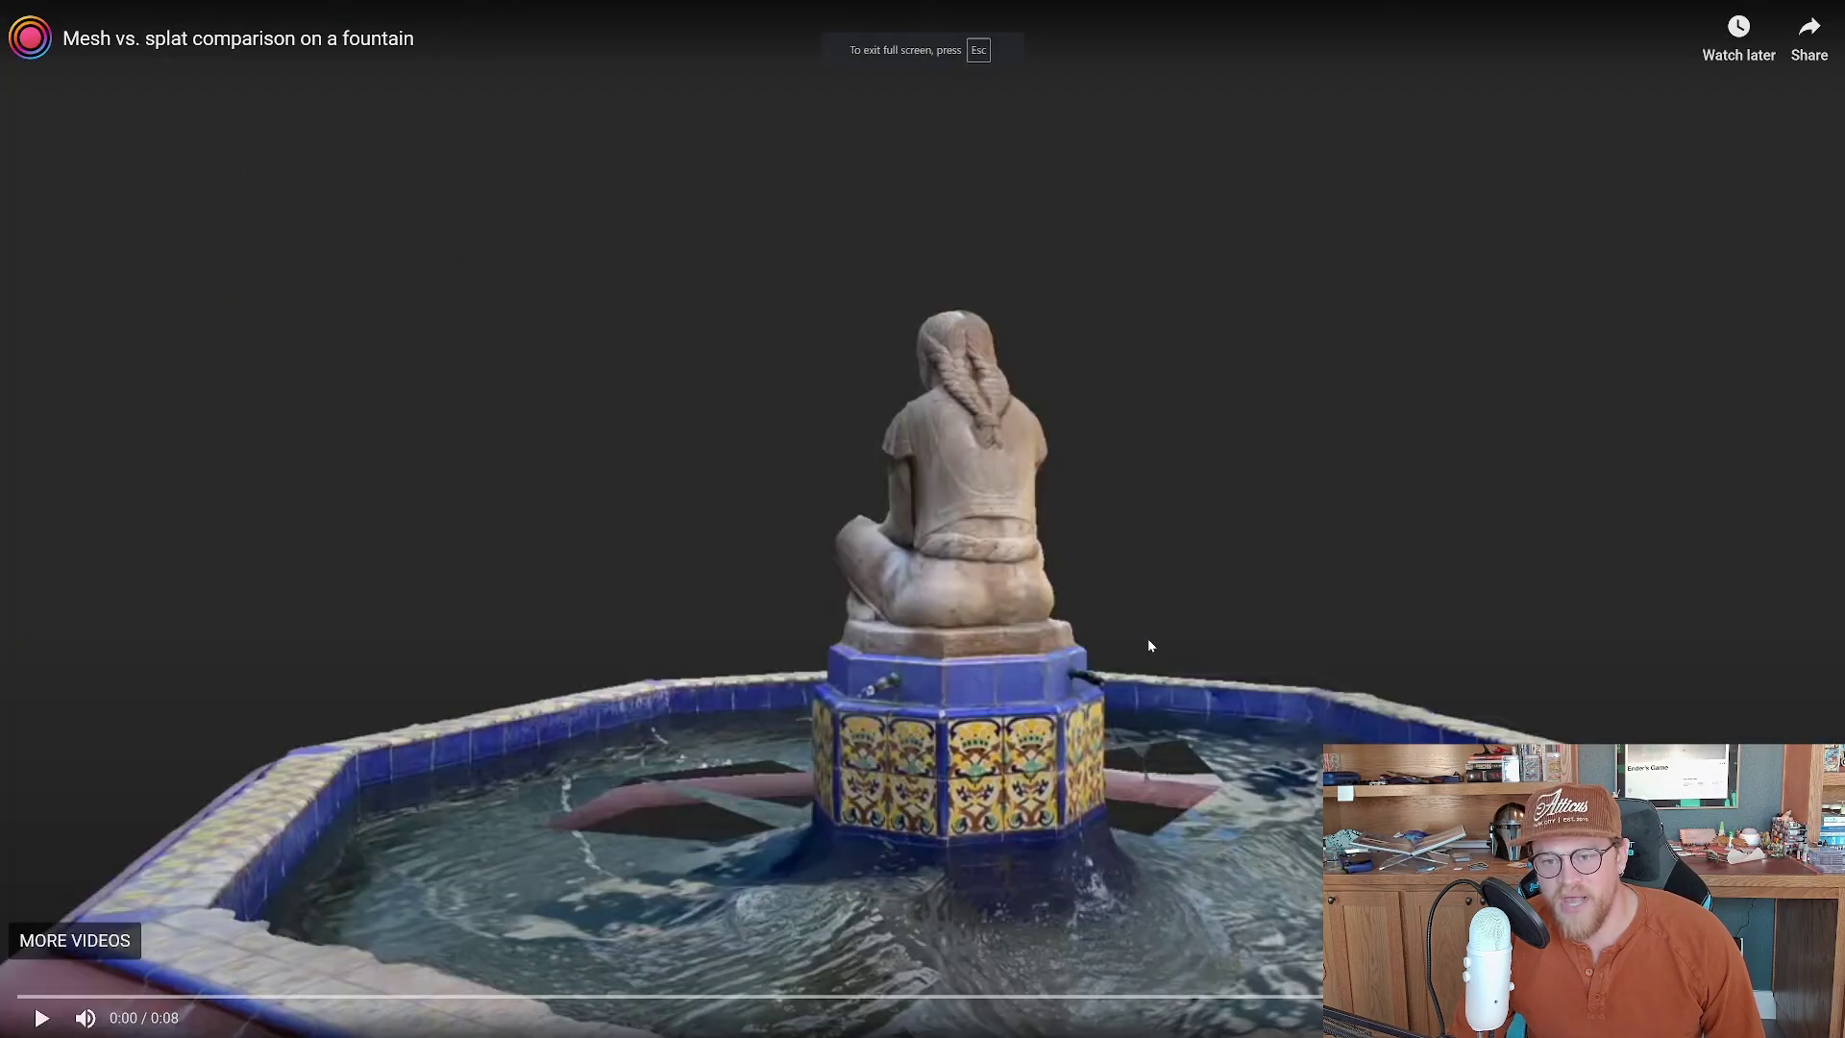
# Watch the mesh vs. splat fountain comparison video full screen, then replay it inline and skip to the full splat view around 0:05.
pyautogui.click(1164, 637)
pyautogui.click(919, 631)
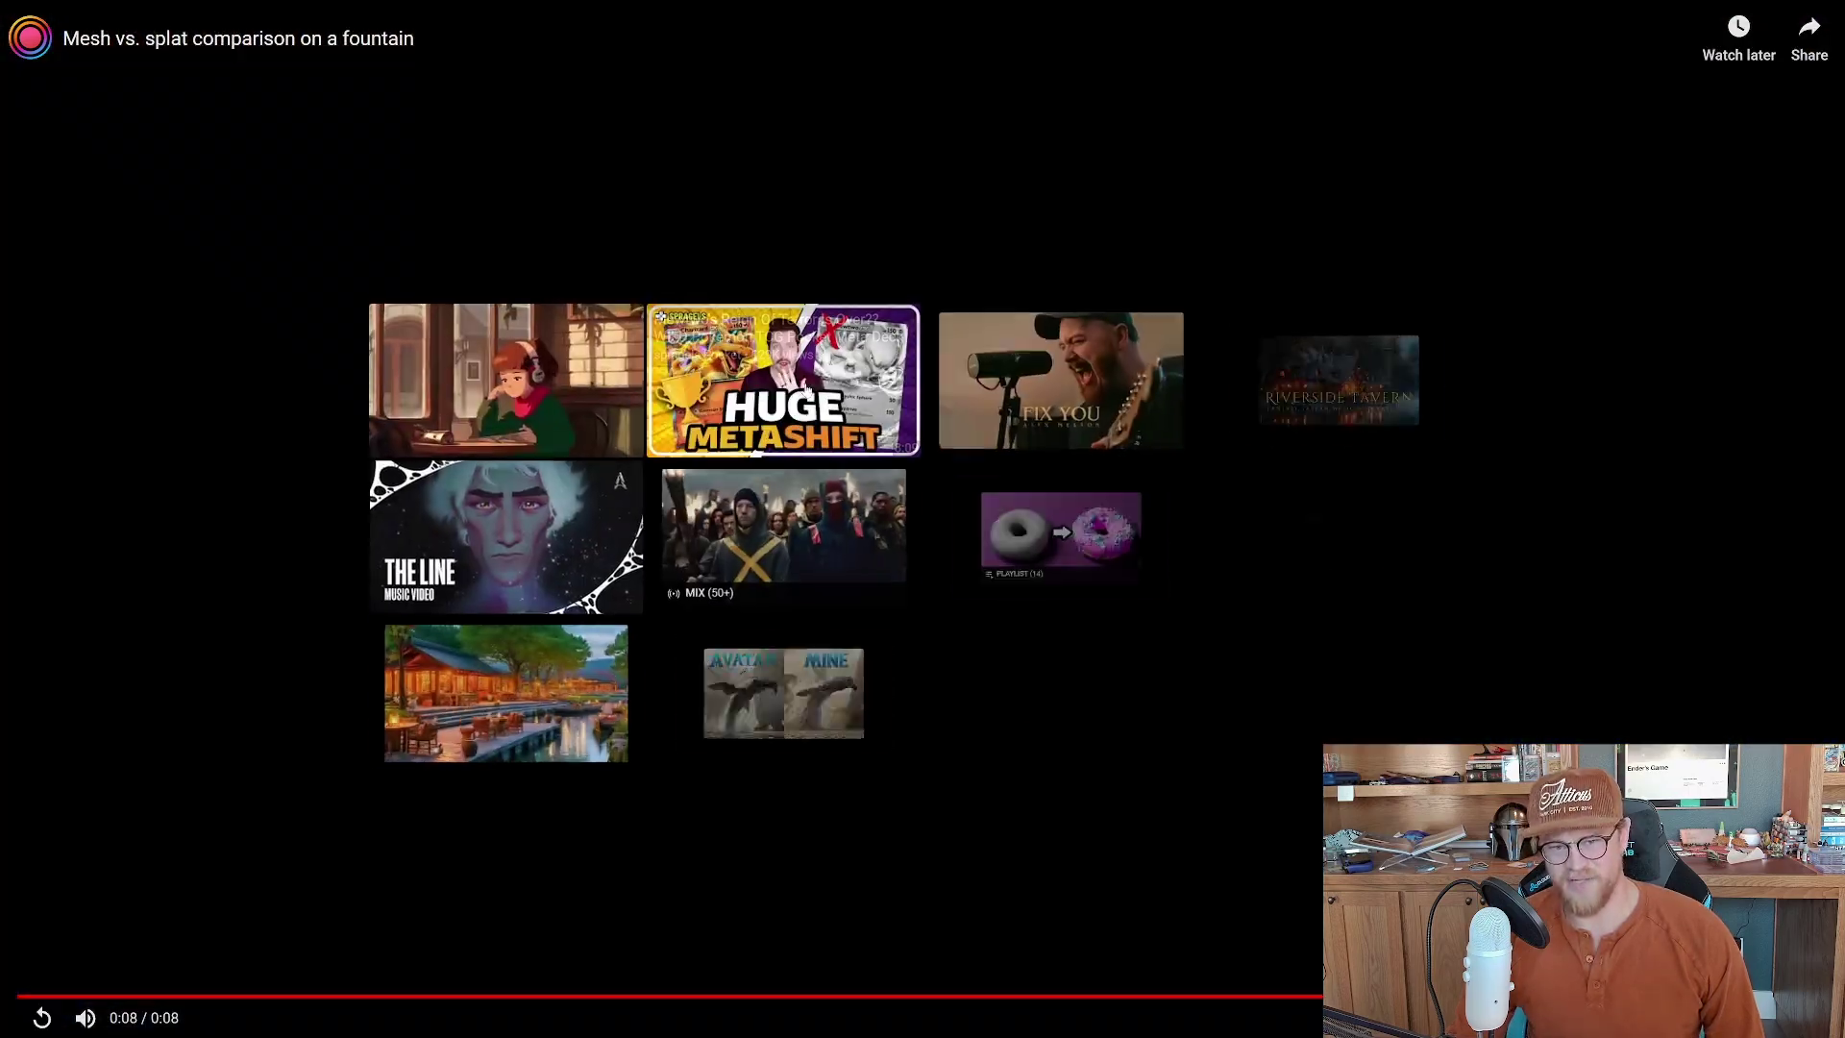
pyautogui.press('Escape')
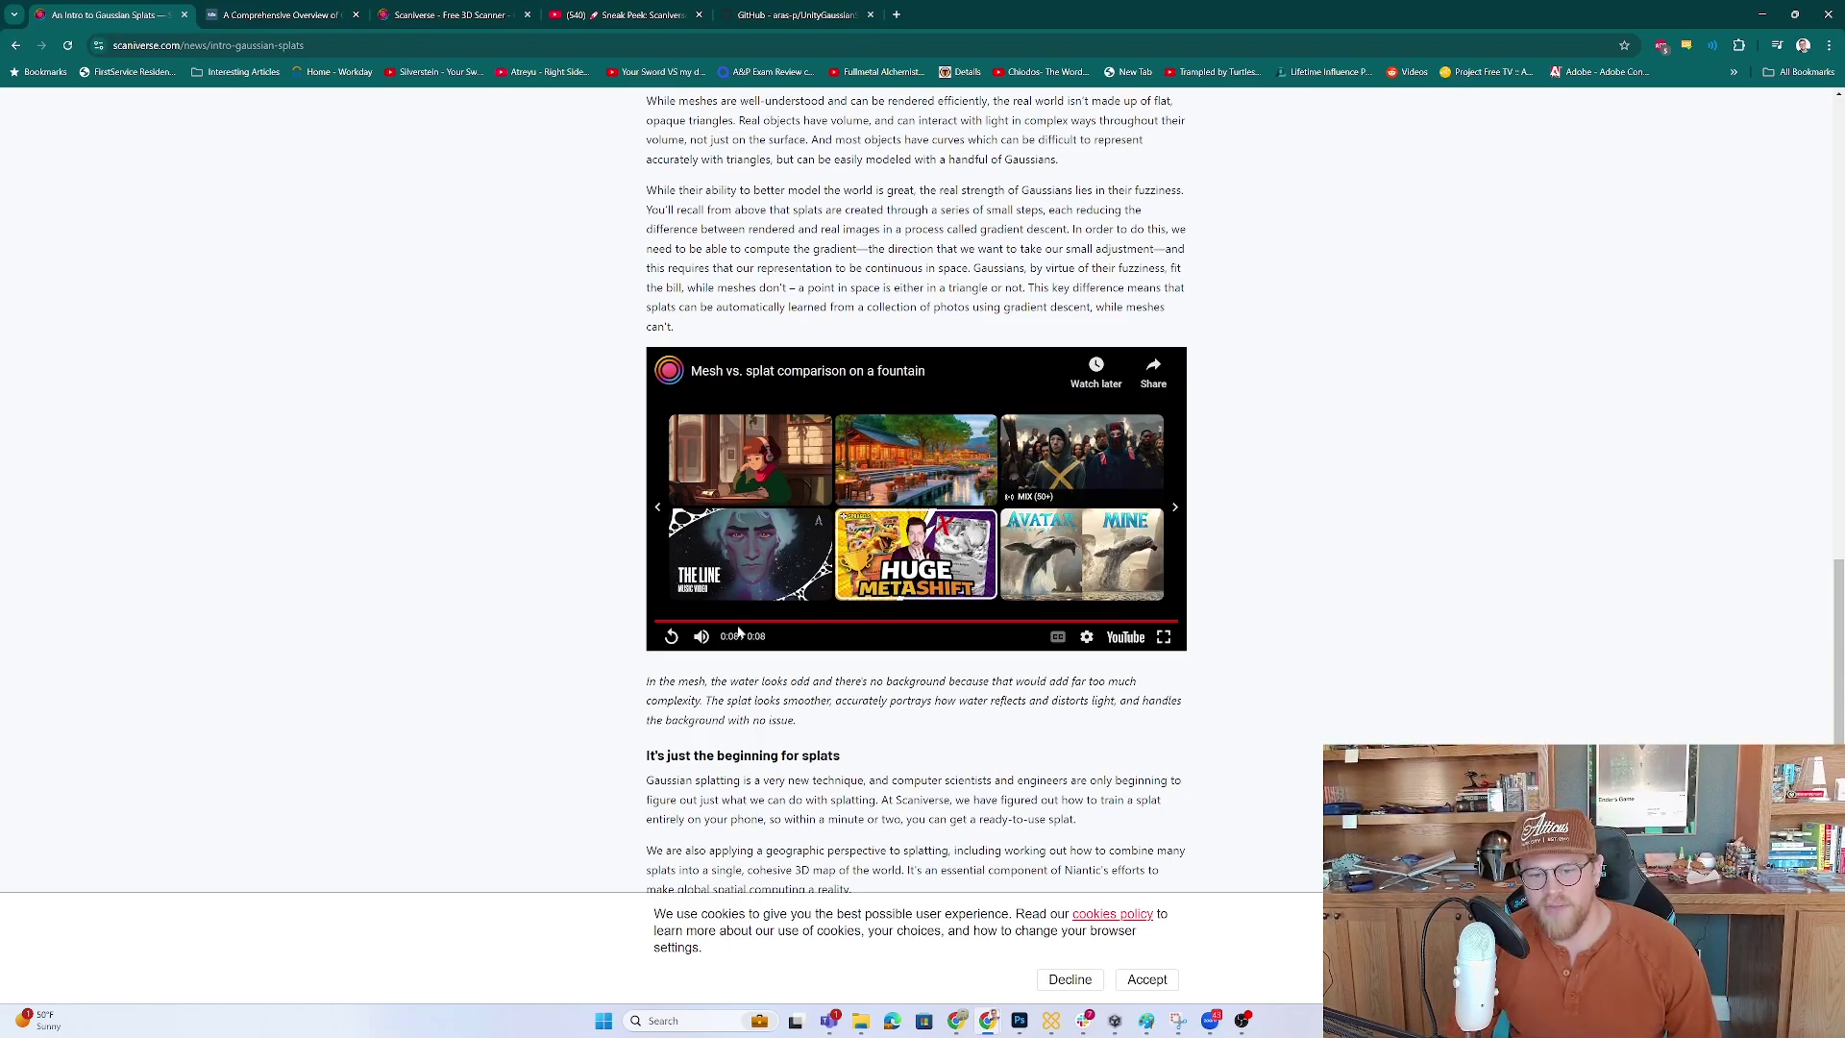
pyautogui.moveTo(731, 623); pyautogui.dragTo(782, 625)
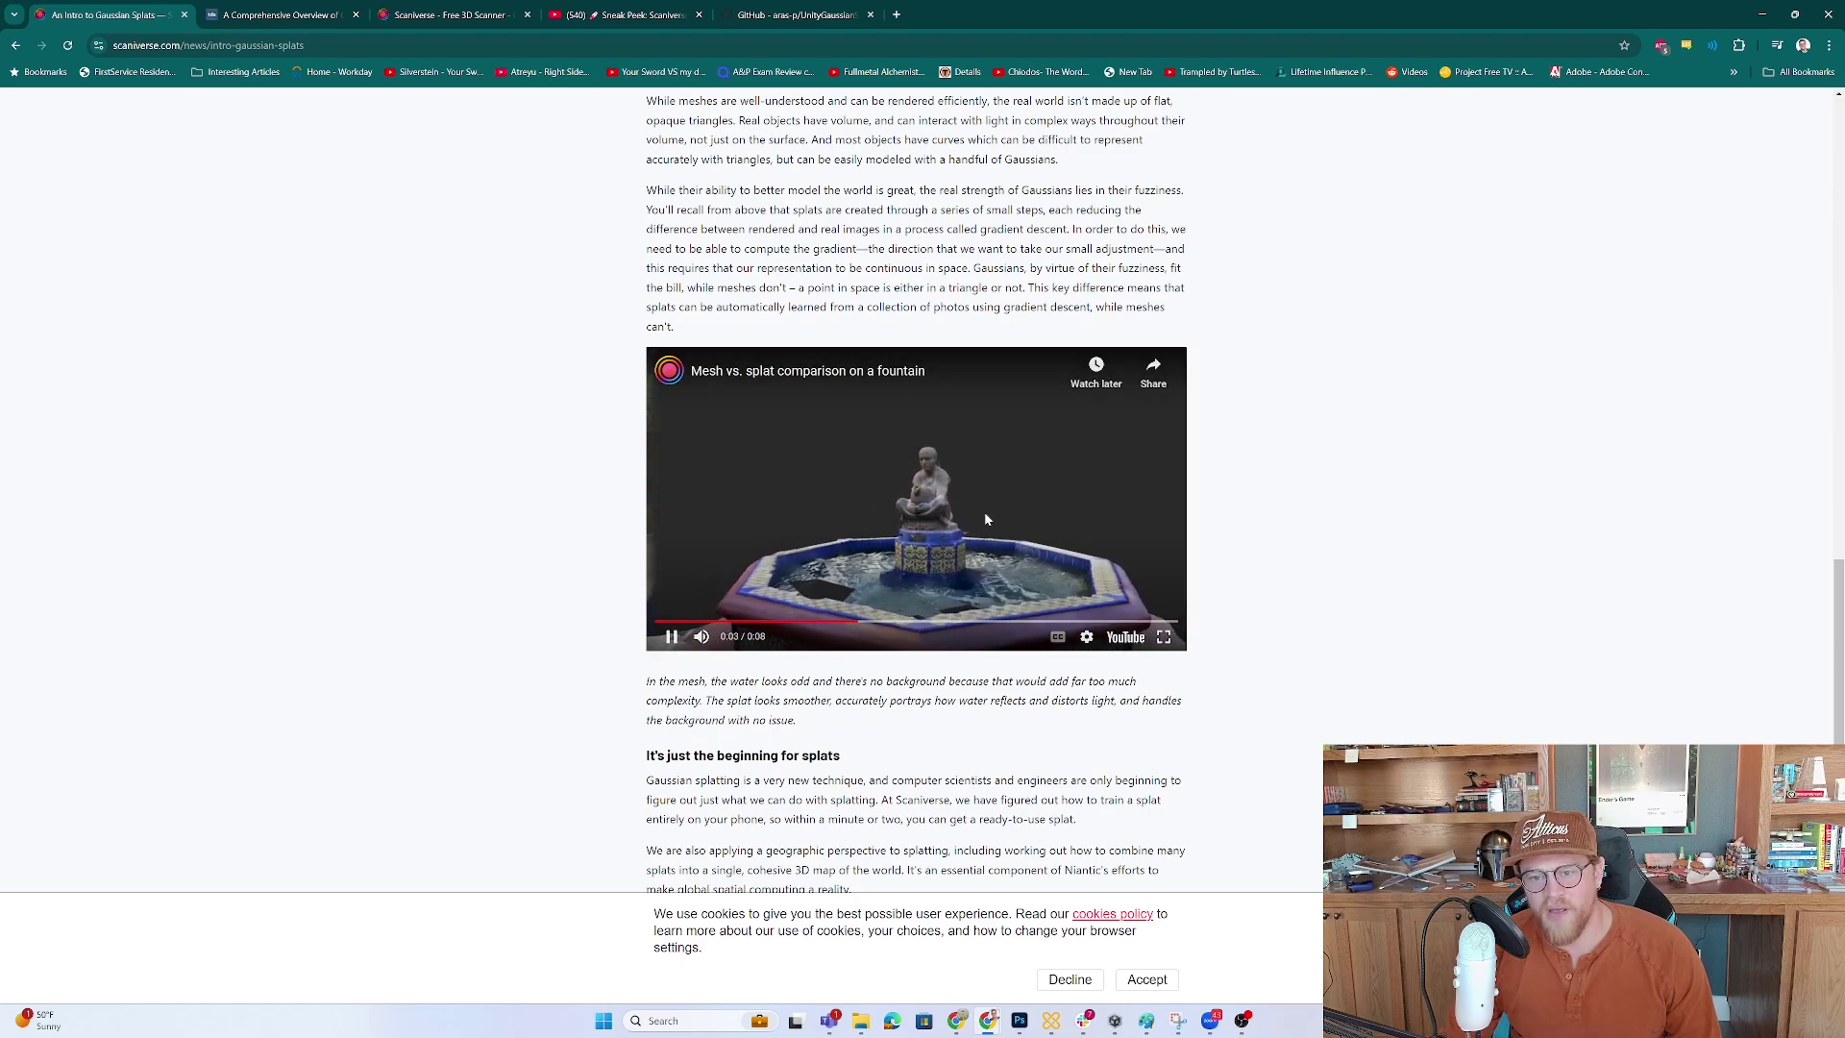
pyautogui.click(937, 550)
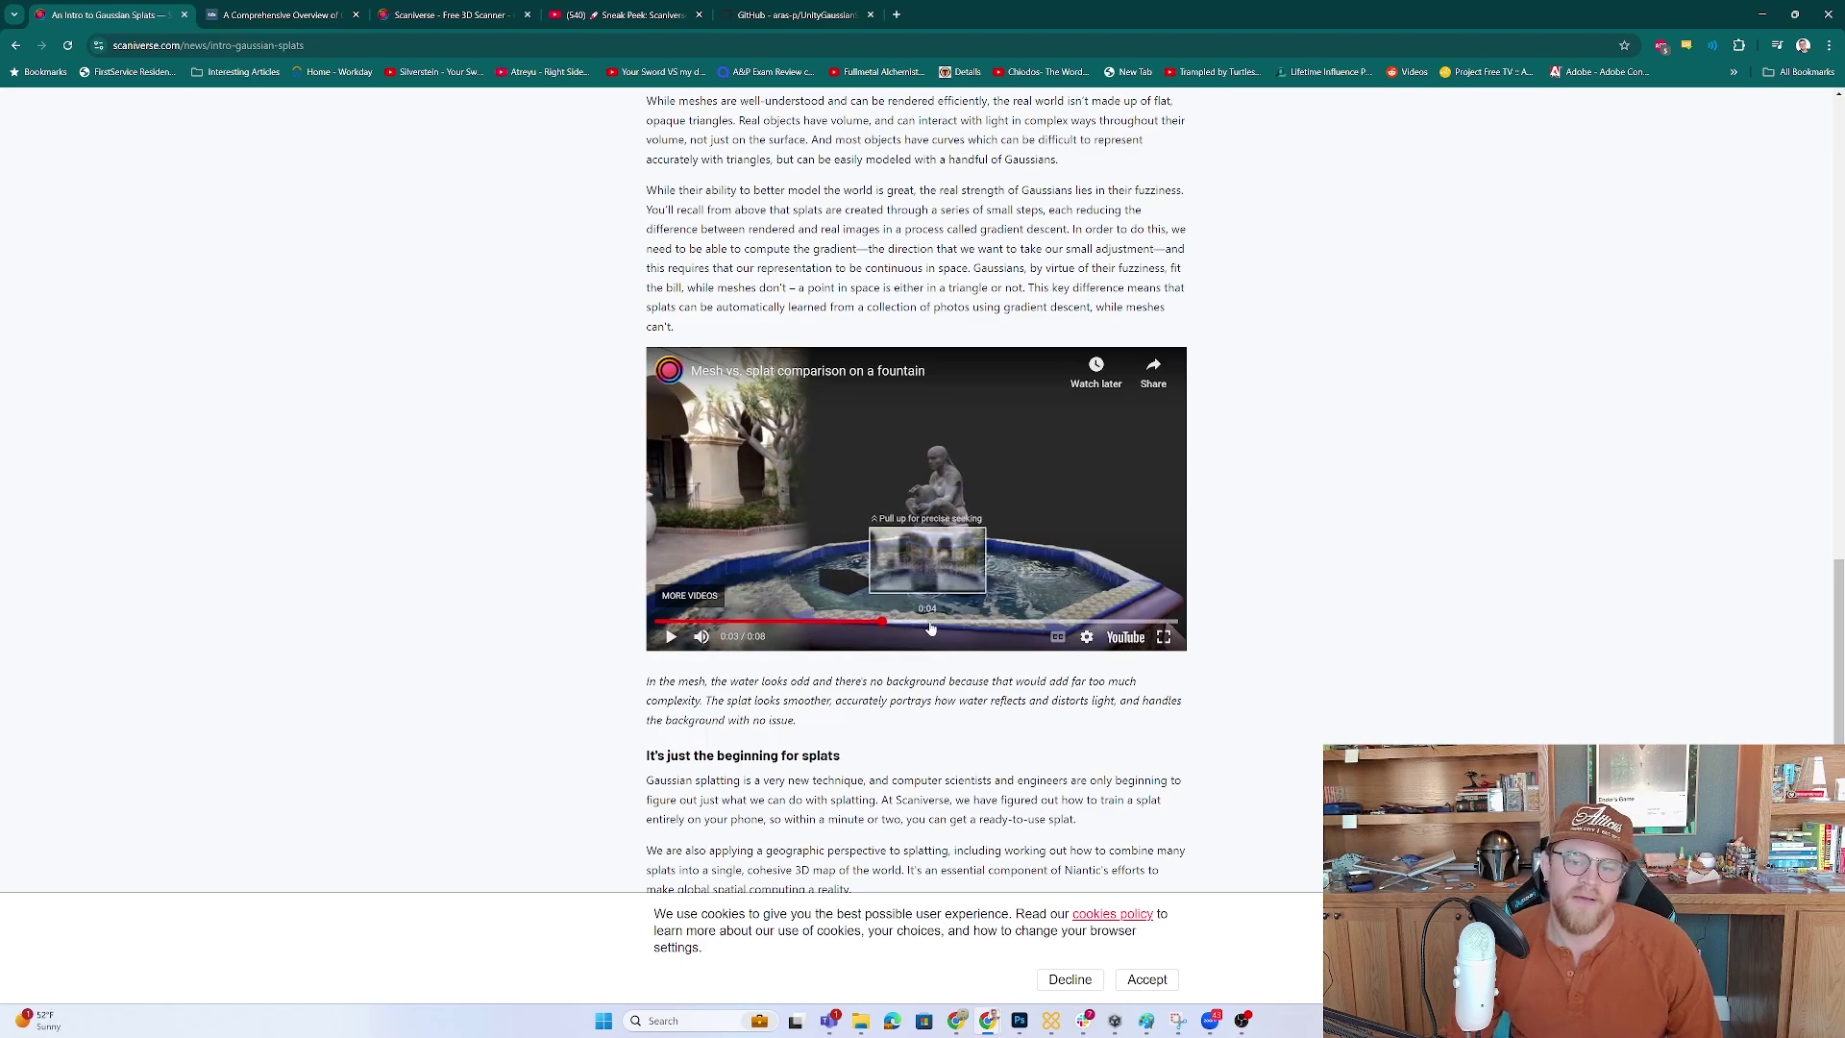
pyautogui.moveTo(933, 623); pyautogui.dragTo(1006, 625)
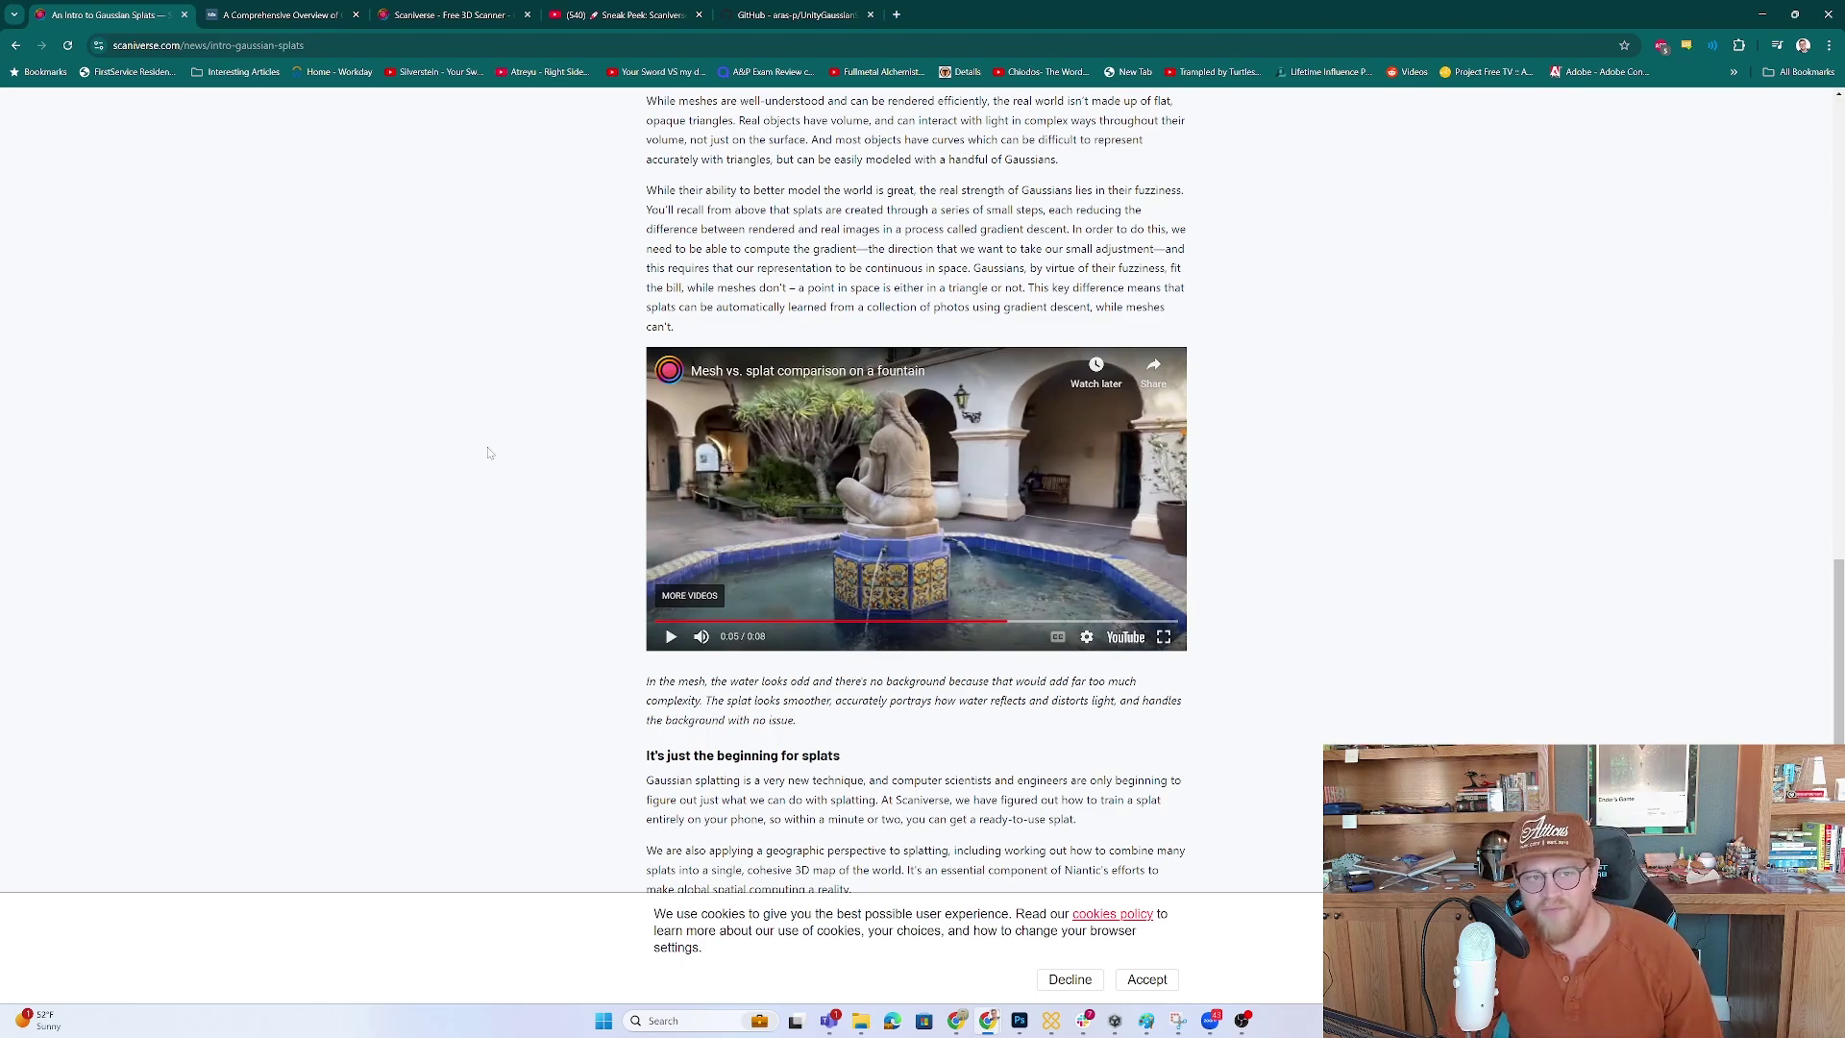
# Examine the Gaussian splatting overview article's rendering section, including the NeRF comparison in Figure 4 and the view frustums in Figure 5.
pyautogui.hotkey('ctrl', 'Tab')
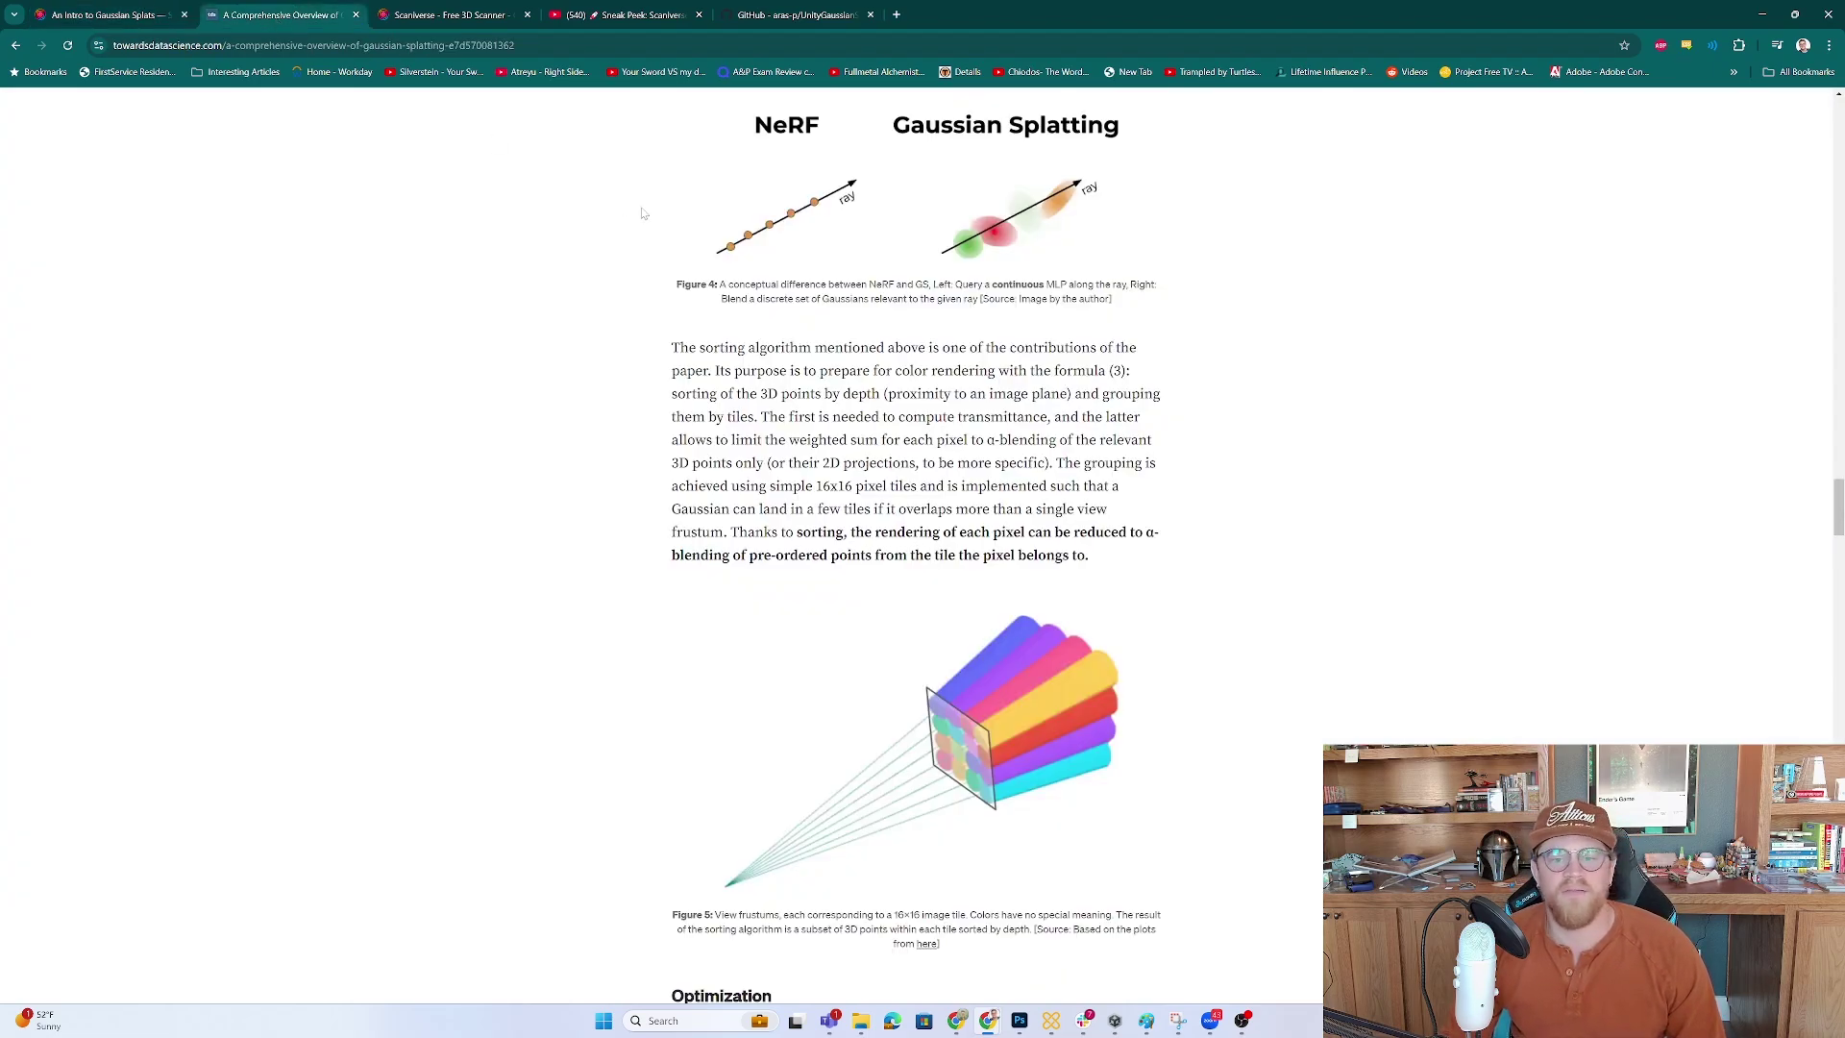
pyautogui.scroll(15, 1413, 513)
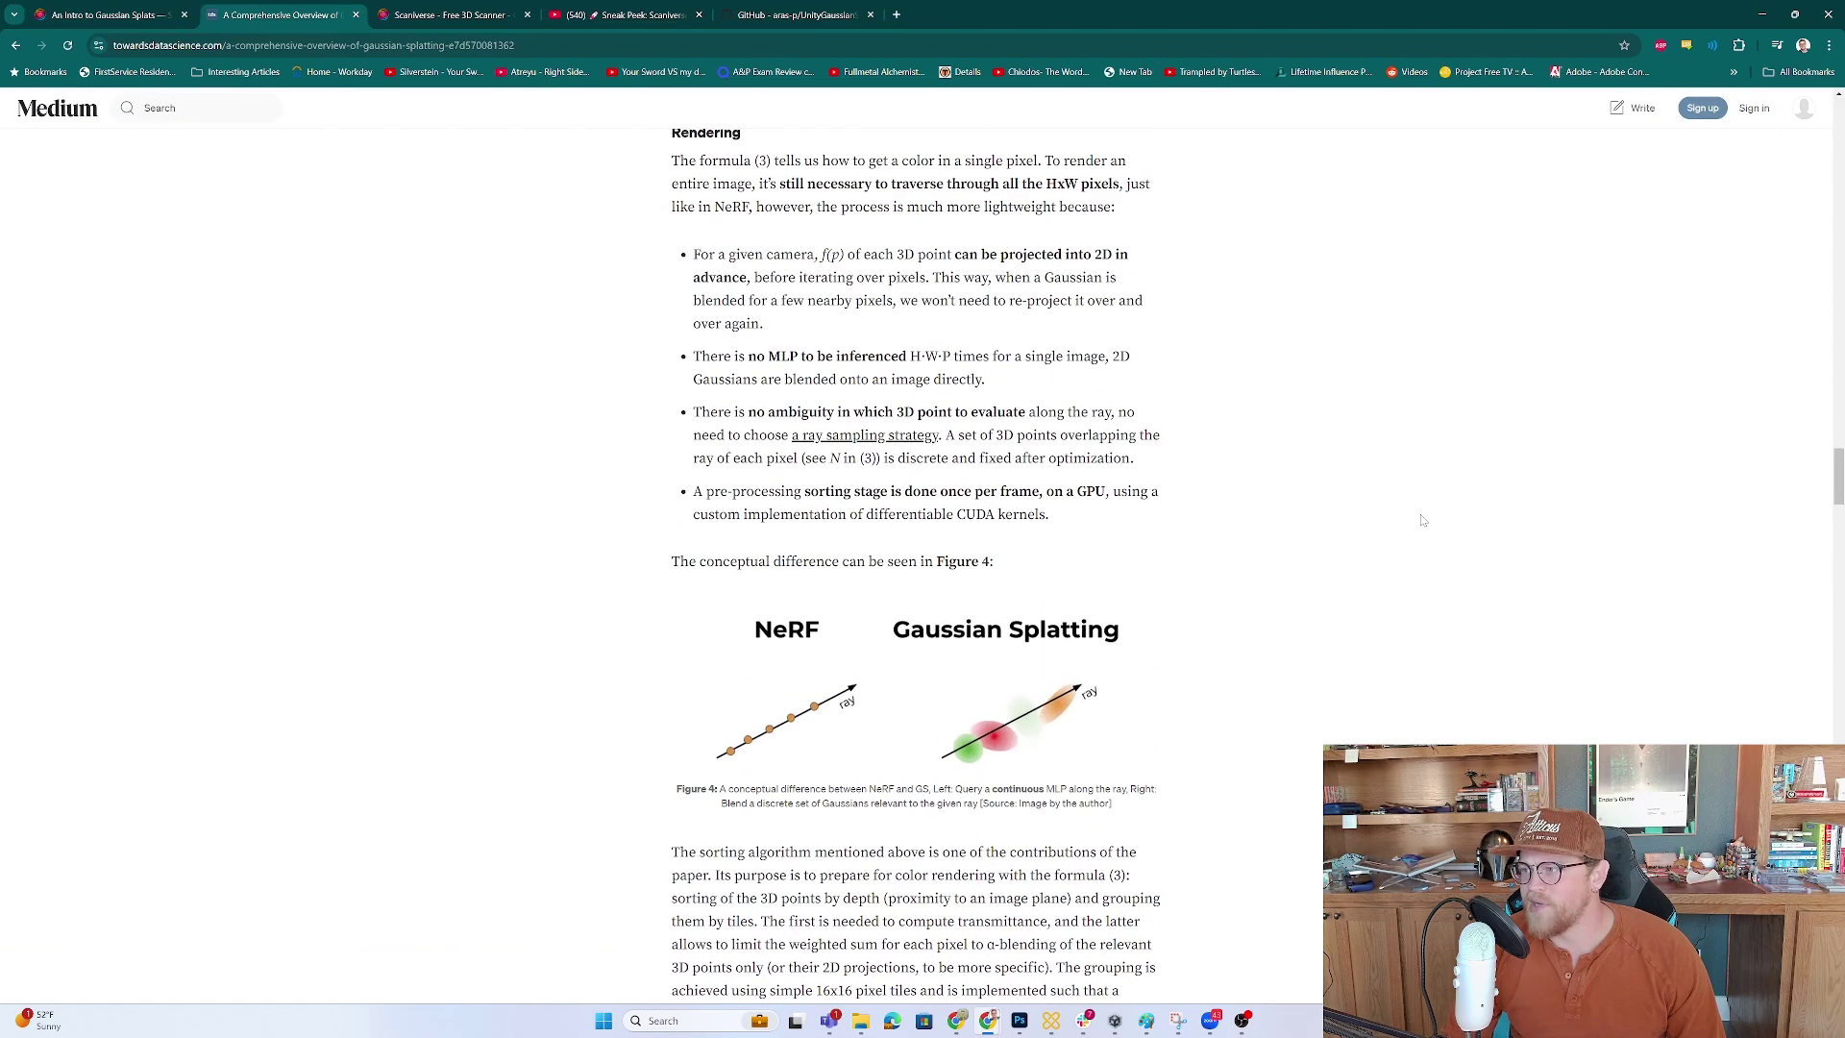
pyautogui.scroll(-14, 1424, 521)
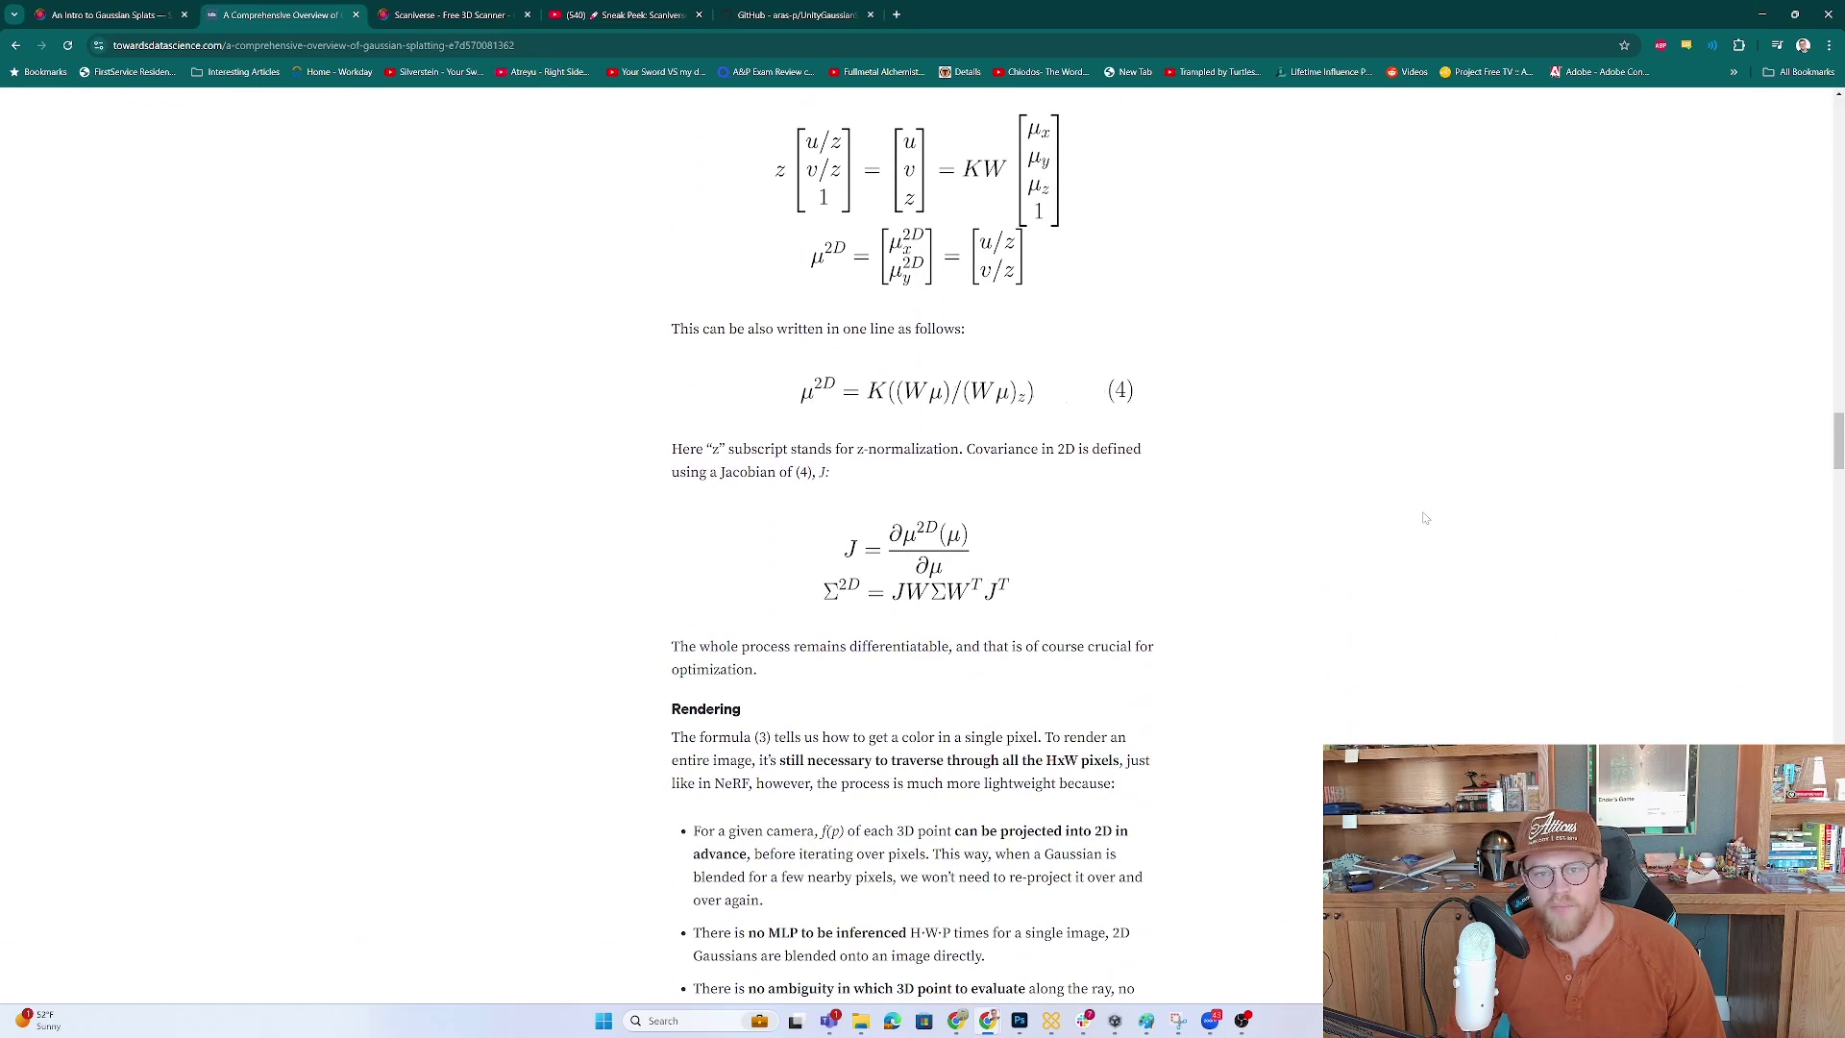
pyautogui.scroll(-4, 1426, 517)
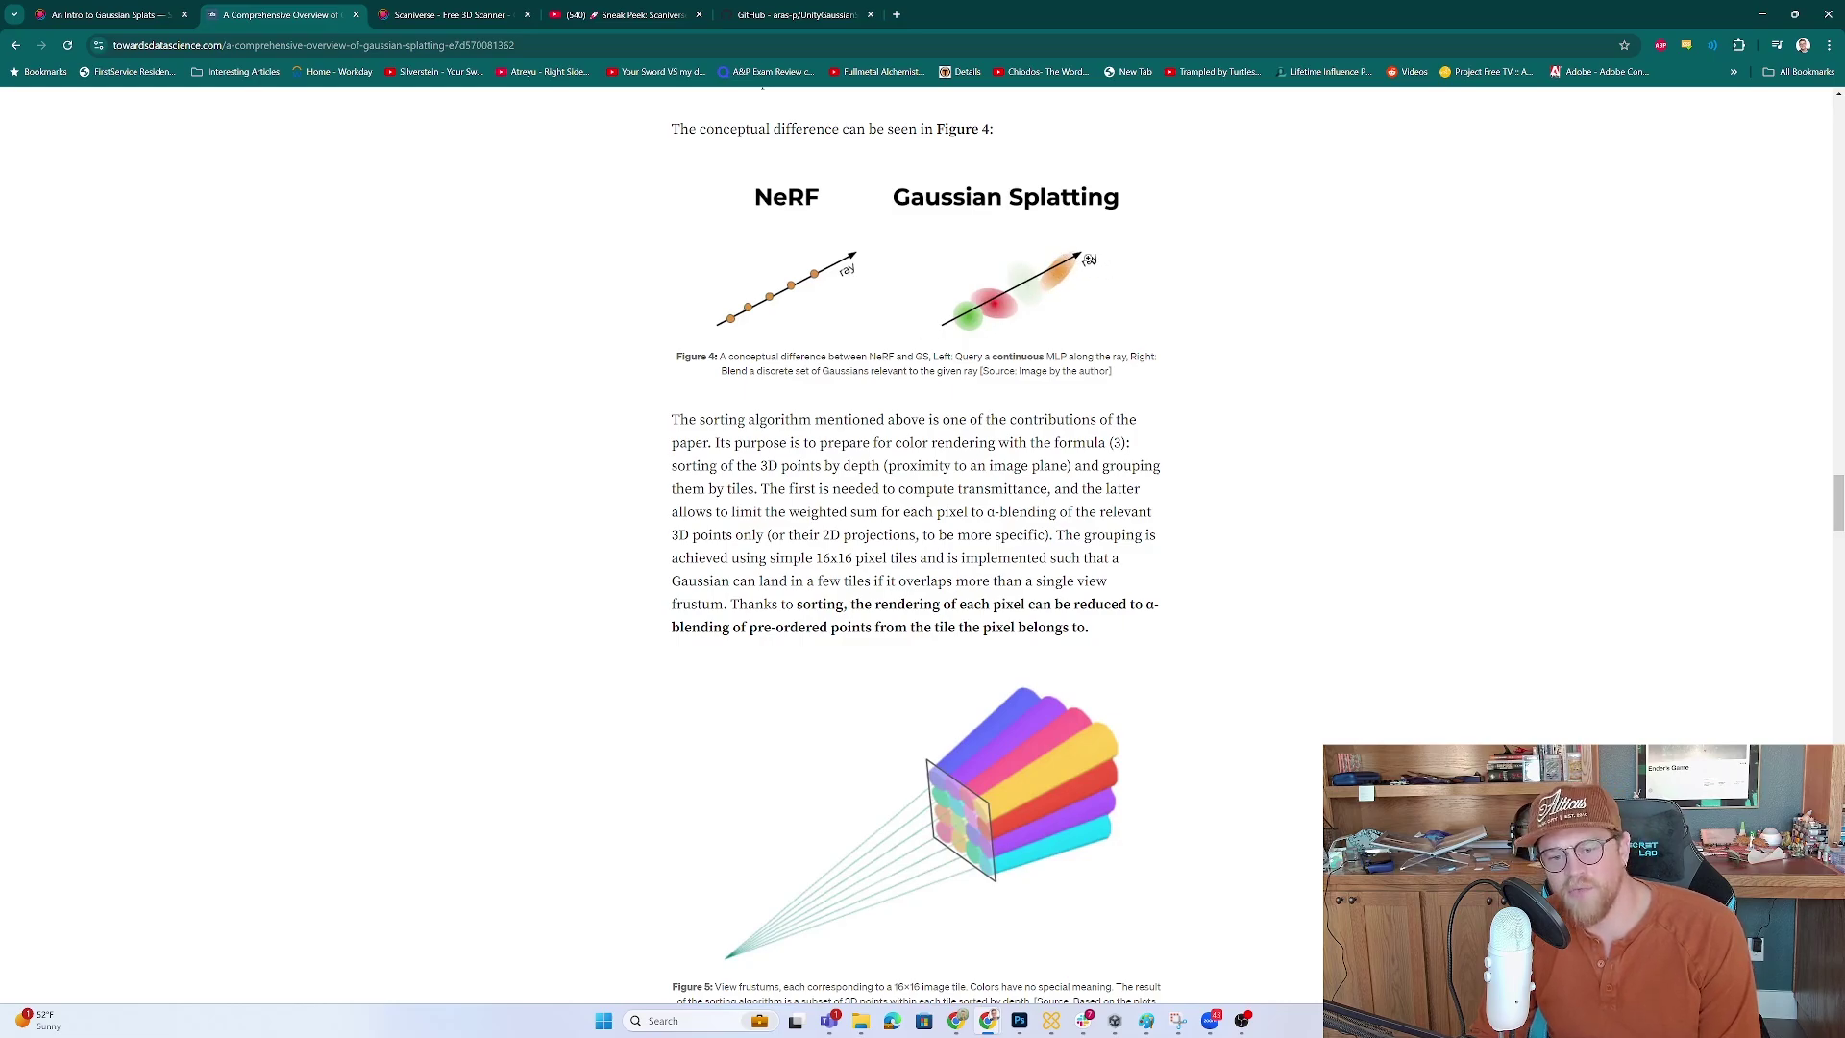
pyautogui.scroll(-2, 1172, 355)
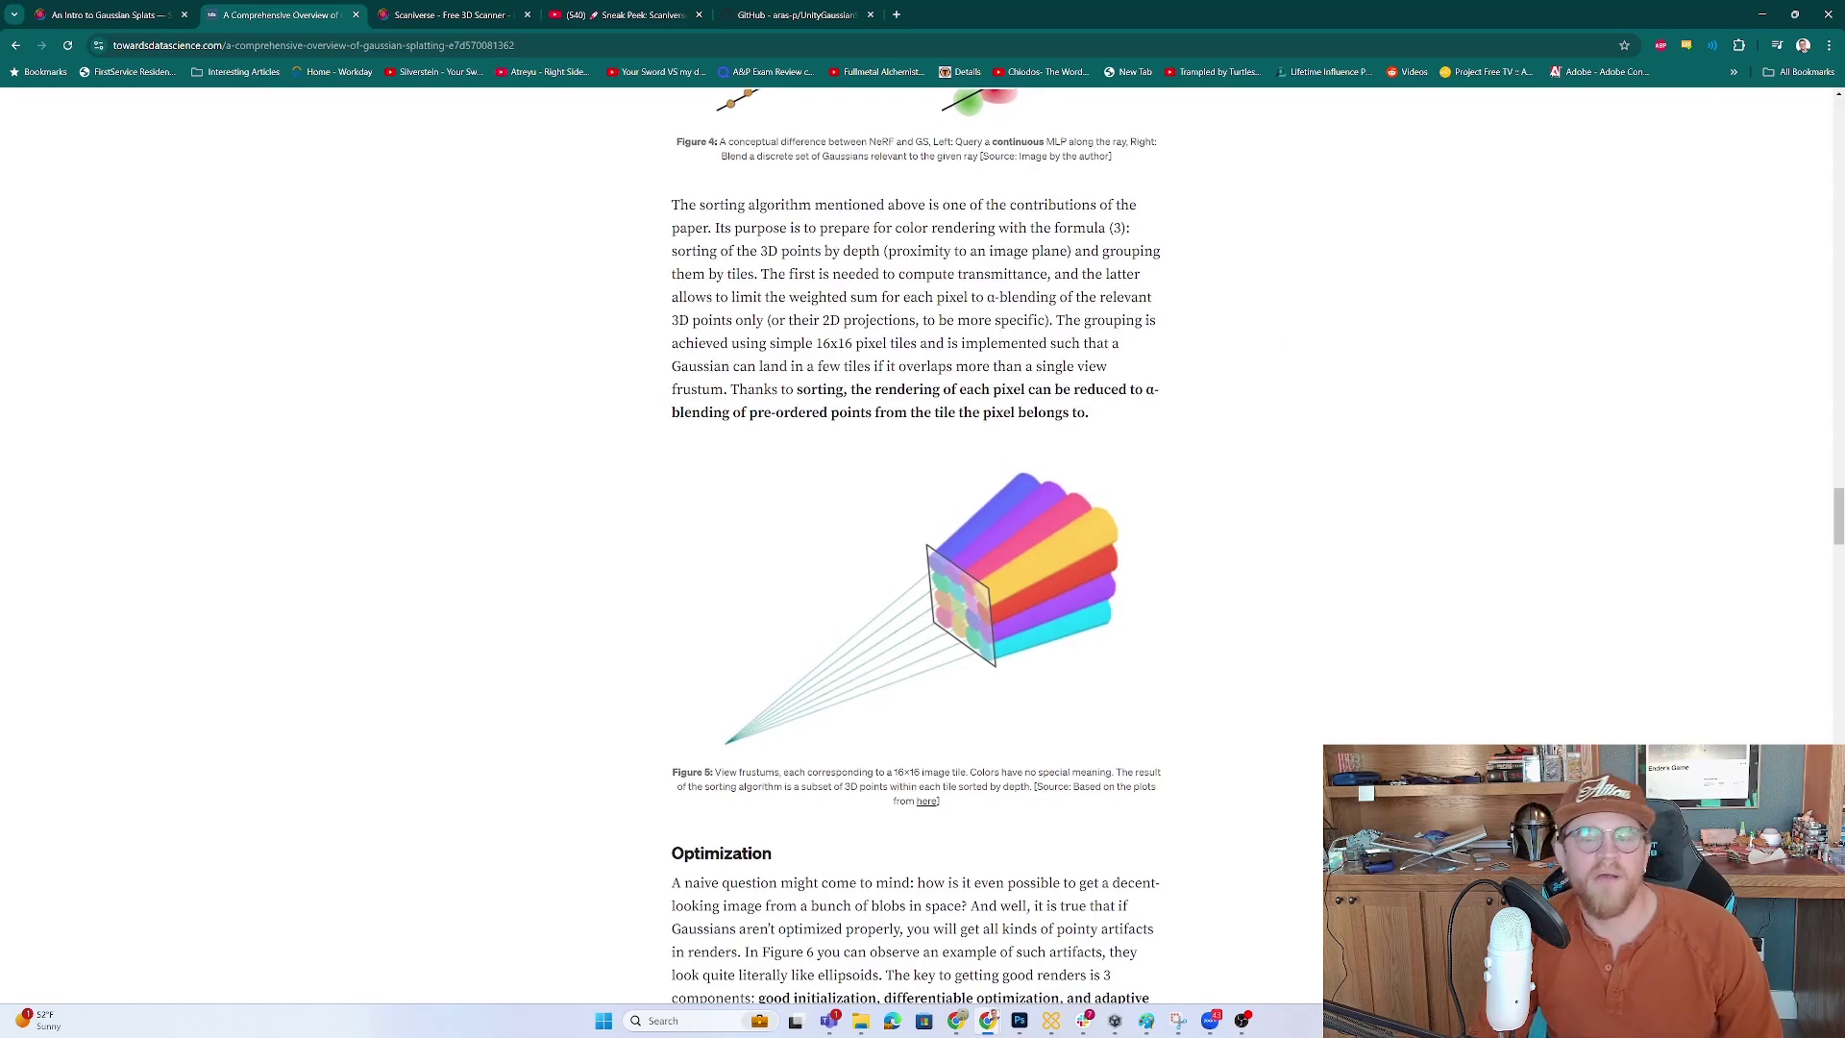
pyautogui.scroll(2, 1254, 316)
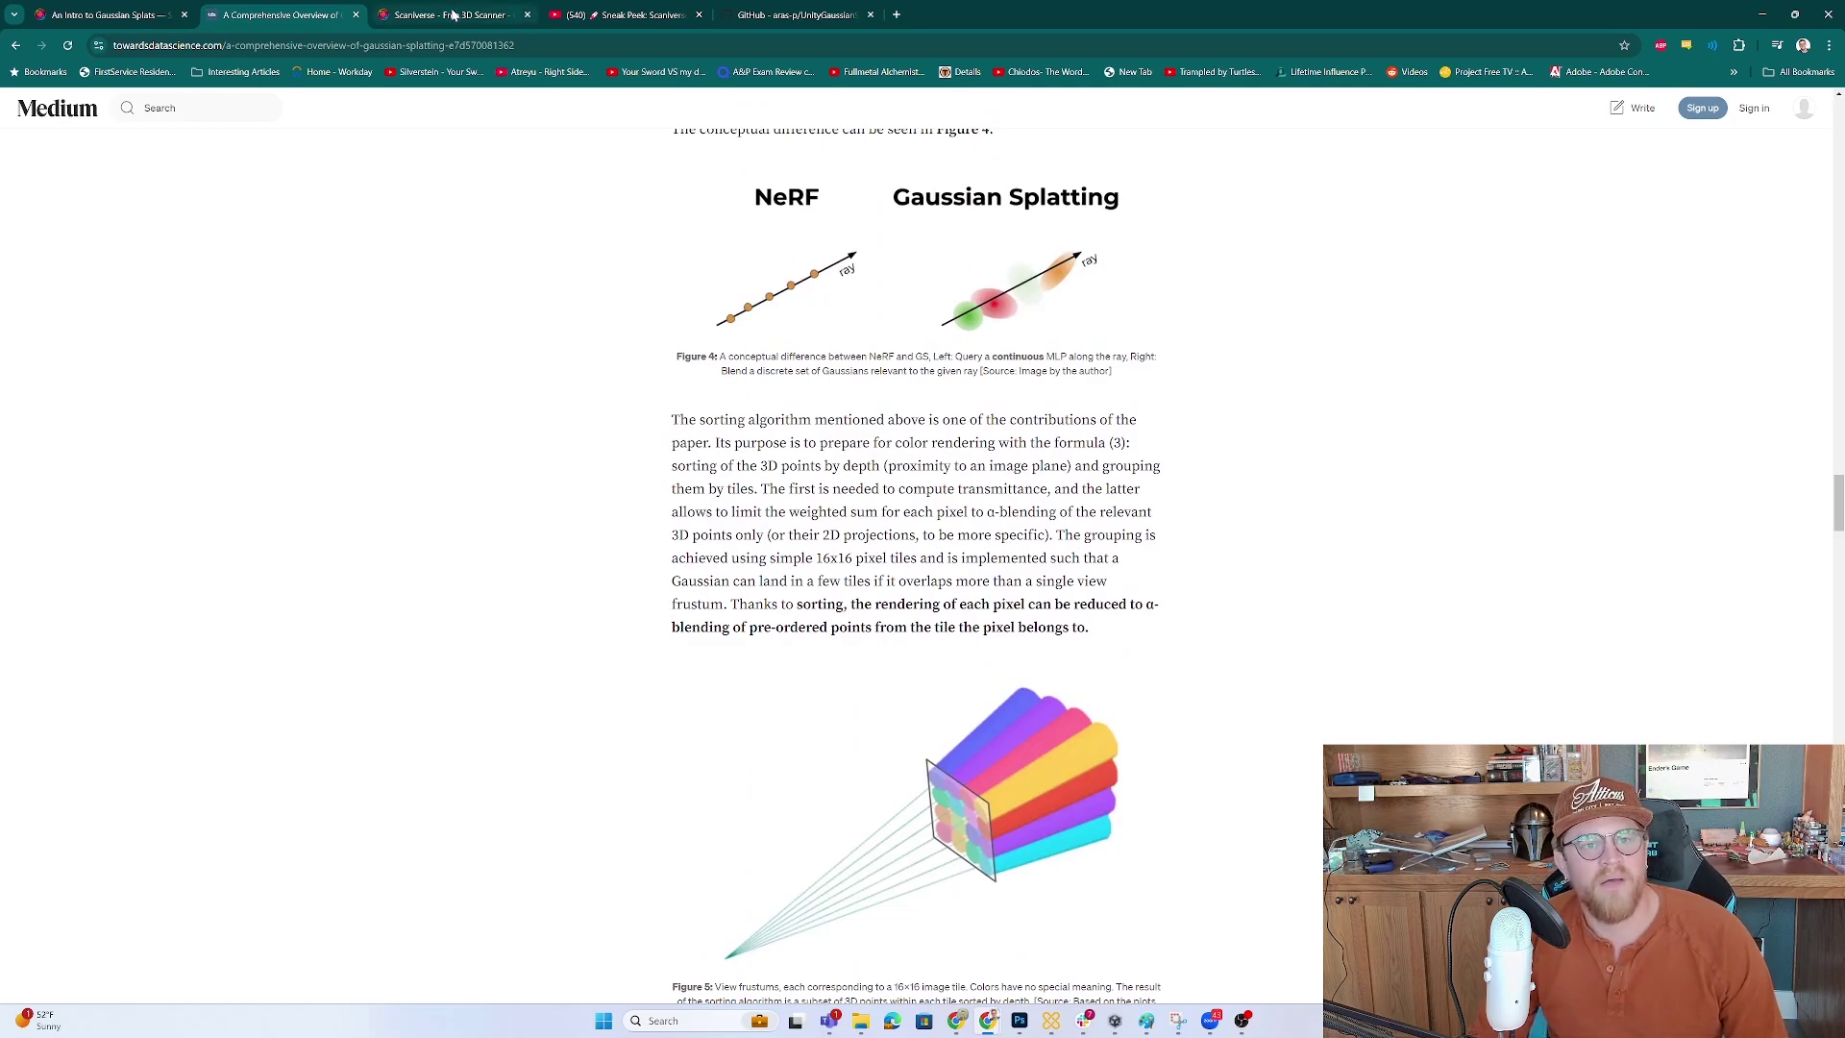
# Look through the Scaniverse home page, covering the scan sharing and export options down to the community section.
pyautogui.click(447, 14)
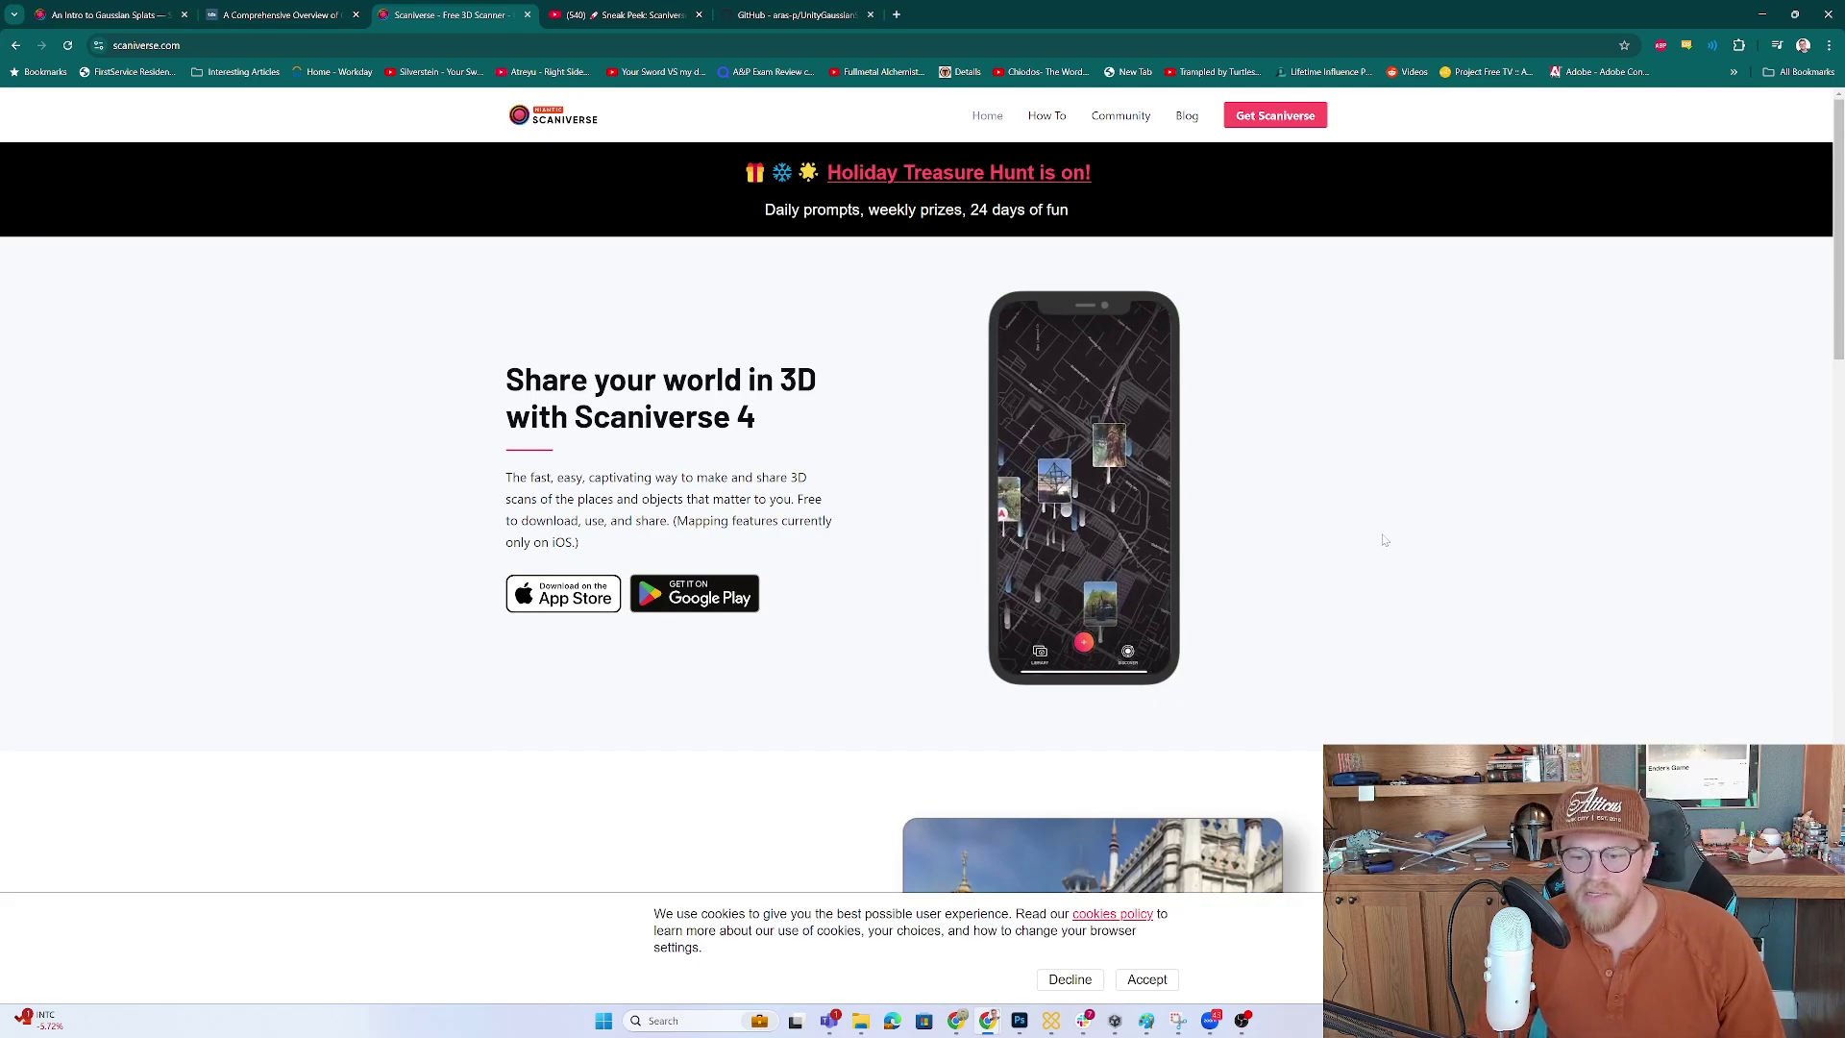
pyautogui.scroll(-10, 1385, 539)
pyautogui.scroll(-4, 1384, 539)
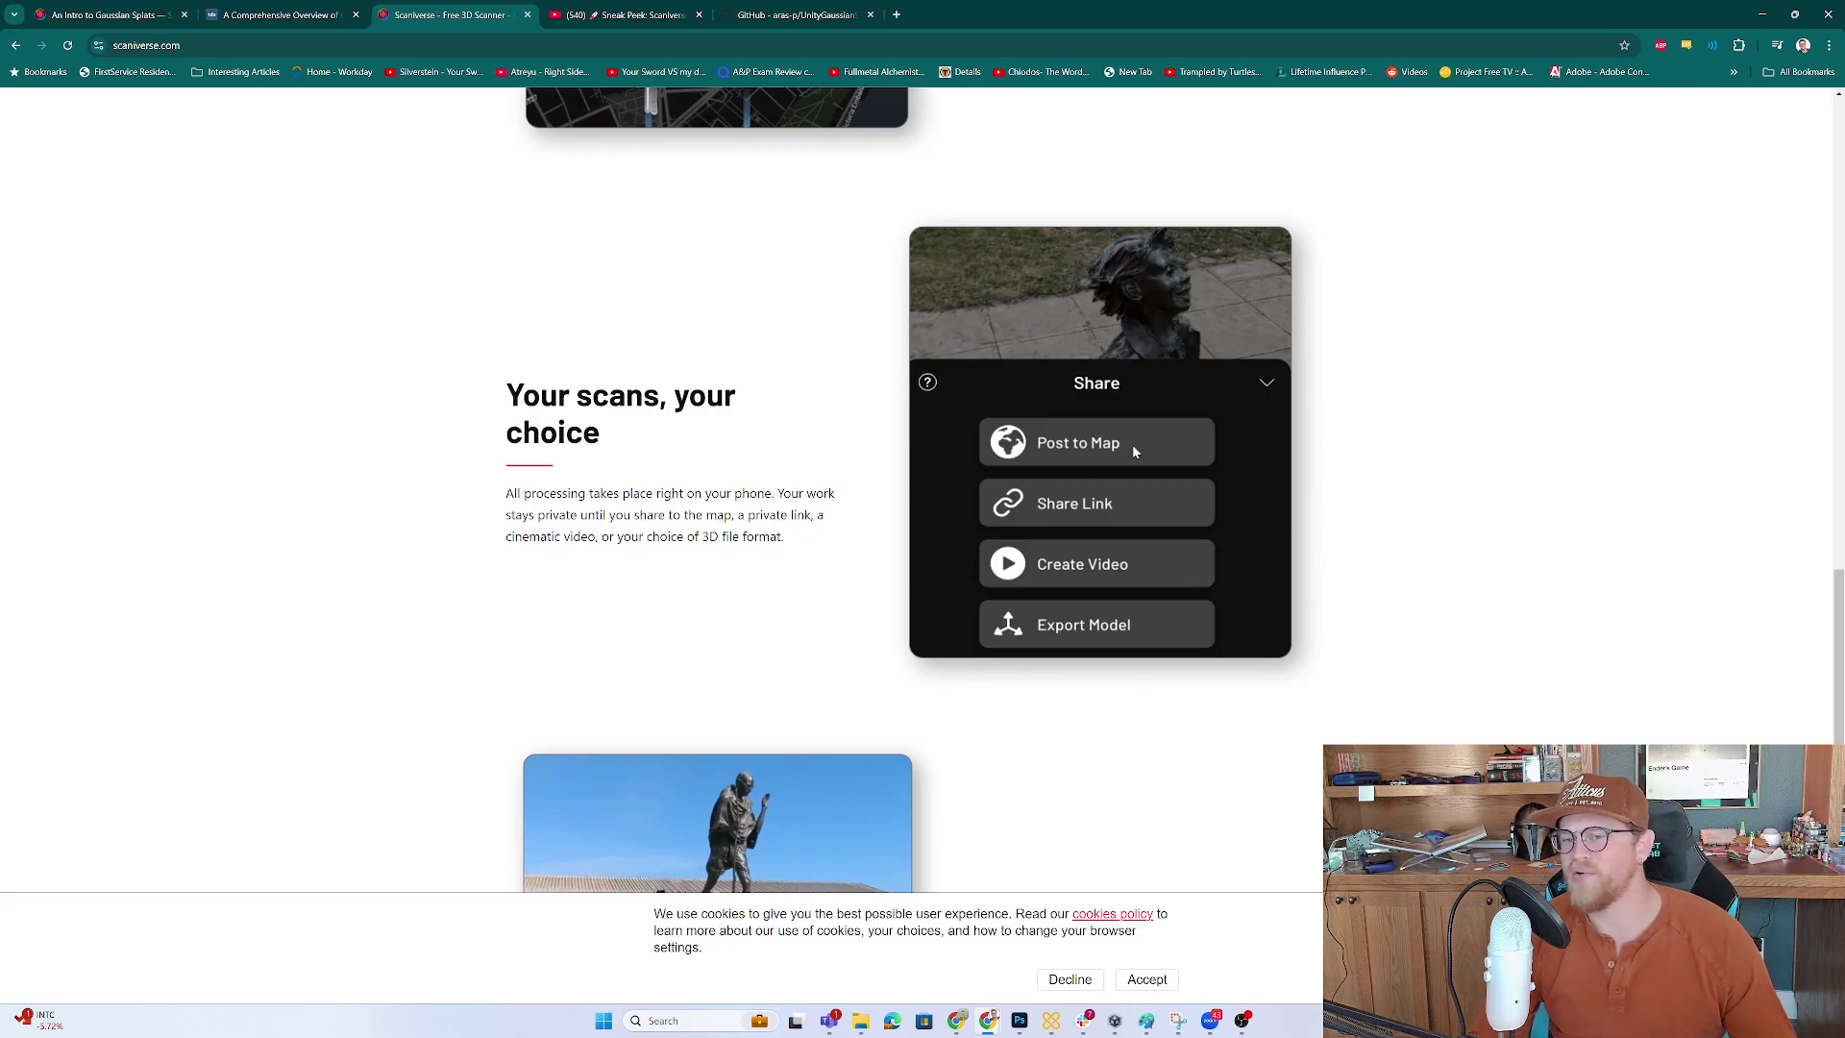
pyautogui.scroll(2, 675, 301)
pyautogui.scroll(-2, 1358, 707)
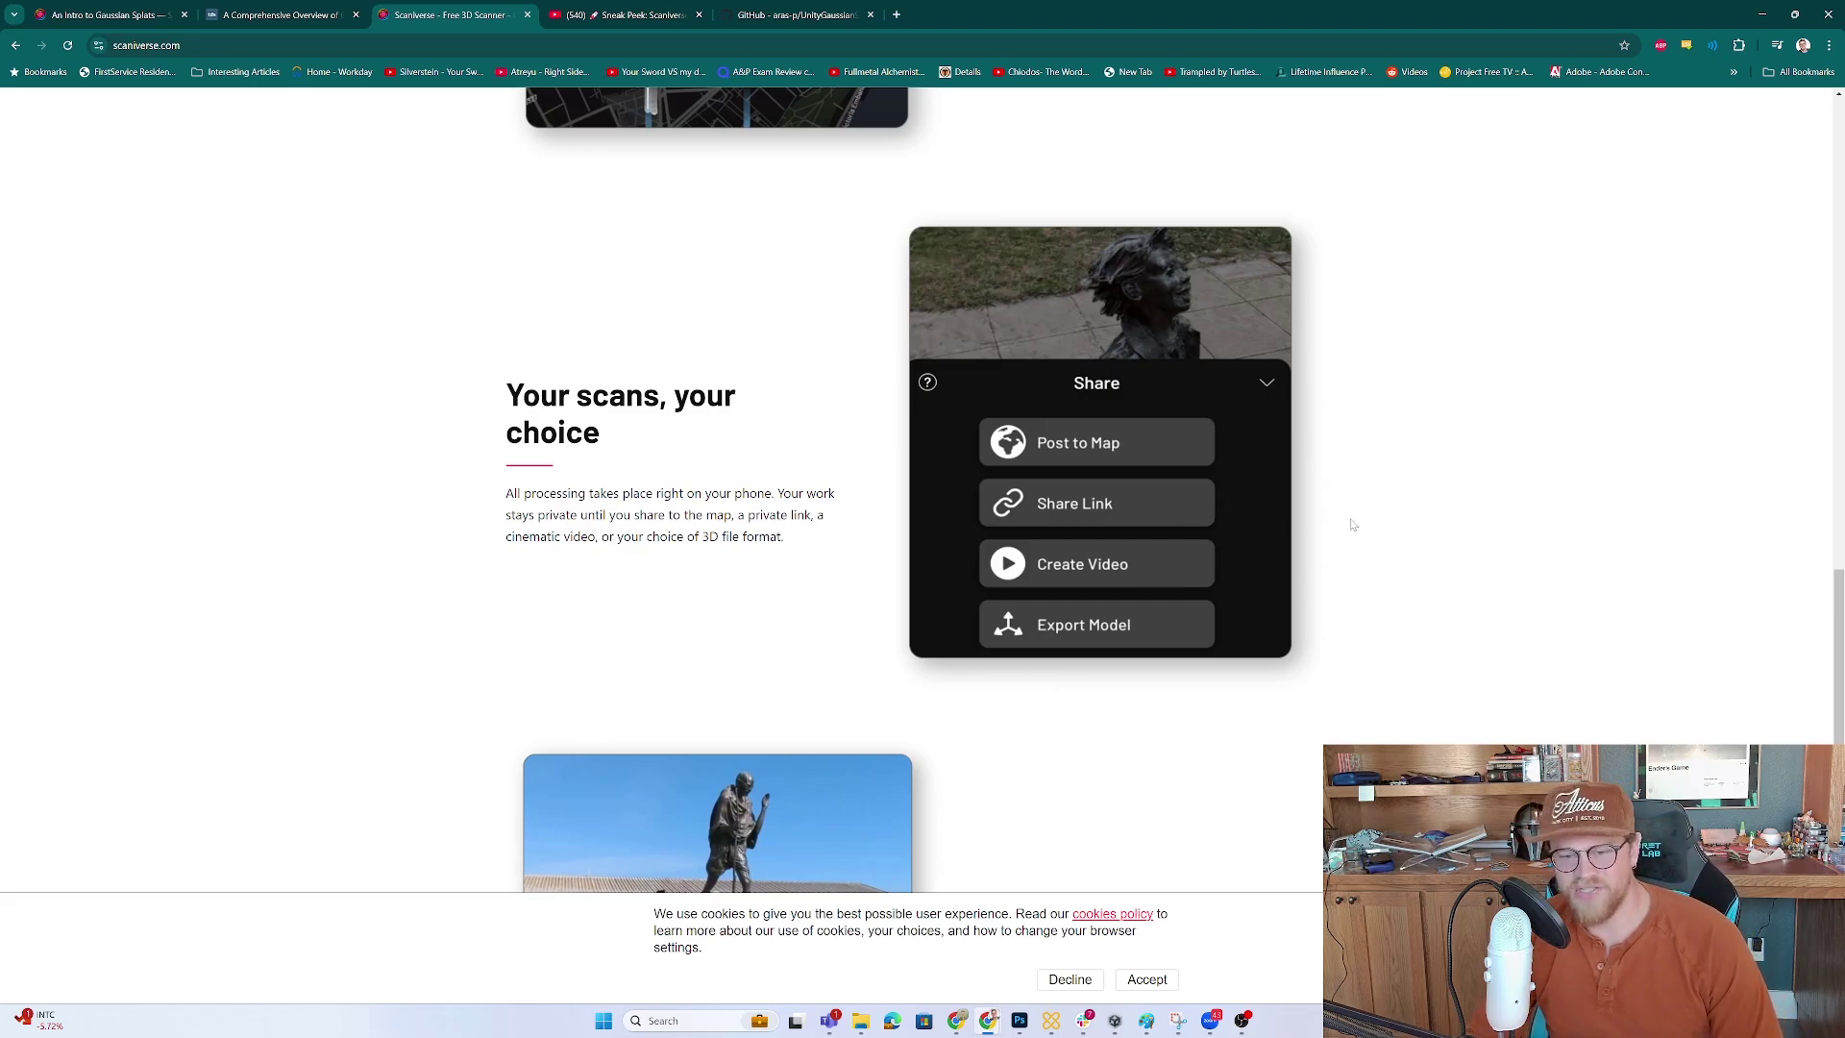
pyautogui.scroll(-1, 1376, 550)
pyautogui.scroll(-2, 1465, 516)
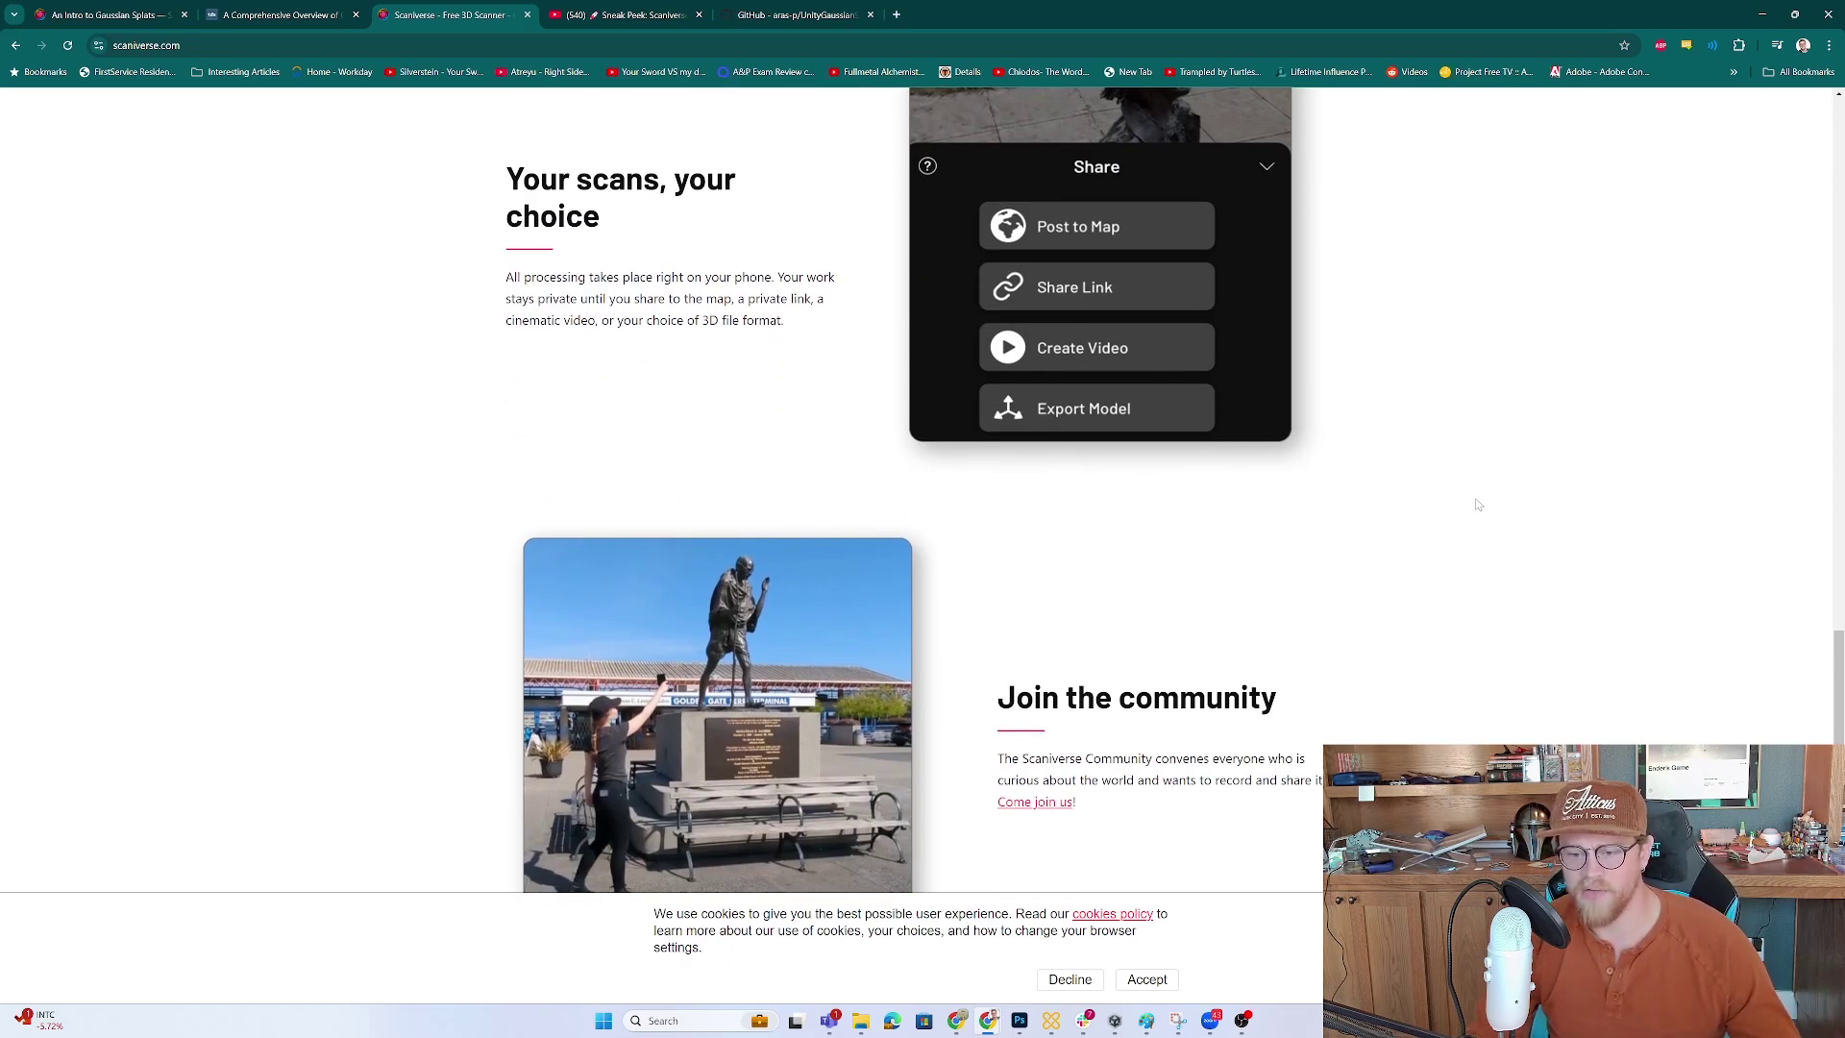
pyautogui.scroll(-3, 1450, 503)
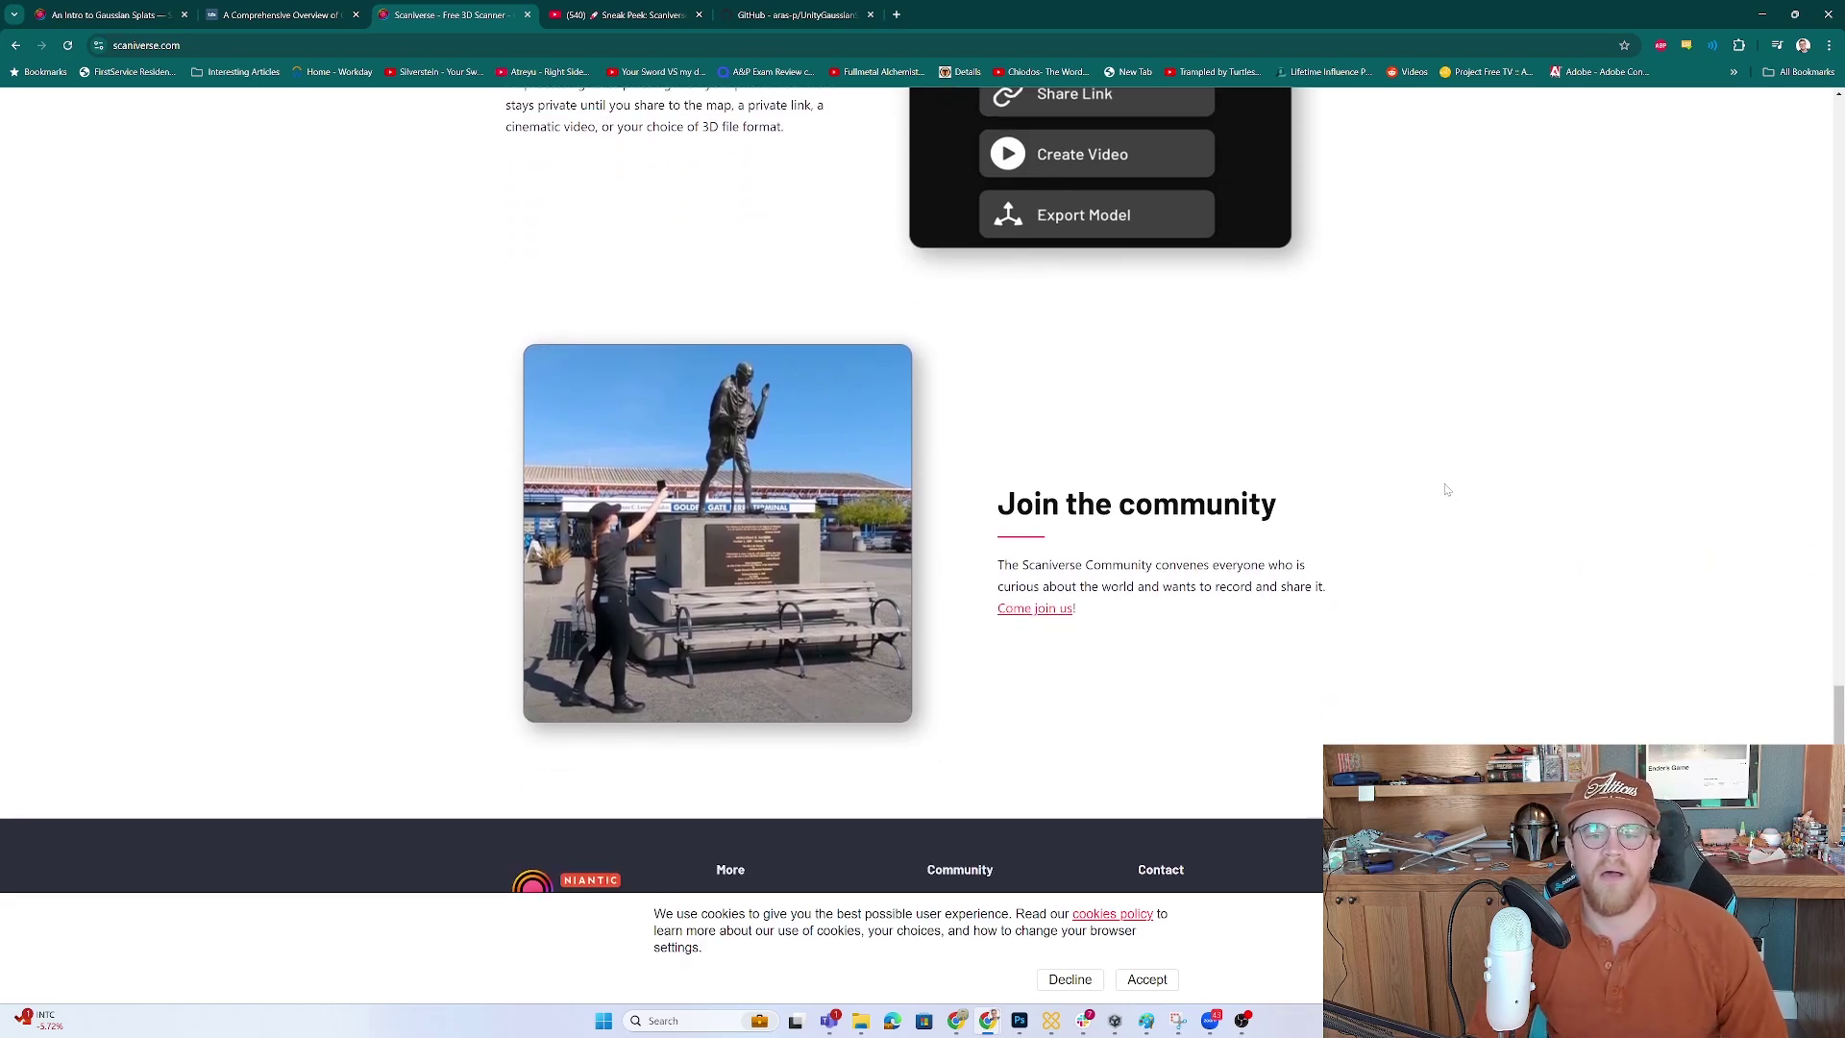
# Play part of the YouTube sneak peek of the Scaniverse Gaussian Splatting .SPZ Importer for Unity.
pyautogui.click(586, 15)
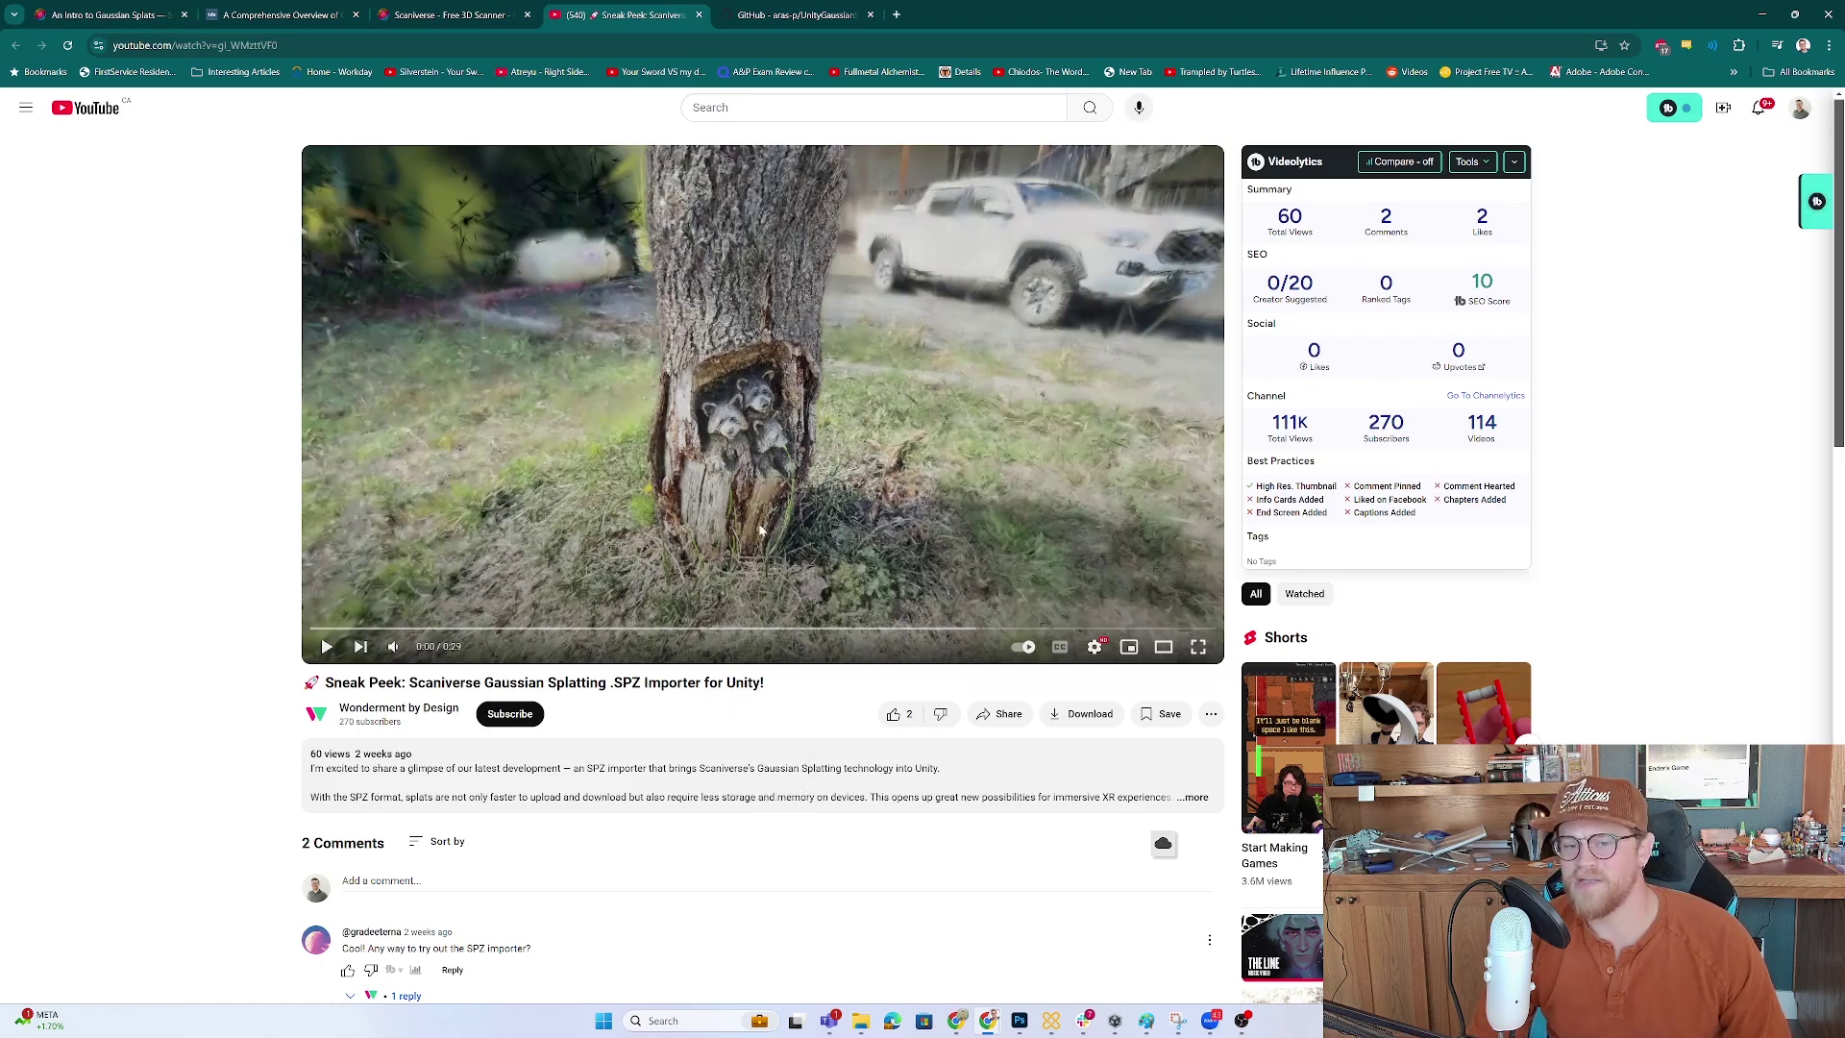
pyautogui.click(911, 480)
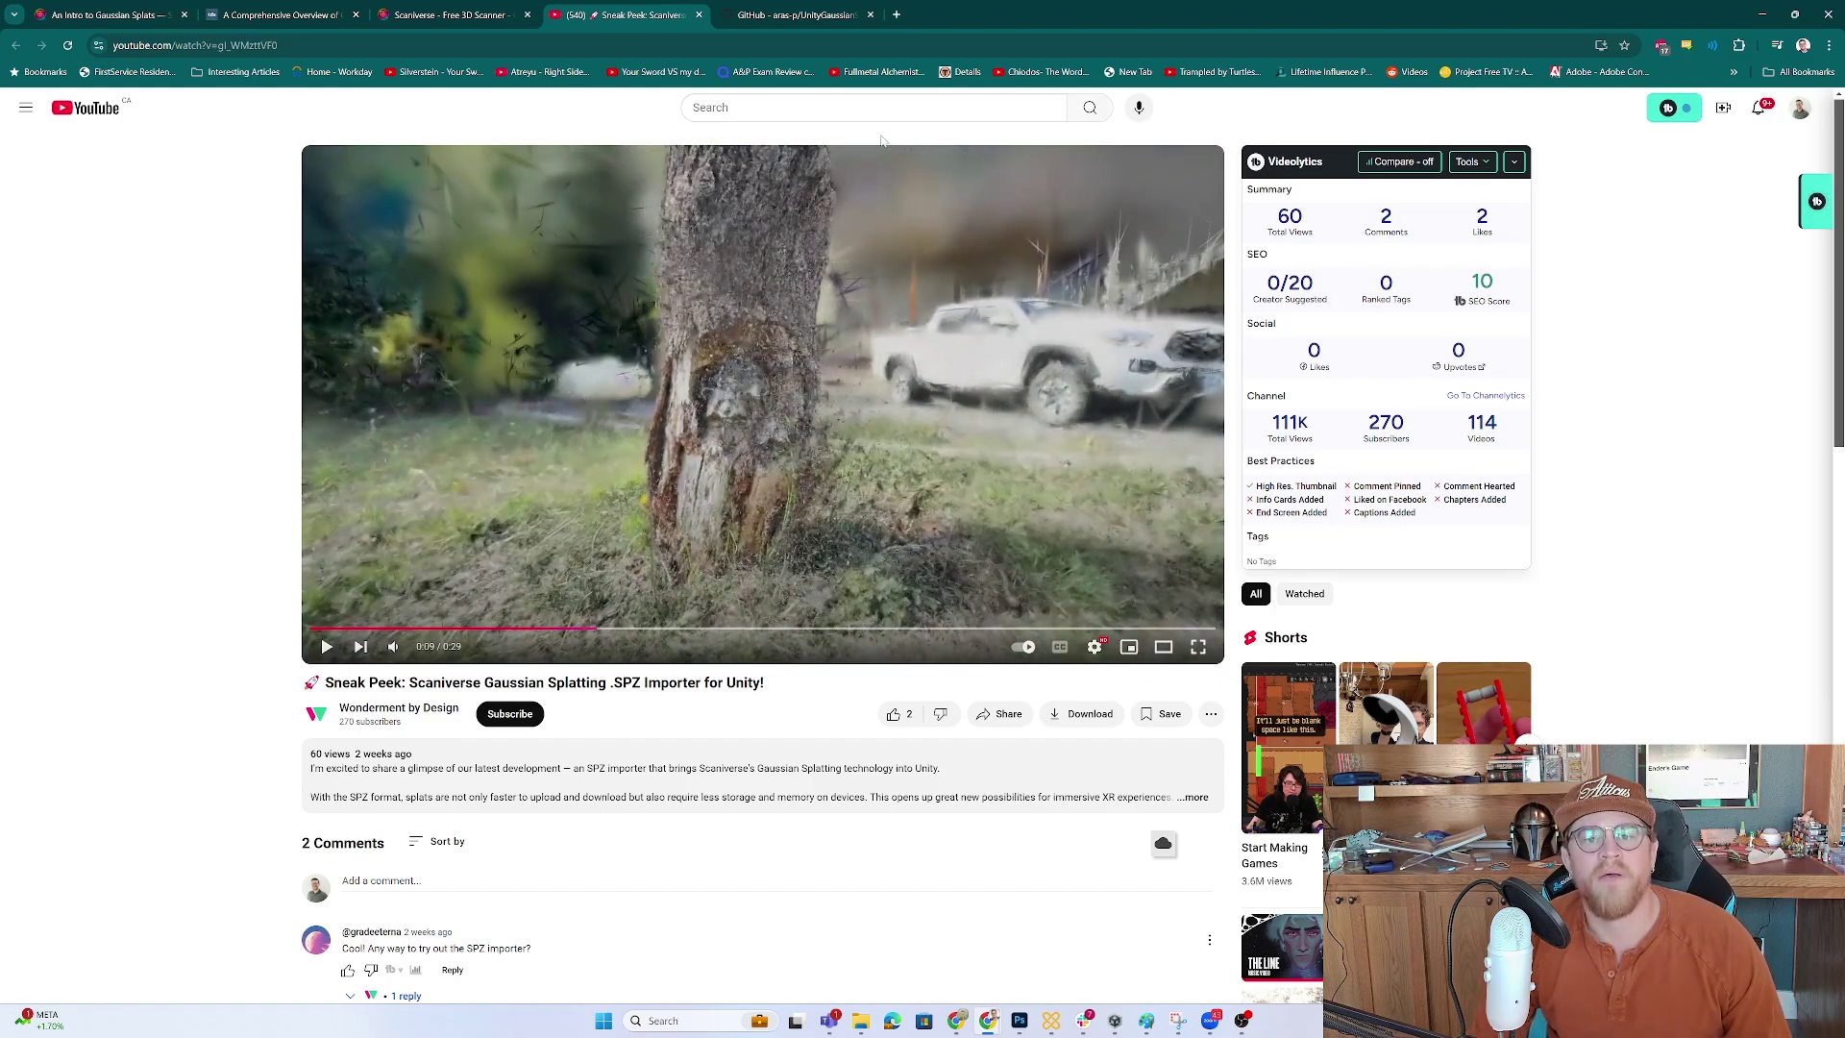
# Copy the HTTPS clone URL of the UnityGaussianSplatting repository on GitHub.
pyautogui.hotkey('ctrl', 'Tab')
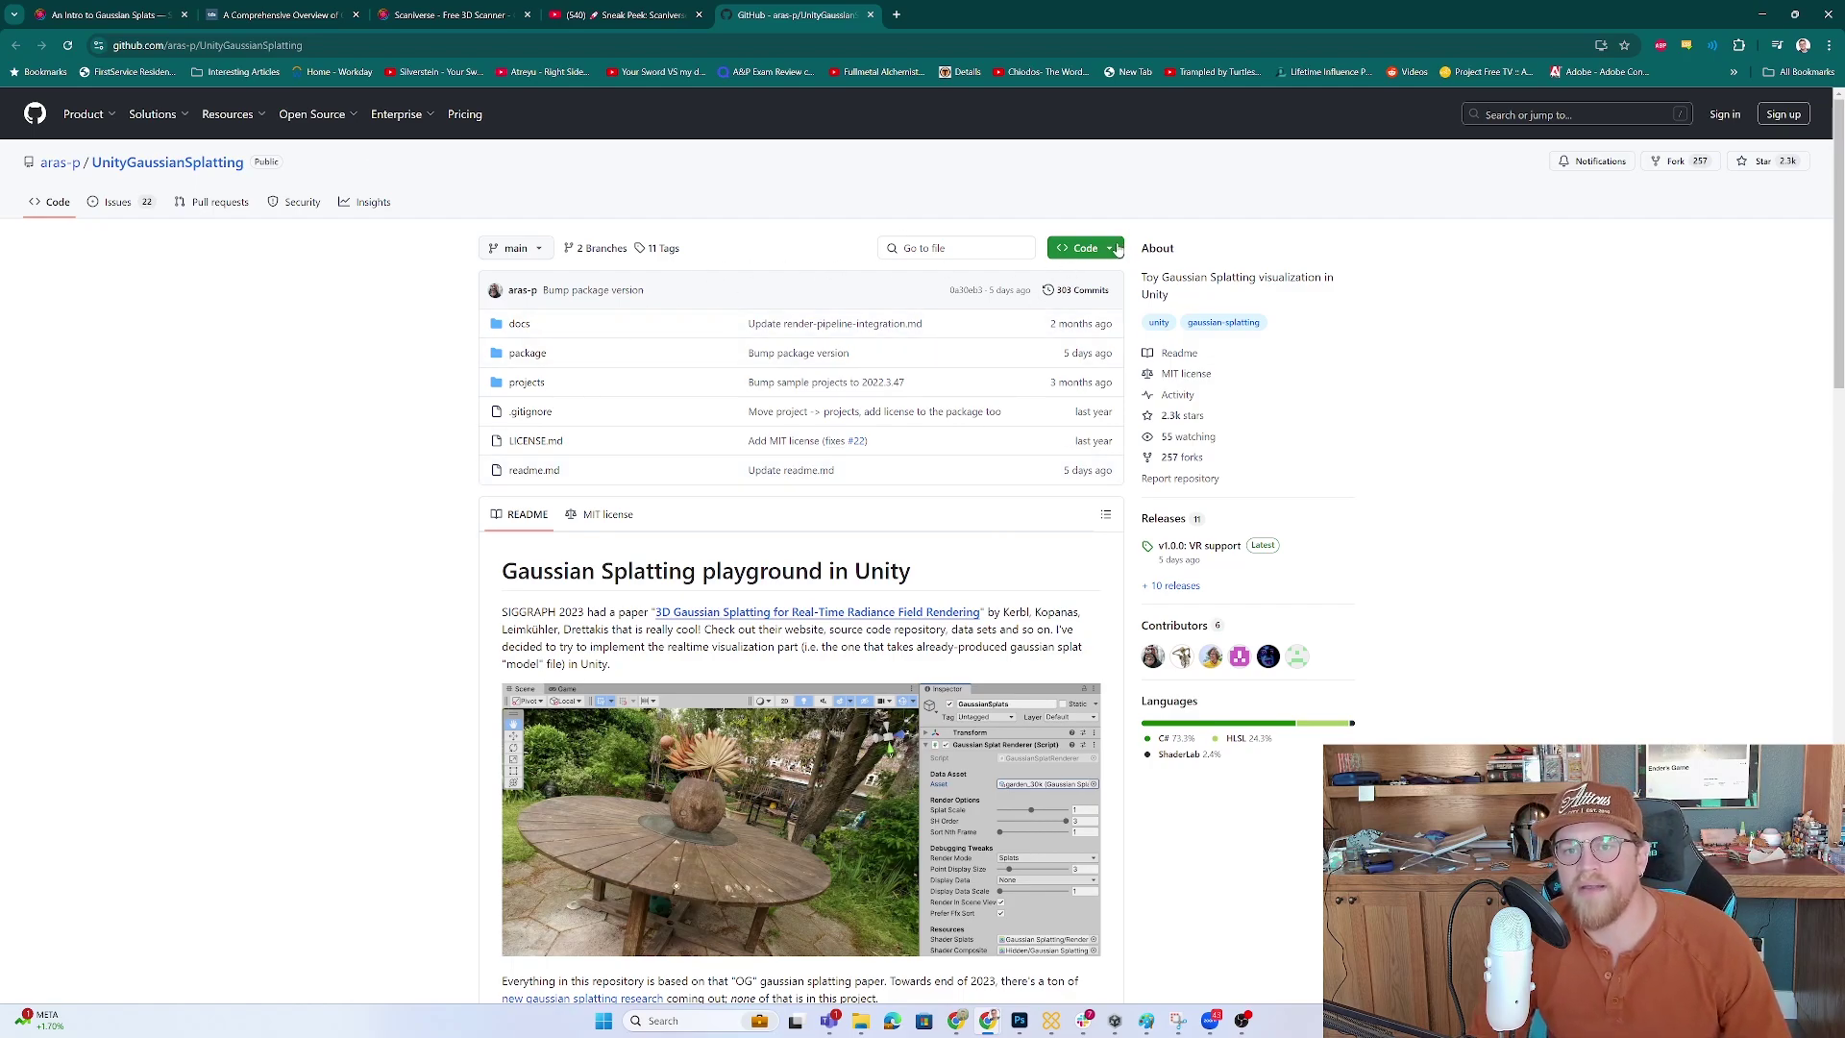
pyautogui.click(1110, 250)
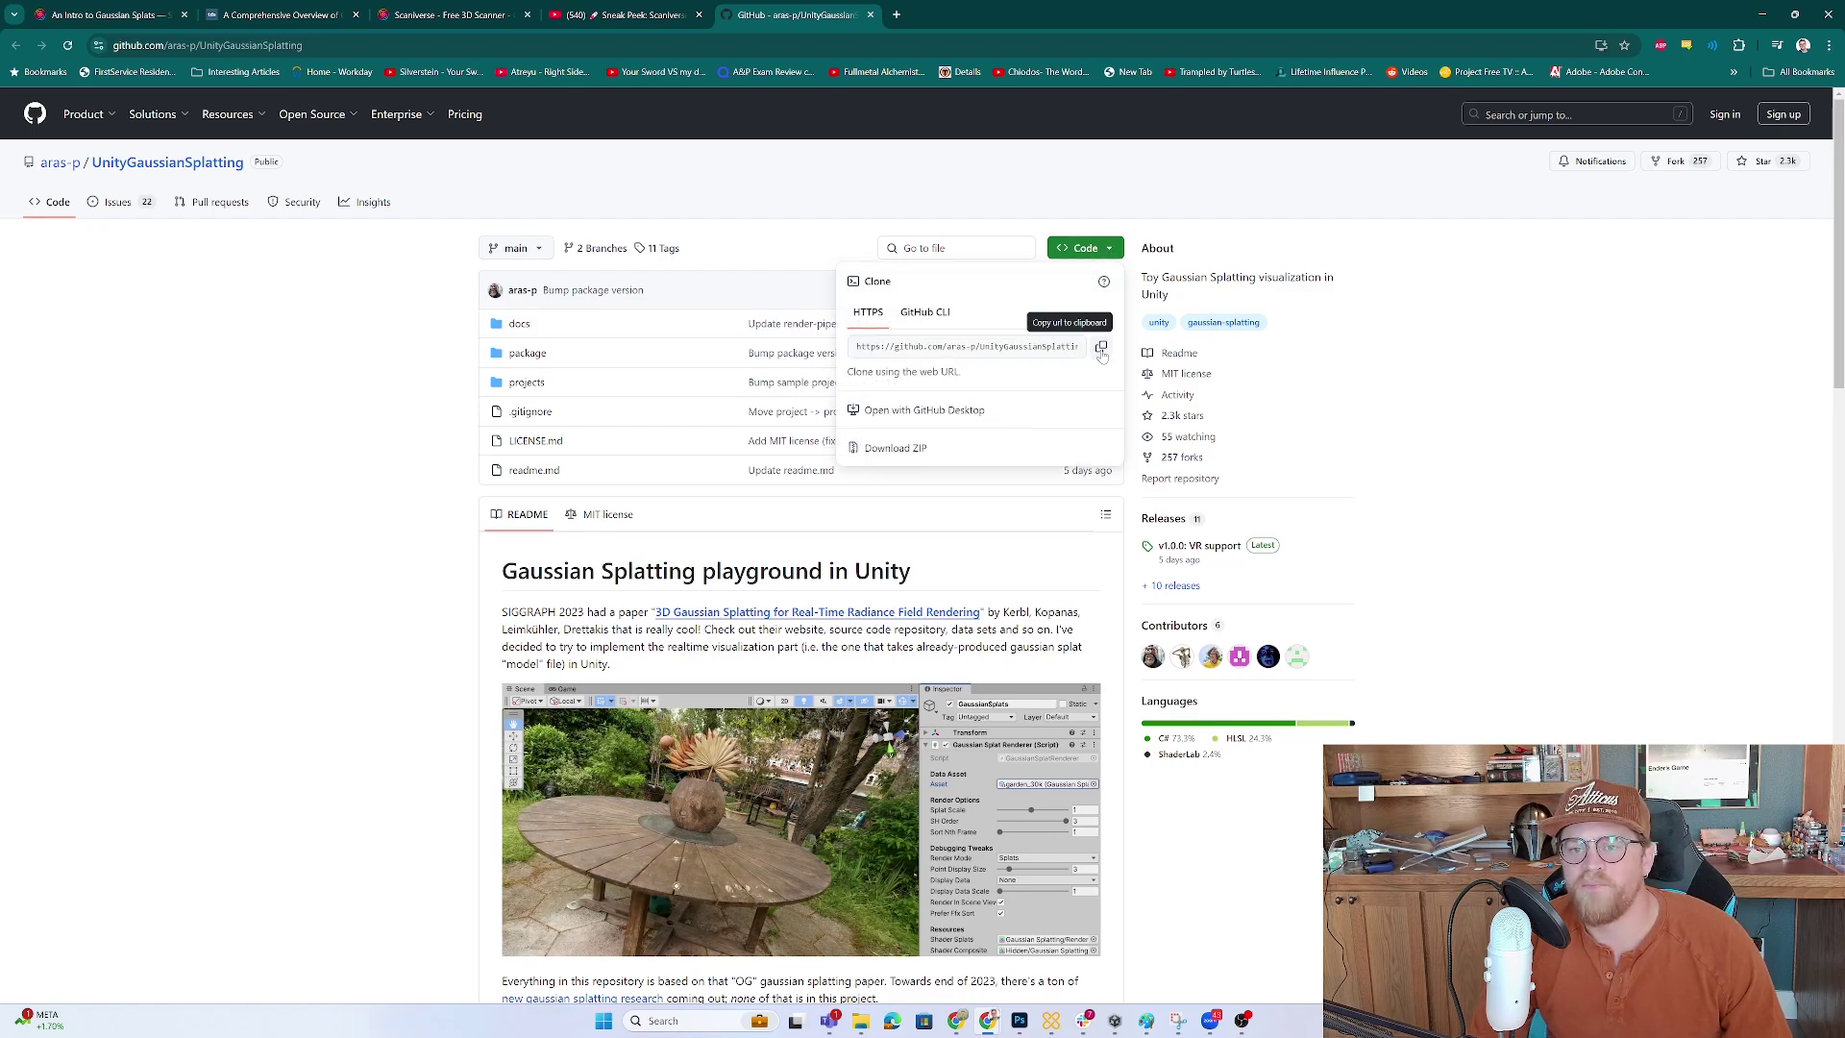
pyautogui.click(1103, 348)
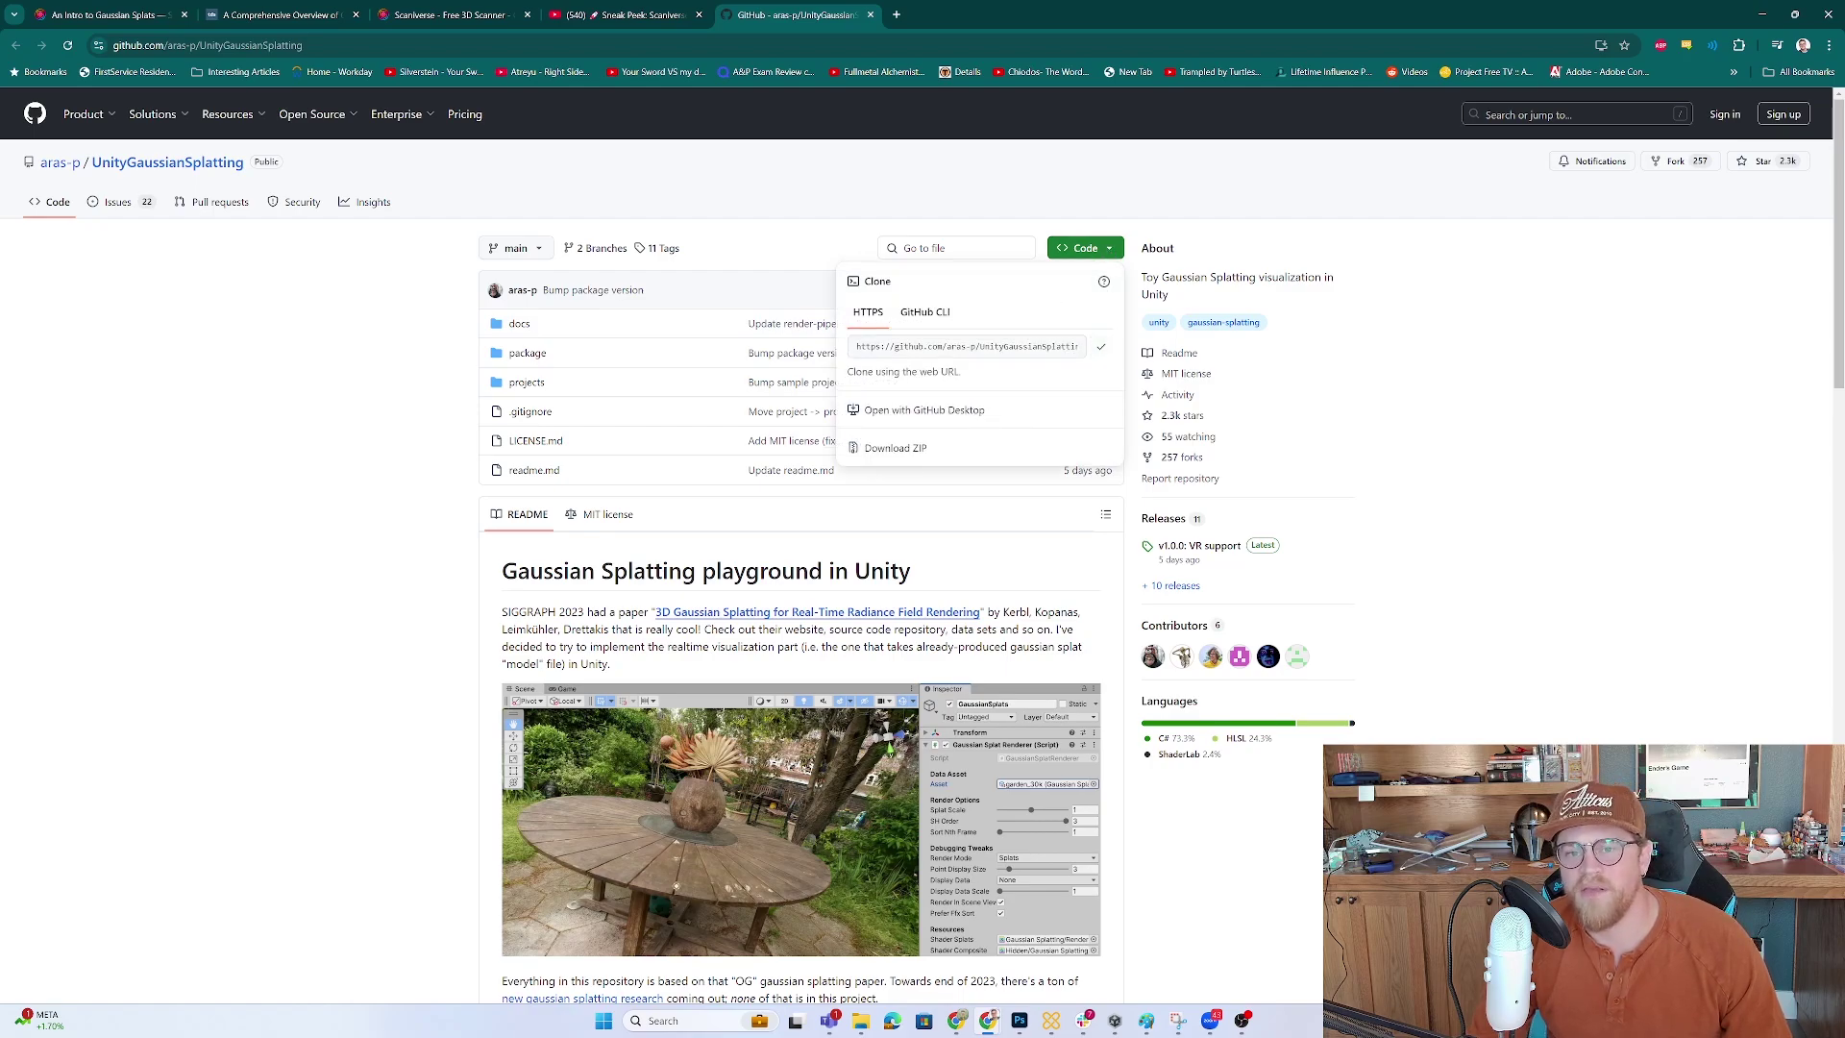
pyautogui.click(297, 561)
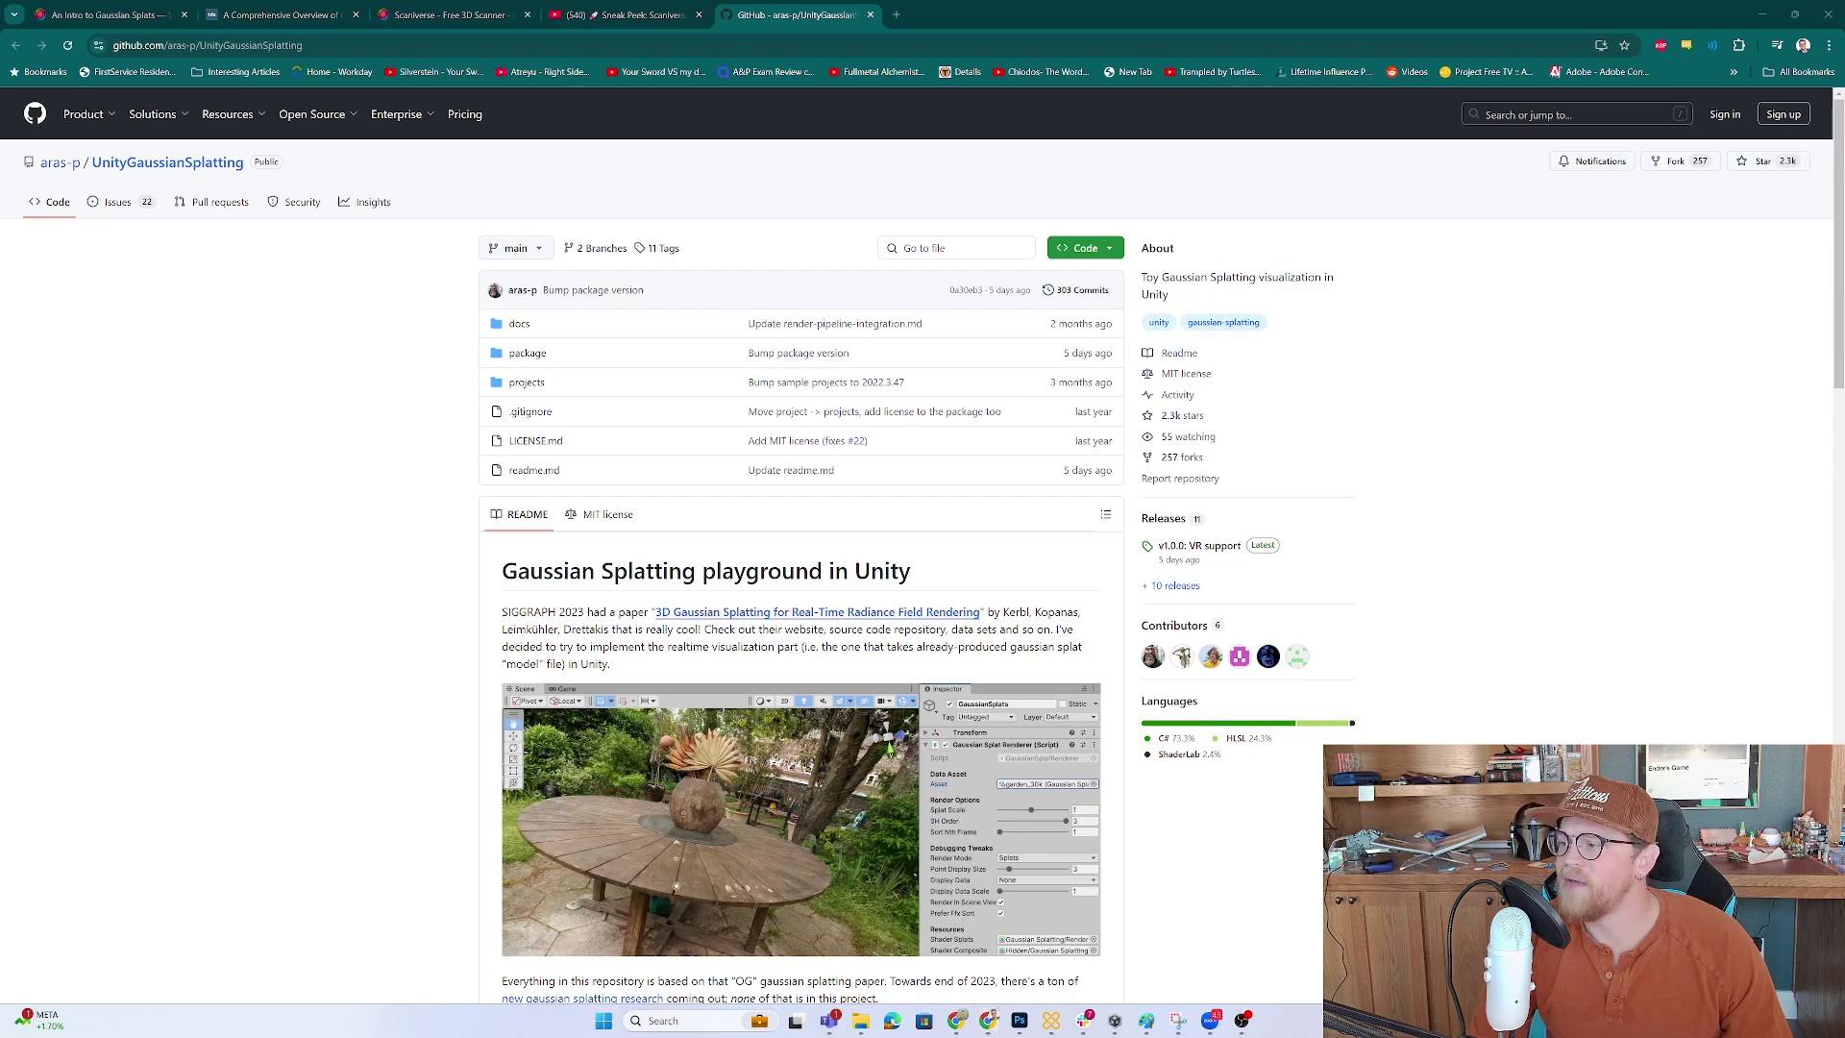
# Switch to File Explorer and open a terminal in the Documents\splats folder.
pyautogui.moveTo(0, 337); pyautogui.dragTo(673, 244)
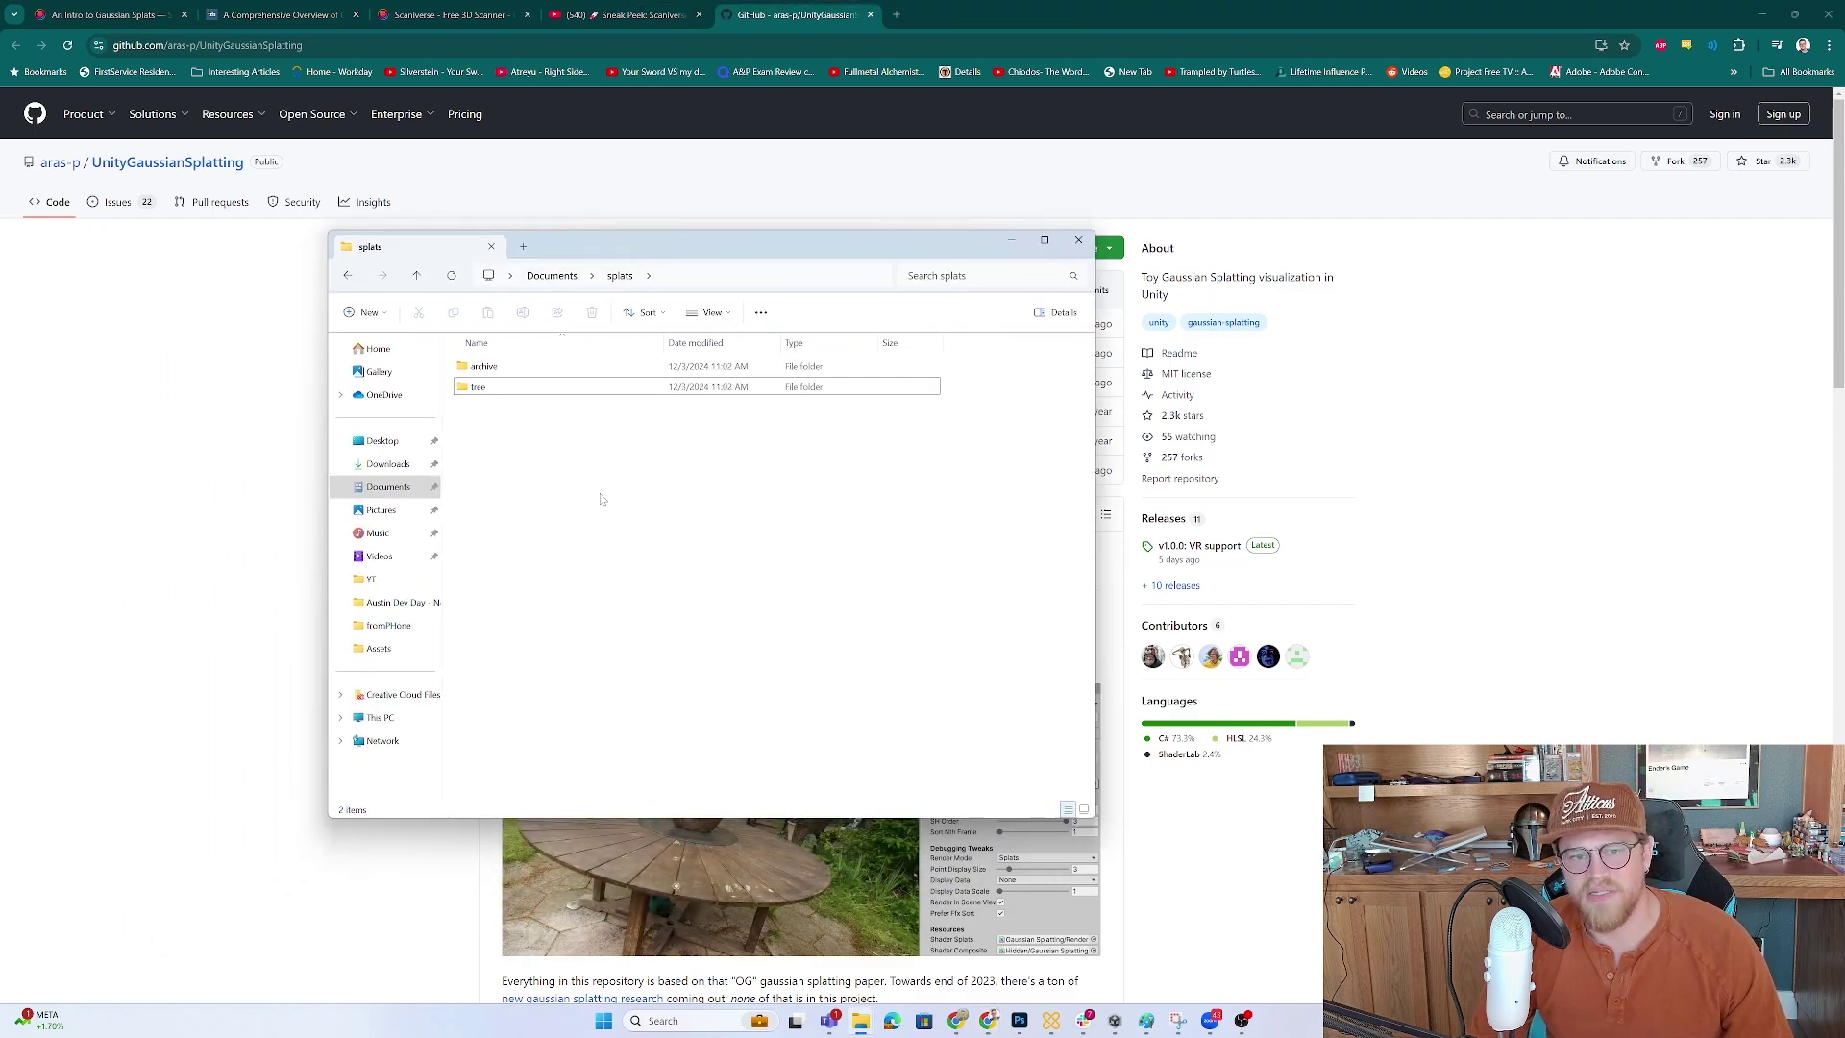
pyautogui.click(624, 275)
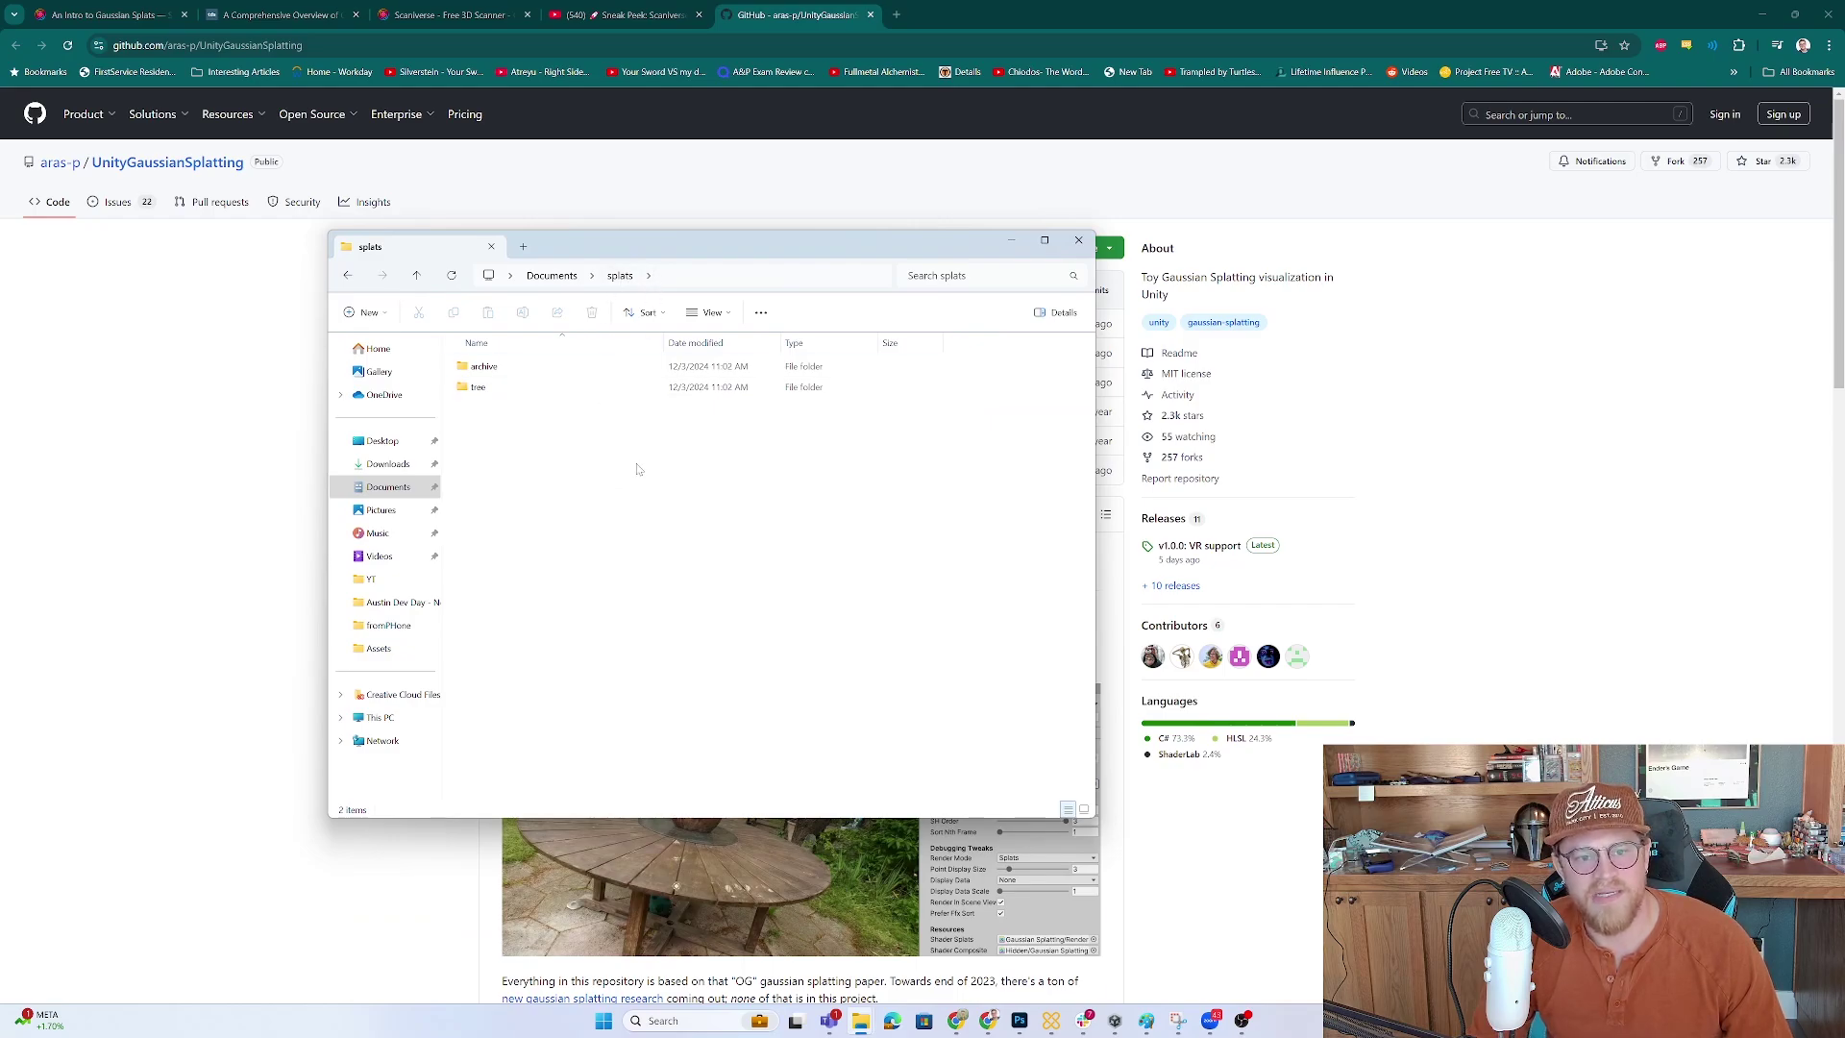
pyautogui.rightClick(598, 470)
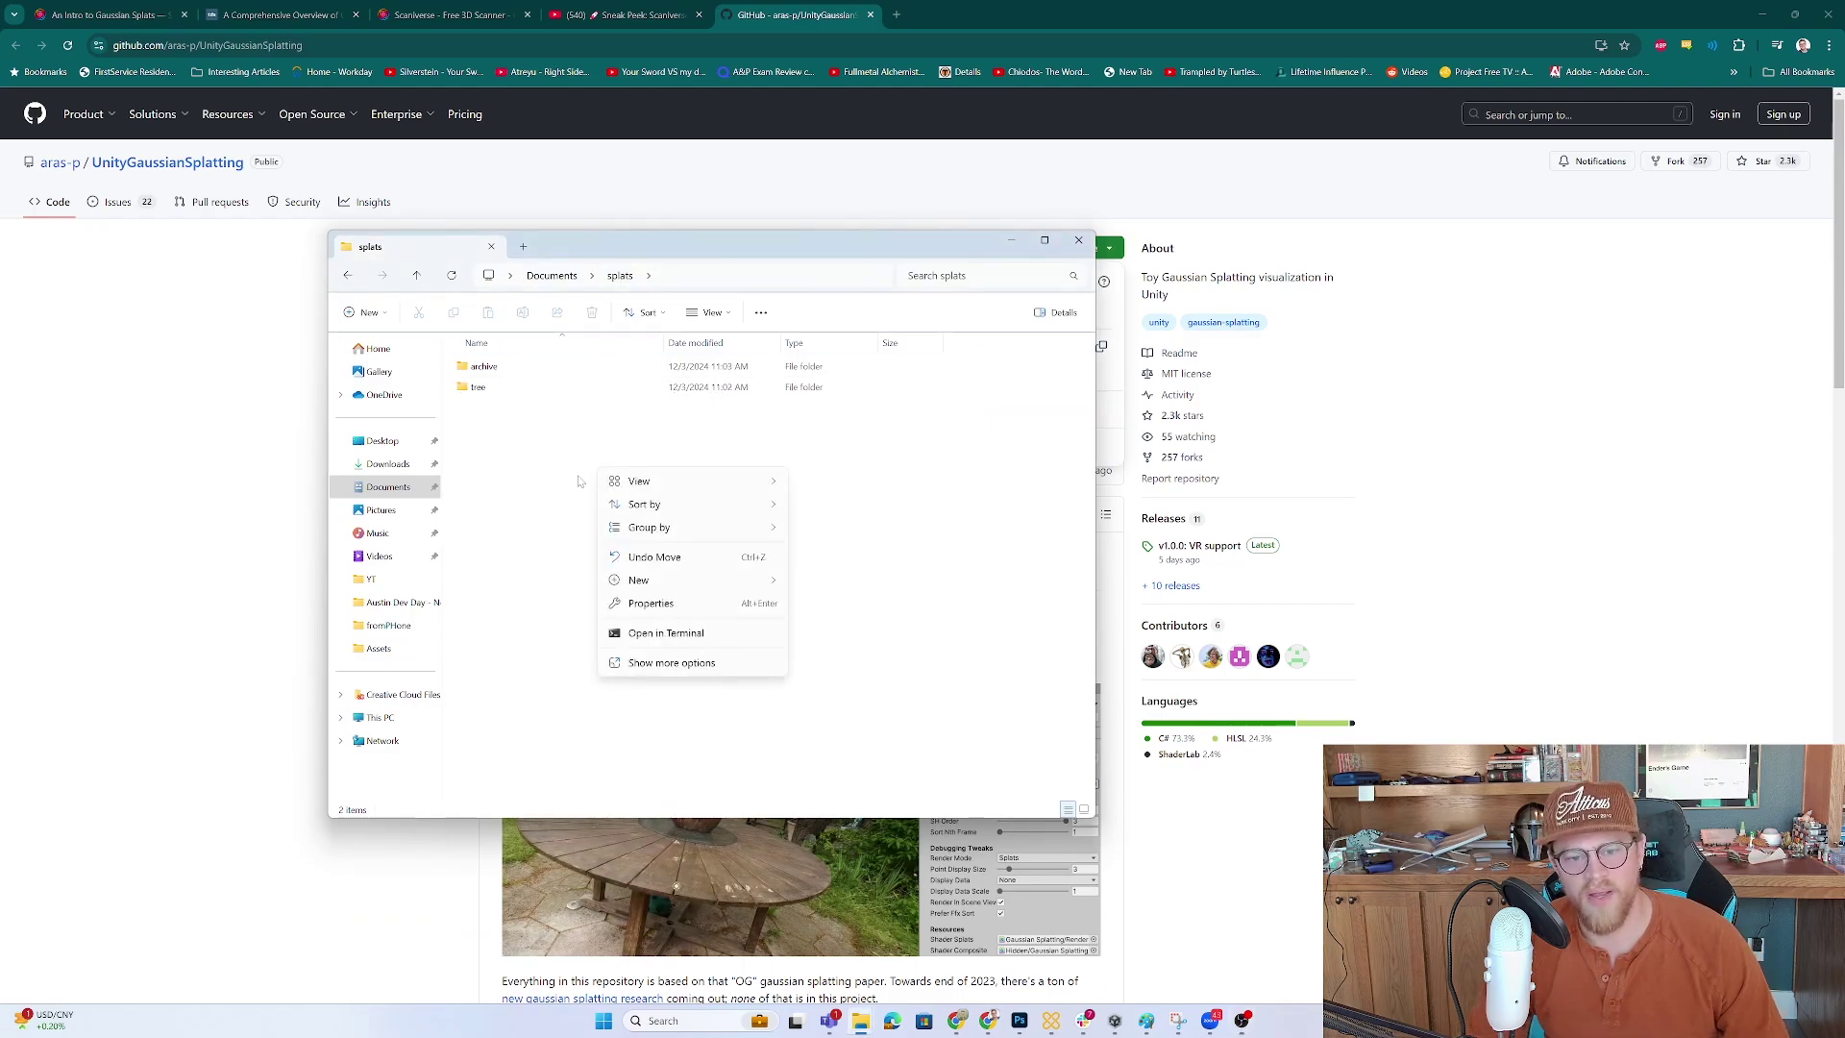
pyautogui.click(681, 634)
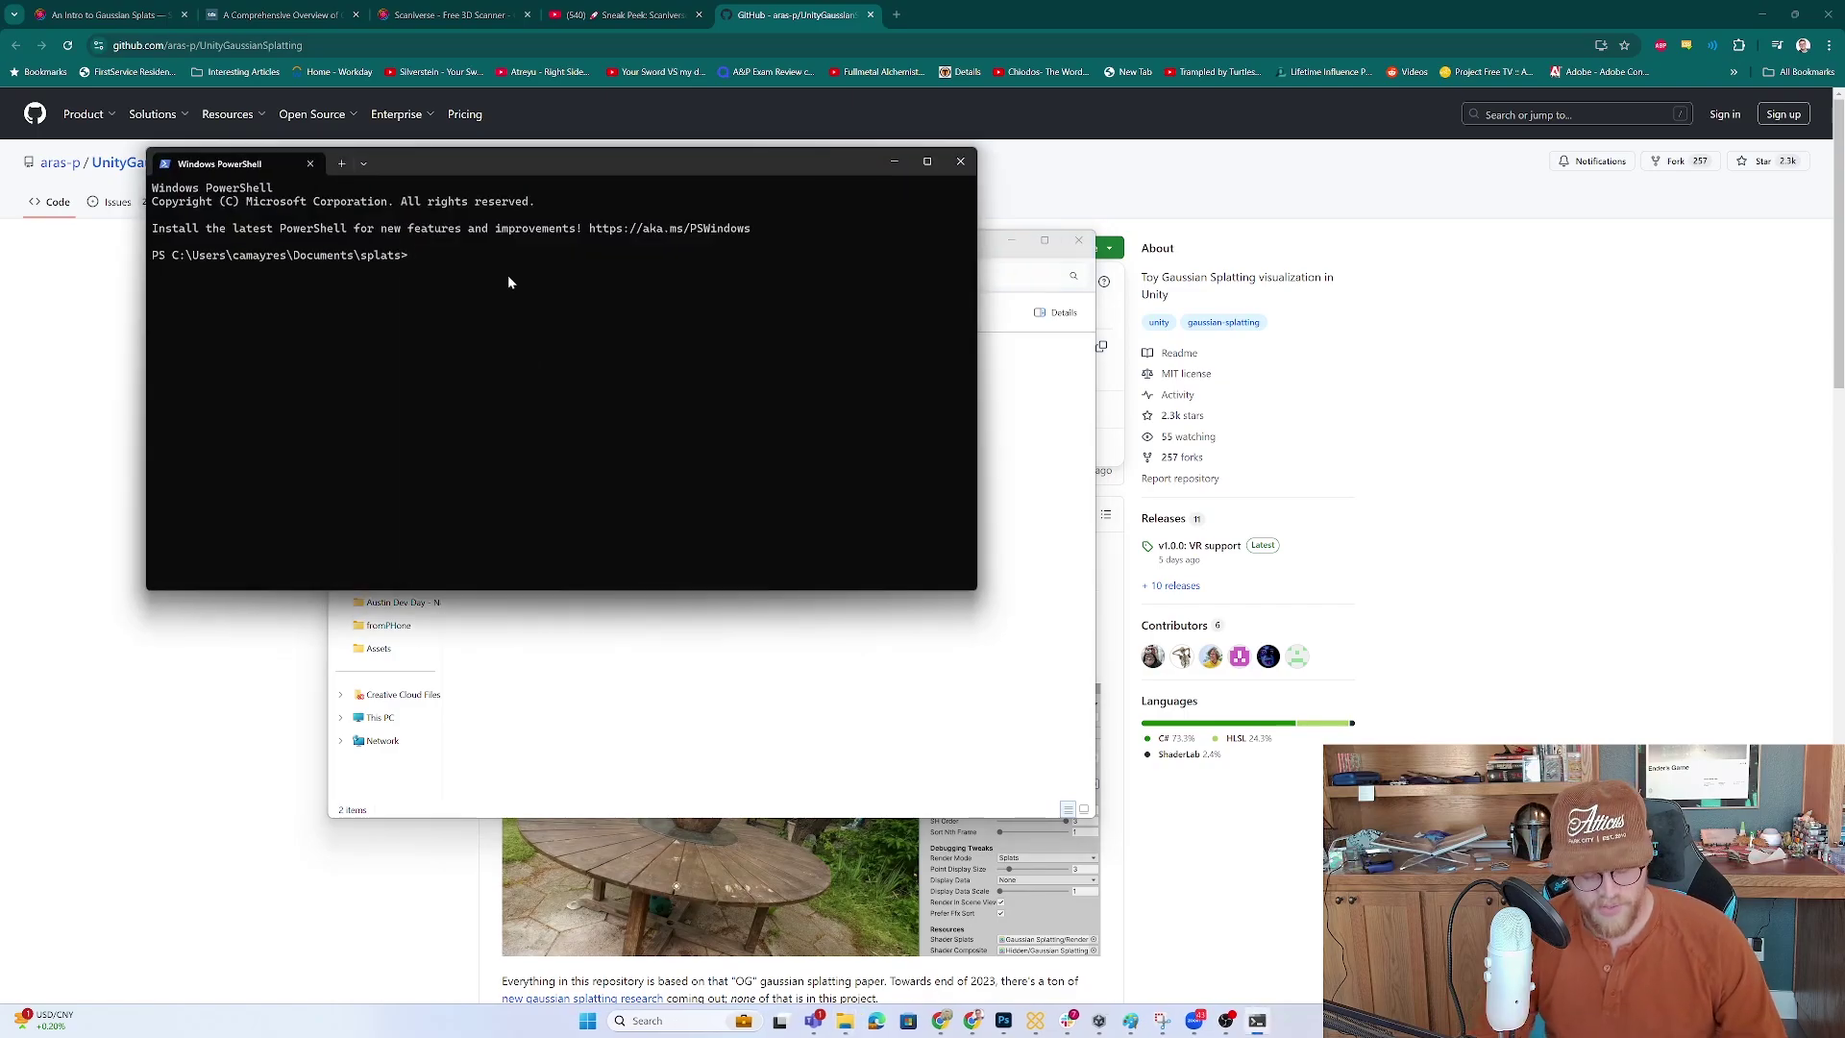
# Run git clone with the copied UnityGaussianSplatting repository URL in the splats folder, and close the terminal.
pyautogui.write('git clone')
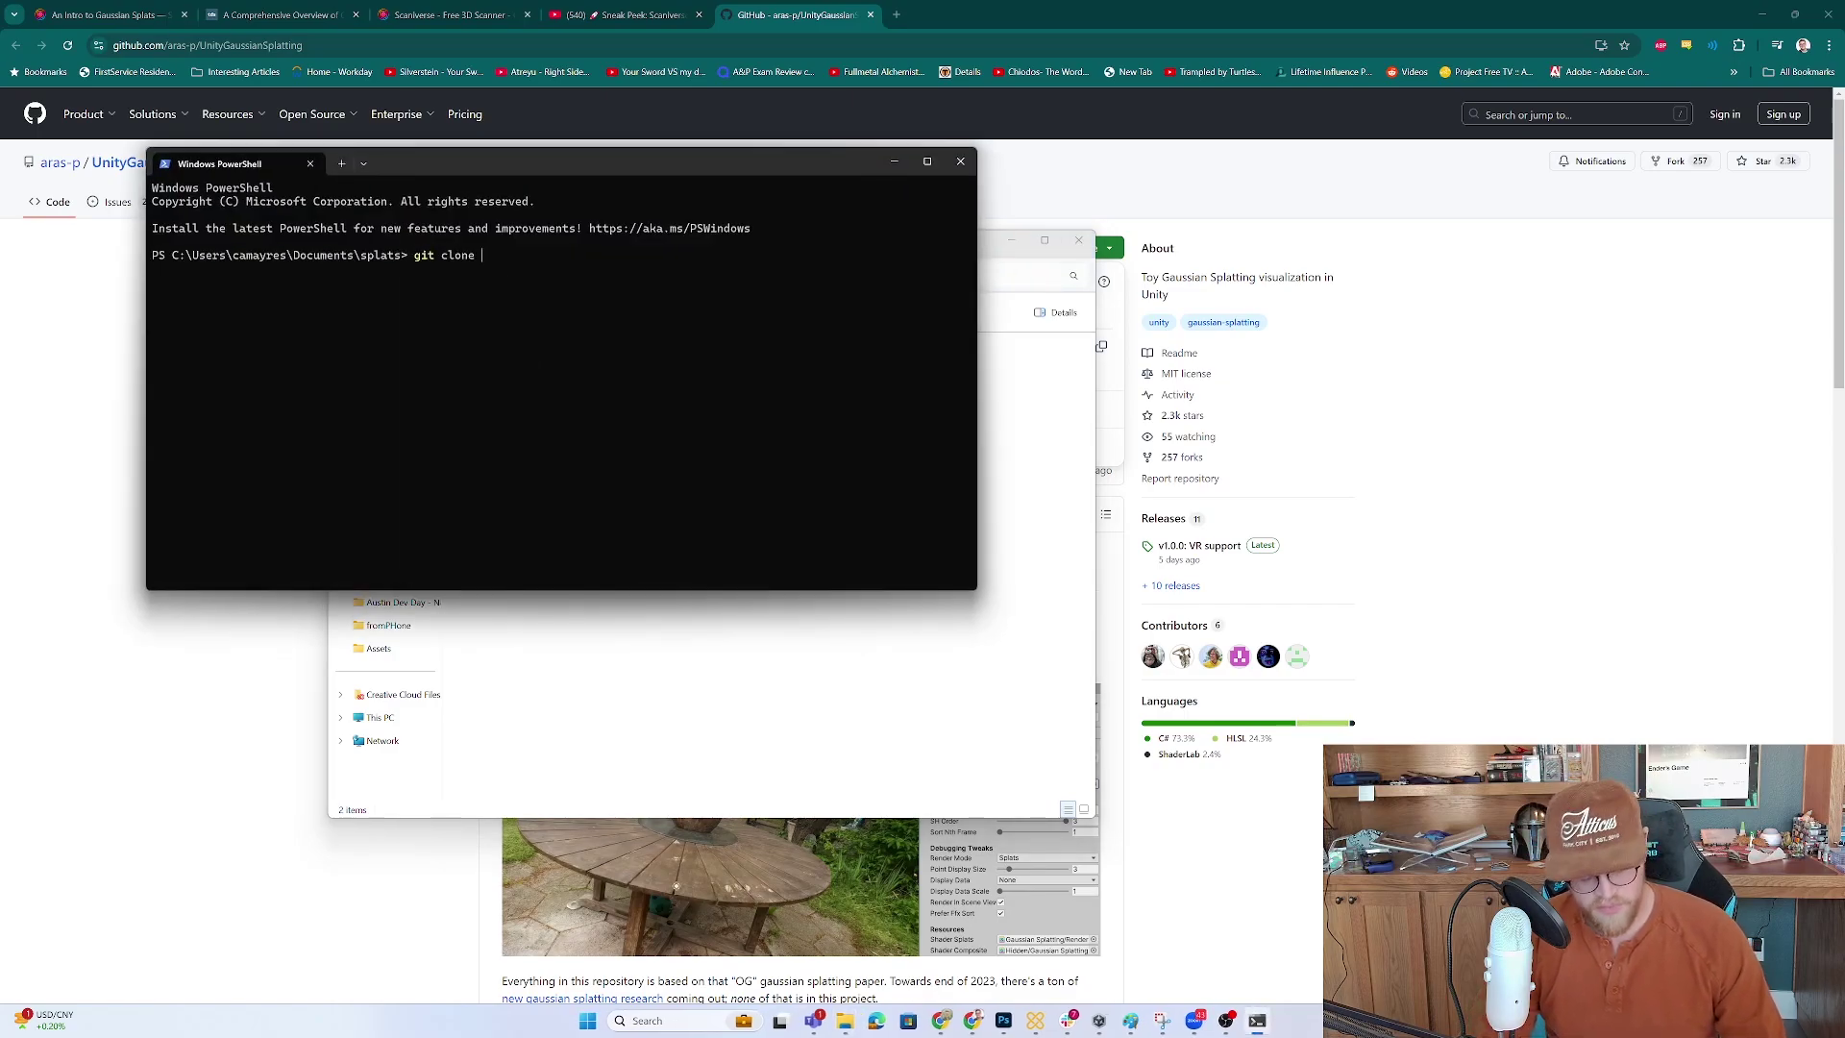
pyautogui.write('https://github.com/aras-p/UnityGaussianSplatting.git')
pyautogui.press('Return')
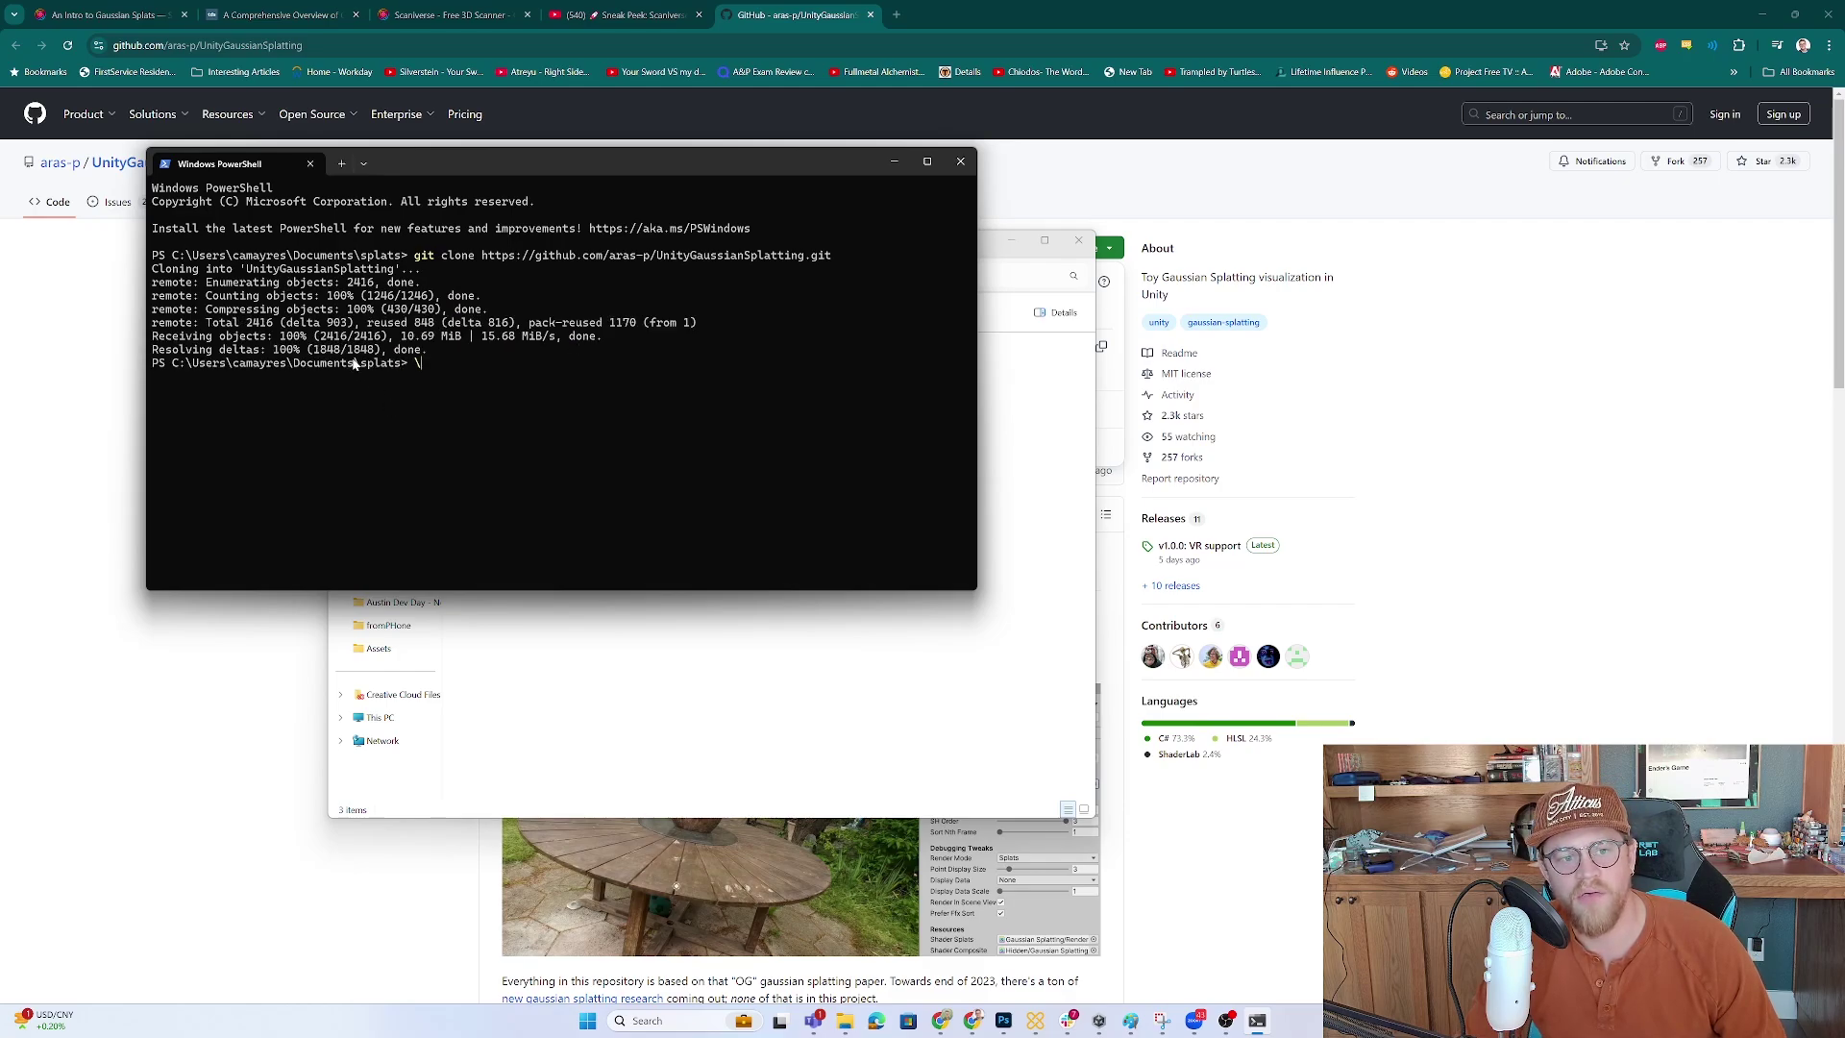
pyautogui.click(960, 161)
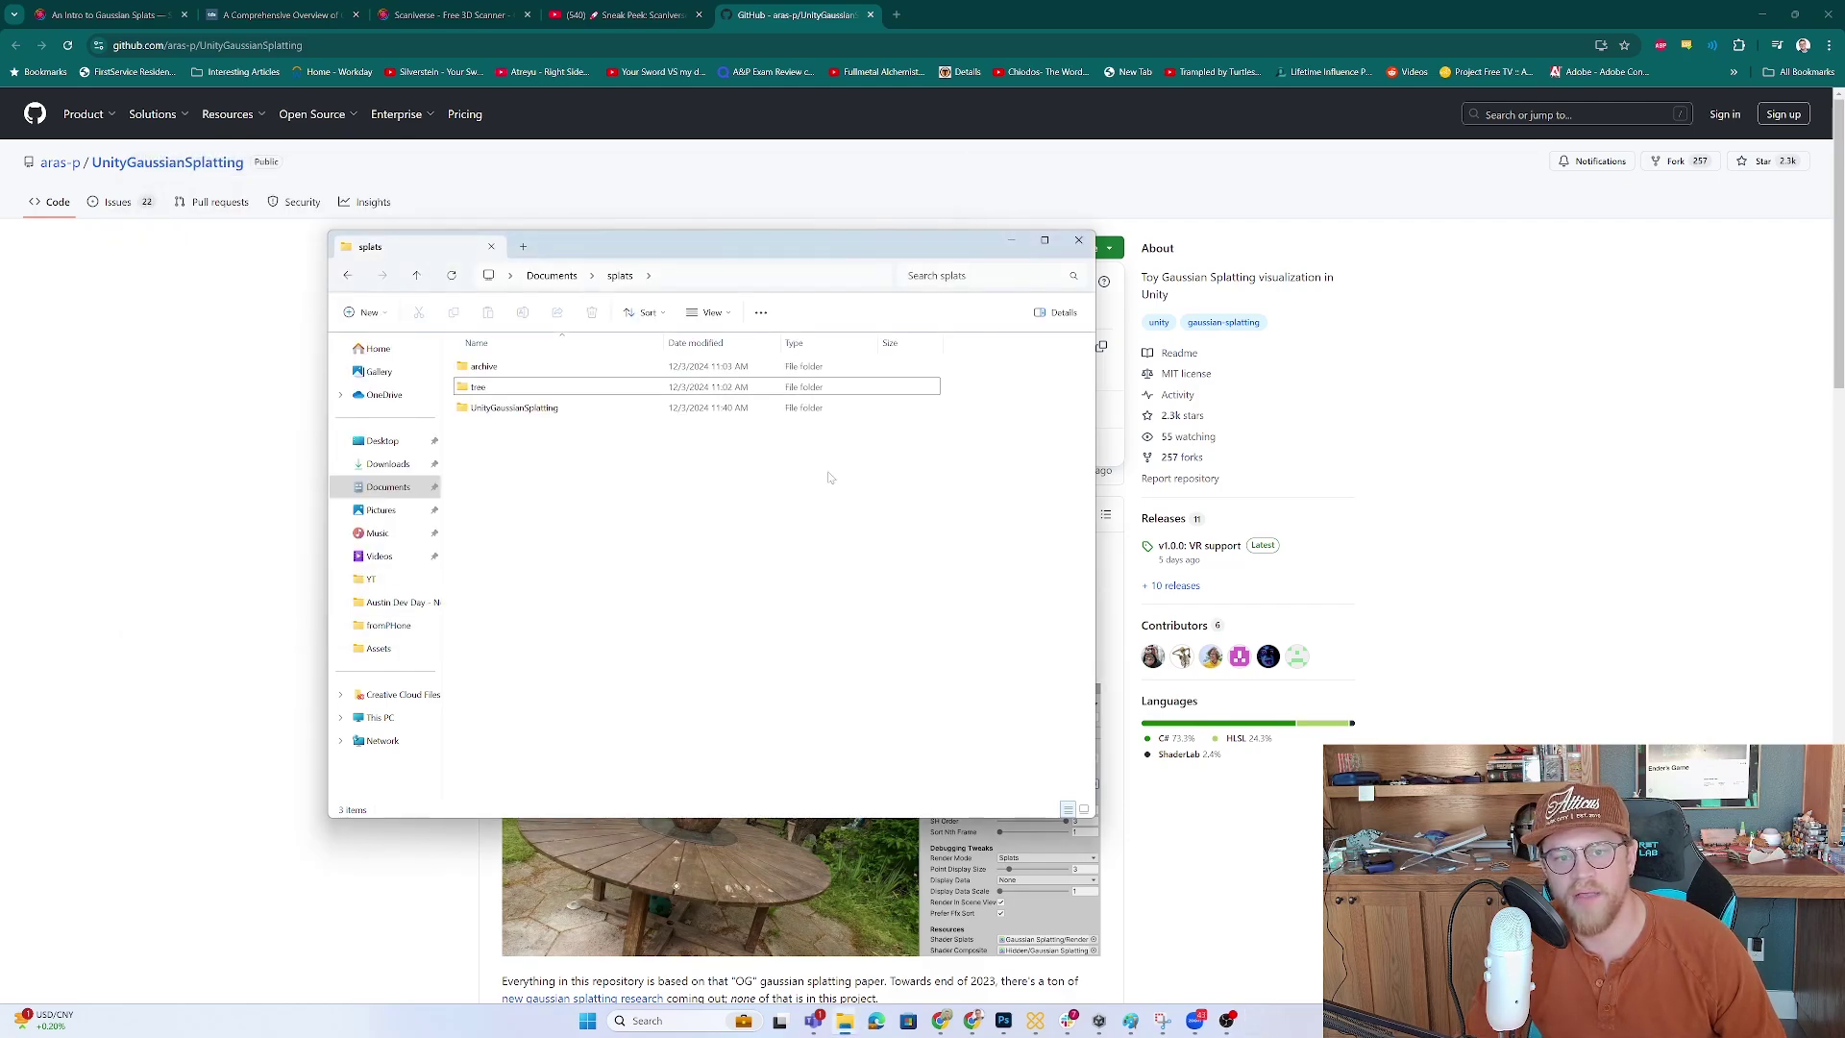
# Open the projects folder inside the cloned UnityGaussianSplatting folder and select the GaussianExample-URP project.
pyautogui.click(531, 368)
pyautogui.click(538, 412)
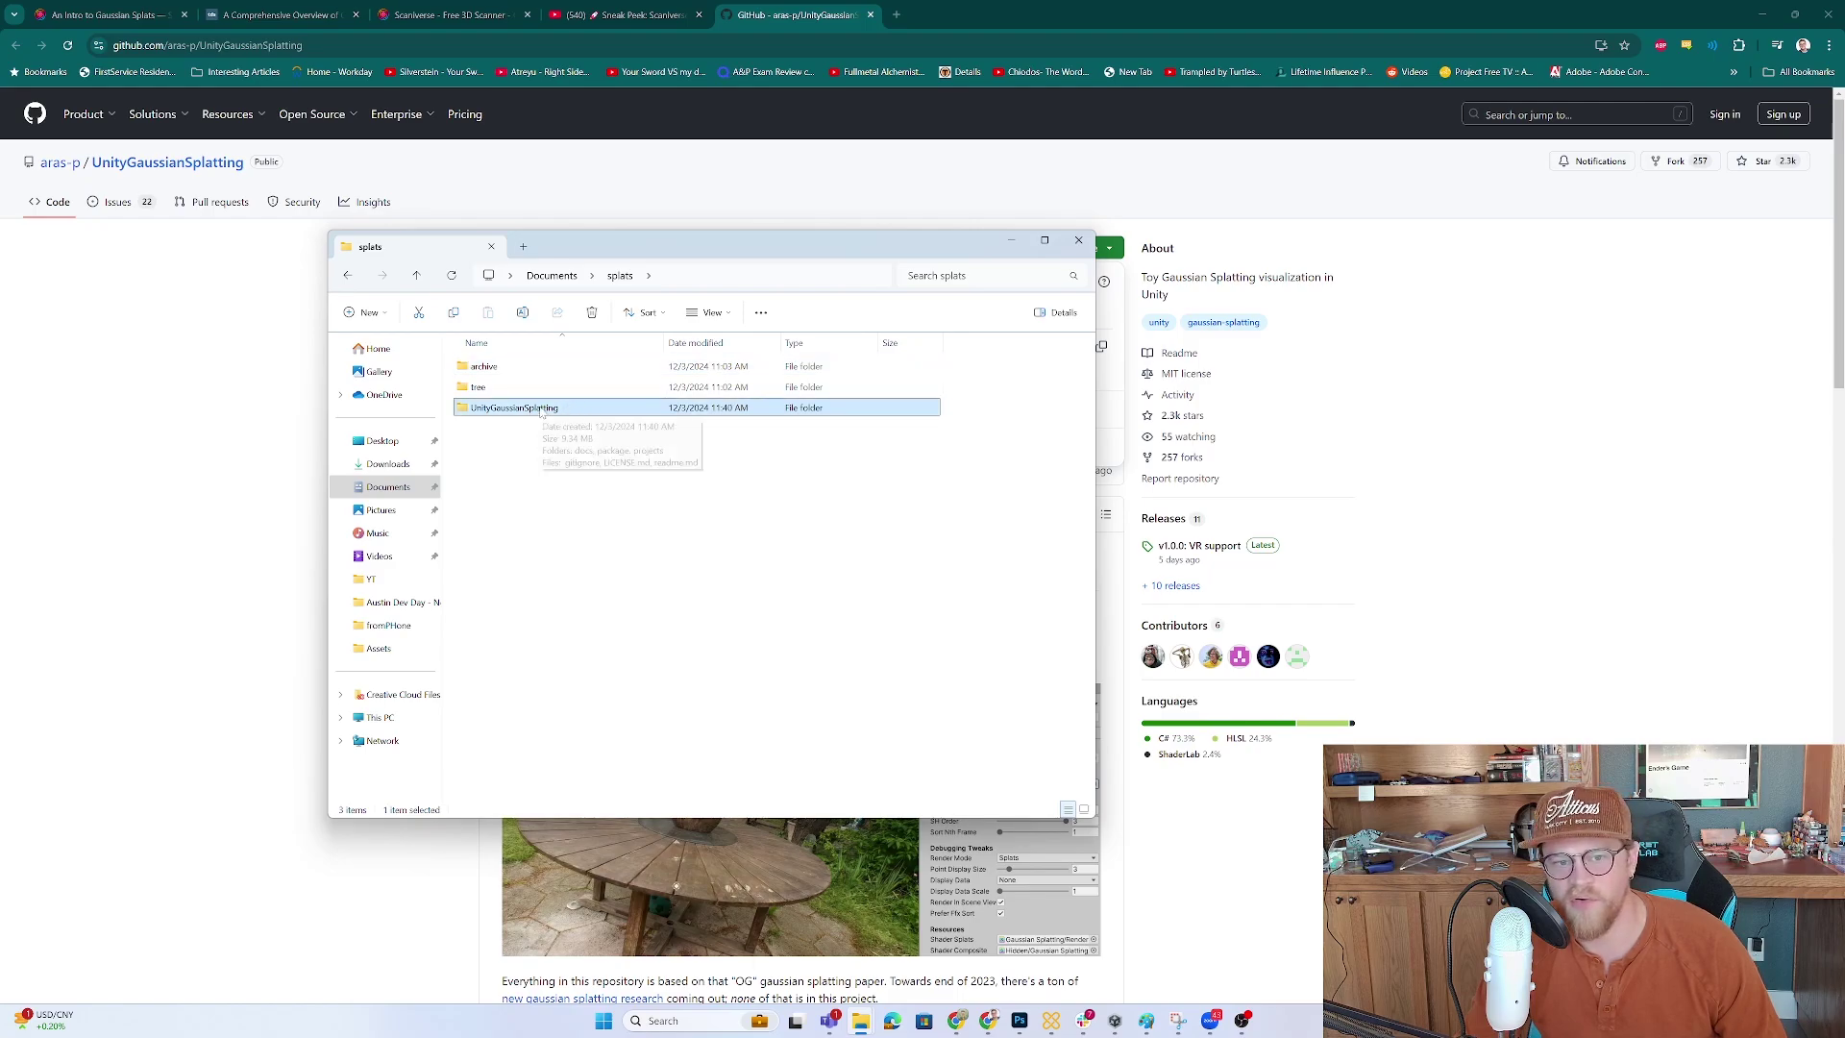
pyautogui.doubleClick(540, 413)
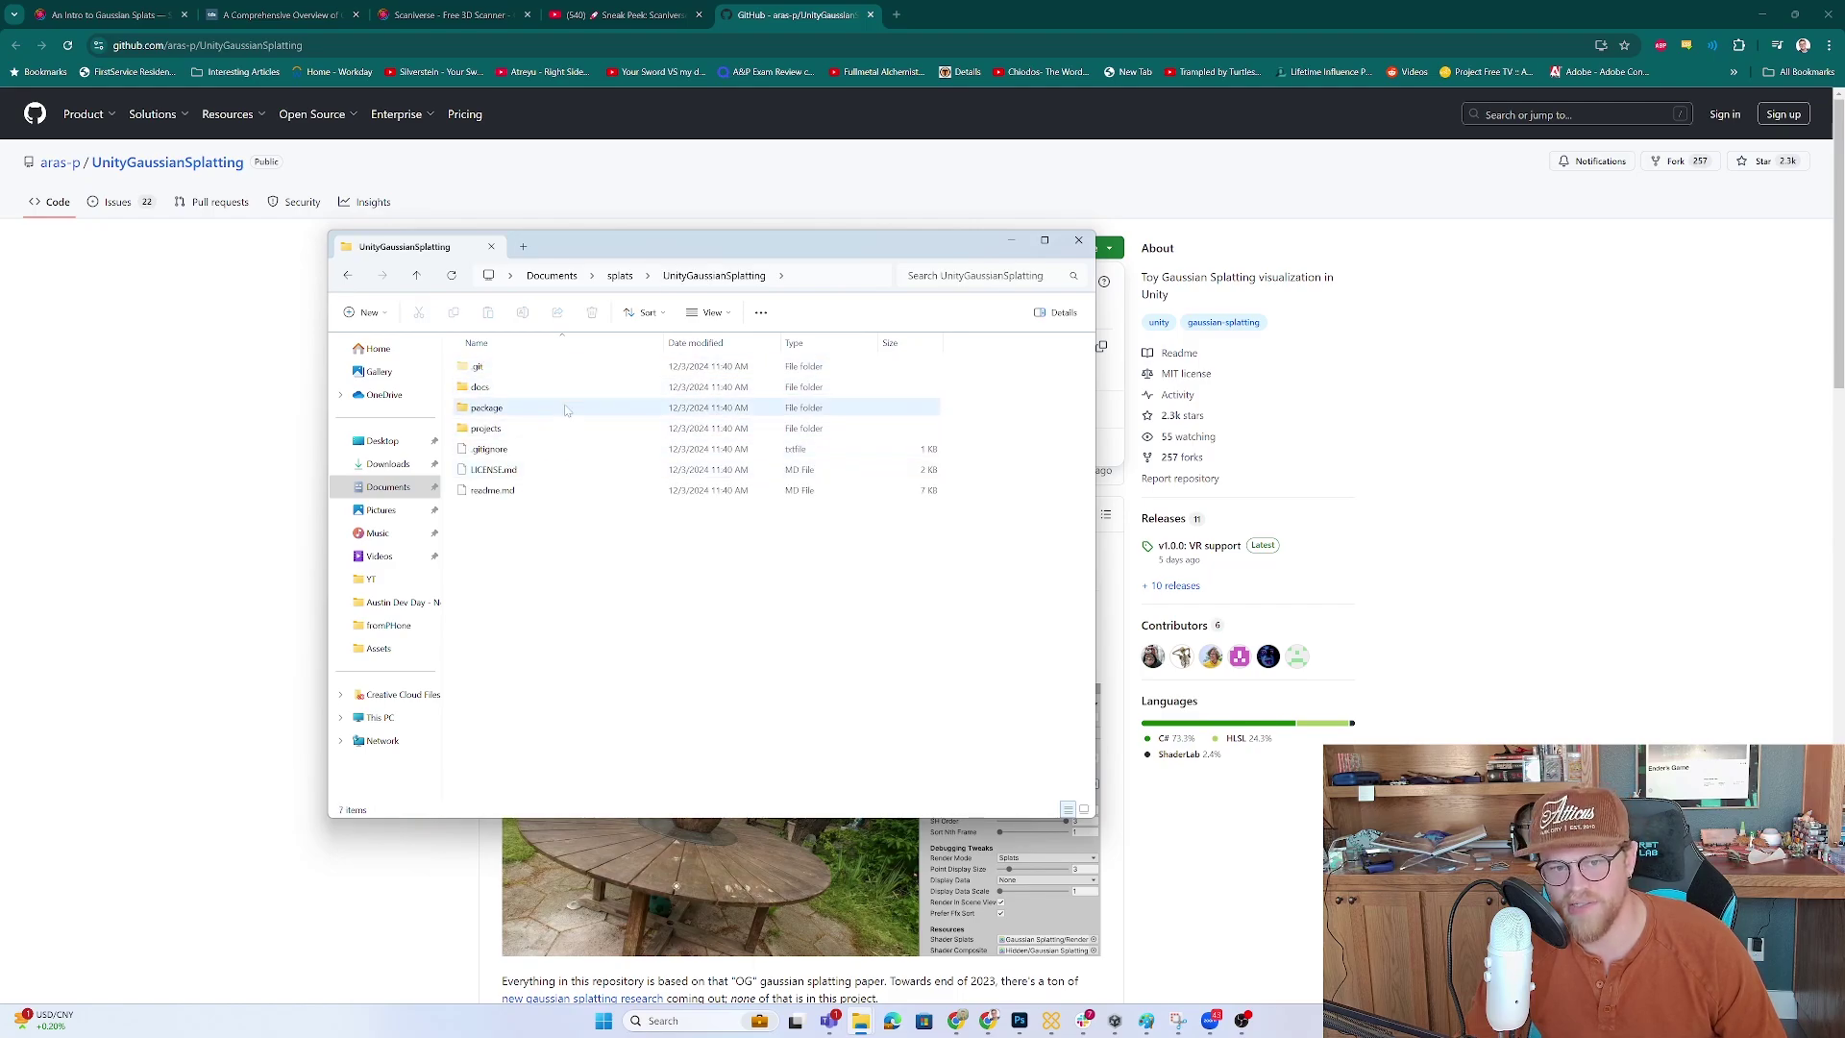
pyautogui.doubleClick(554, 428)
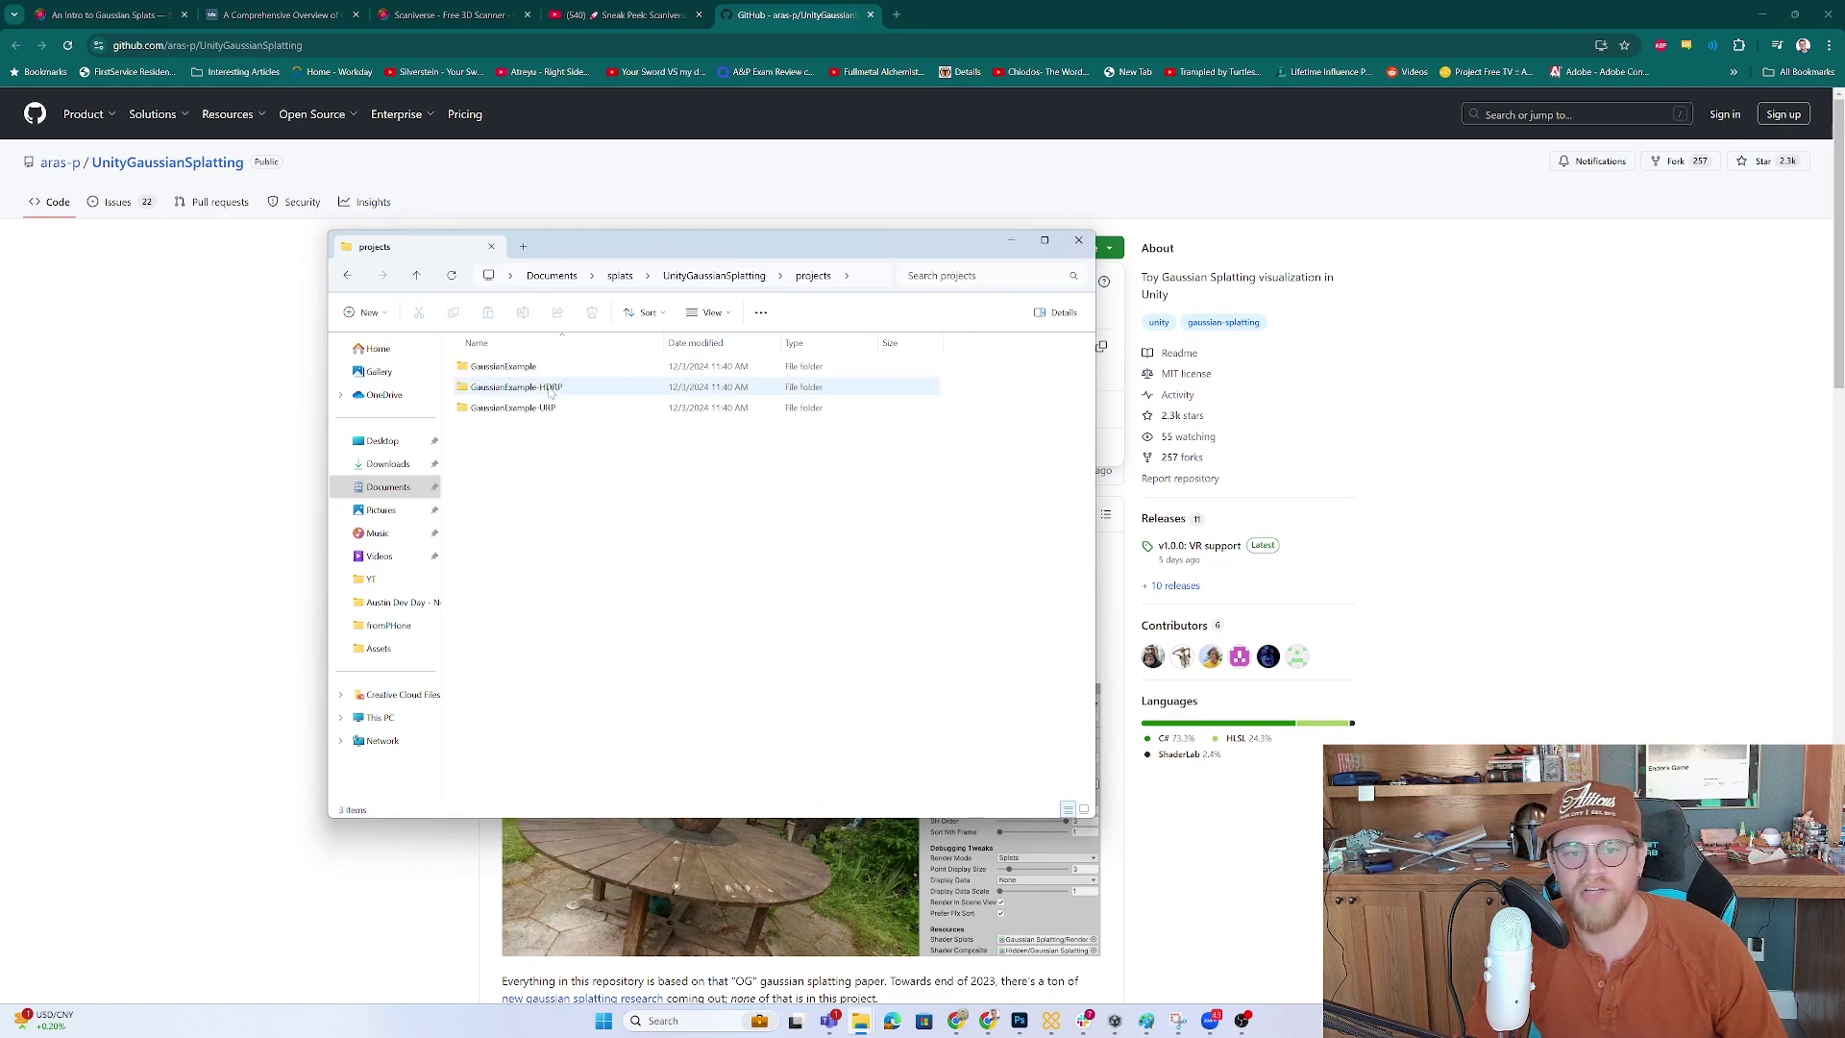
pyautogui.click(578, 370)
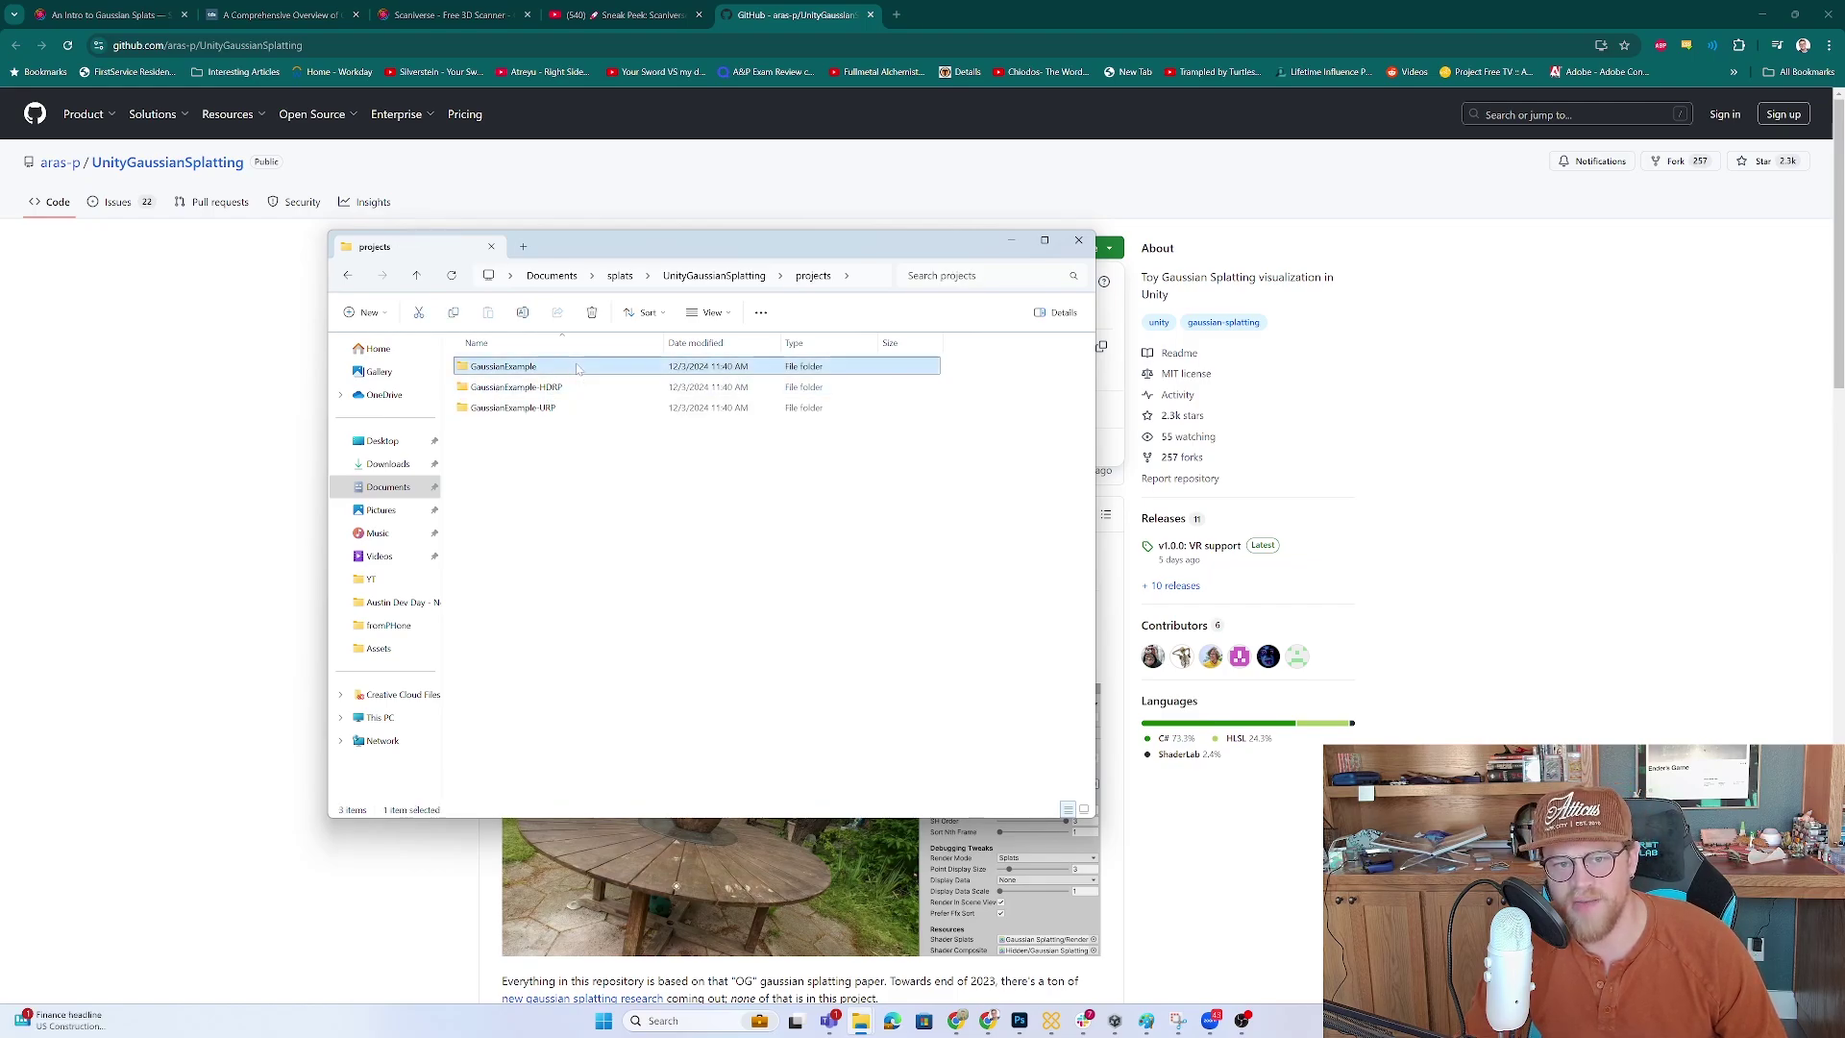
pyautogui.click(589, 387)
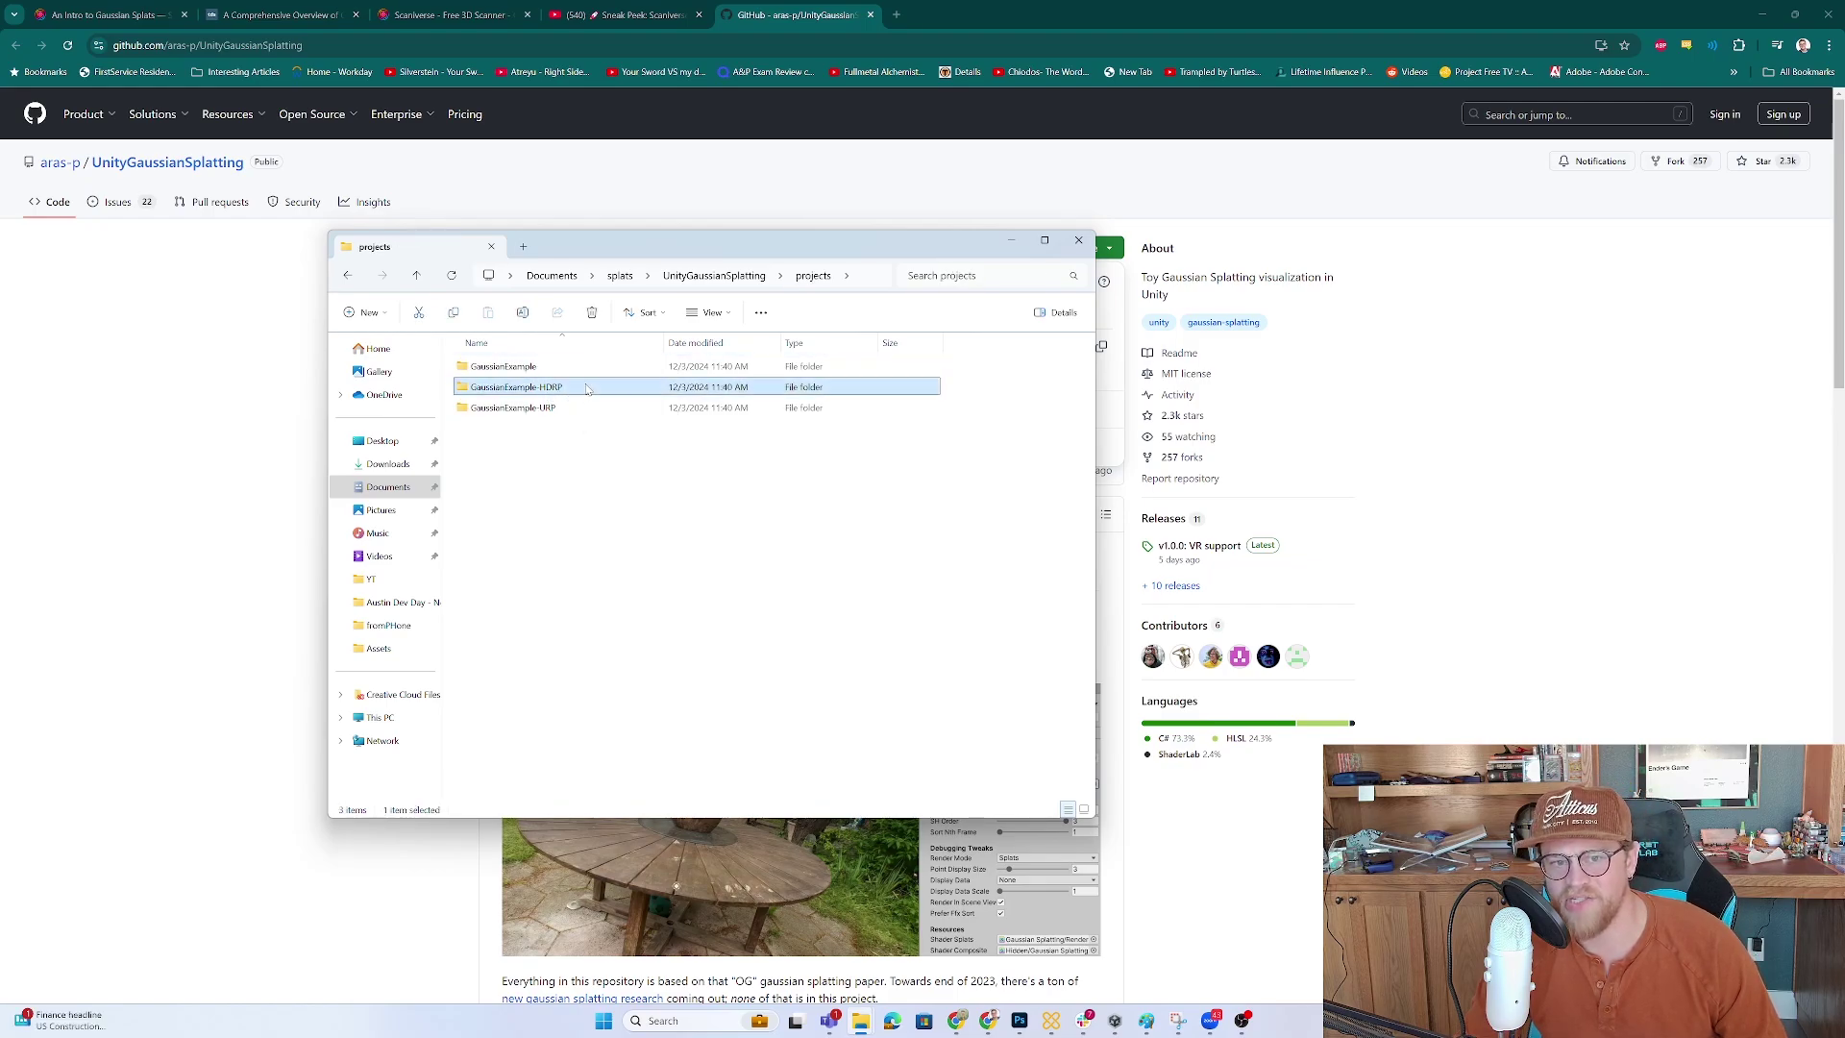
pyautogui.click(577, 409)
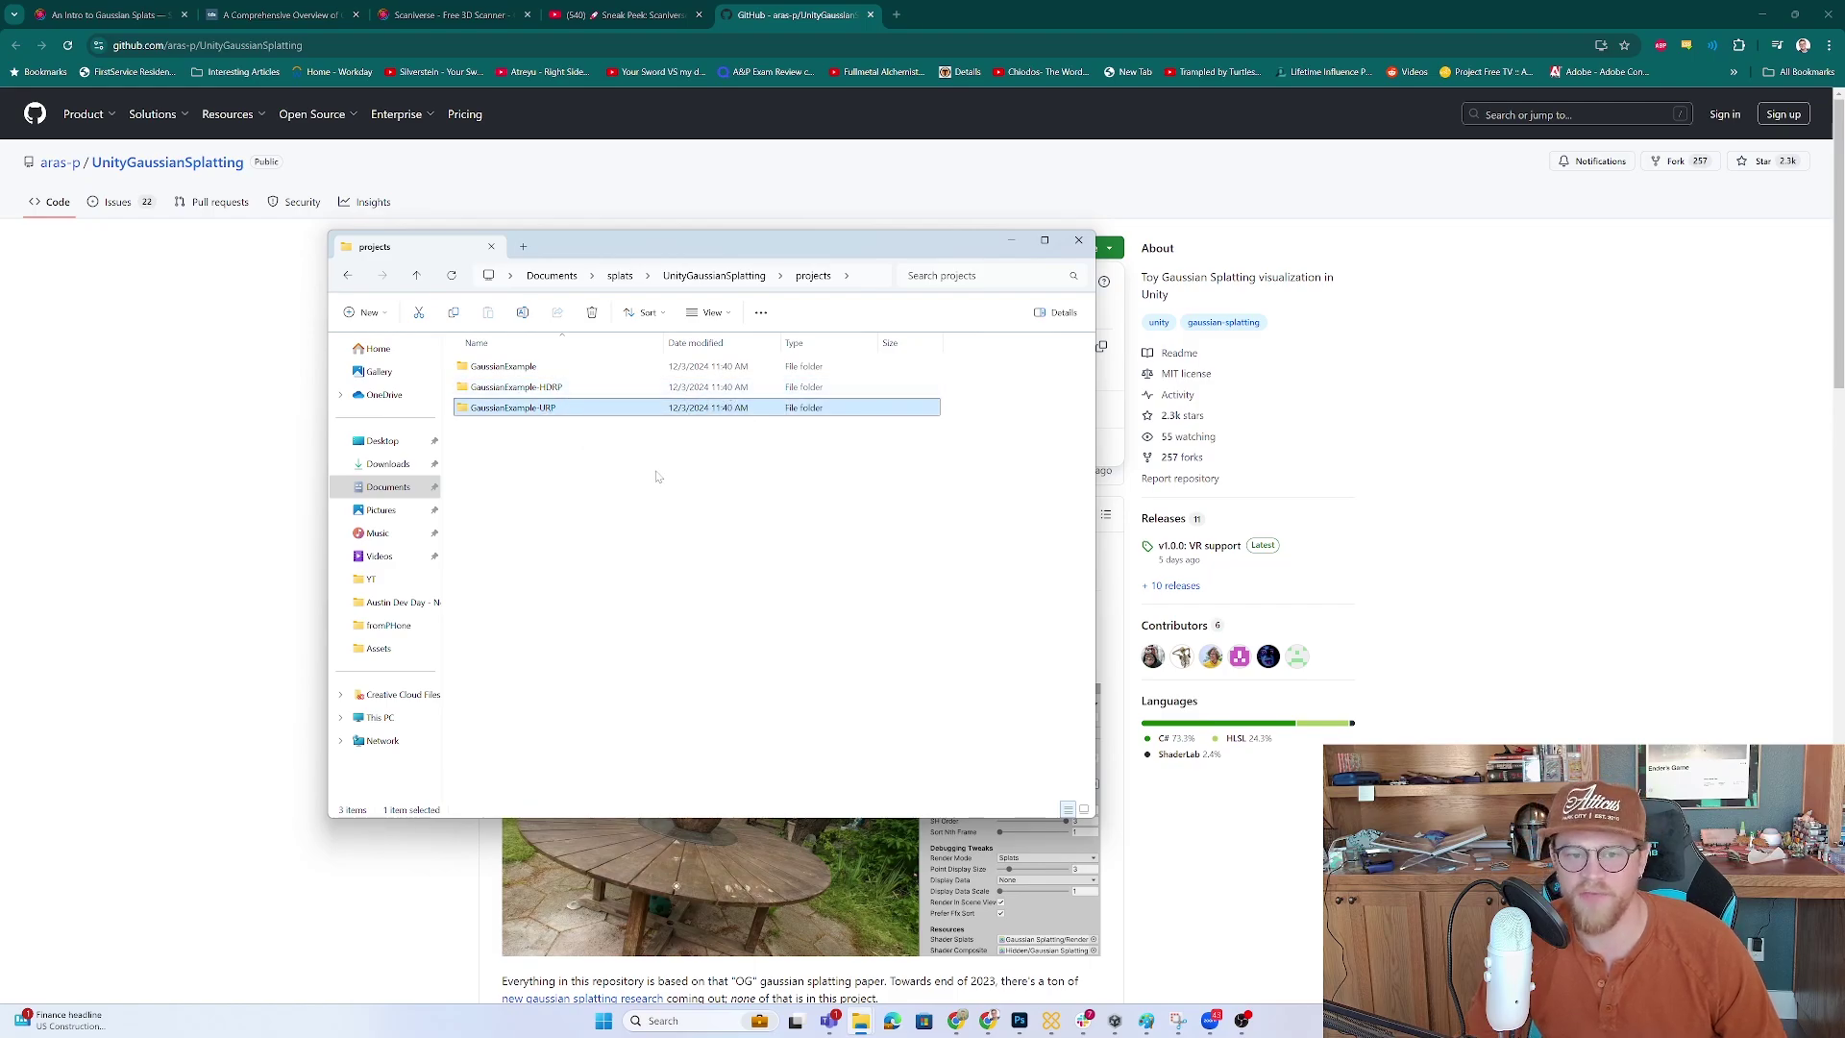
# Switch to Unity Hub and add the GaussianExample-HDRP project from disk, in Documents\splats\UnityGaussianSplatting\projects.
pyautogui.click(1115, 1021)
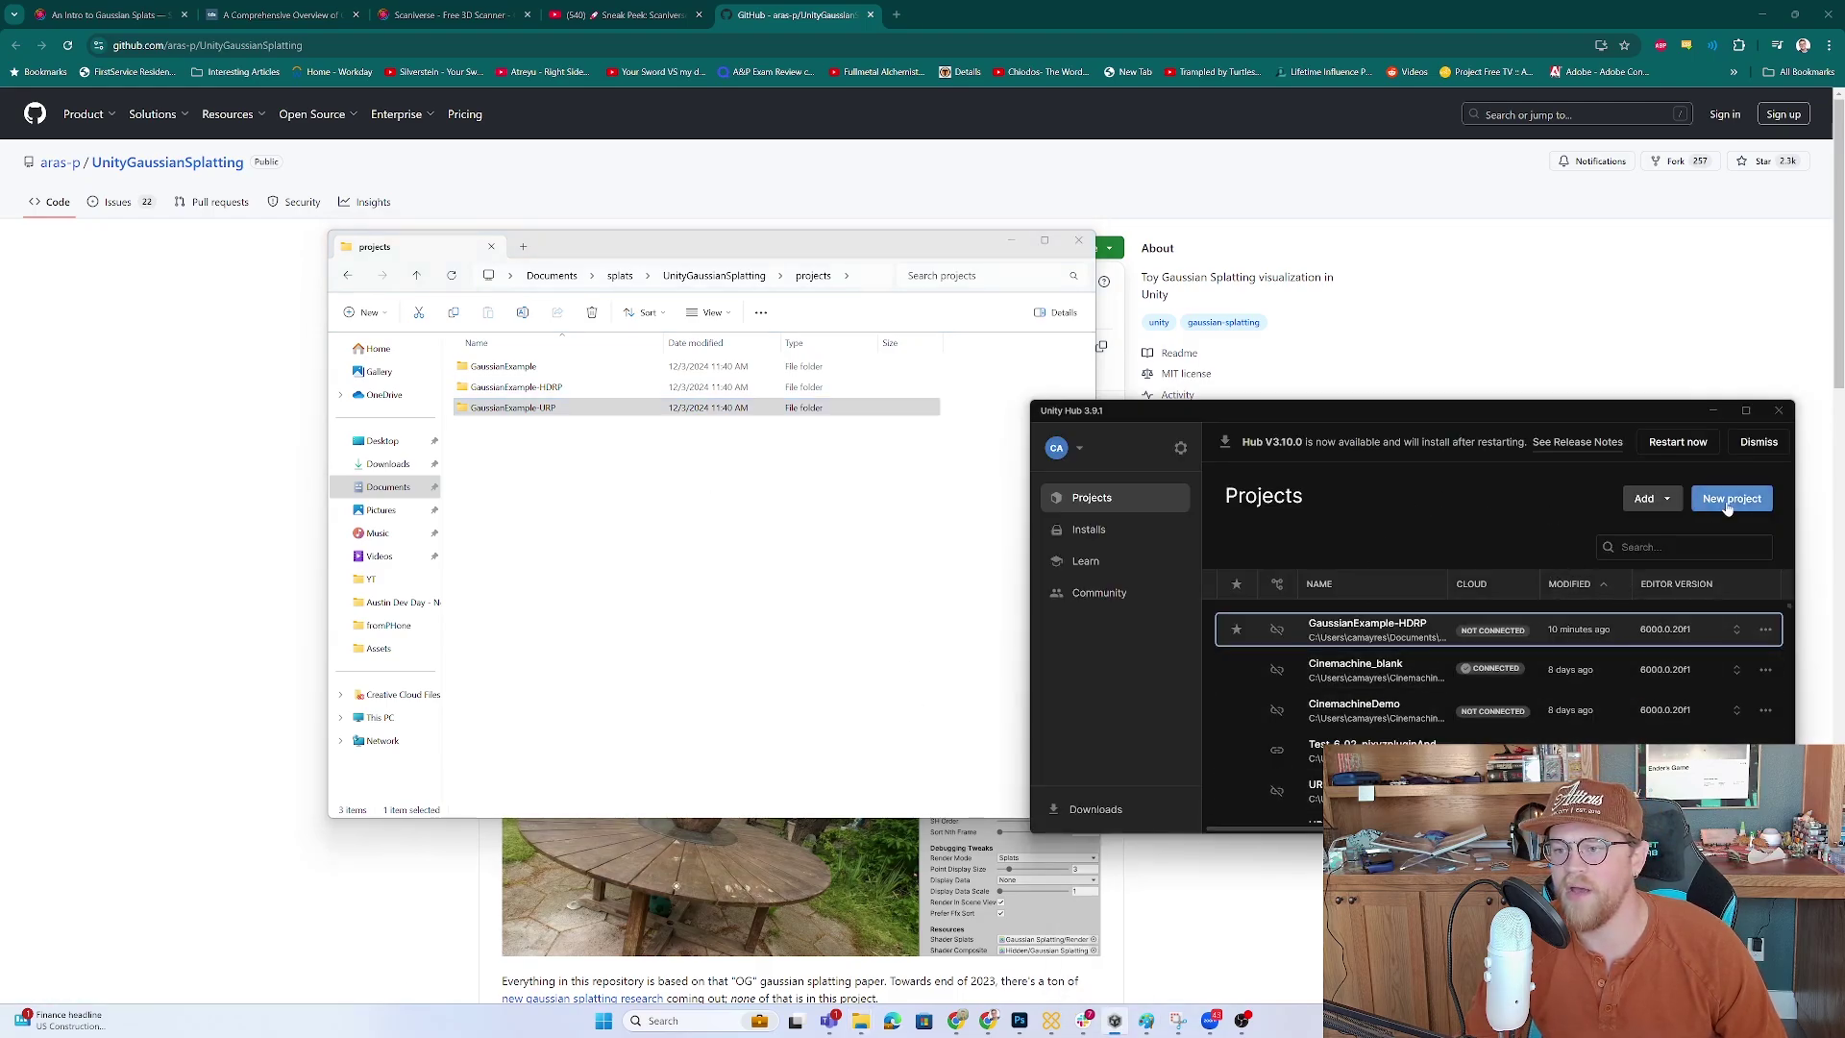
pyautogui.click(1647, 498)
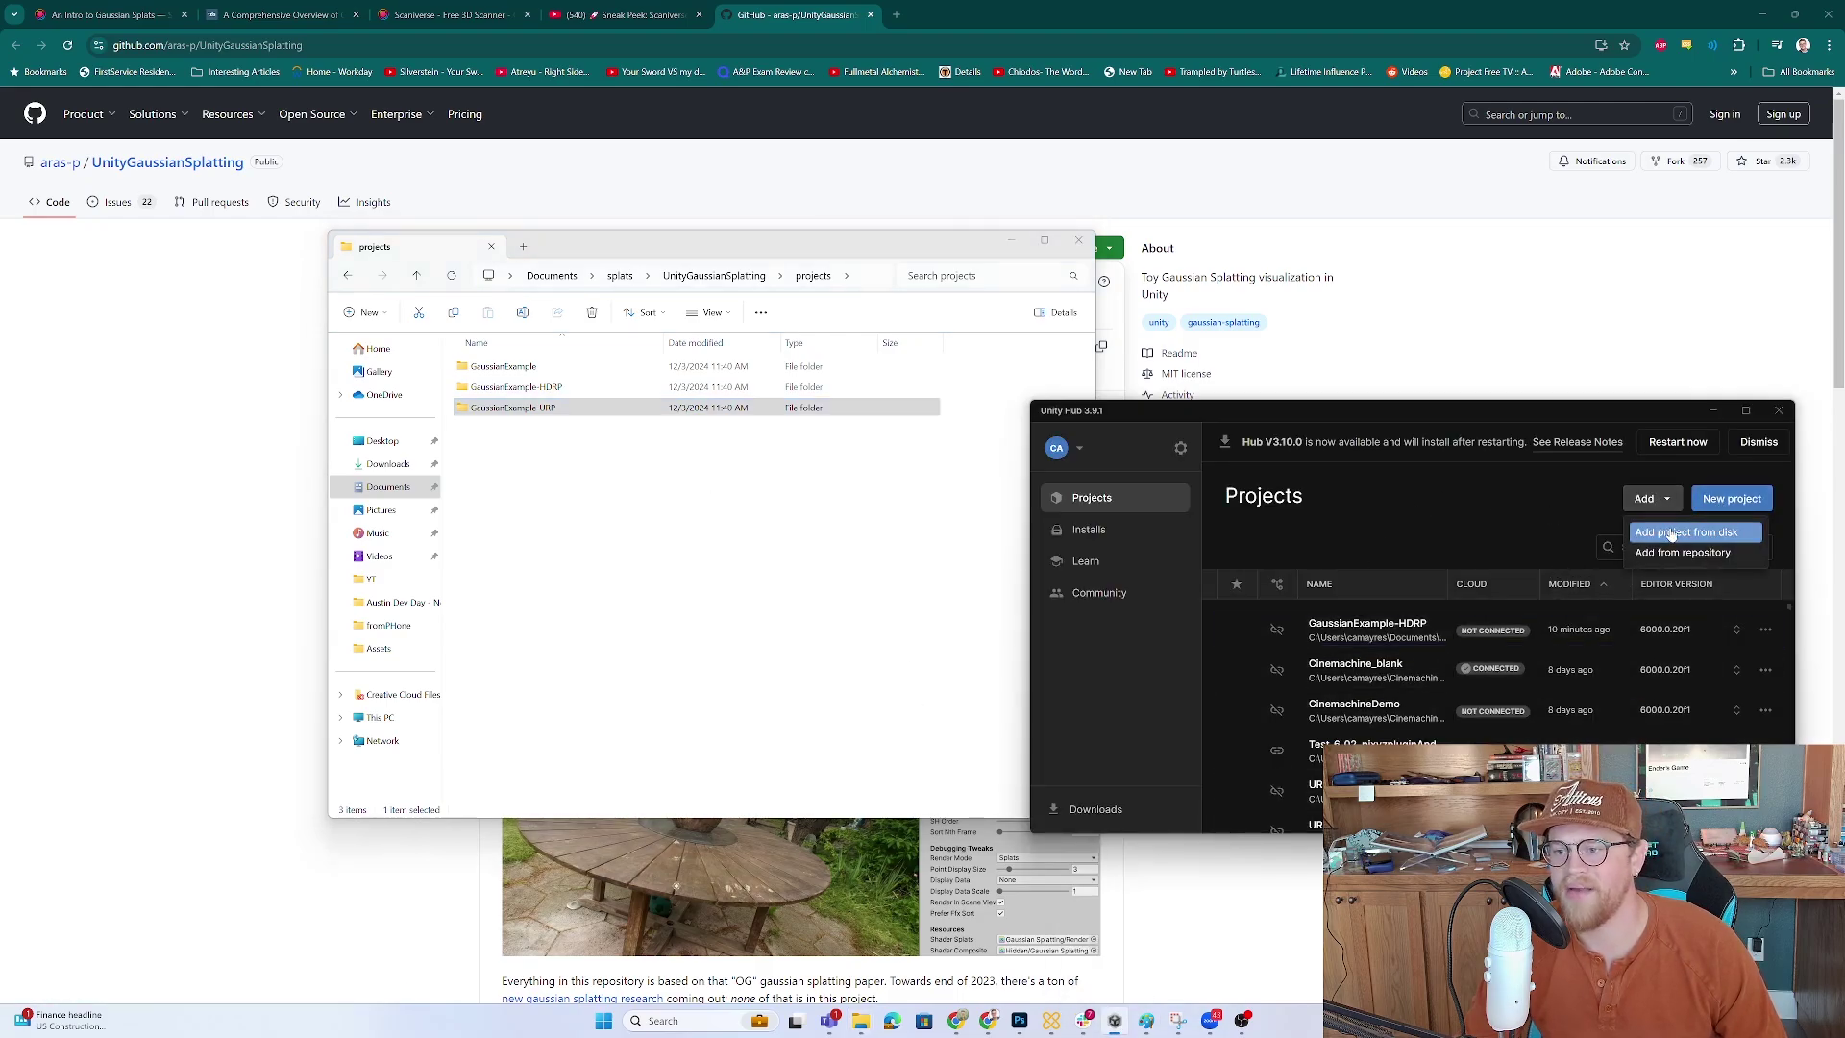
pyautogui.click(1653, 533)
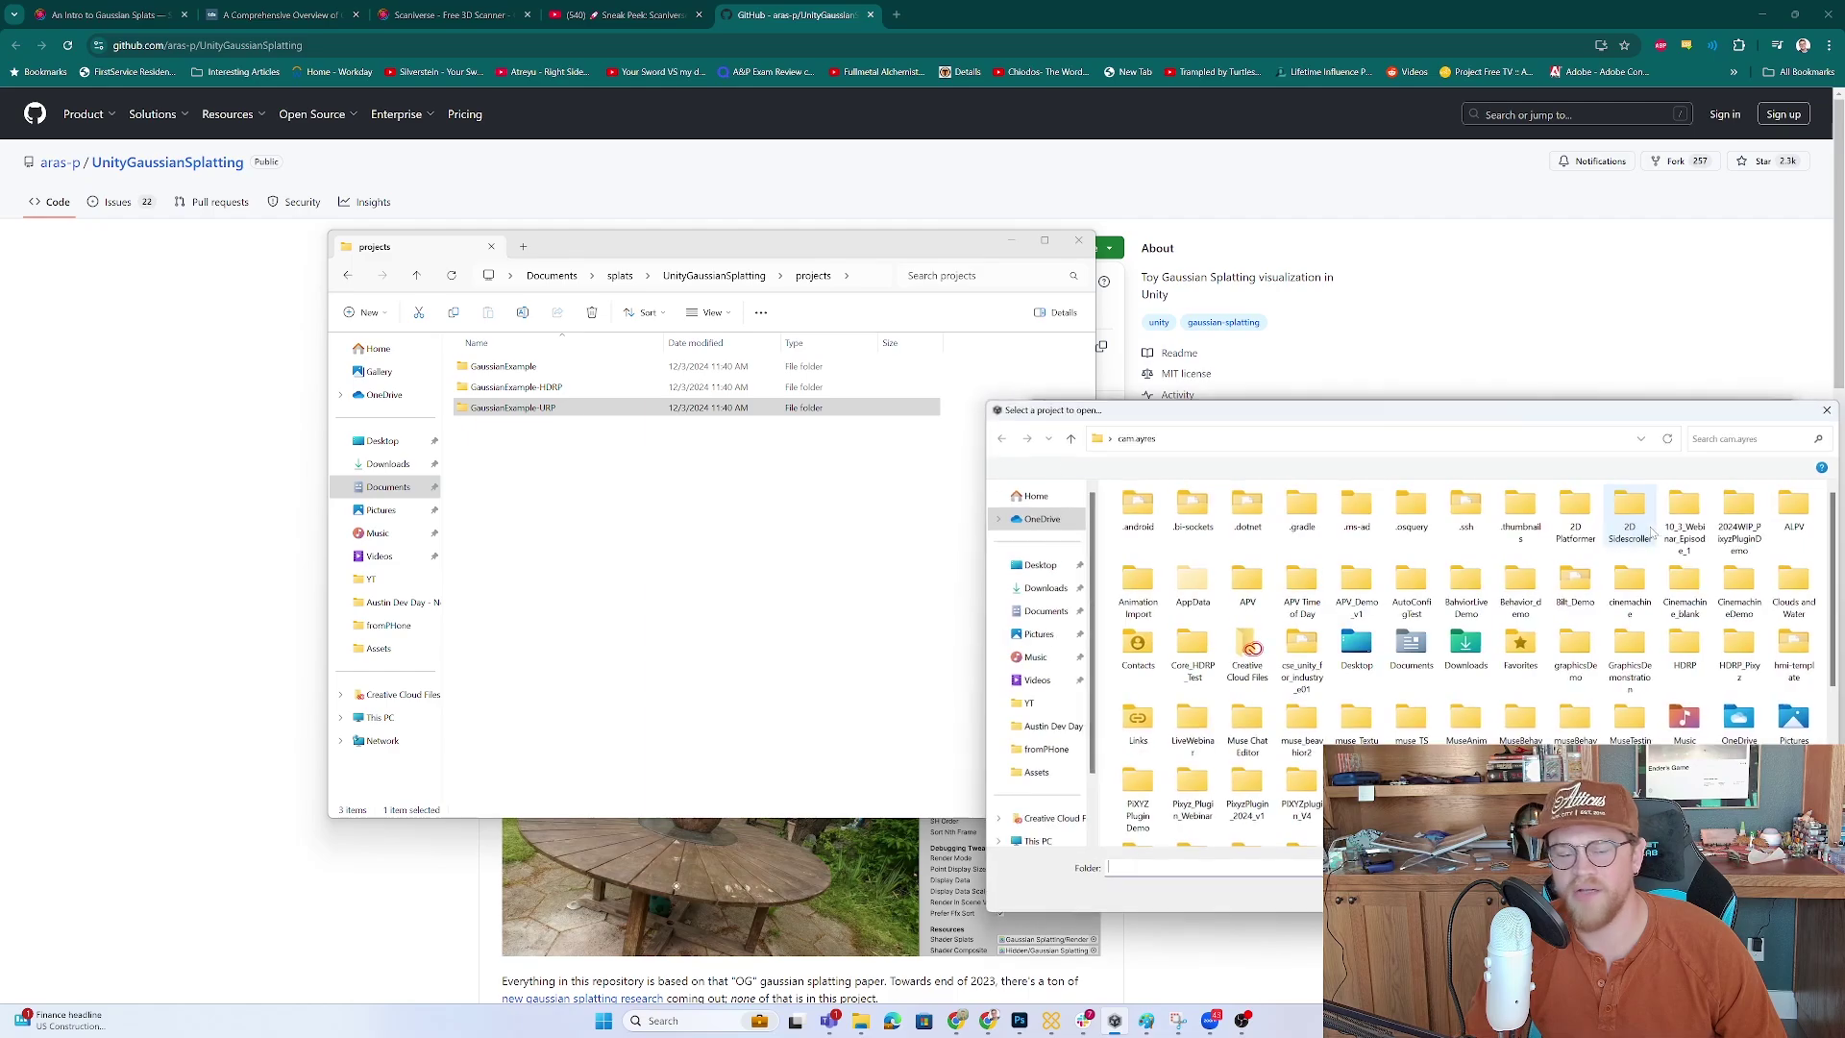
pyautogui.click(1048, 613)
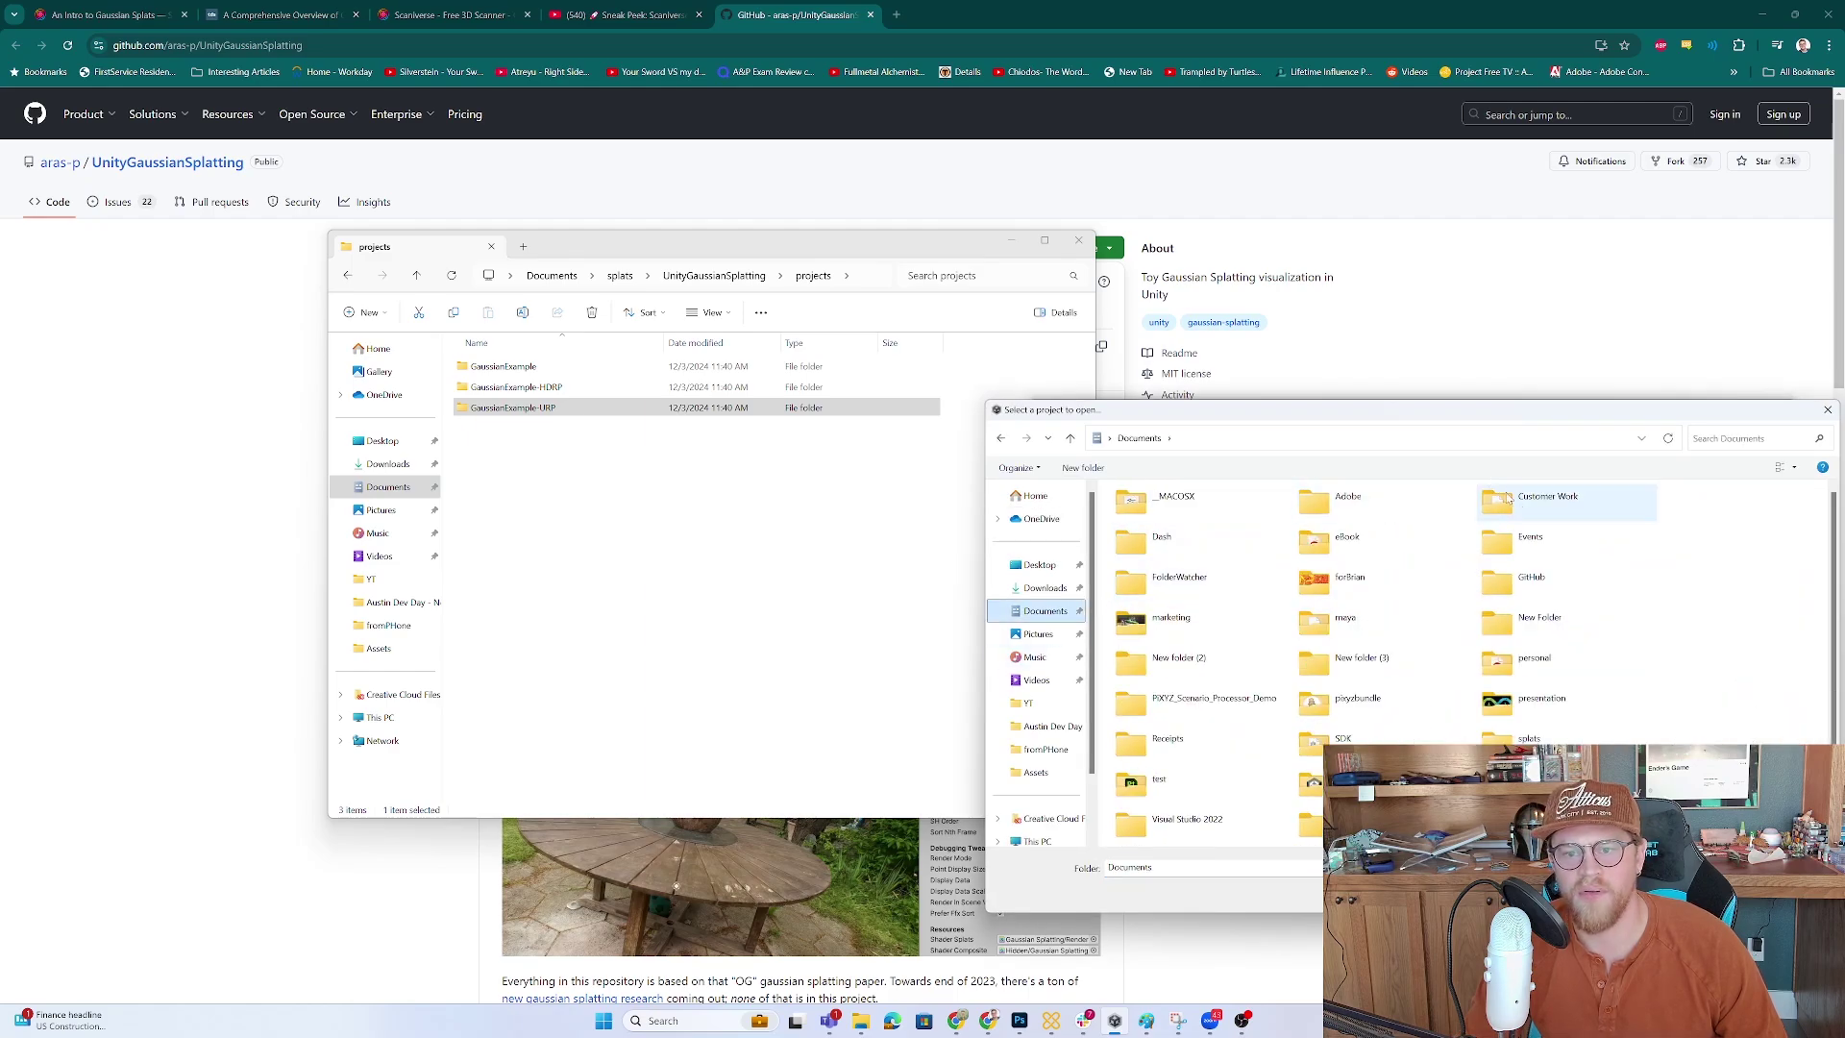
pyautogui.doubleClick(1533, 738)
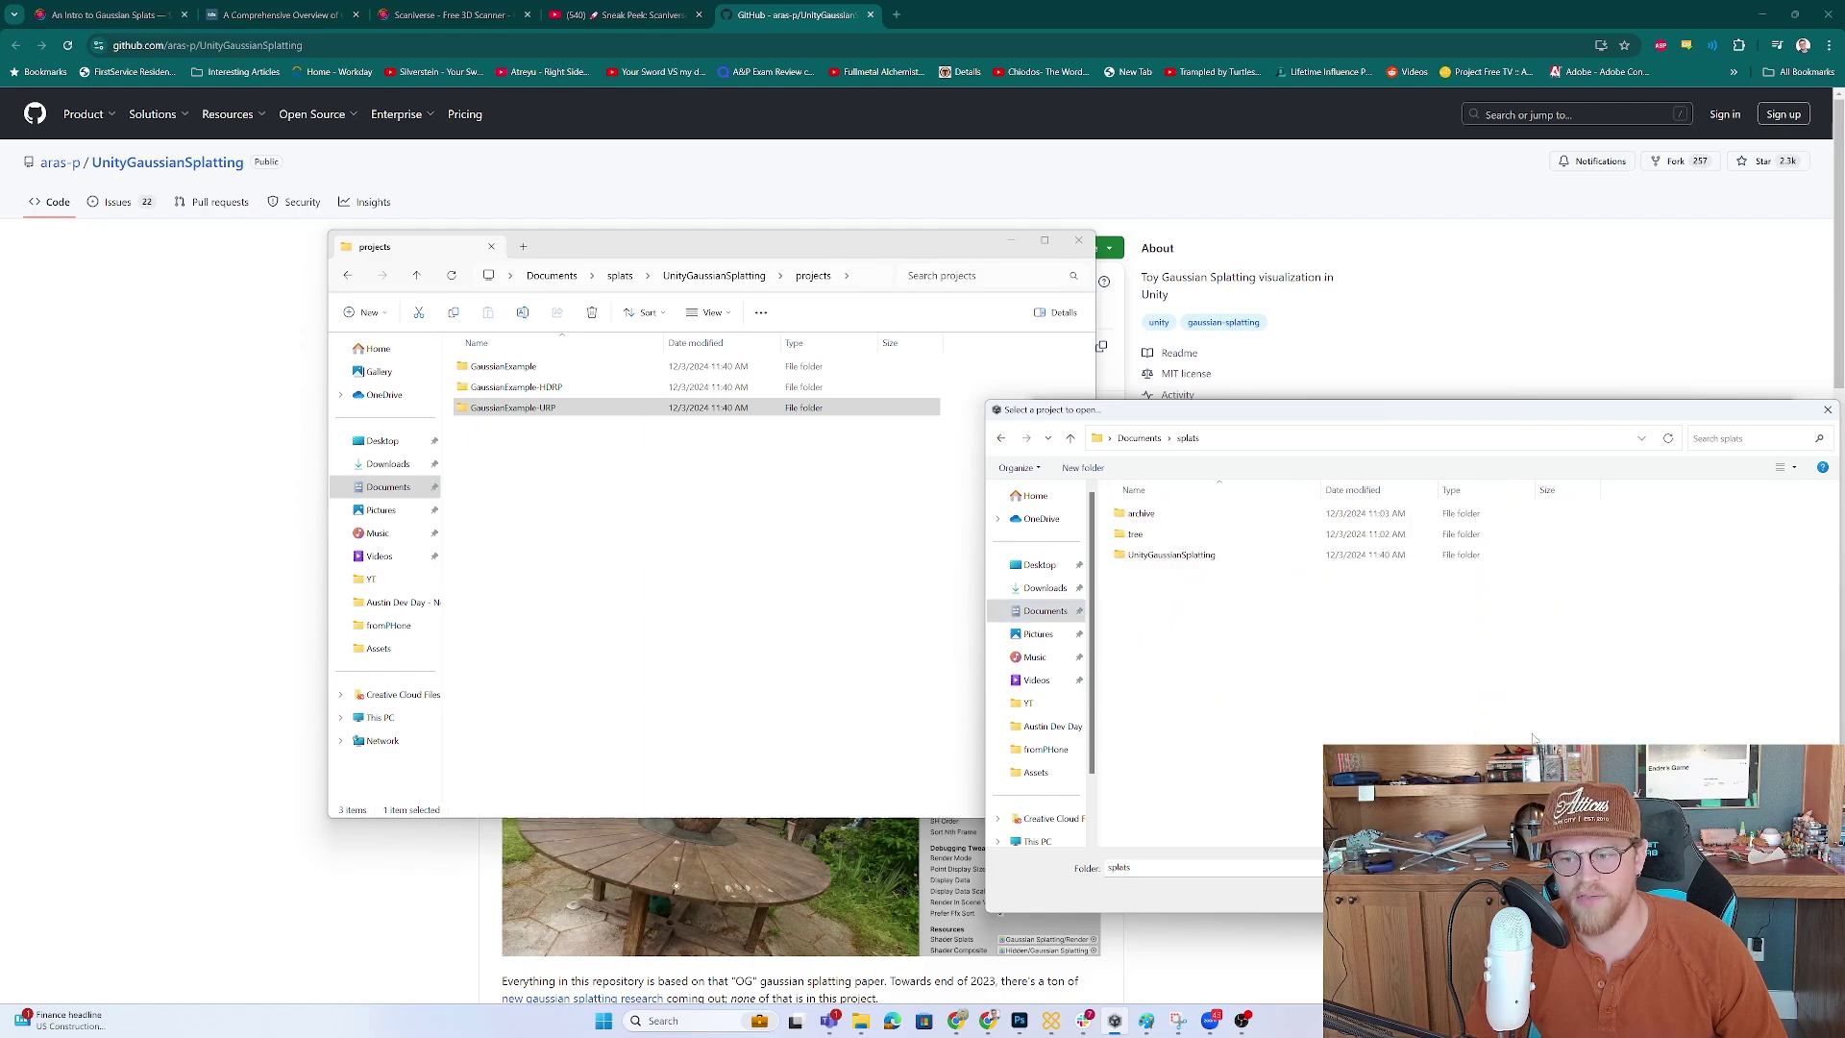
pyautogui.click(1236, 556)
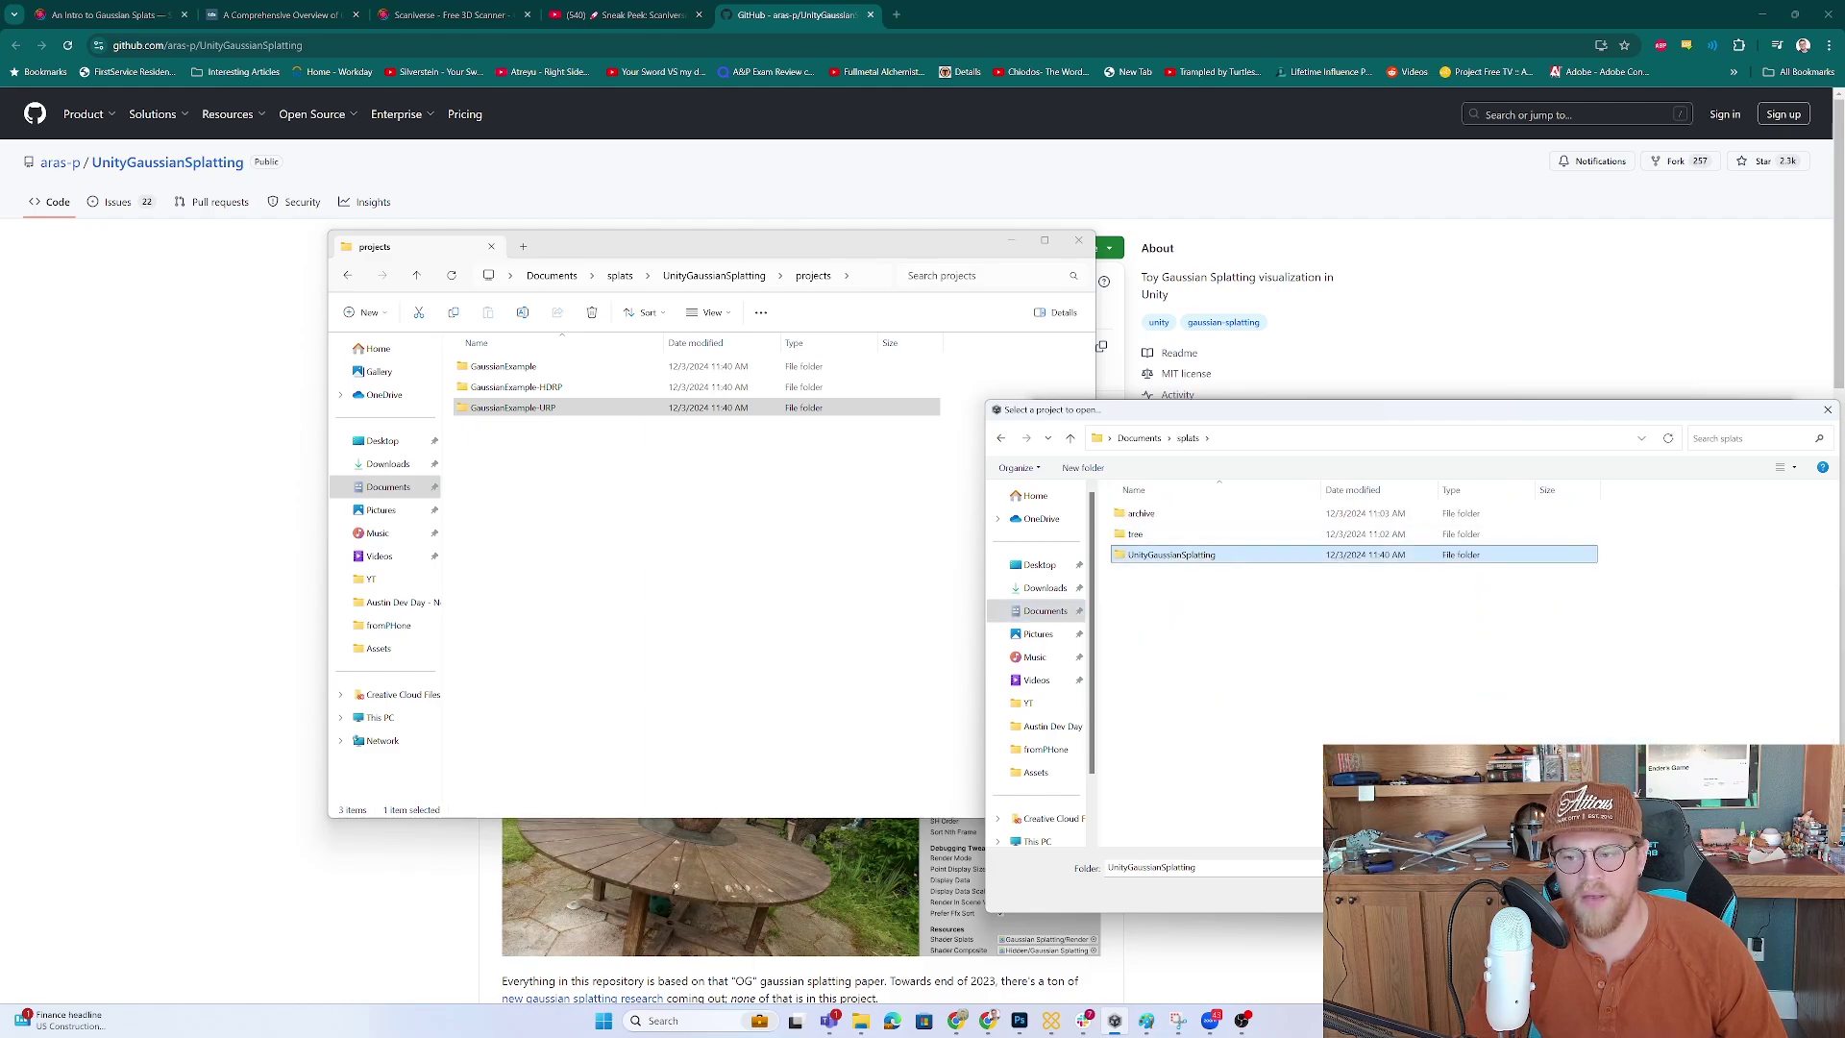
pyautogui.doubleClick(1209, 562)
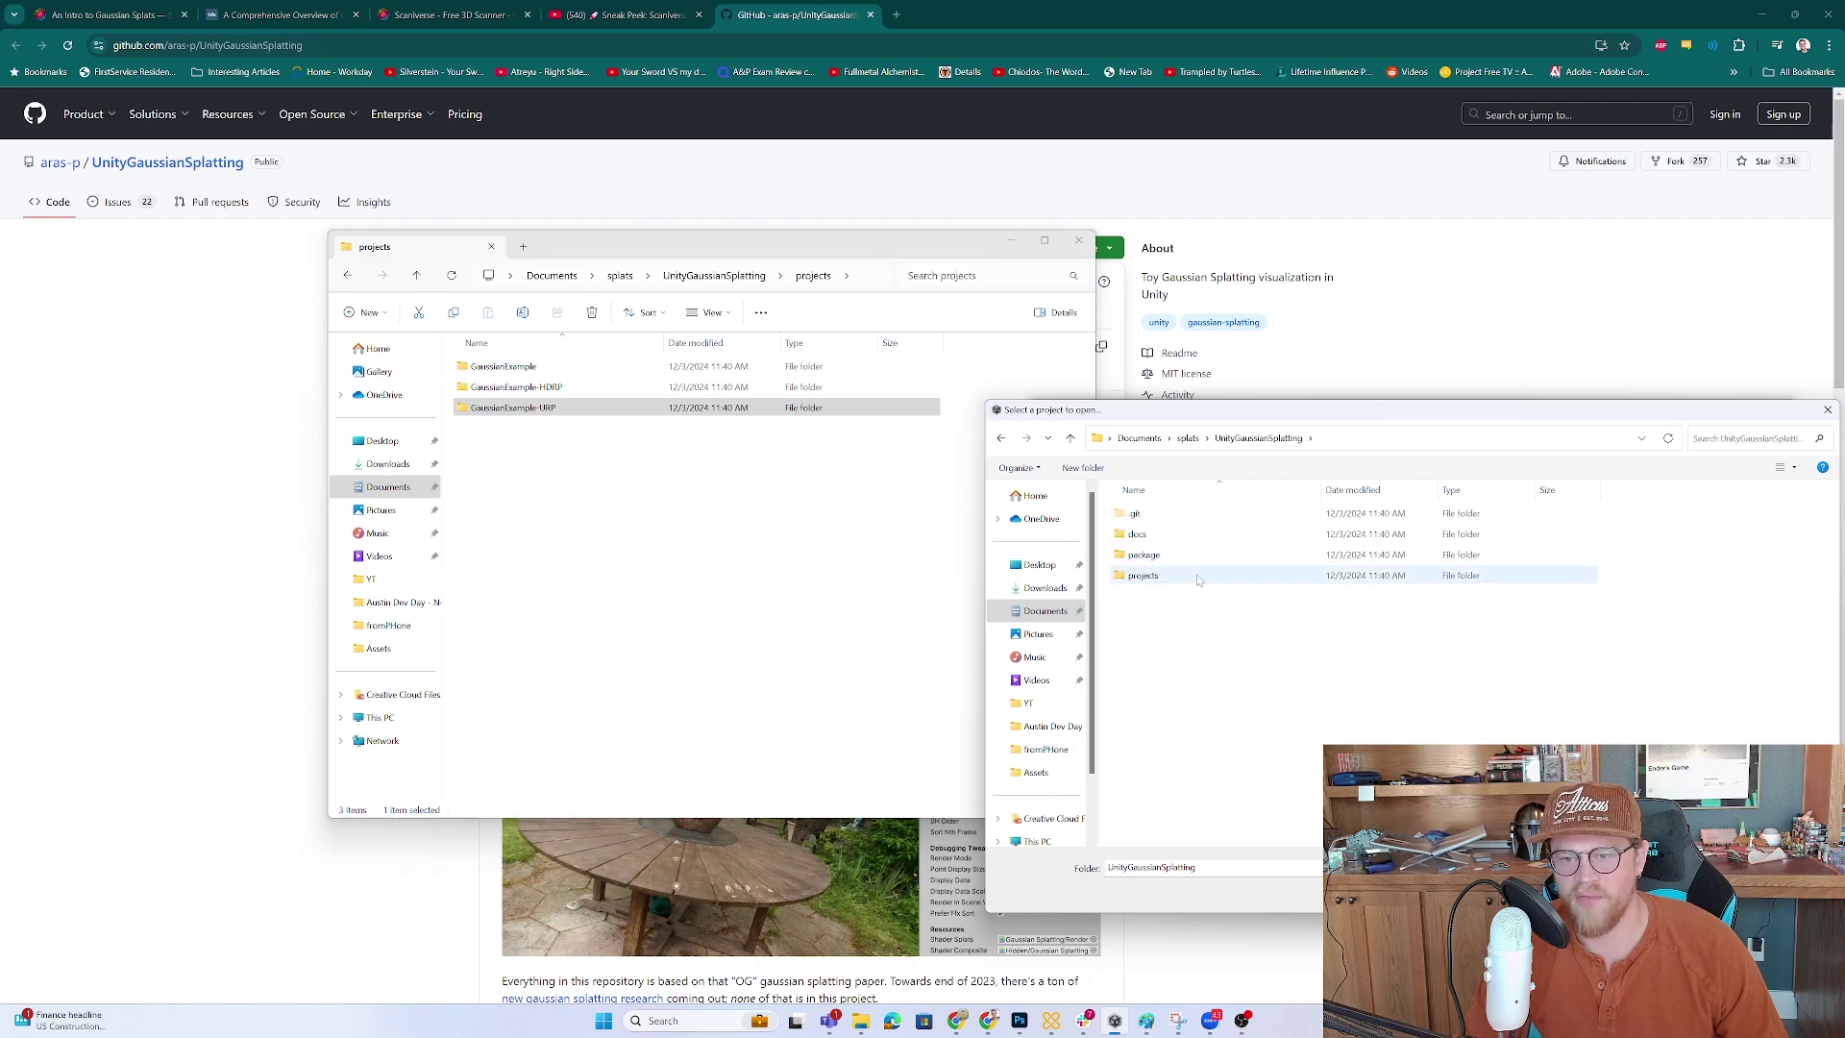
pyautogui.doubleClick(1199, 579)
pyautogui.click(1234, 539)
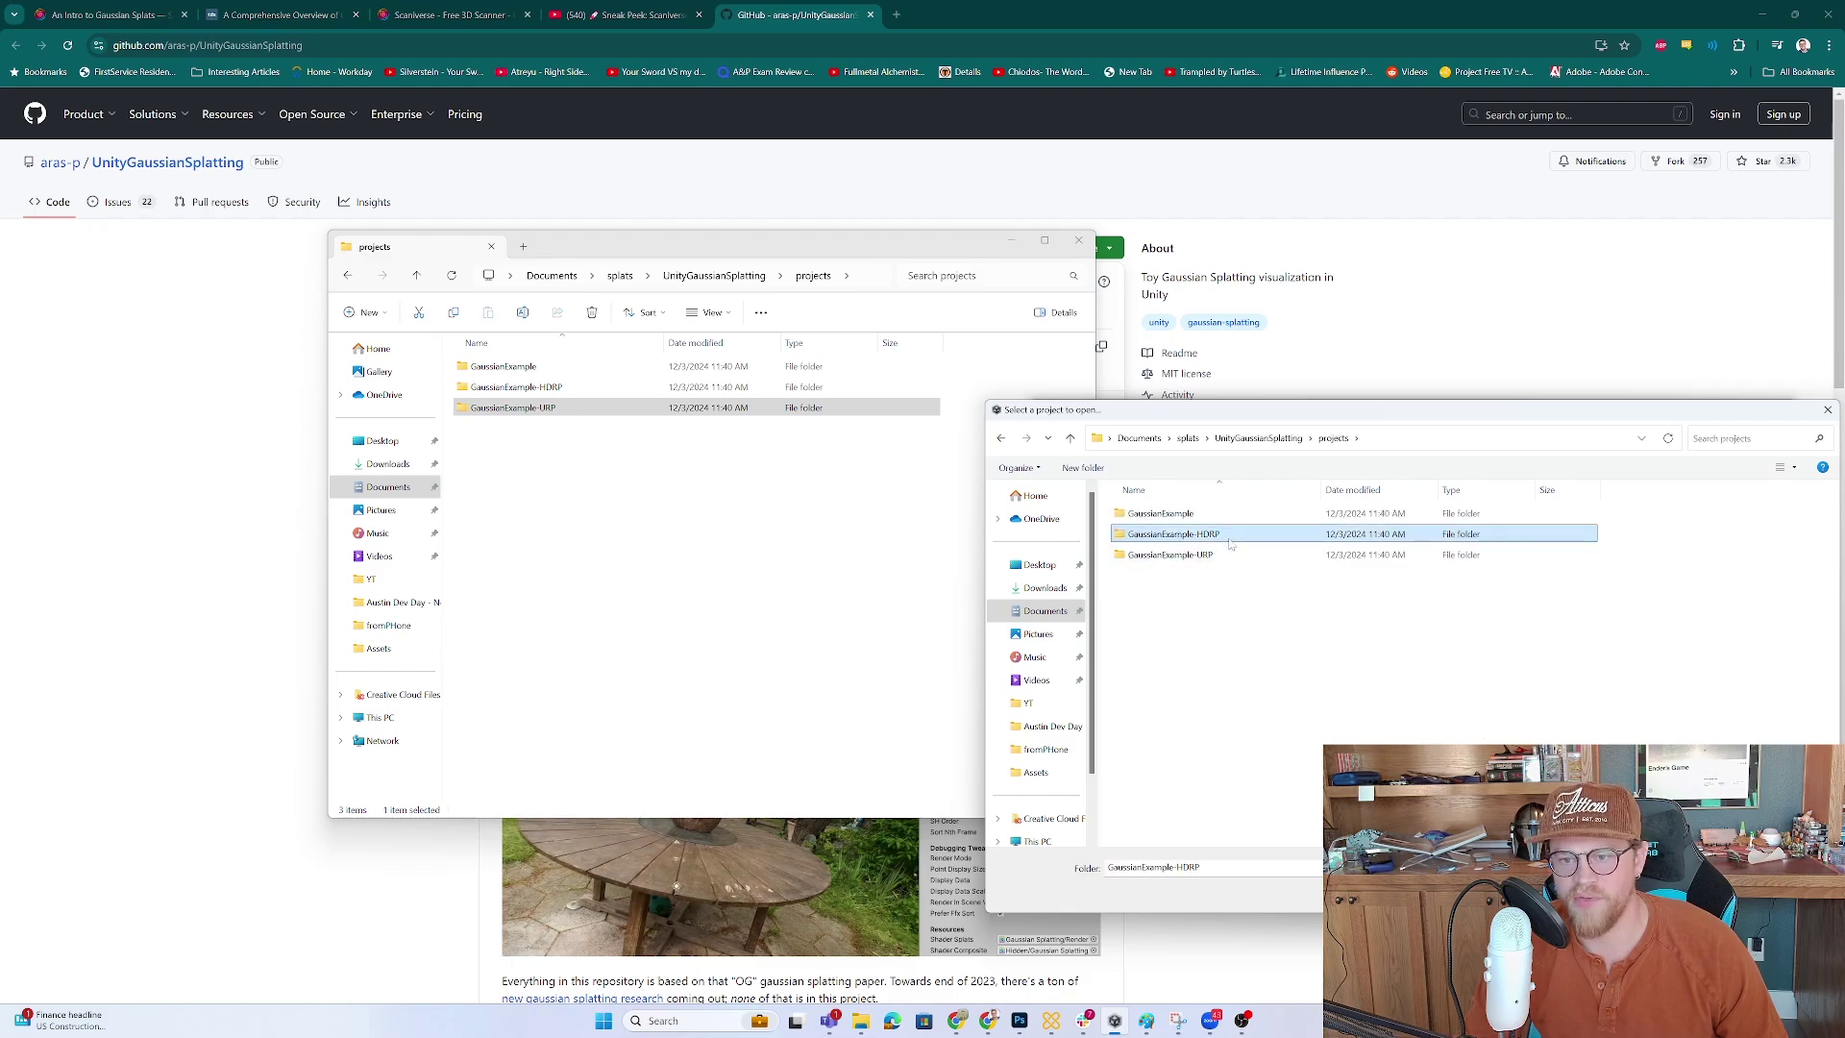
pyautogui.click(1697, 894)
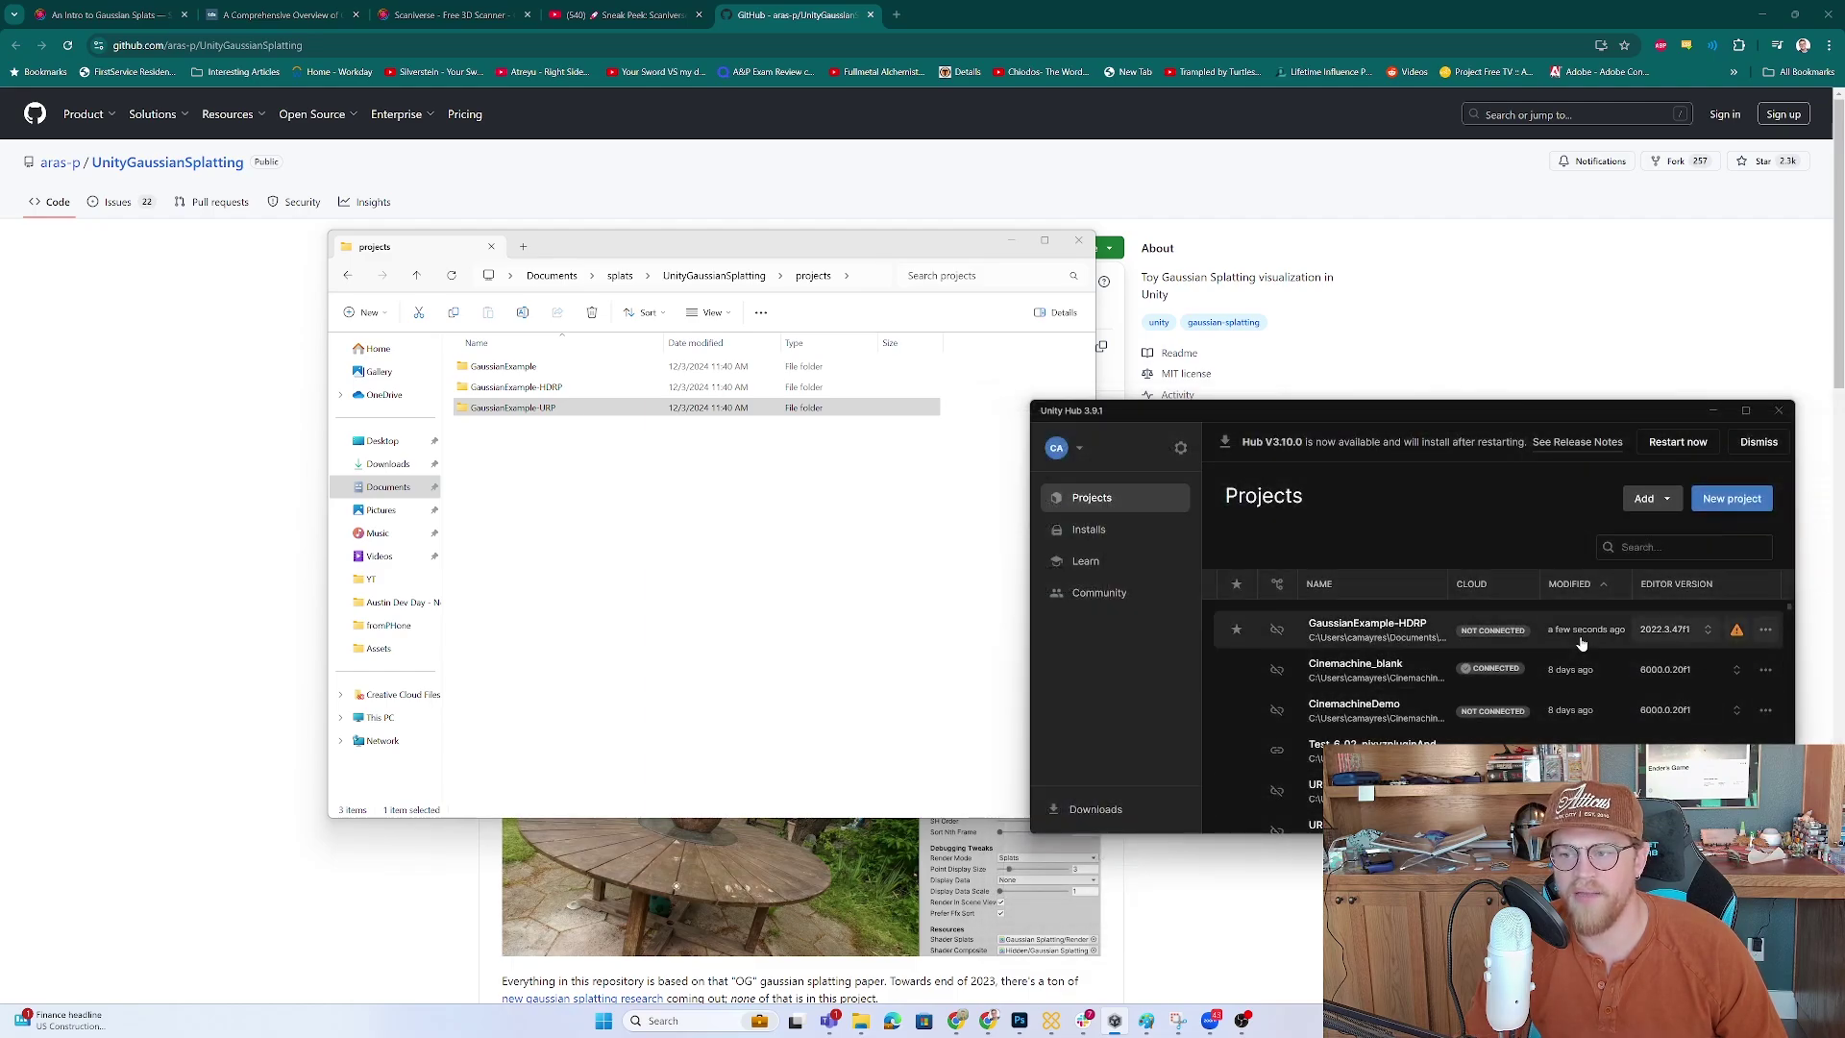
# Change the GaussianExample-HDRP project's editor version to 6000.0.20f1 and open it, continuing past the non-matching editor notice.
pyautogui.click(1737, 631)
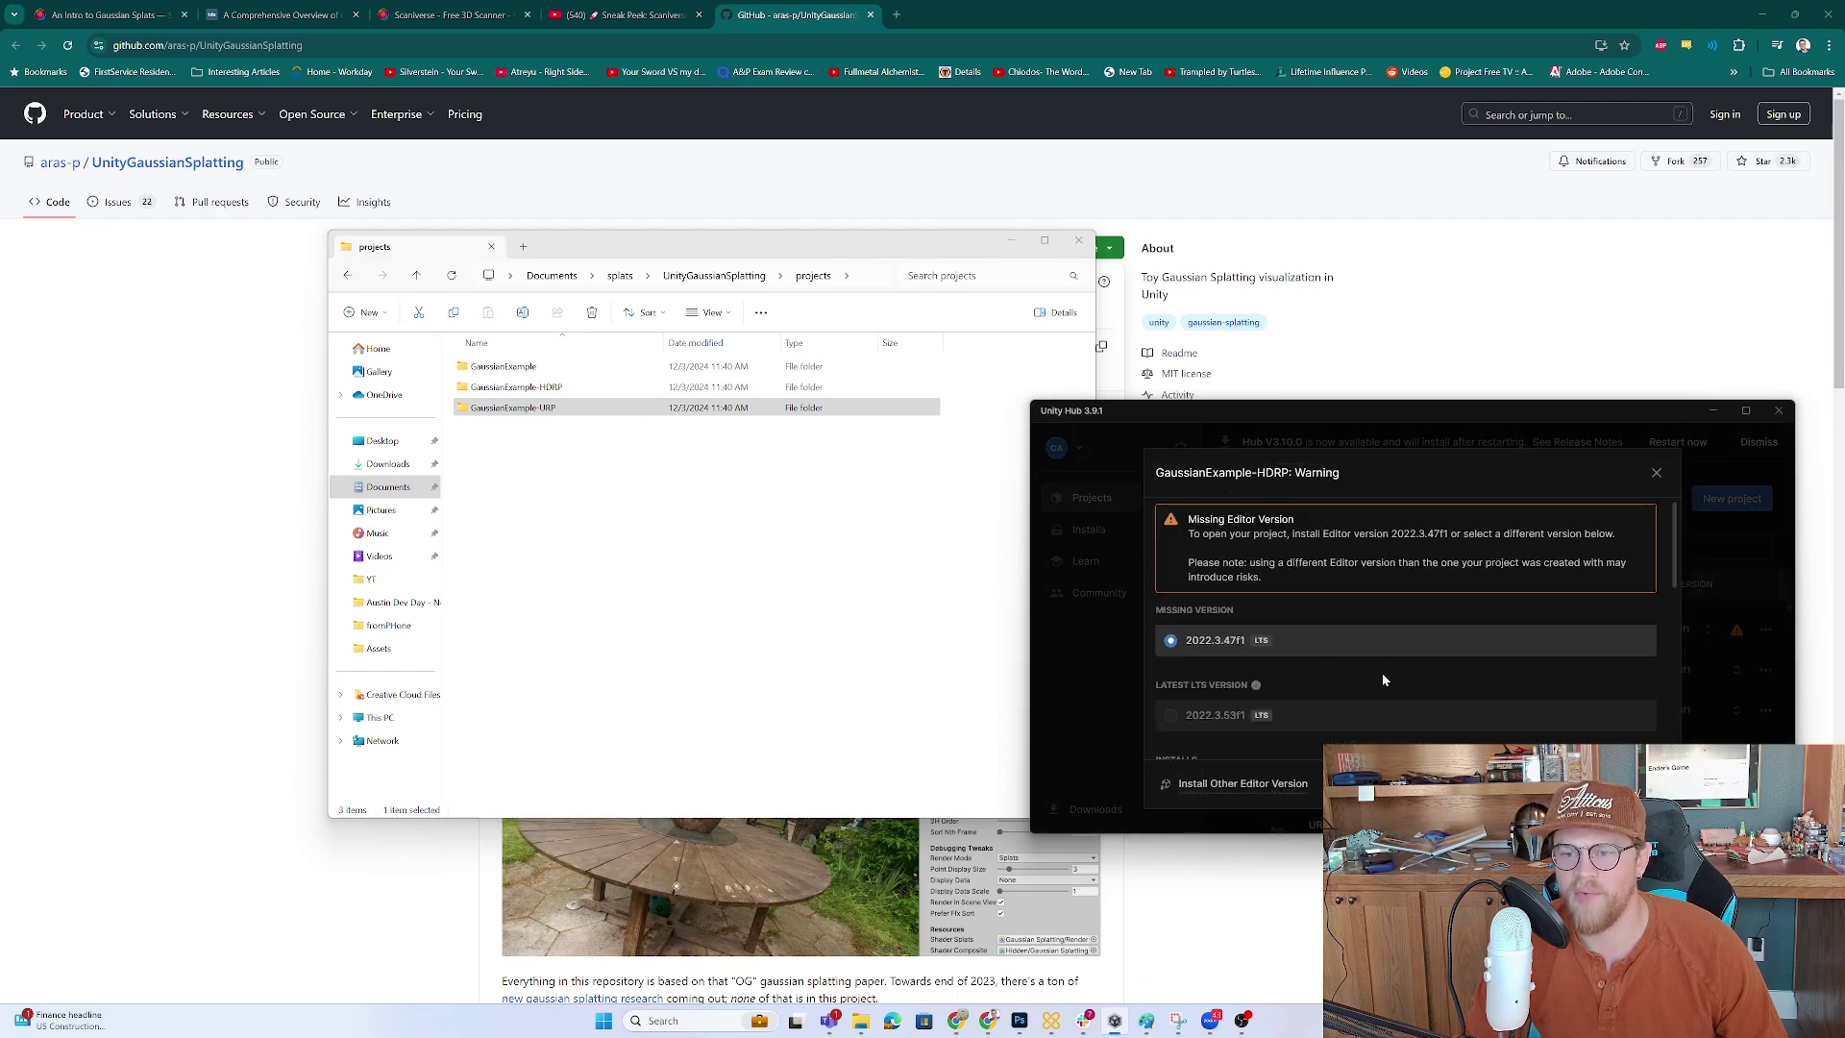
pyautogui.scroll(-2, 1346, 673)
pyautogui.scroll(-4, 1345, 600)
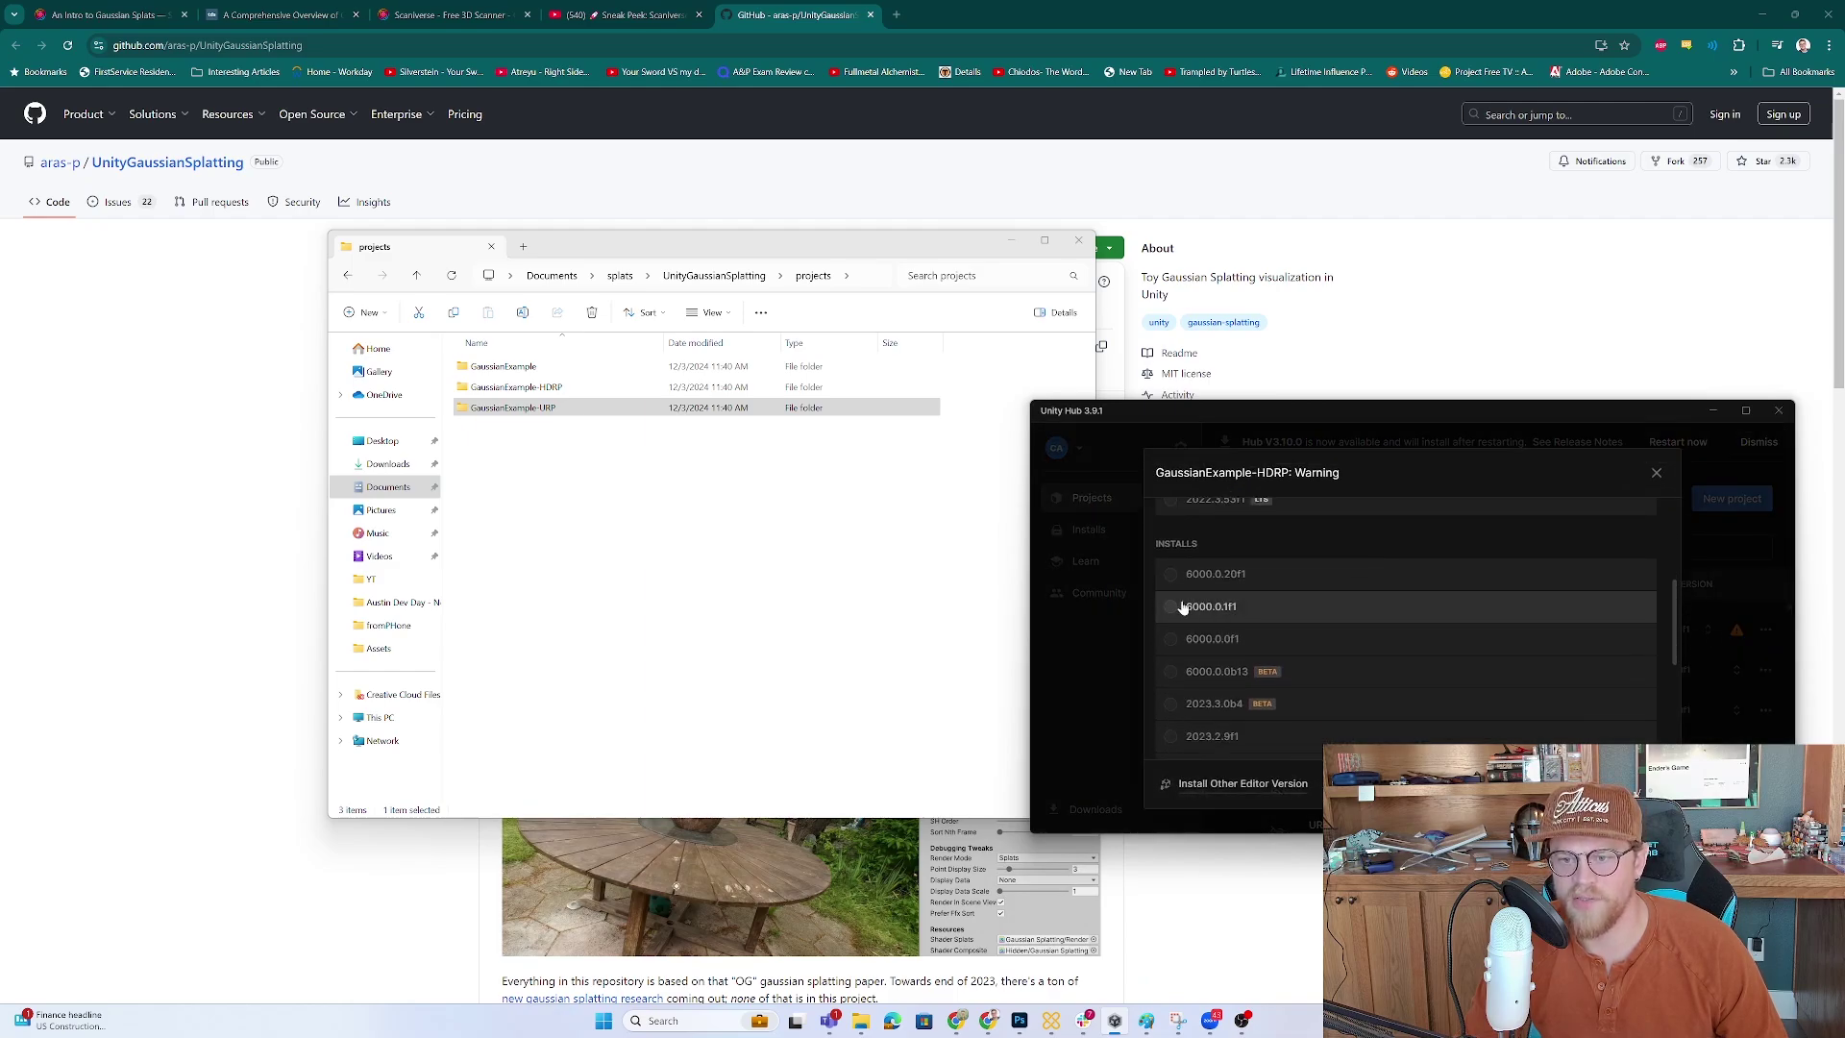
pyautogui.click(1170, 578)
pyautogui.click(1591, 783)
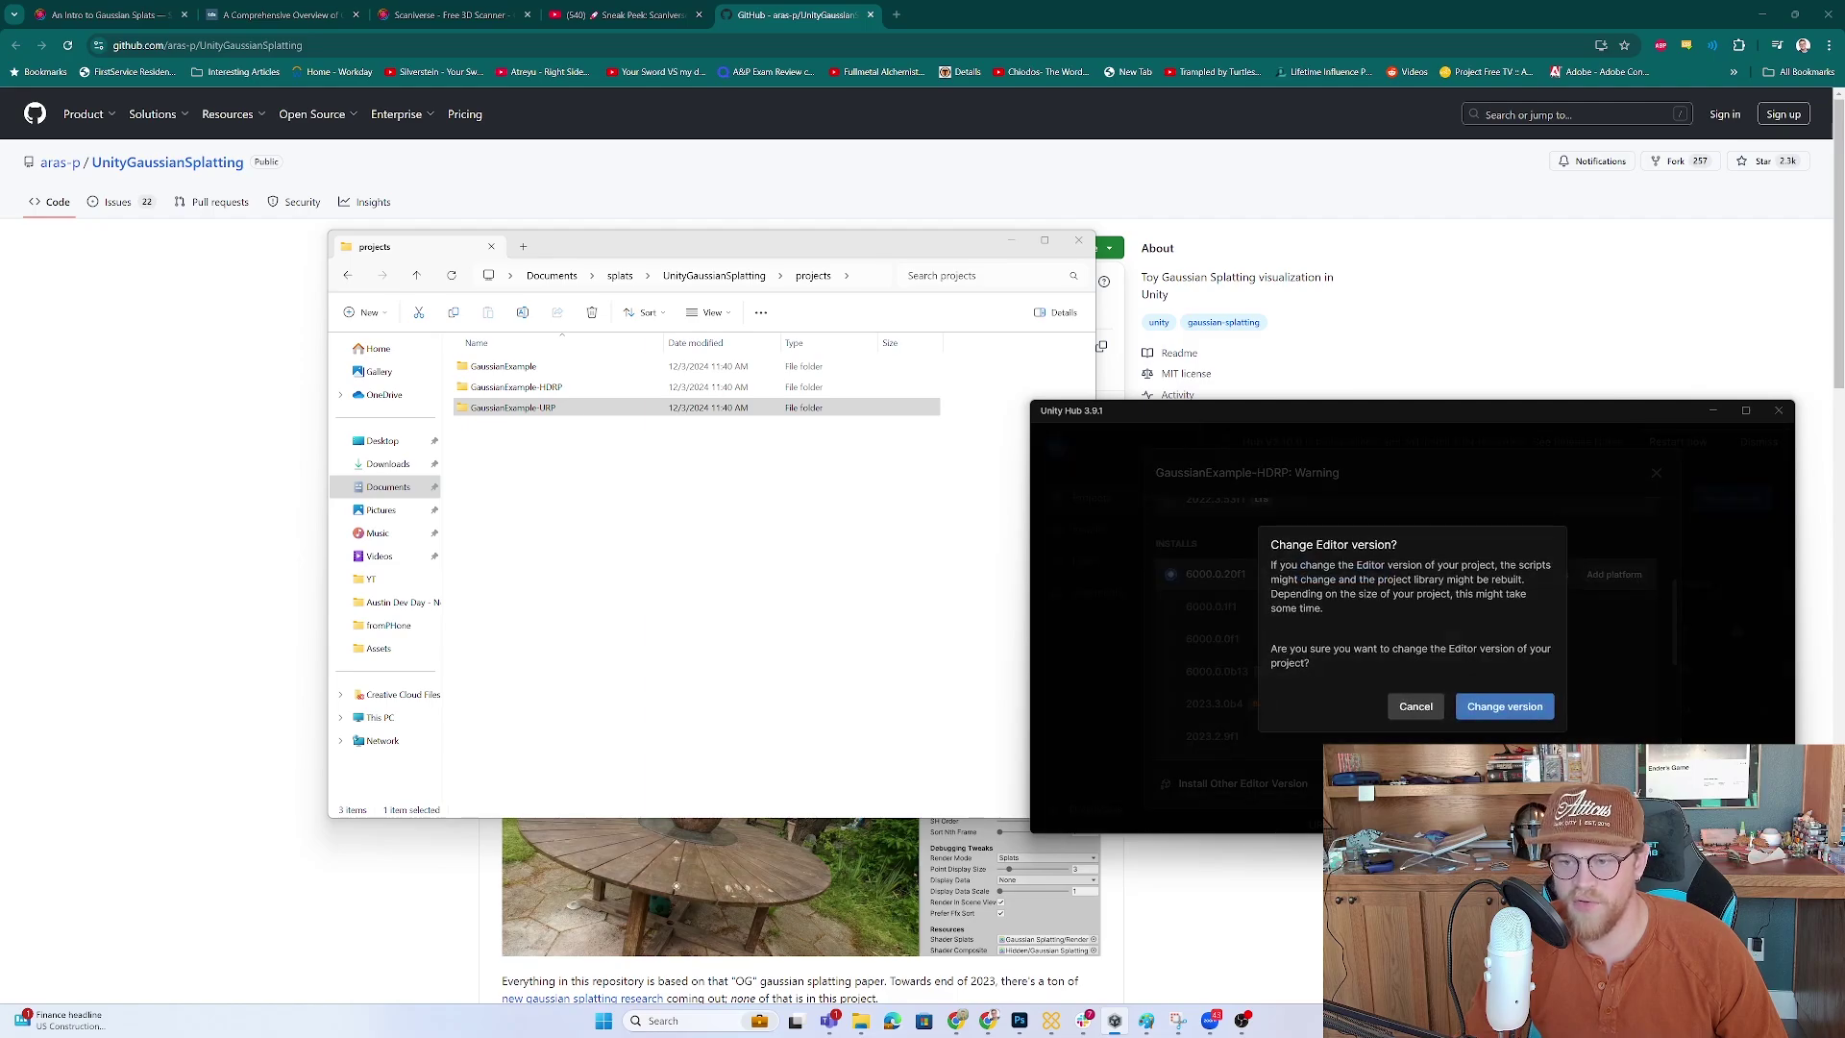
pyautogui.click(1501, 711)
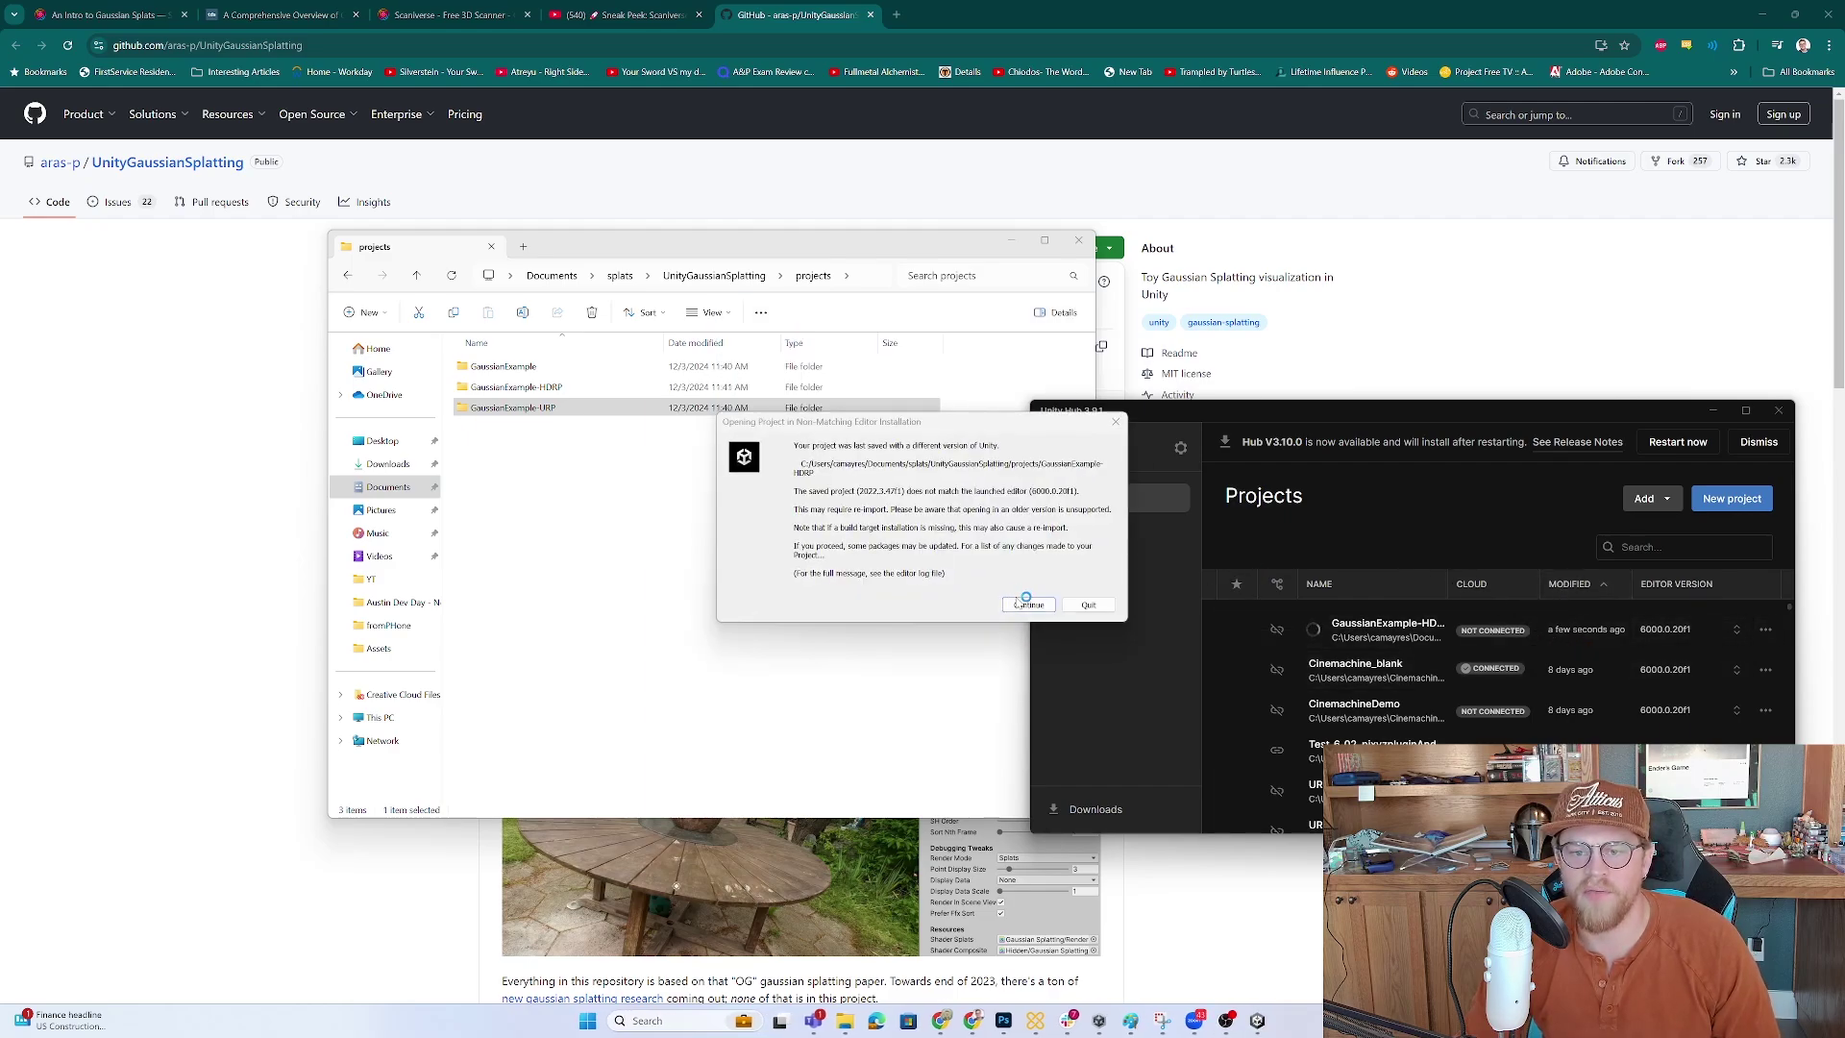
pyautogui.click(1025, 606)
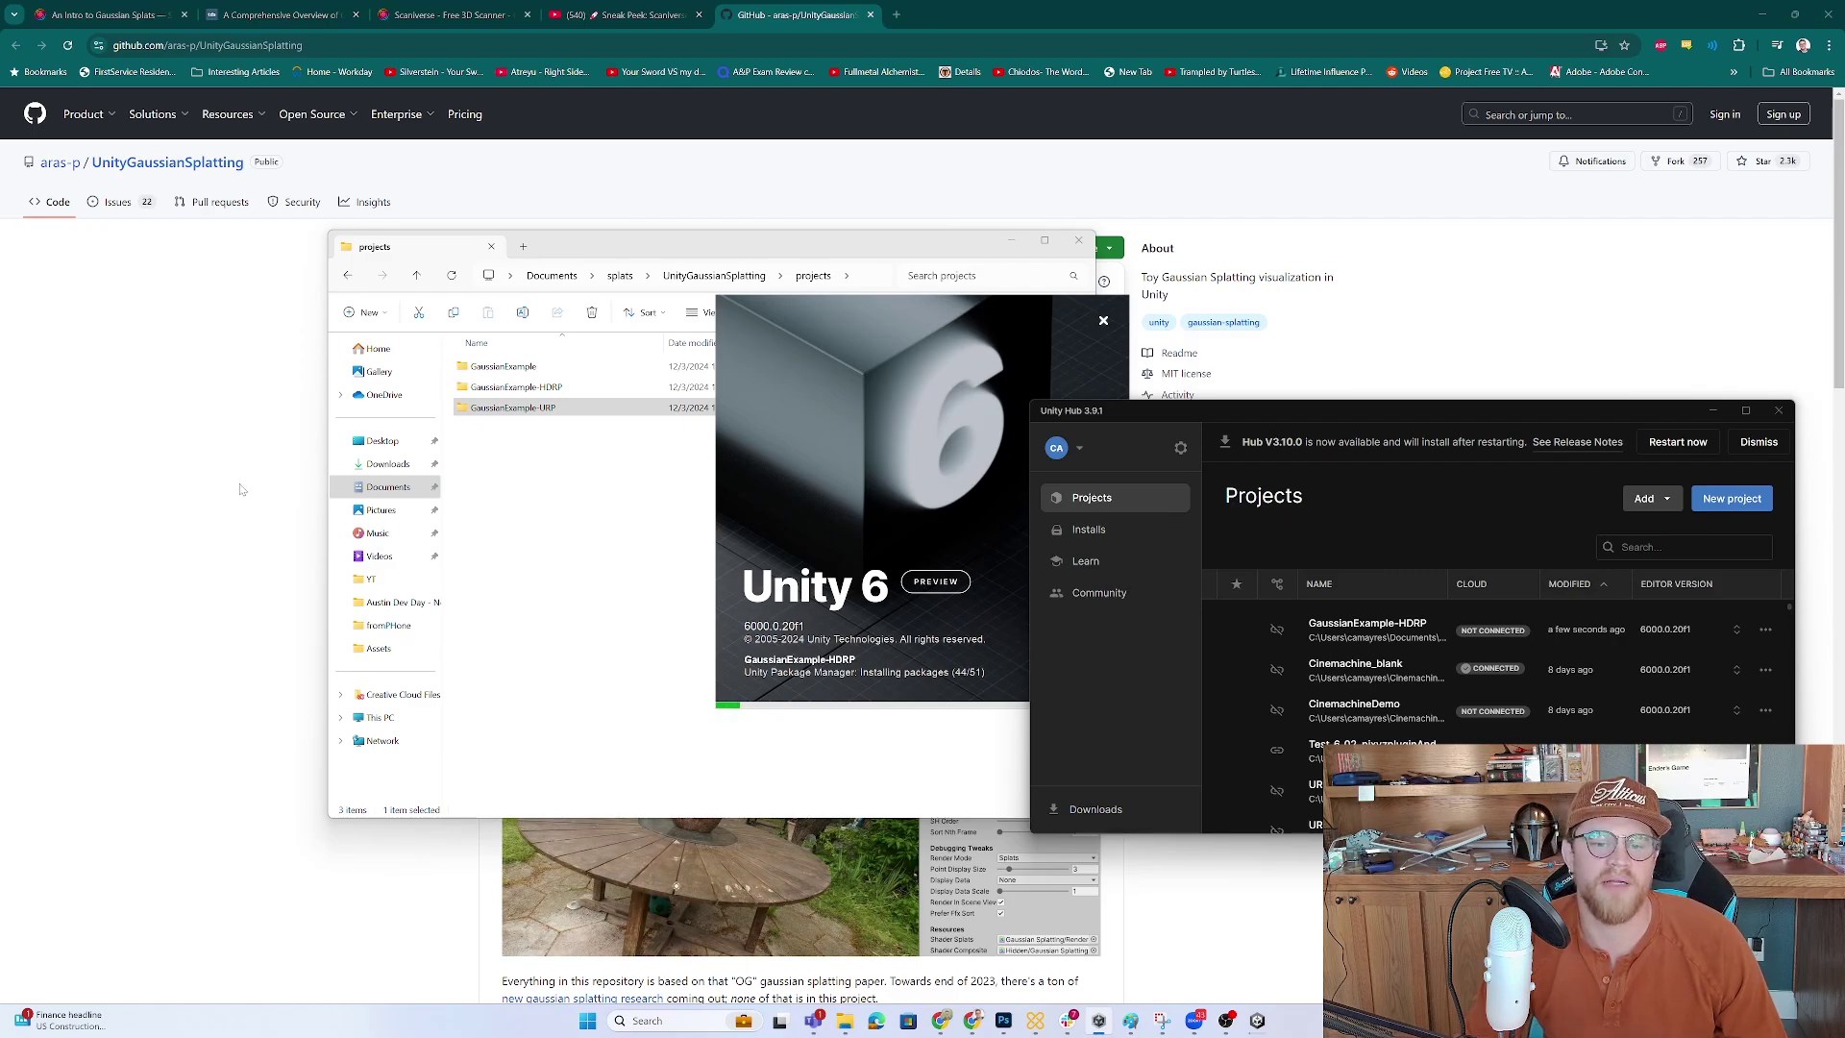
# Return to the UnityGaussianSplatting GitHub page and look through the README's platform notes, usage instructions, write-ups and performance numbers.
pyautogui.click(256, 549)
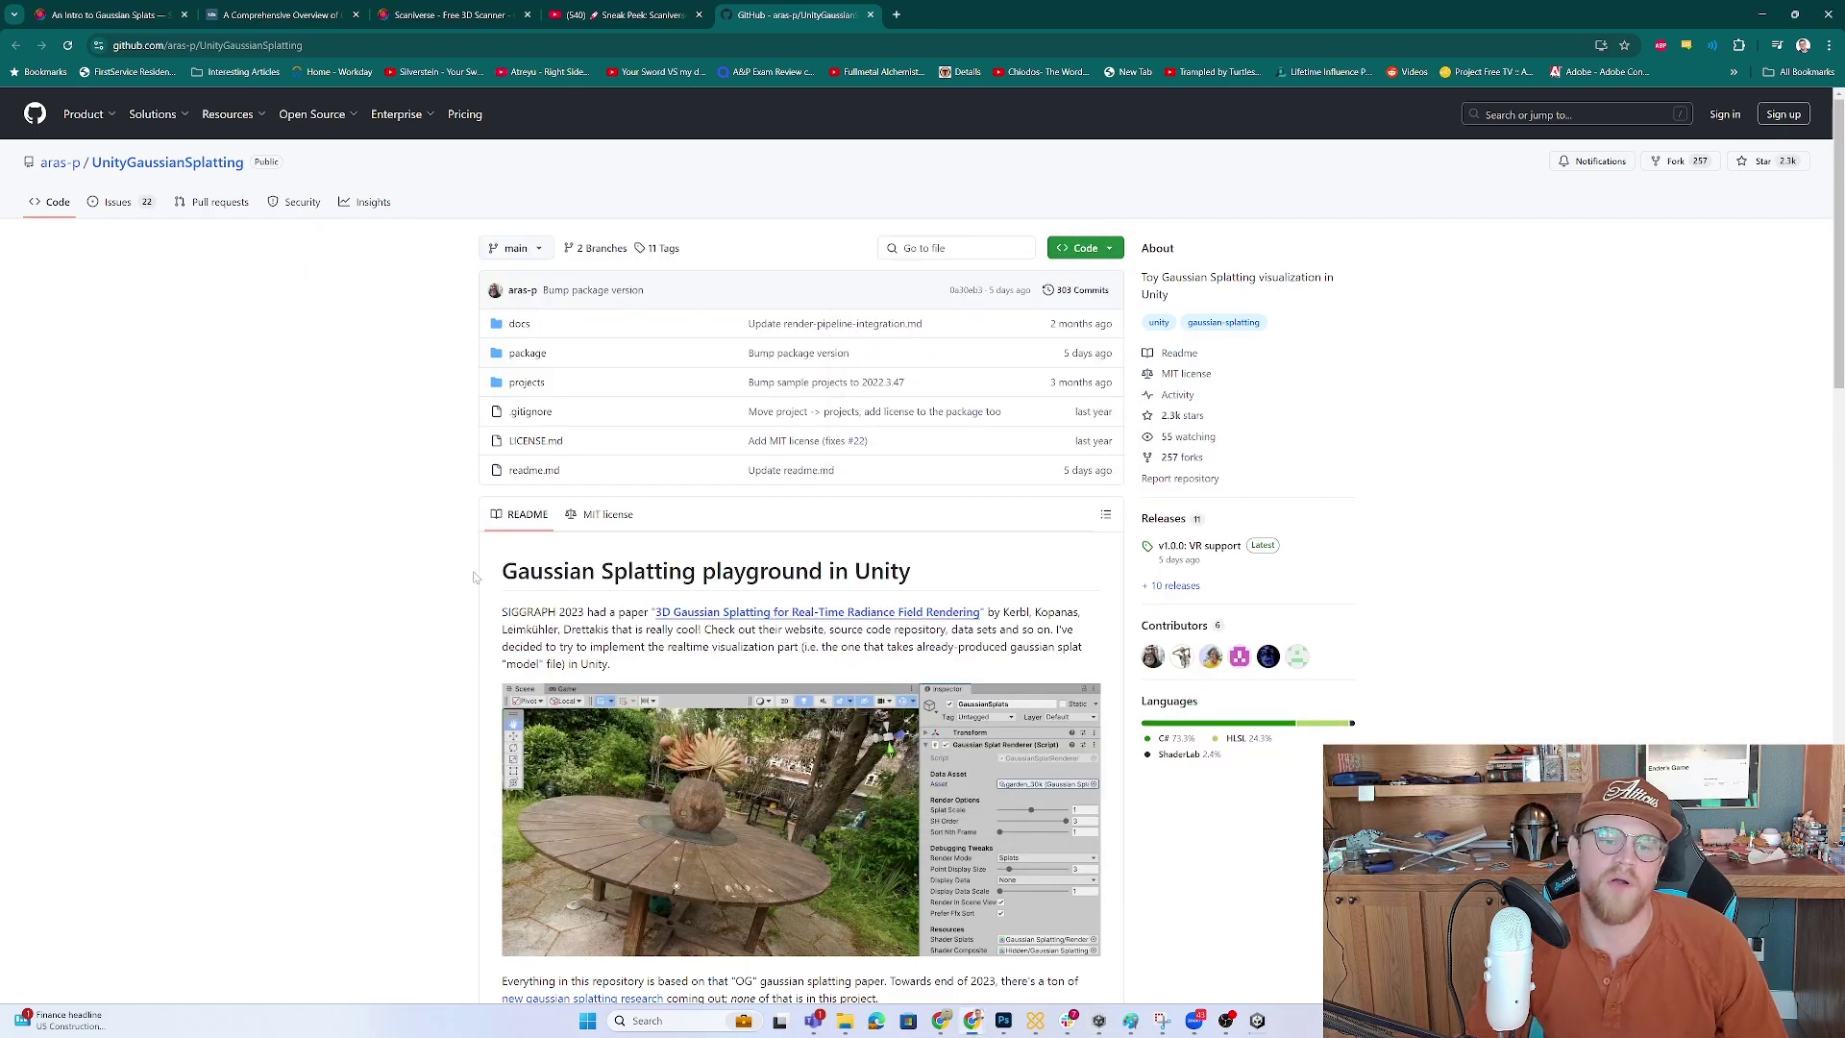
pyautogui.scroll(-2, 471, 577)
pyautogui.scroll(-10, 458, 572)
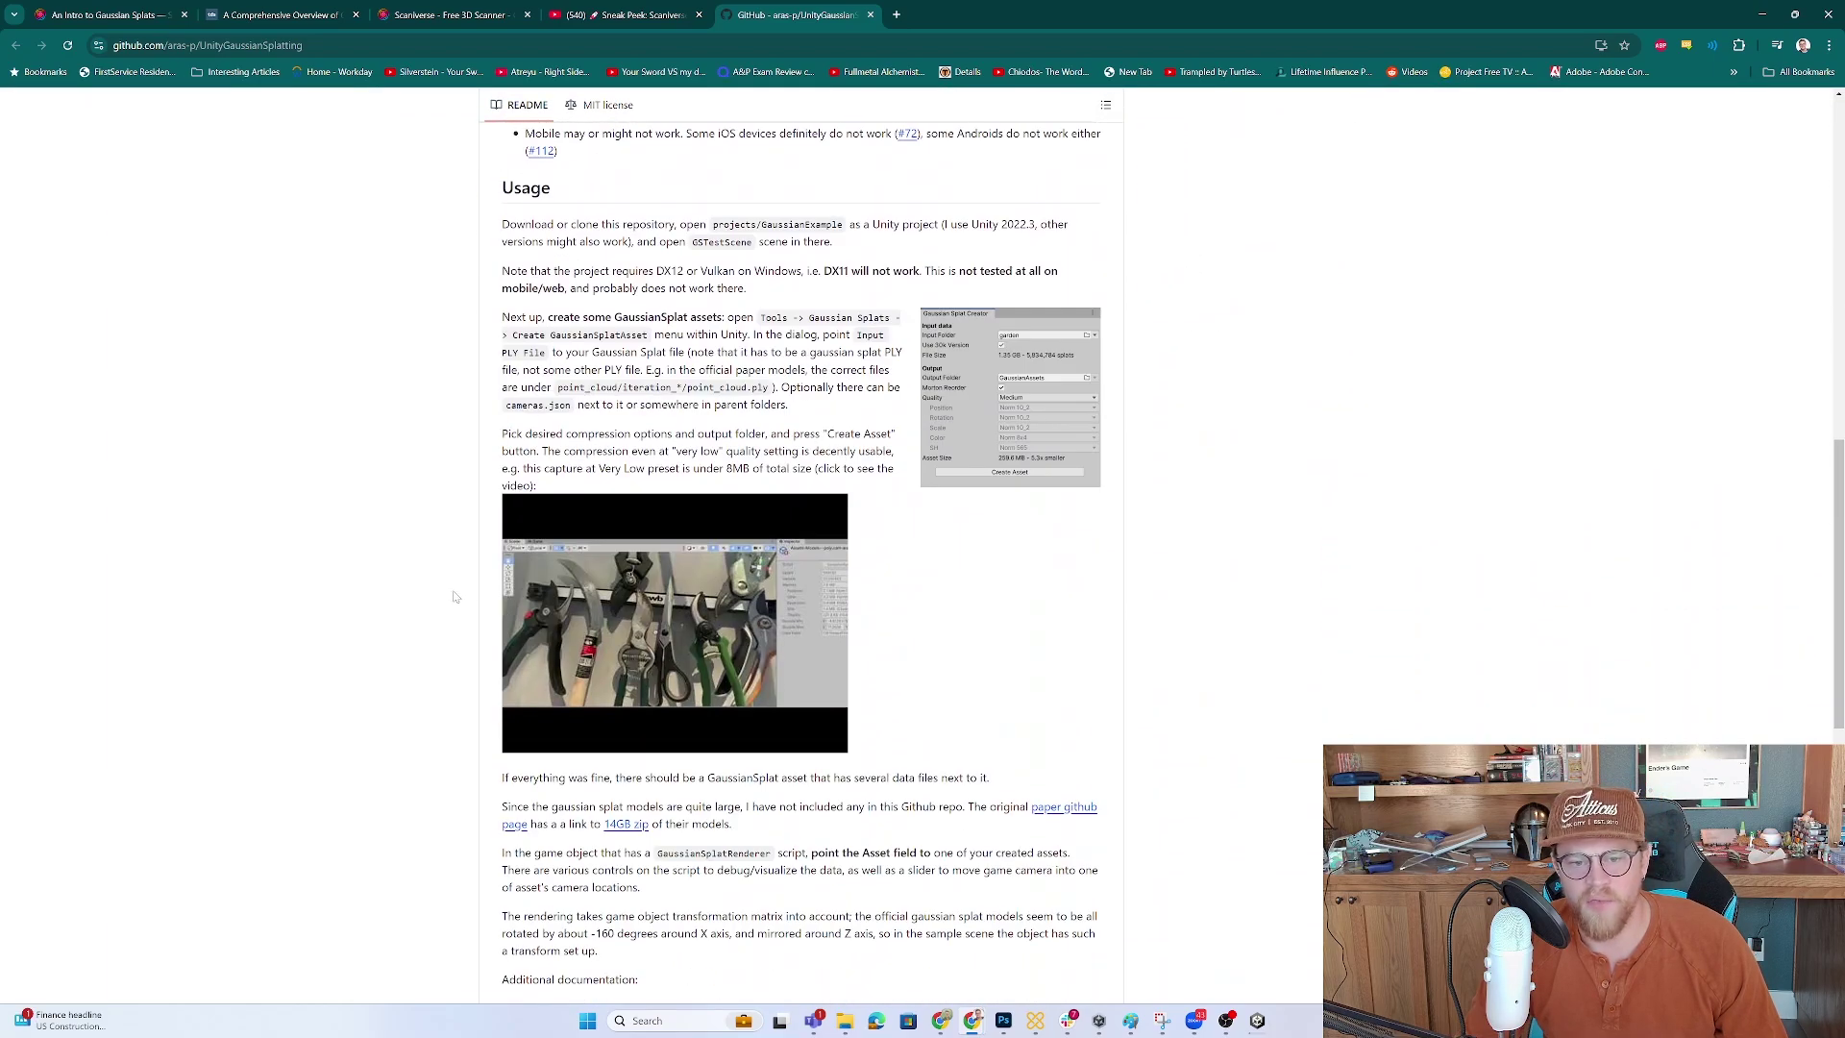
pyautogui.scroll(2, 446, 595)
pyautogui.scroll(-4, 442, 595)
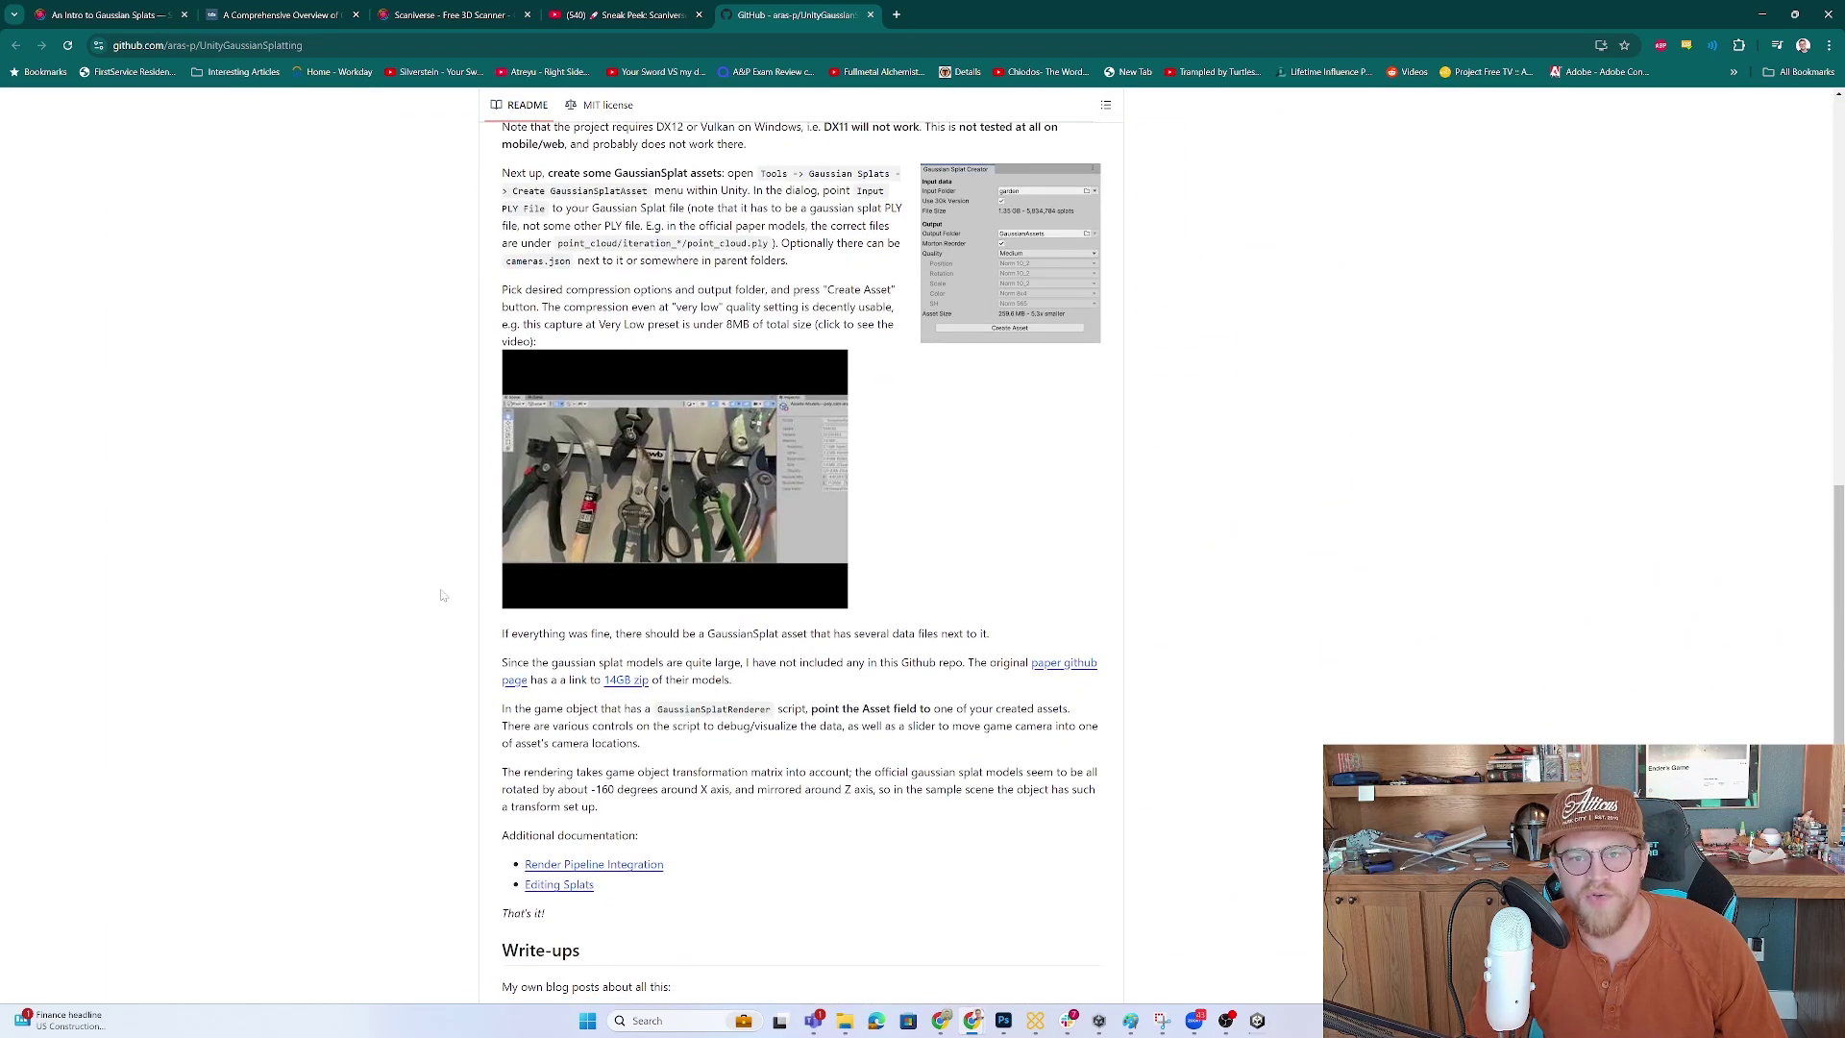
pyautogui.scroll(-3, 442, 595)
pyautogui.scroll(9, 442, 595)
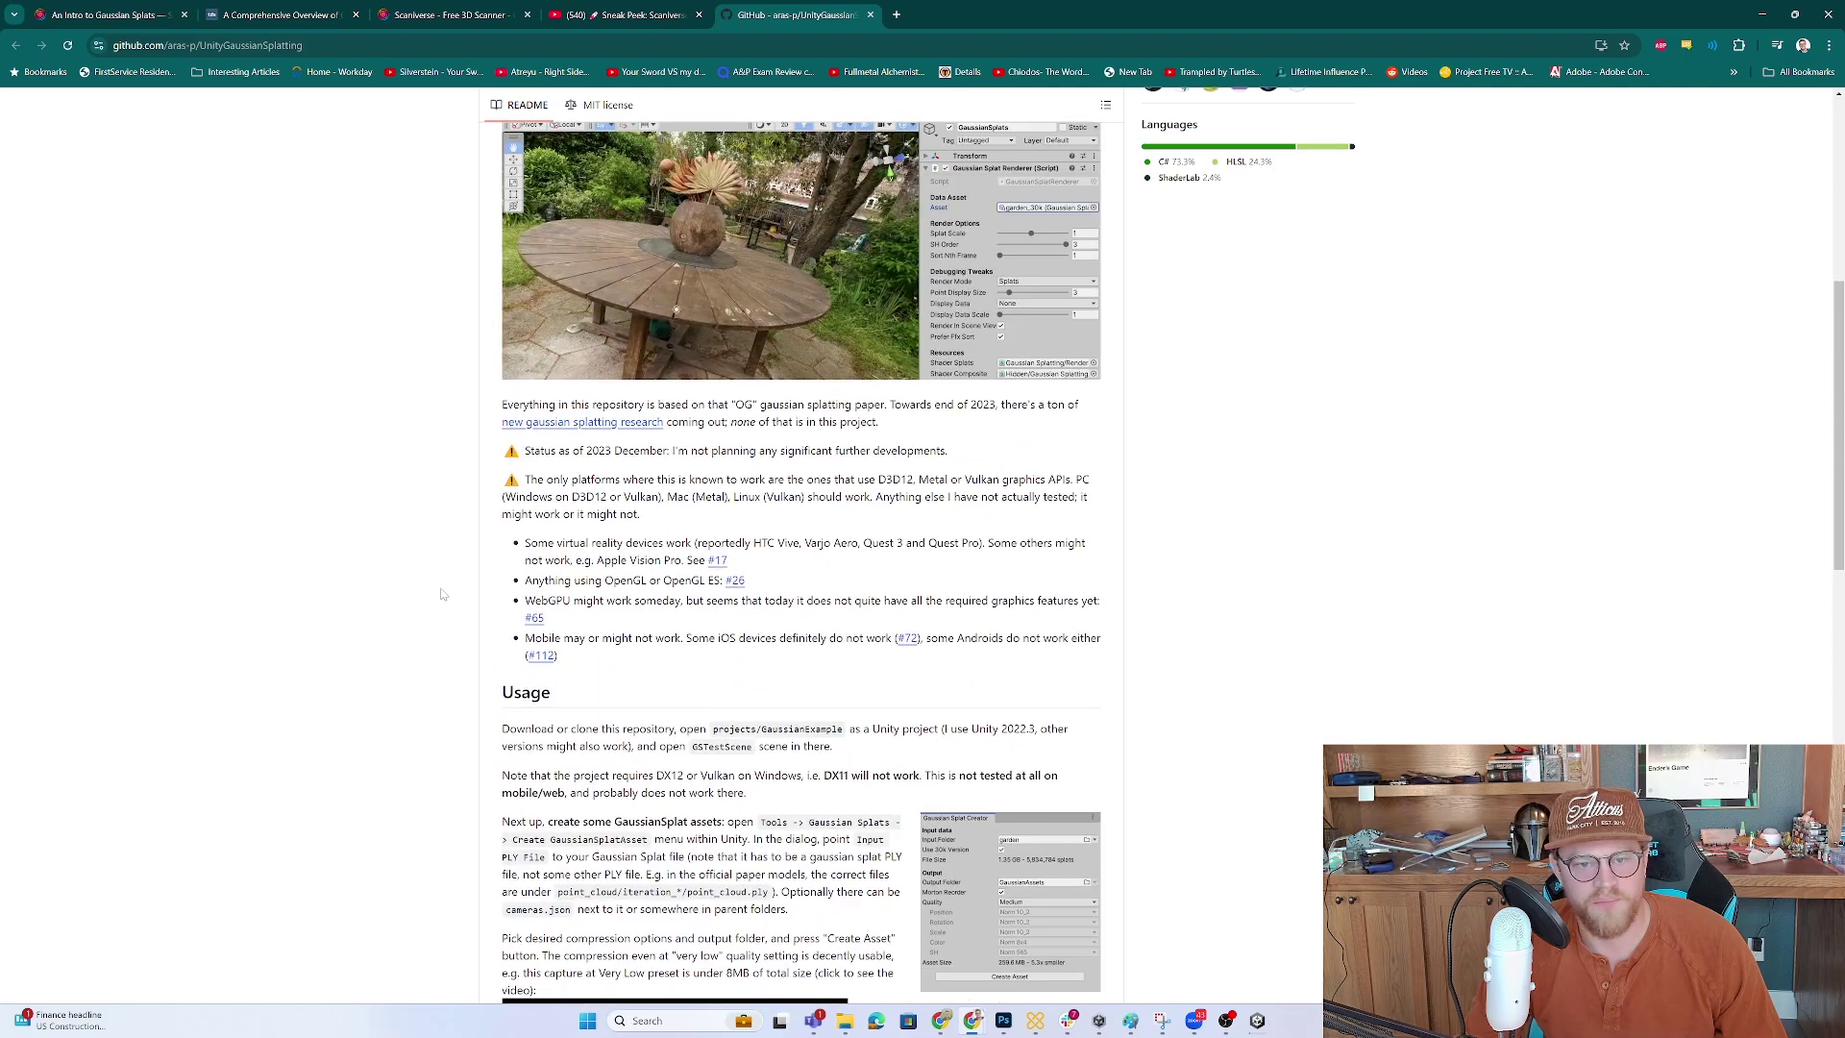
pyautogui.scroll(5, 442, 595)
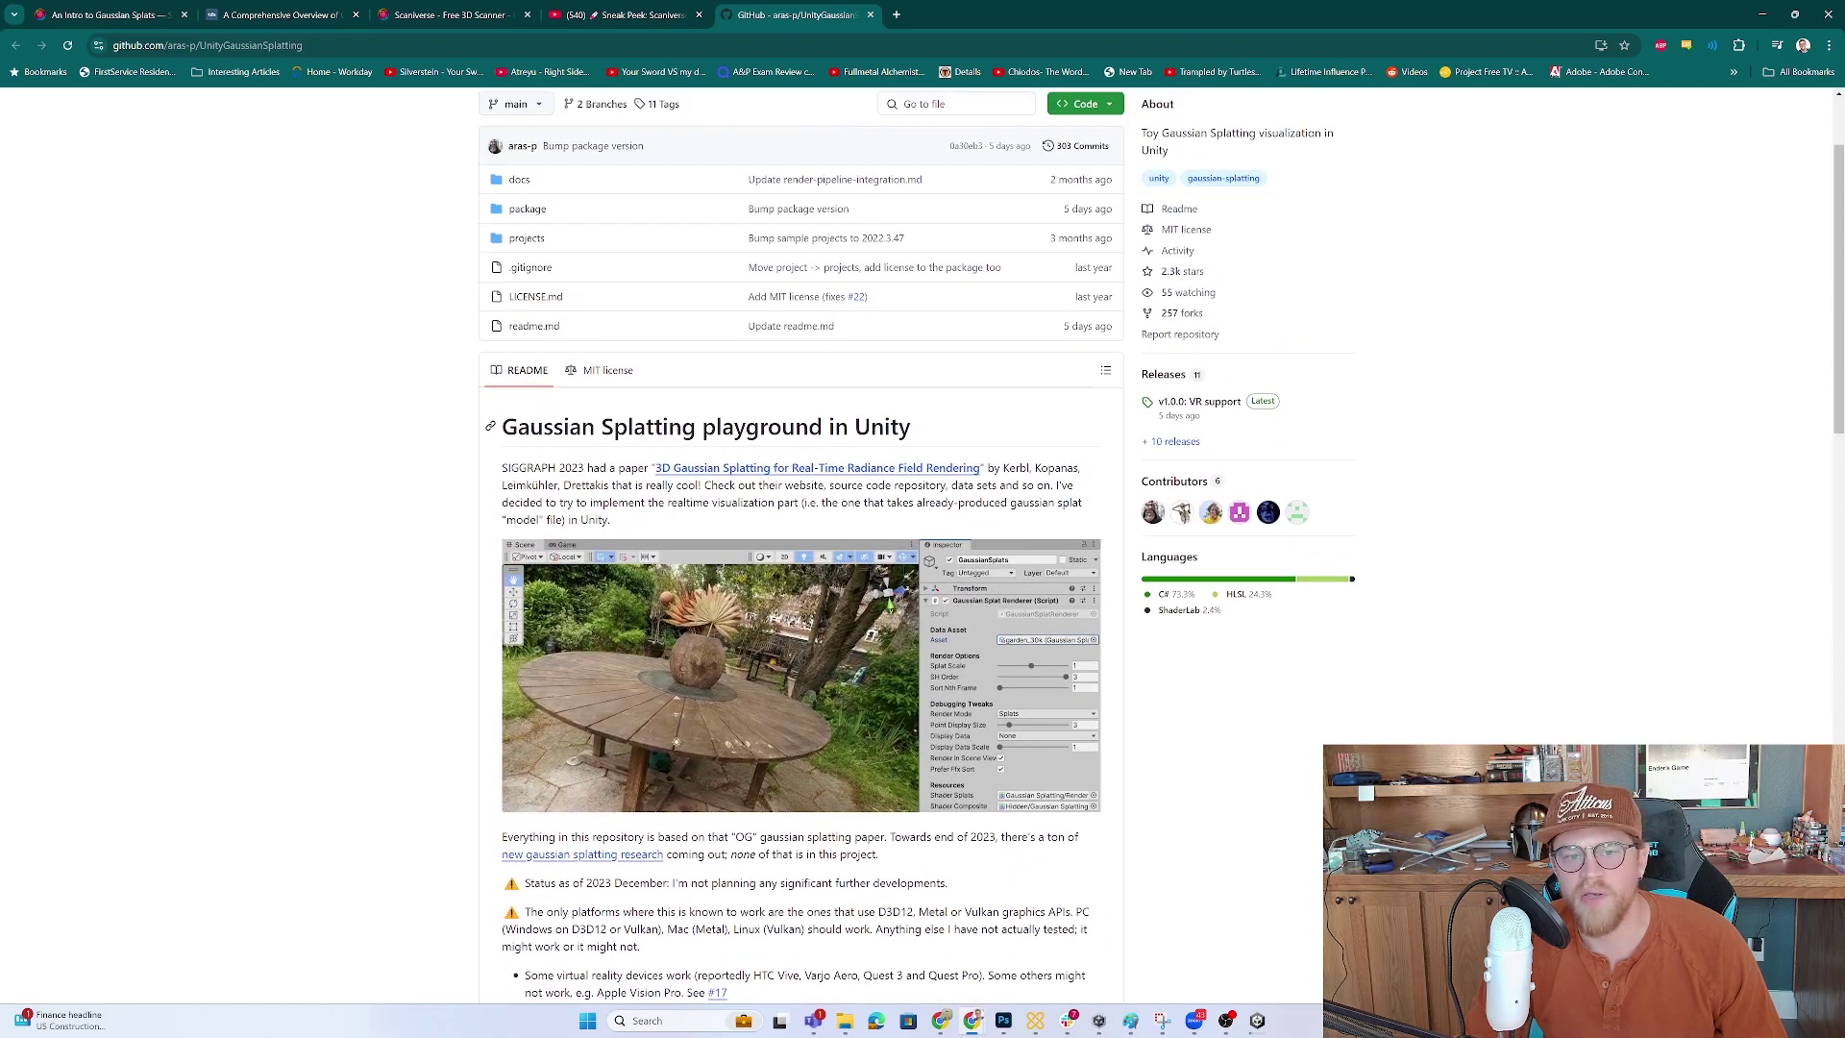
pyautogui.scroll(-15, 447, 548)
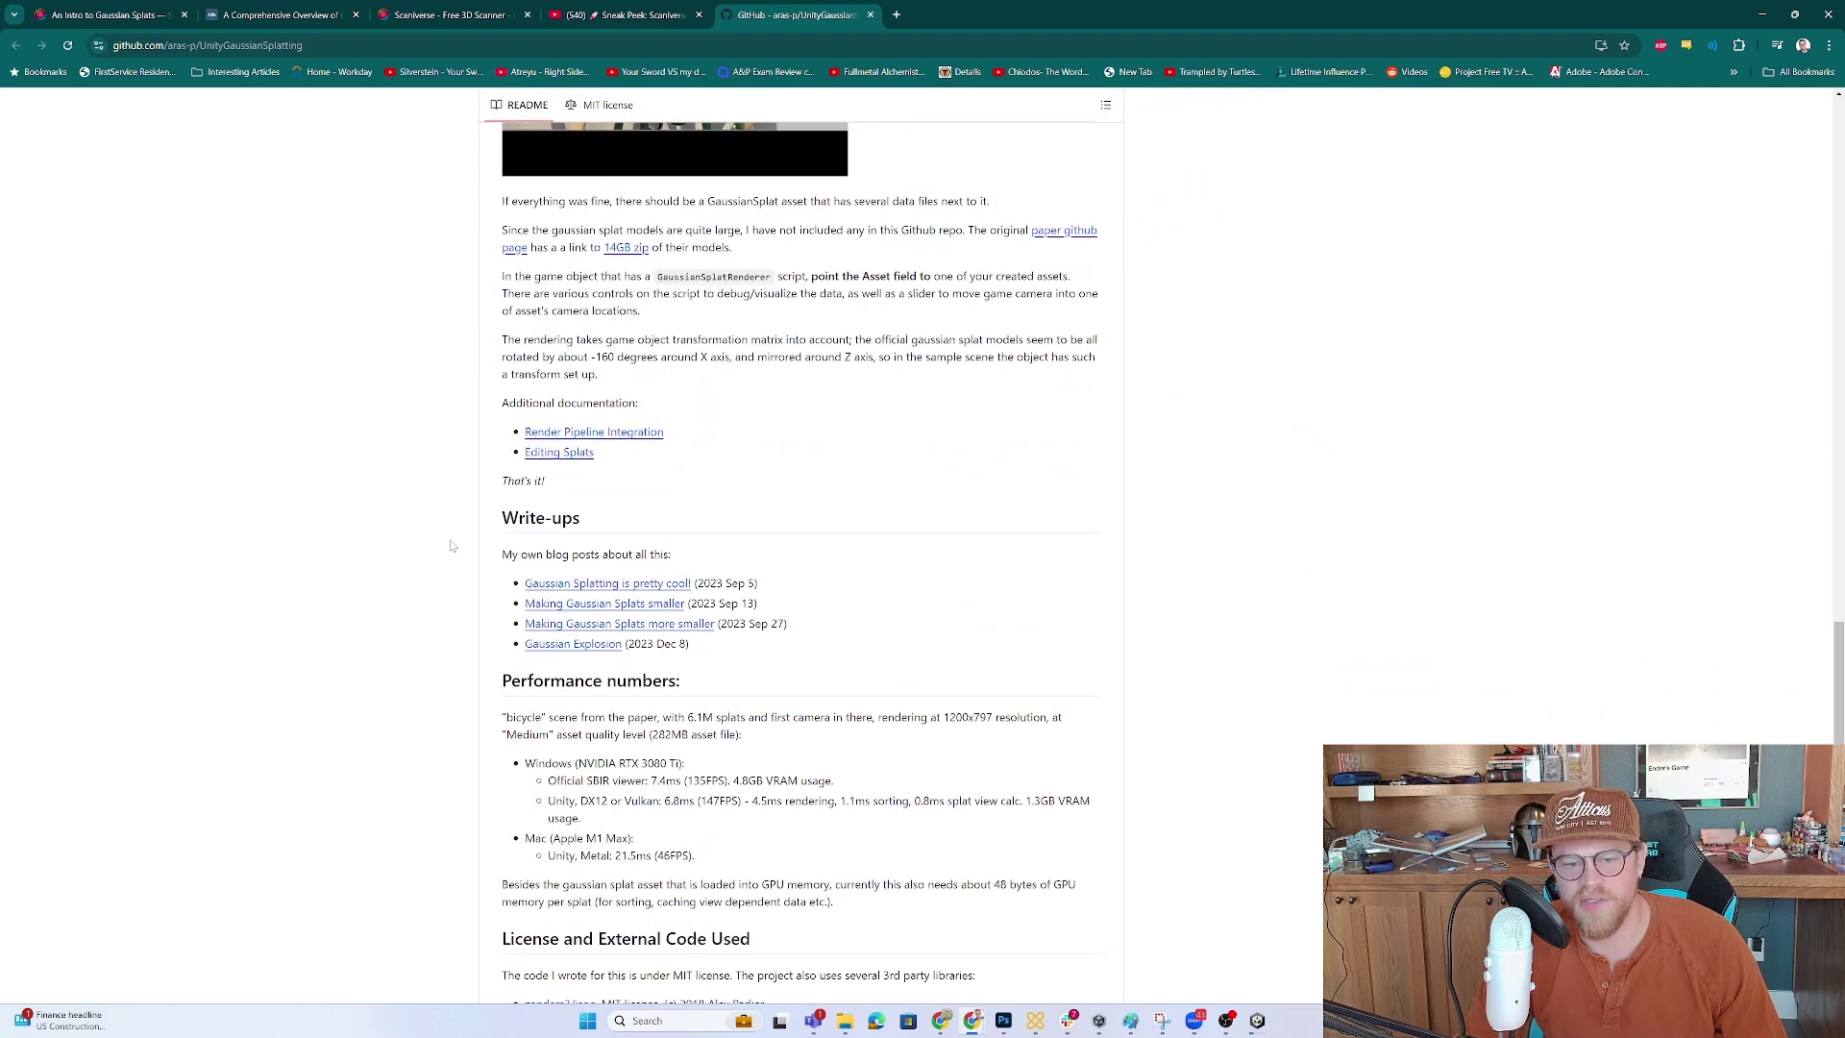
pyautogui.scroll(-2, 451, 546)
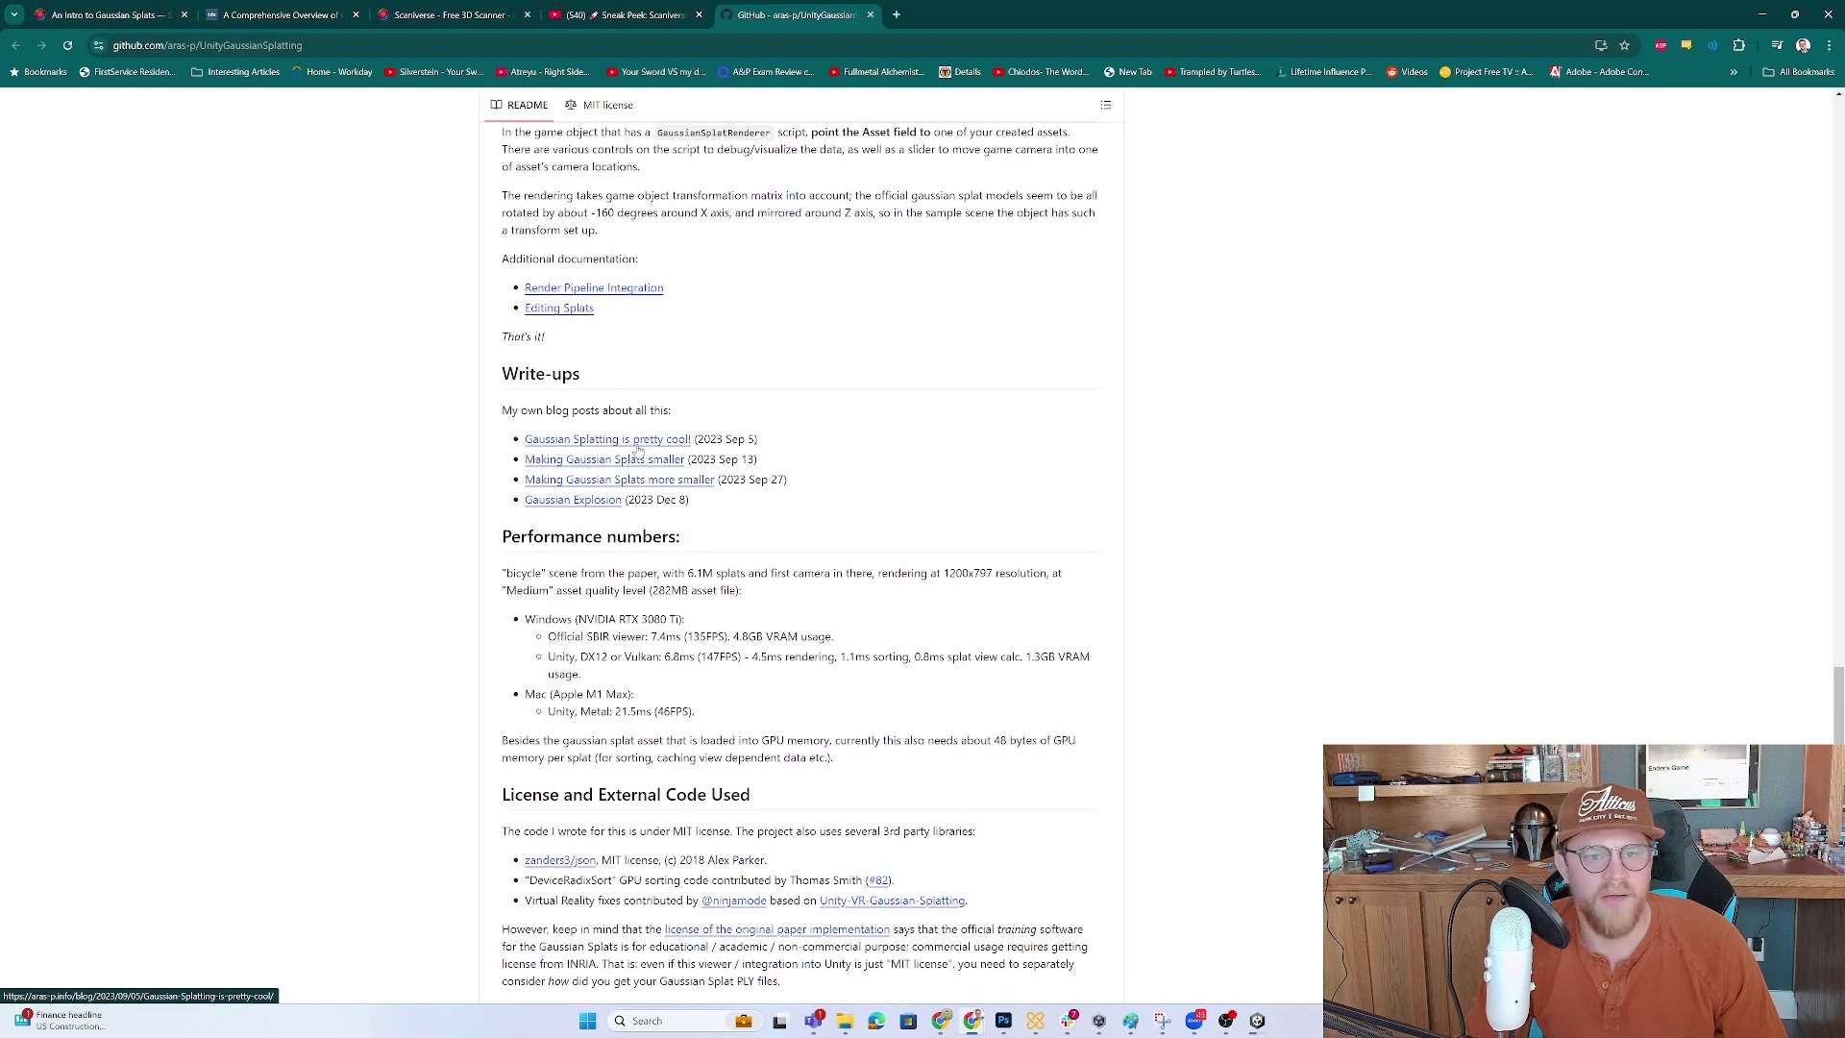
pyautogui.scroll(-1, 458, 536)
pyautogui.scroll(2, 458, 538)
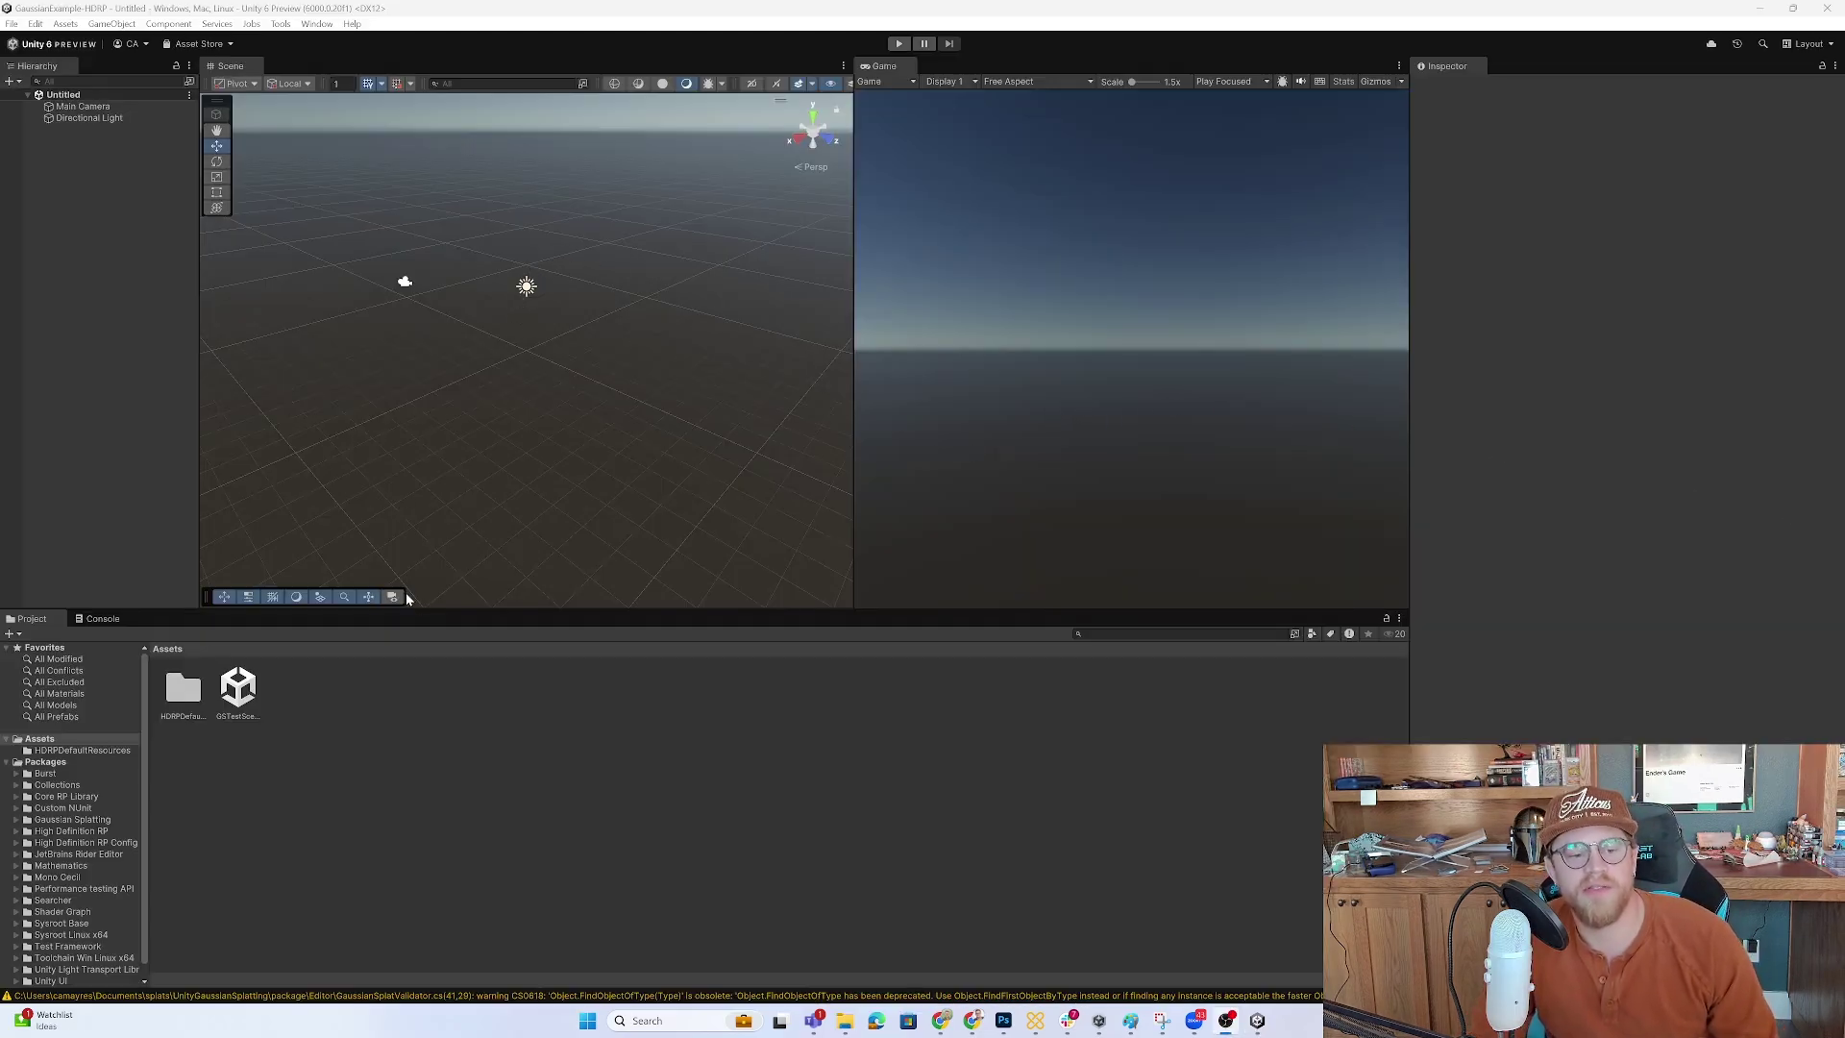
# Open the GSTestScene scene in the Unity editor and select its GaussianSplats object.
pyautogui.click(239, 702)
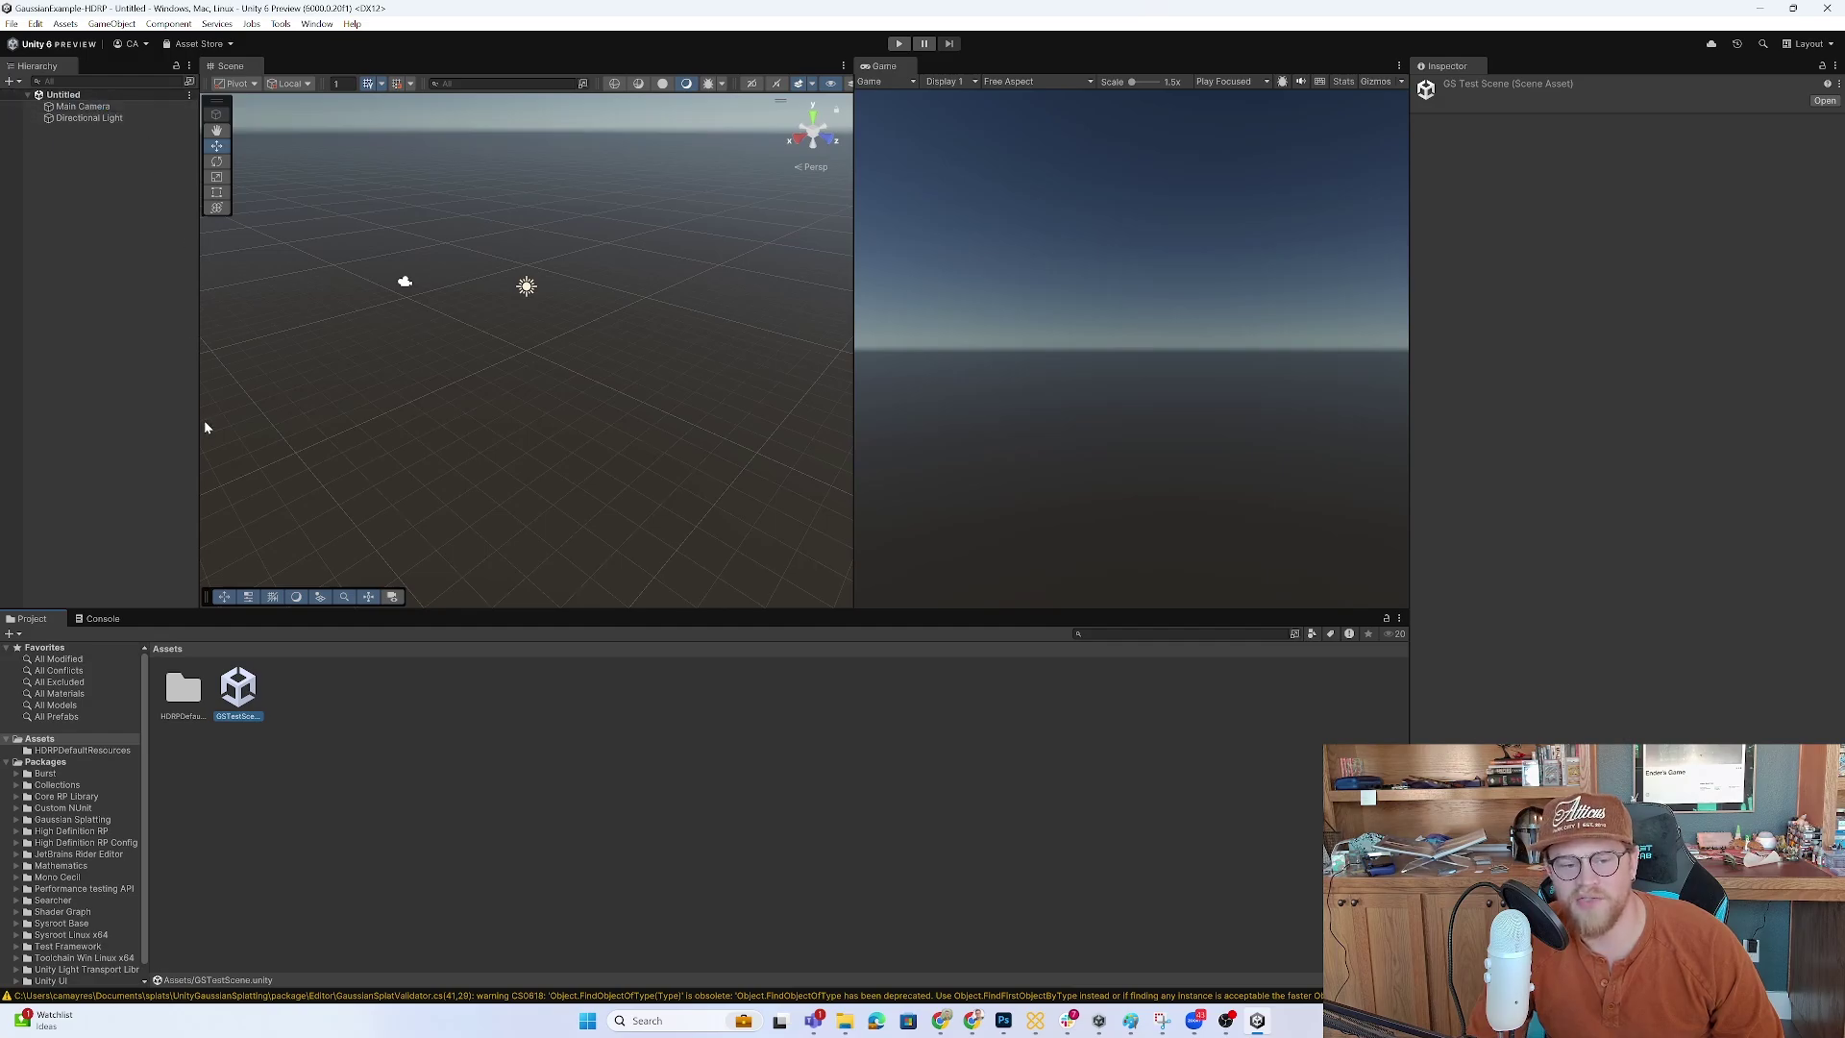
pyautogui.doubleClick(245, 688)
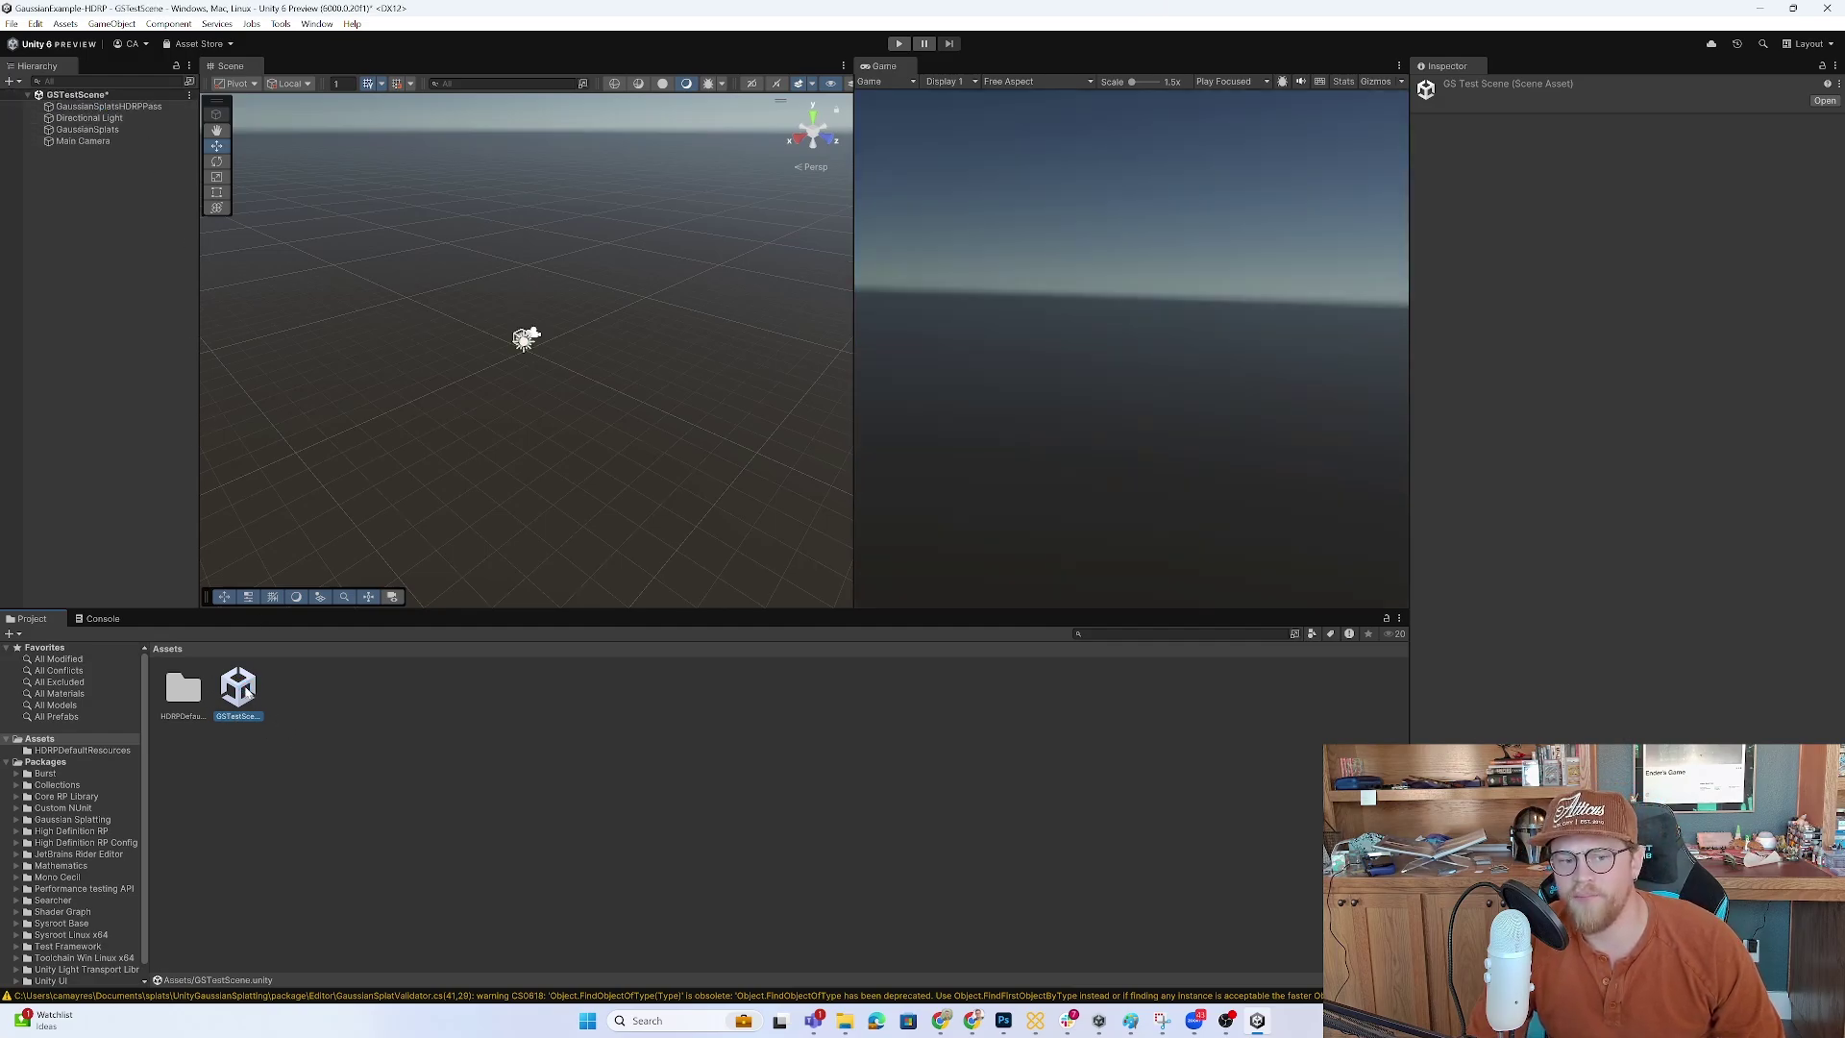
pyautogui.click(111, 129)
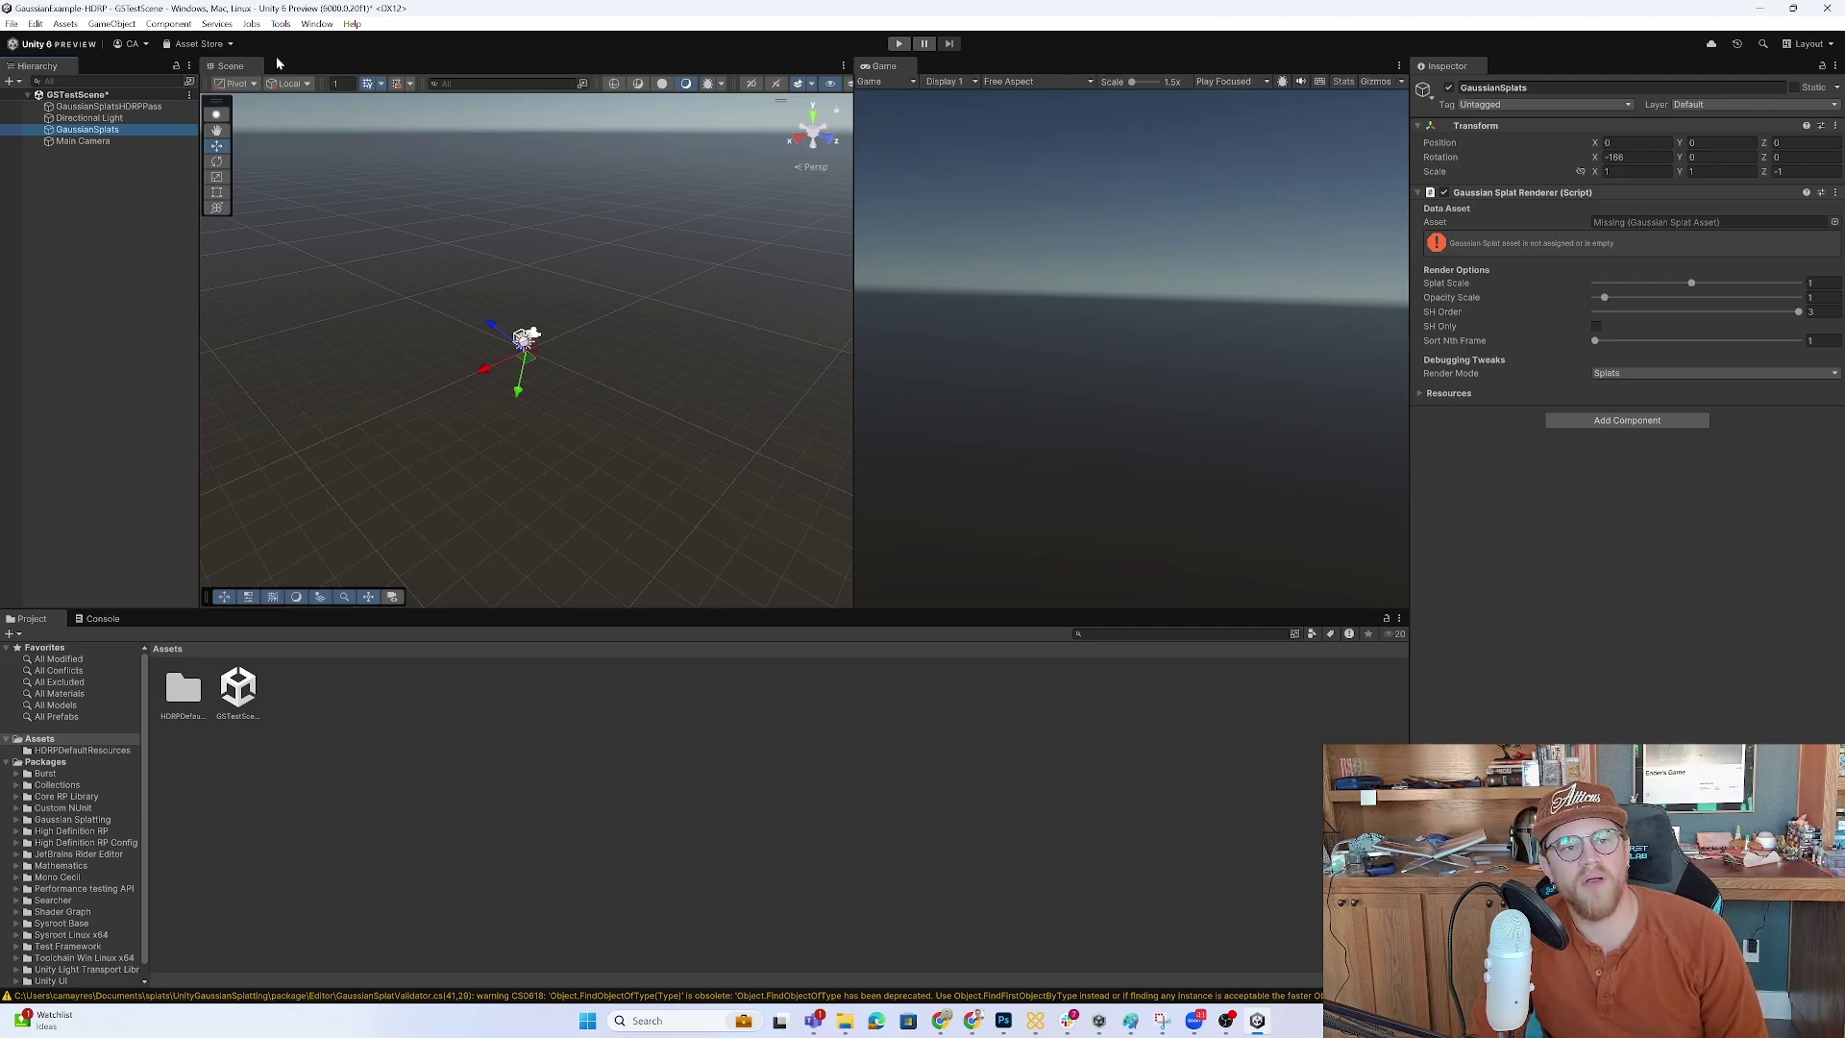
# Open the Gaussian Splat Creator and choose Tree.ply from the Downloads\tree folder as its input PLY file.
pyautogui.click(279, 24)
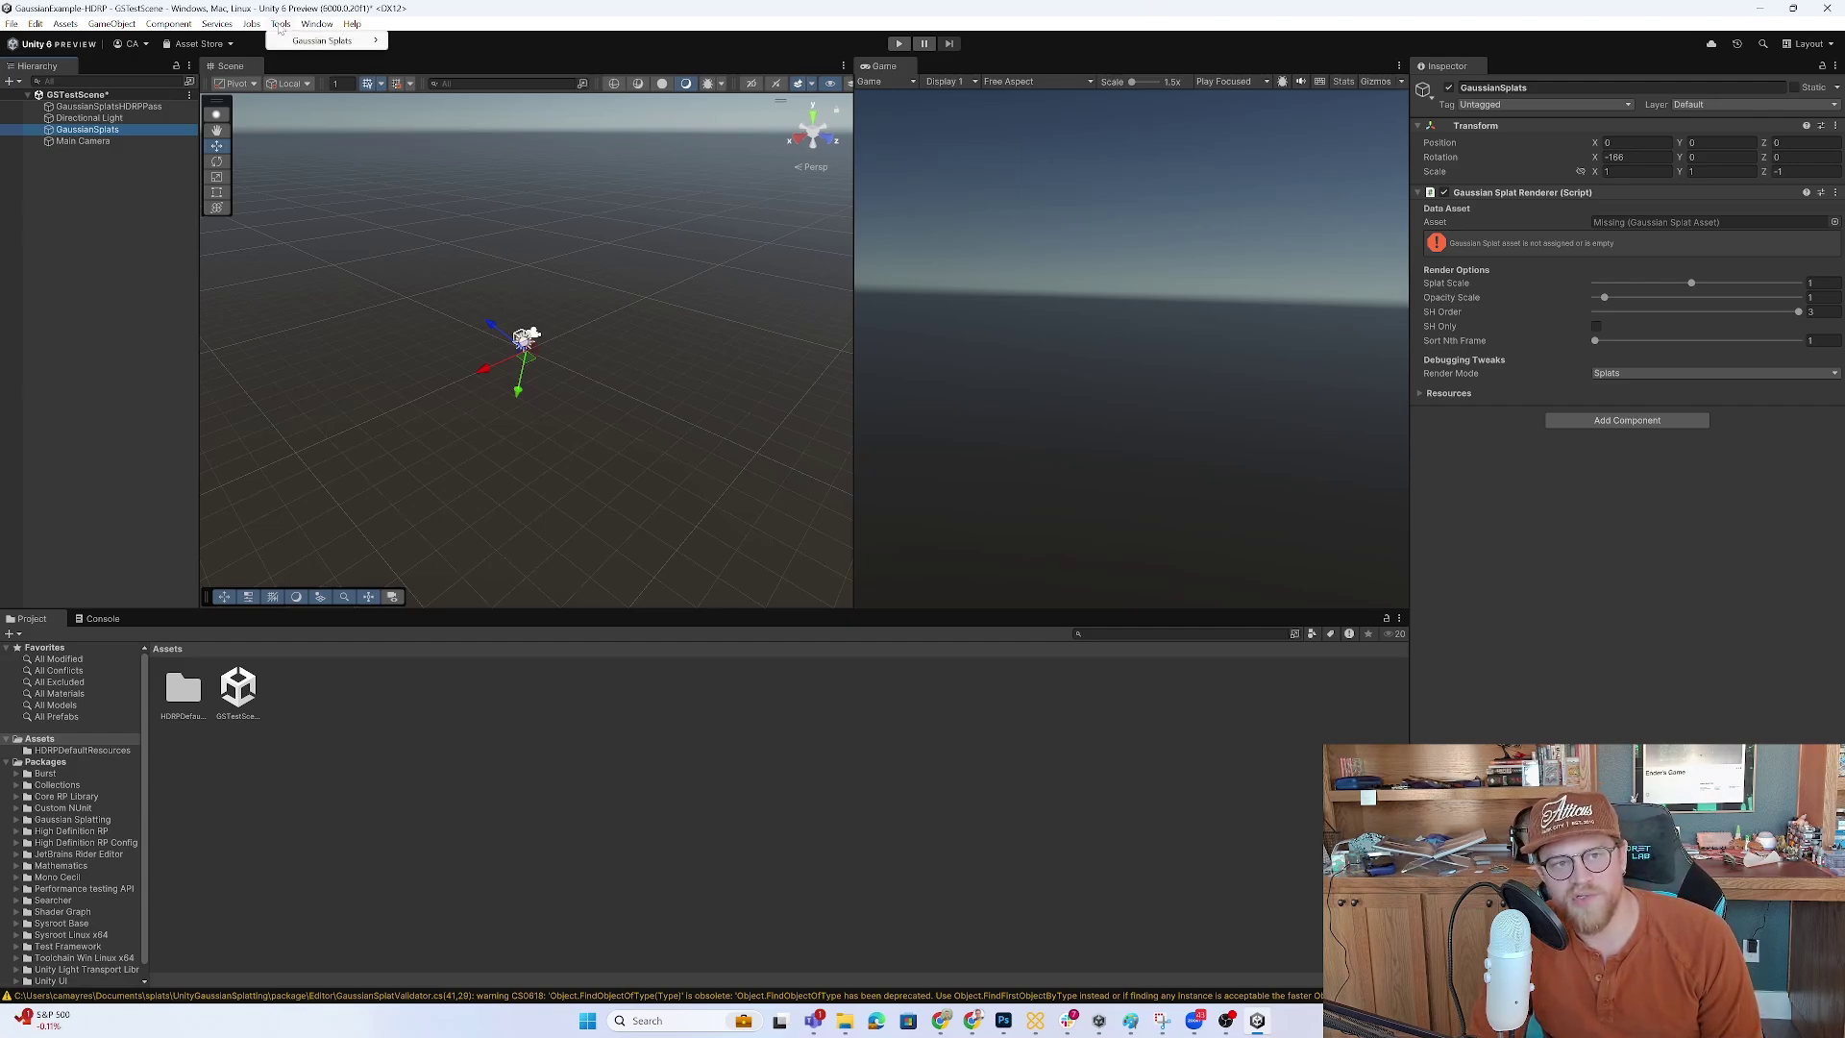
pyautogui.moveTo(336, 40)
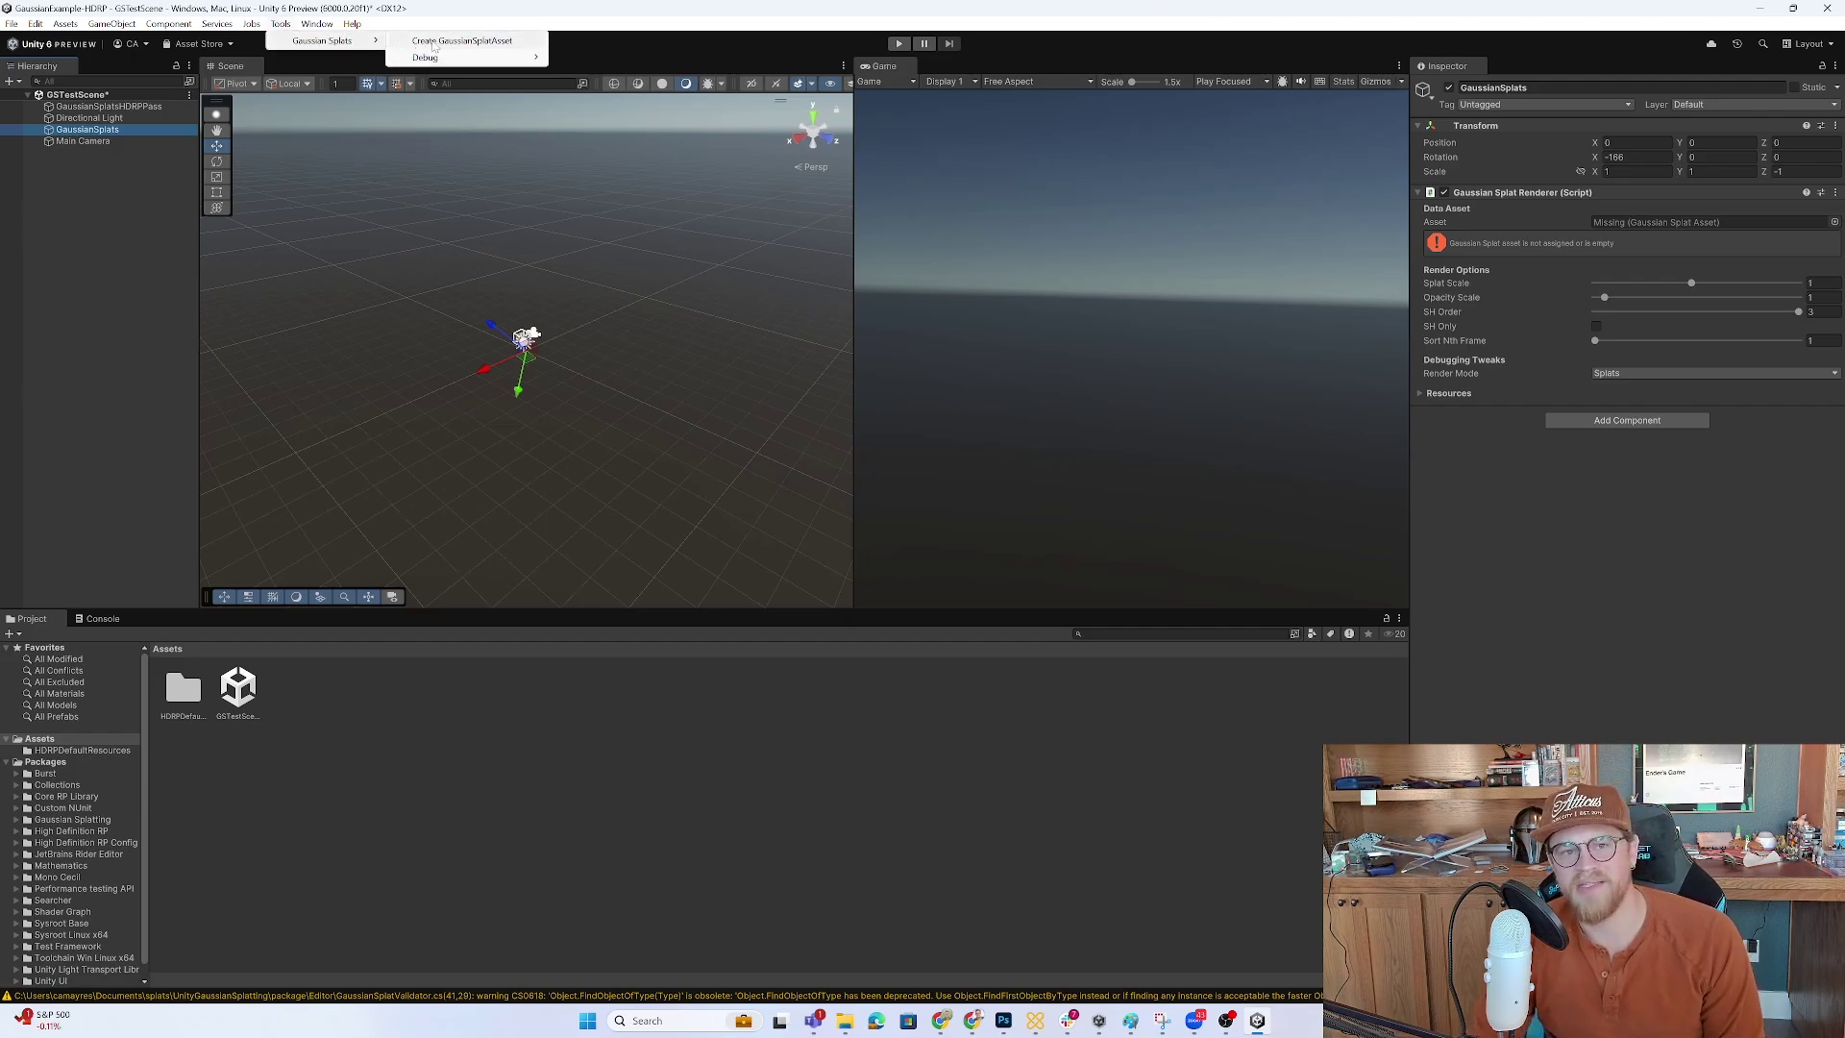
pyautogui.click(463, 42)
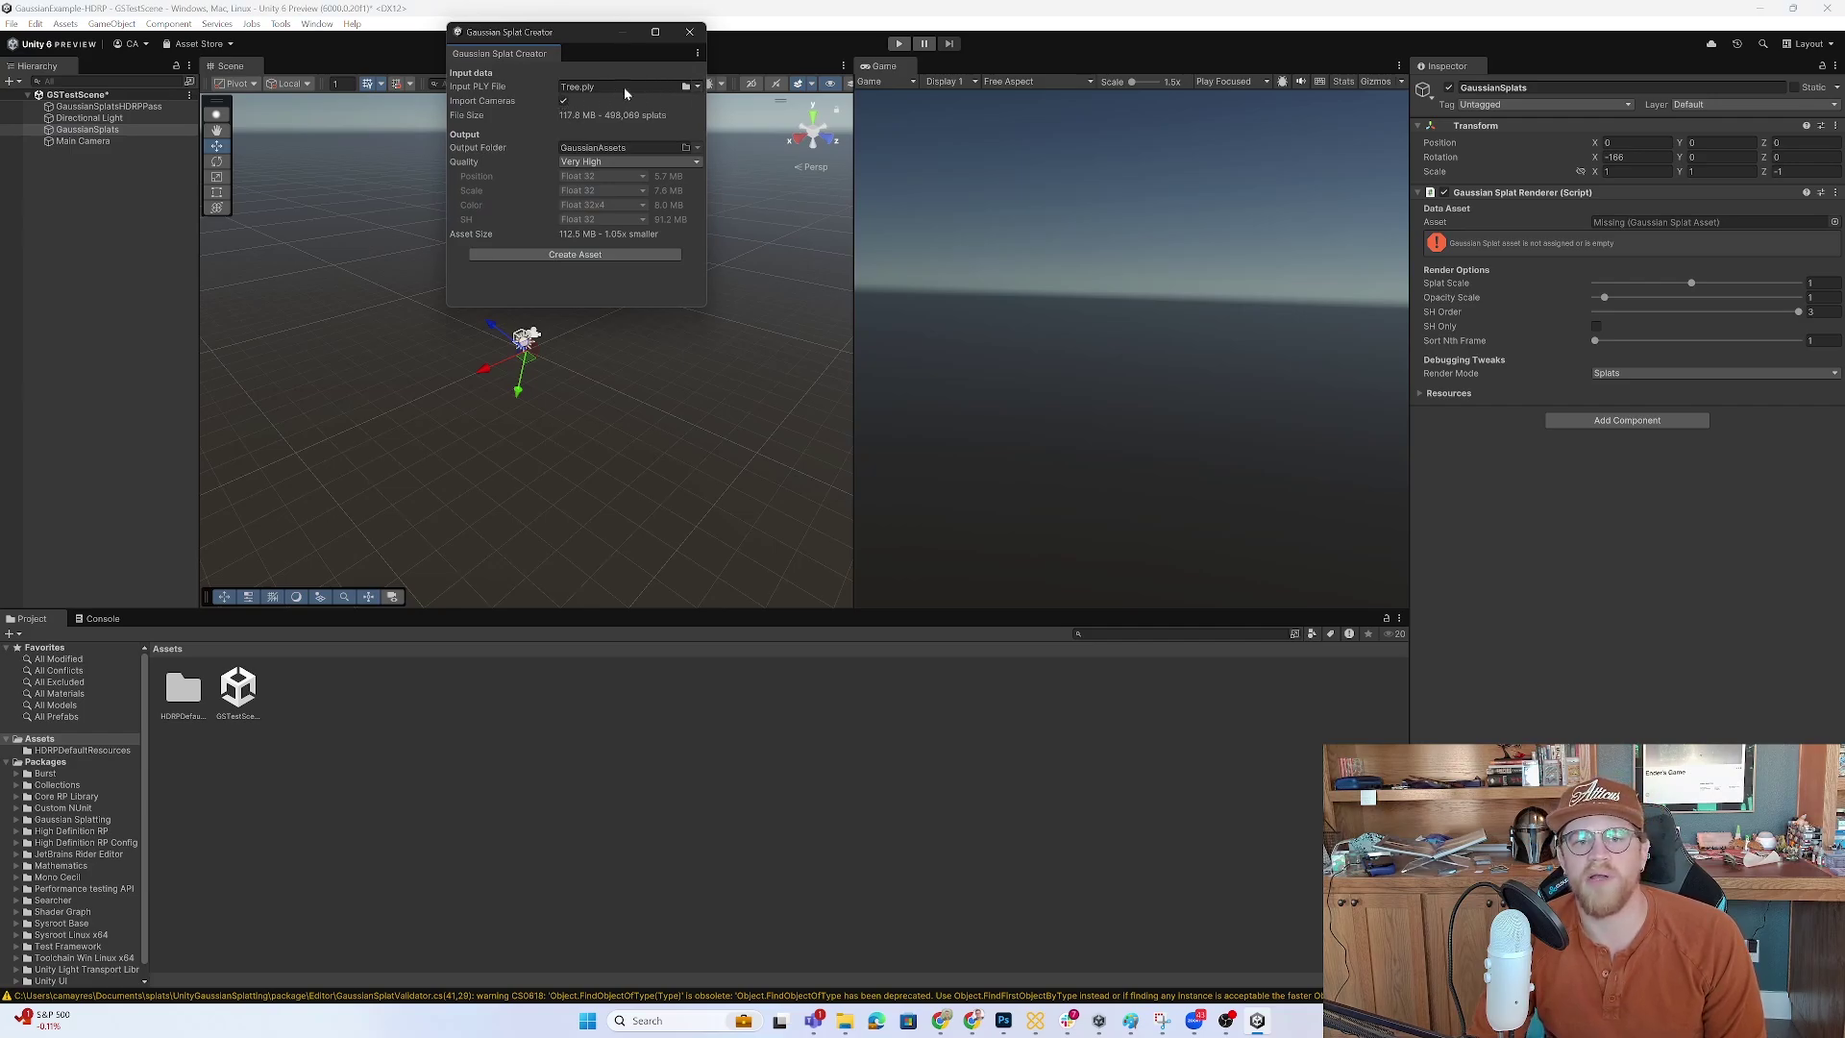
pyautogui.click(684, 86)
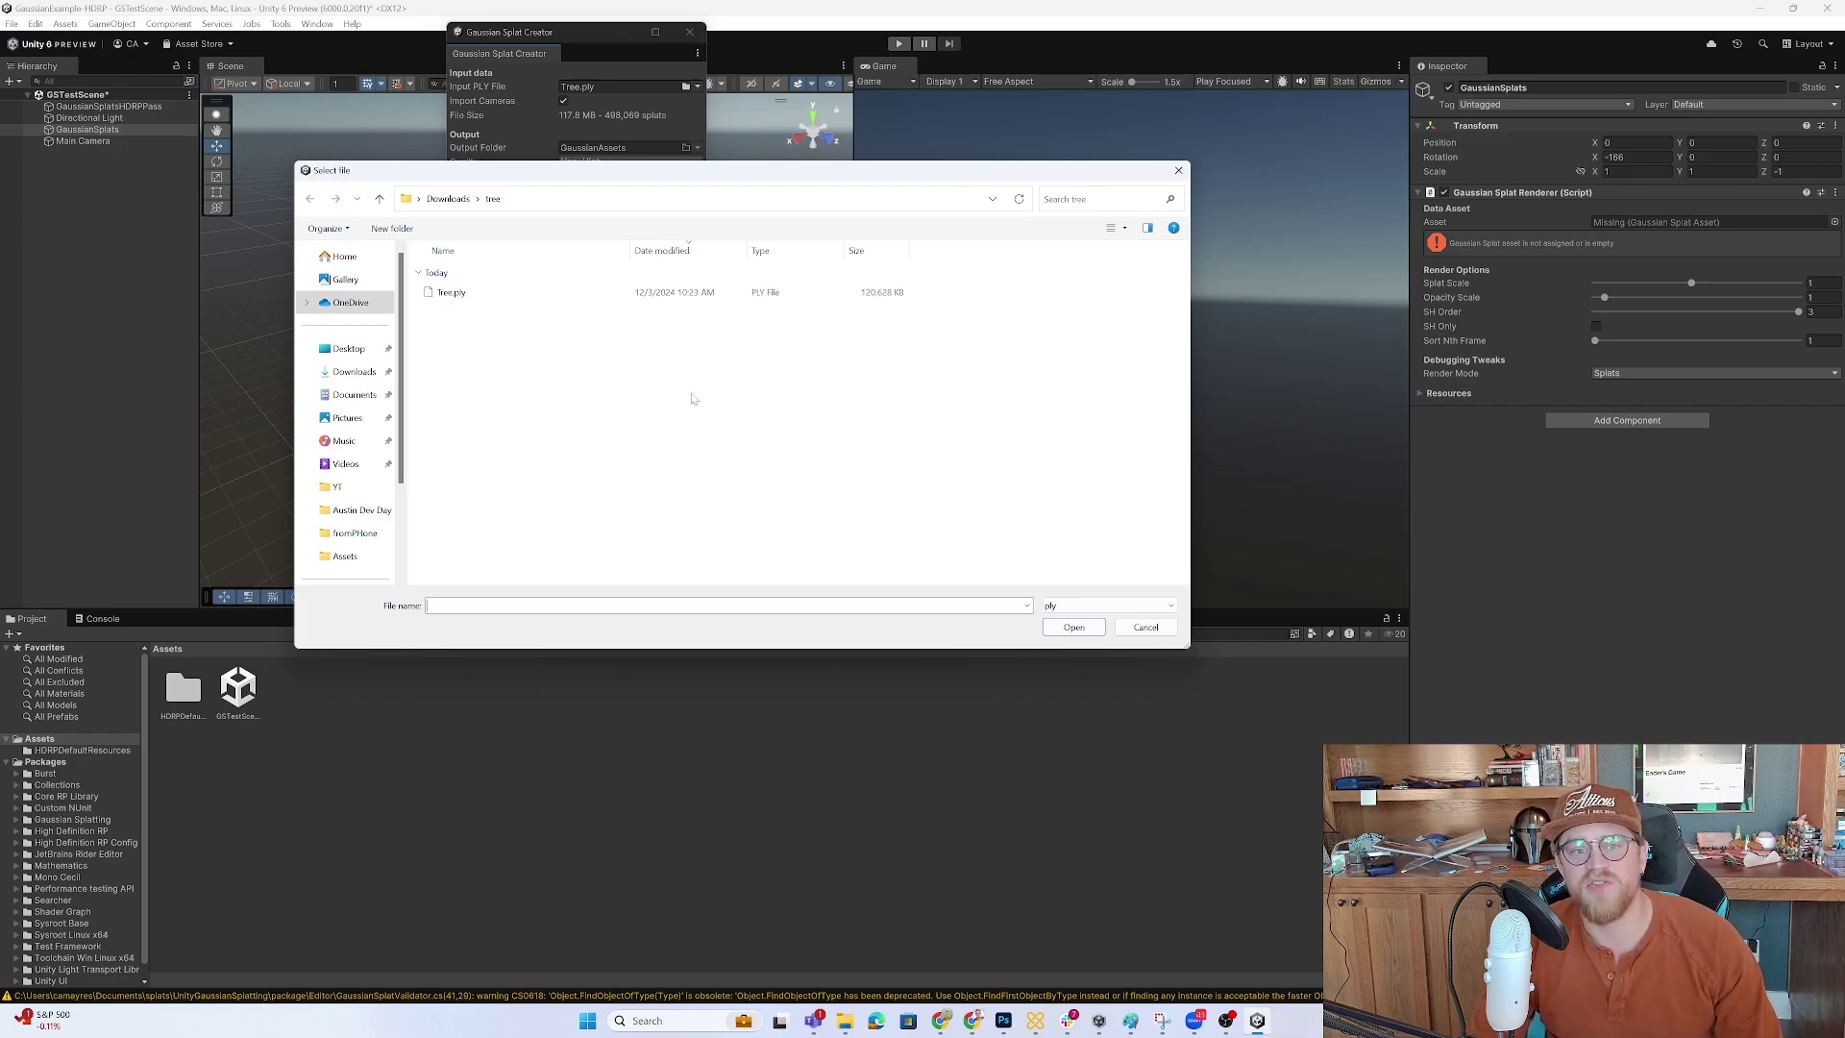
pyautogui.click(545, 296)
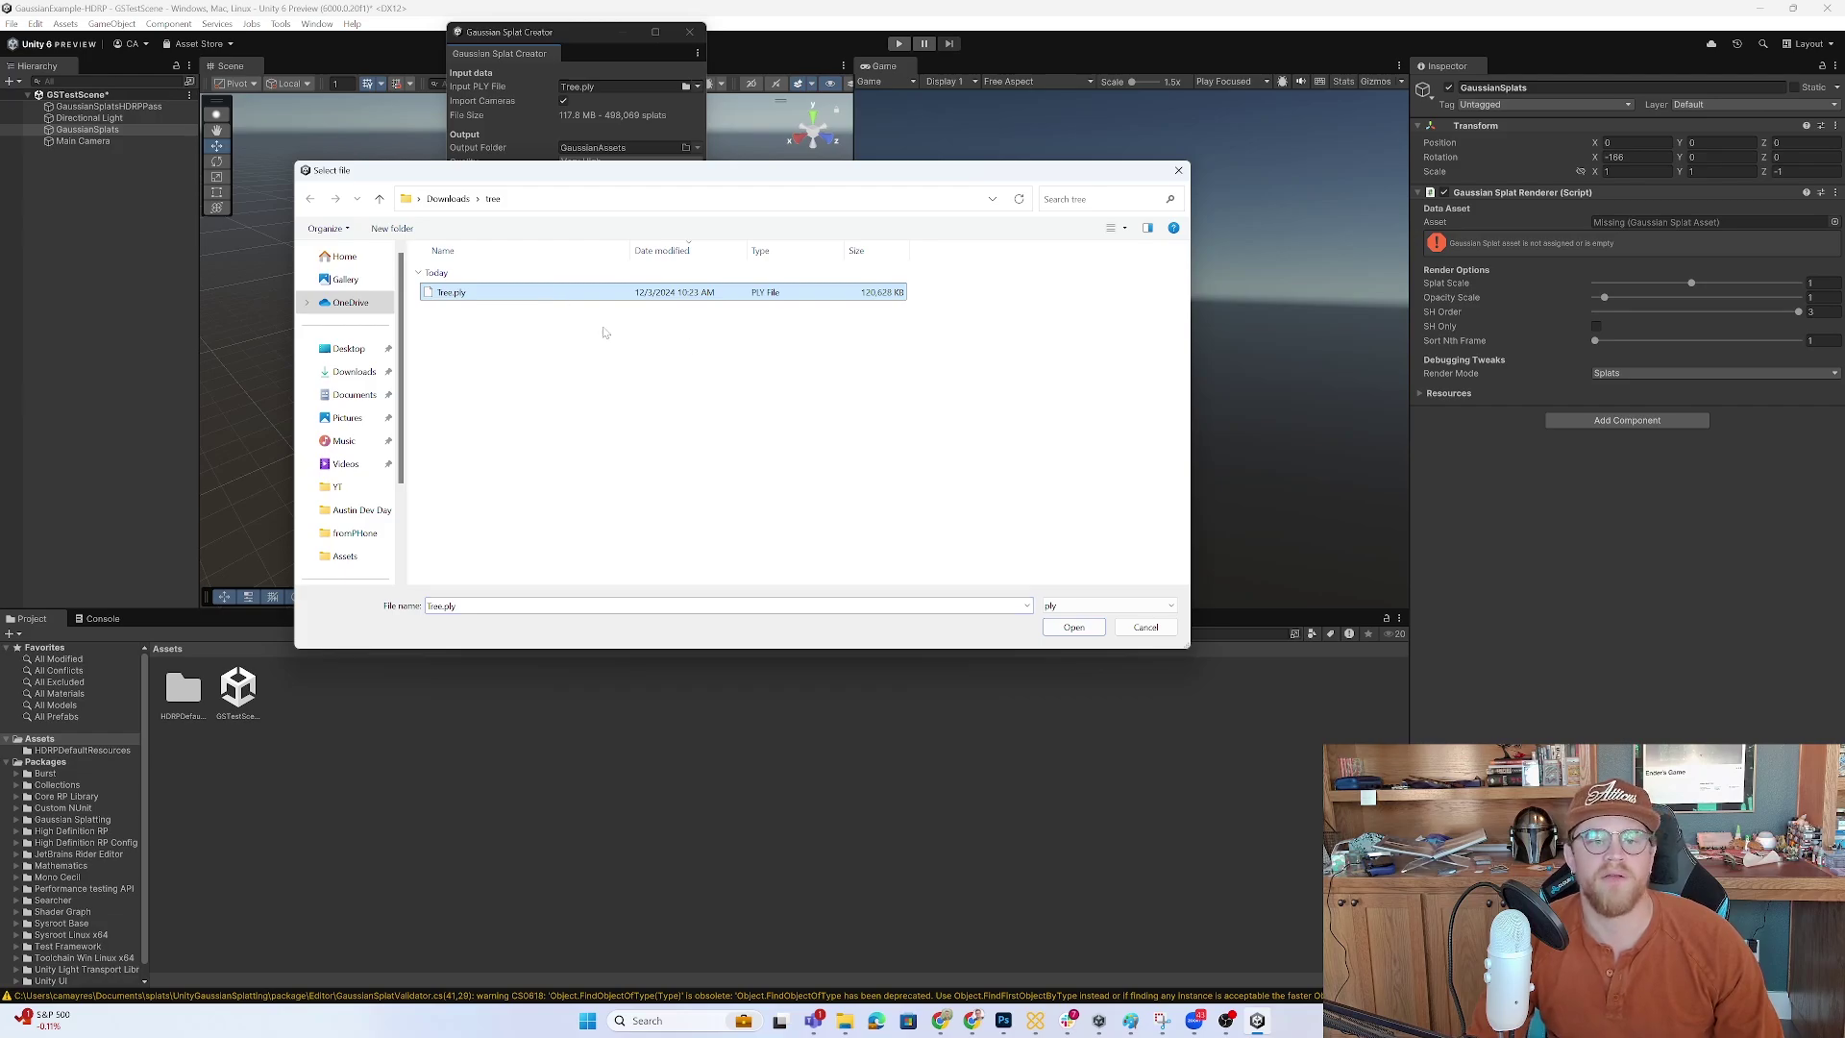
pyautogui.click(1066, 628)
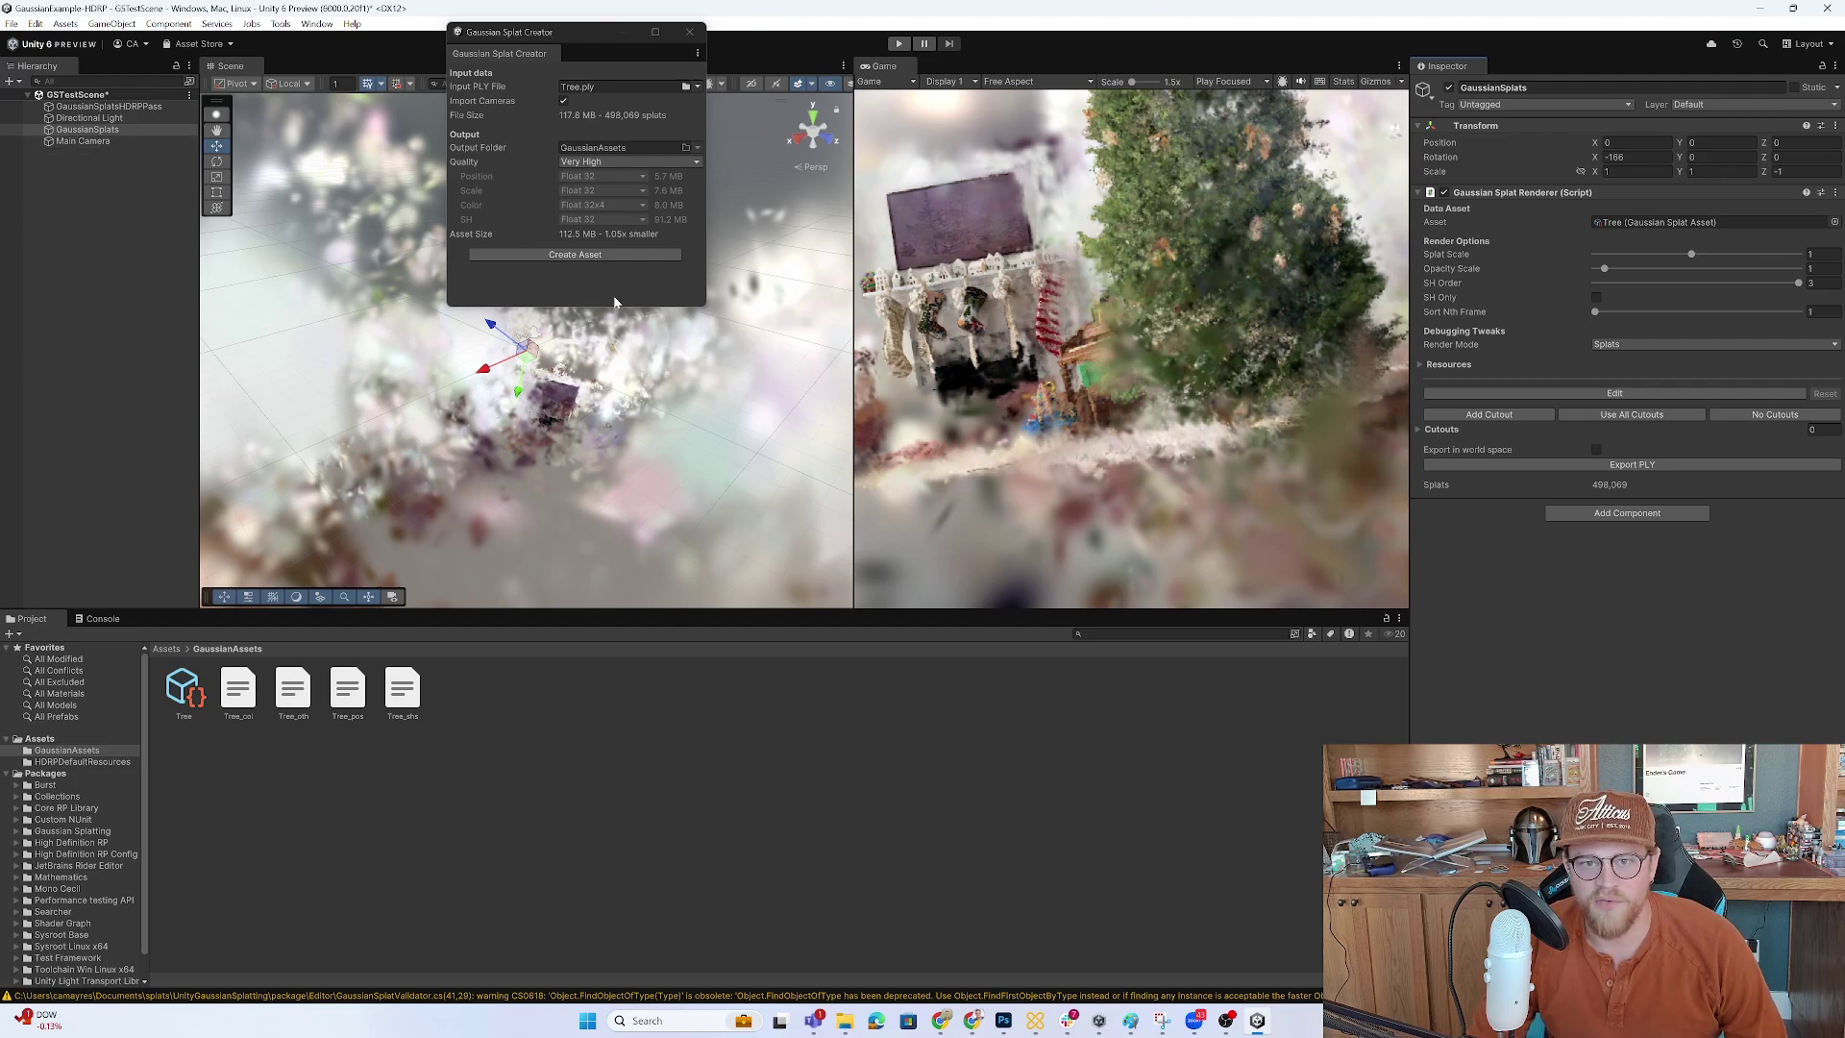
# Rotate the GaussianSplats object to about -176 degrees around its X axis, and close the Gaussian Splat Creator.
pyautogui.moveTo(561, 329); pyautogui.dragTo(555, 305)
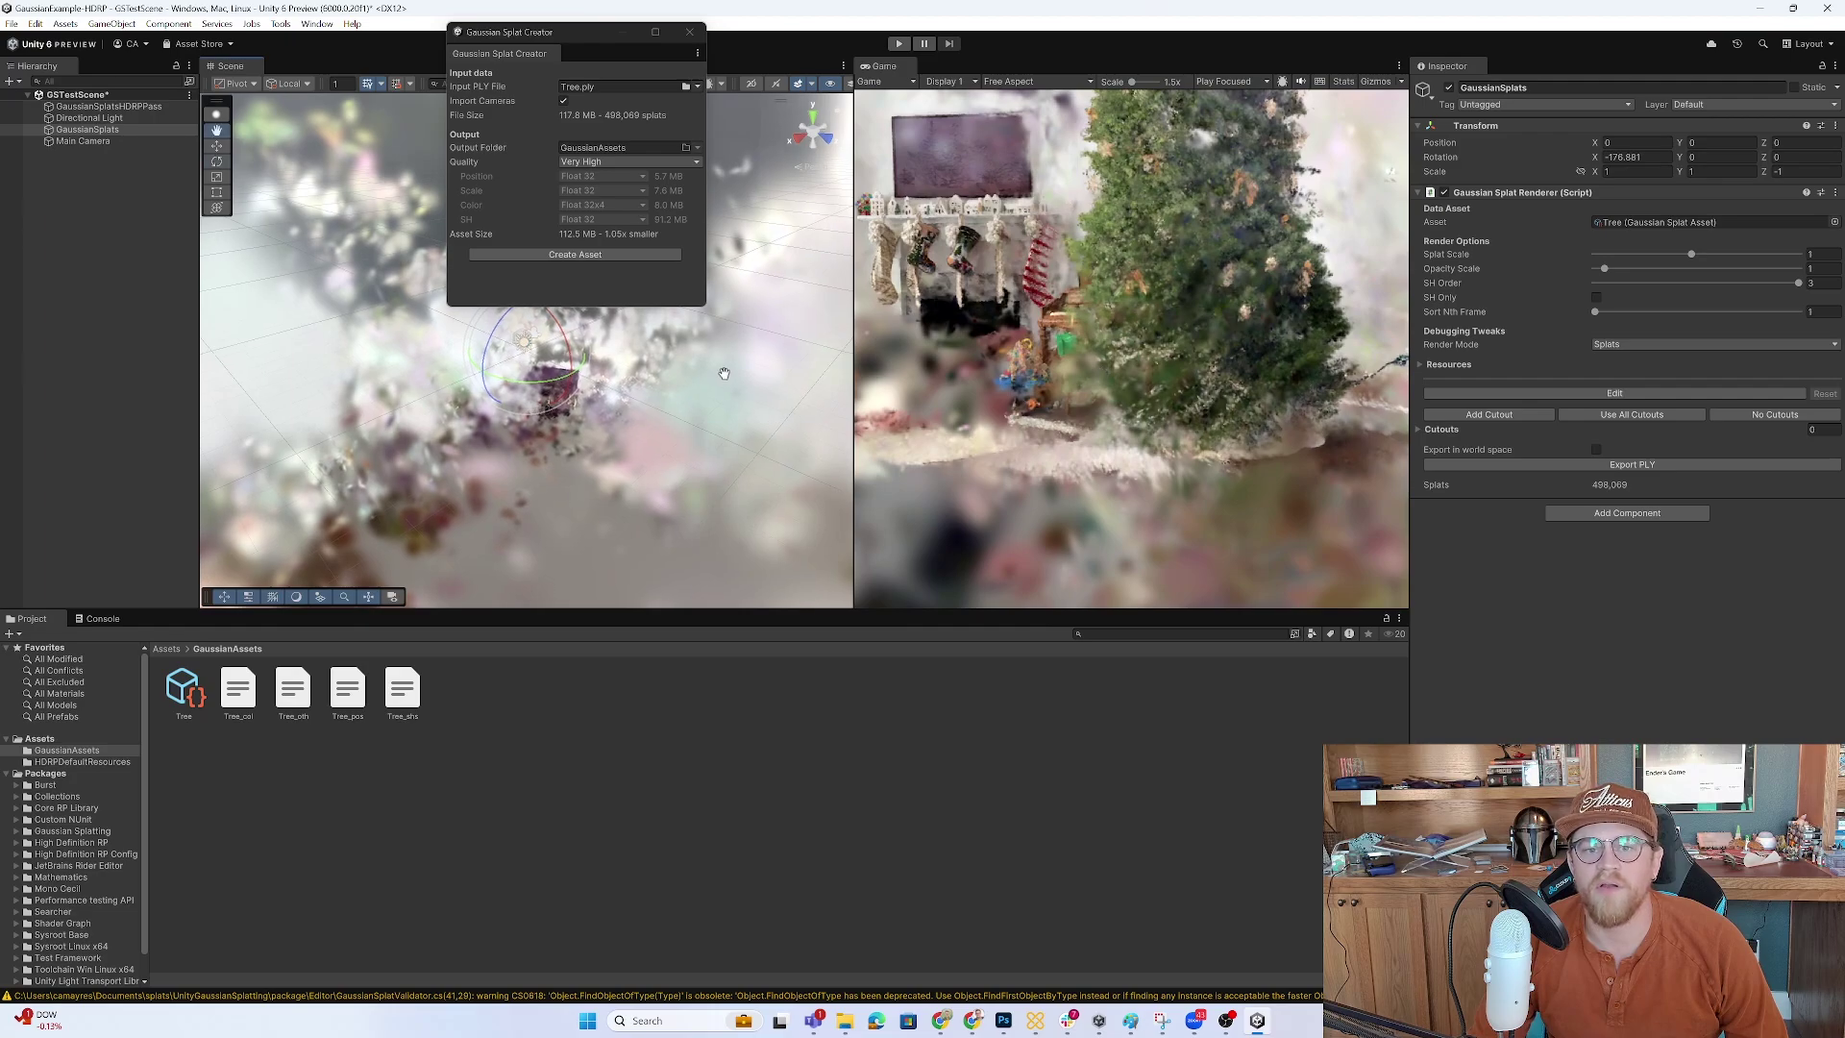
pyautogui.moveTo(728, 374); pyautogui.dragTo(747, 379, button='middle')
pyautogui.scroll(10, 748, 379)
pyautogui.keyDown('alt'); pyautogui.moveTo(748, 379); pyautogui.dragTo(728, 385); pyautogui.keyUp('alt')
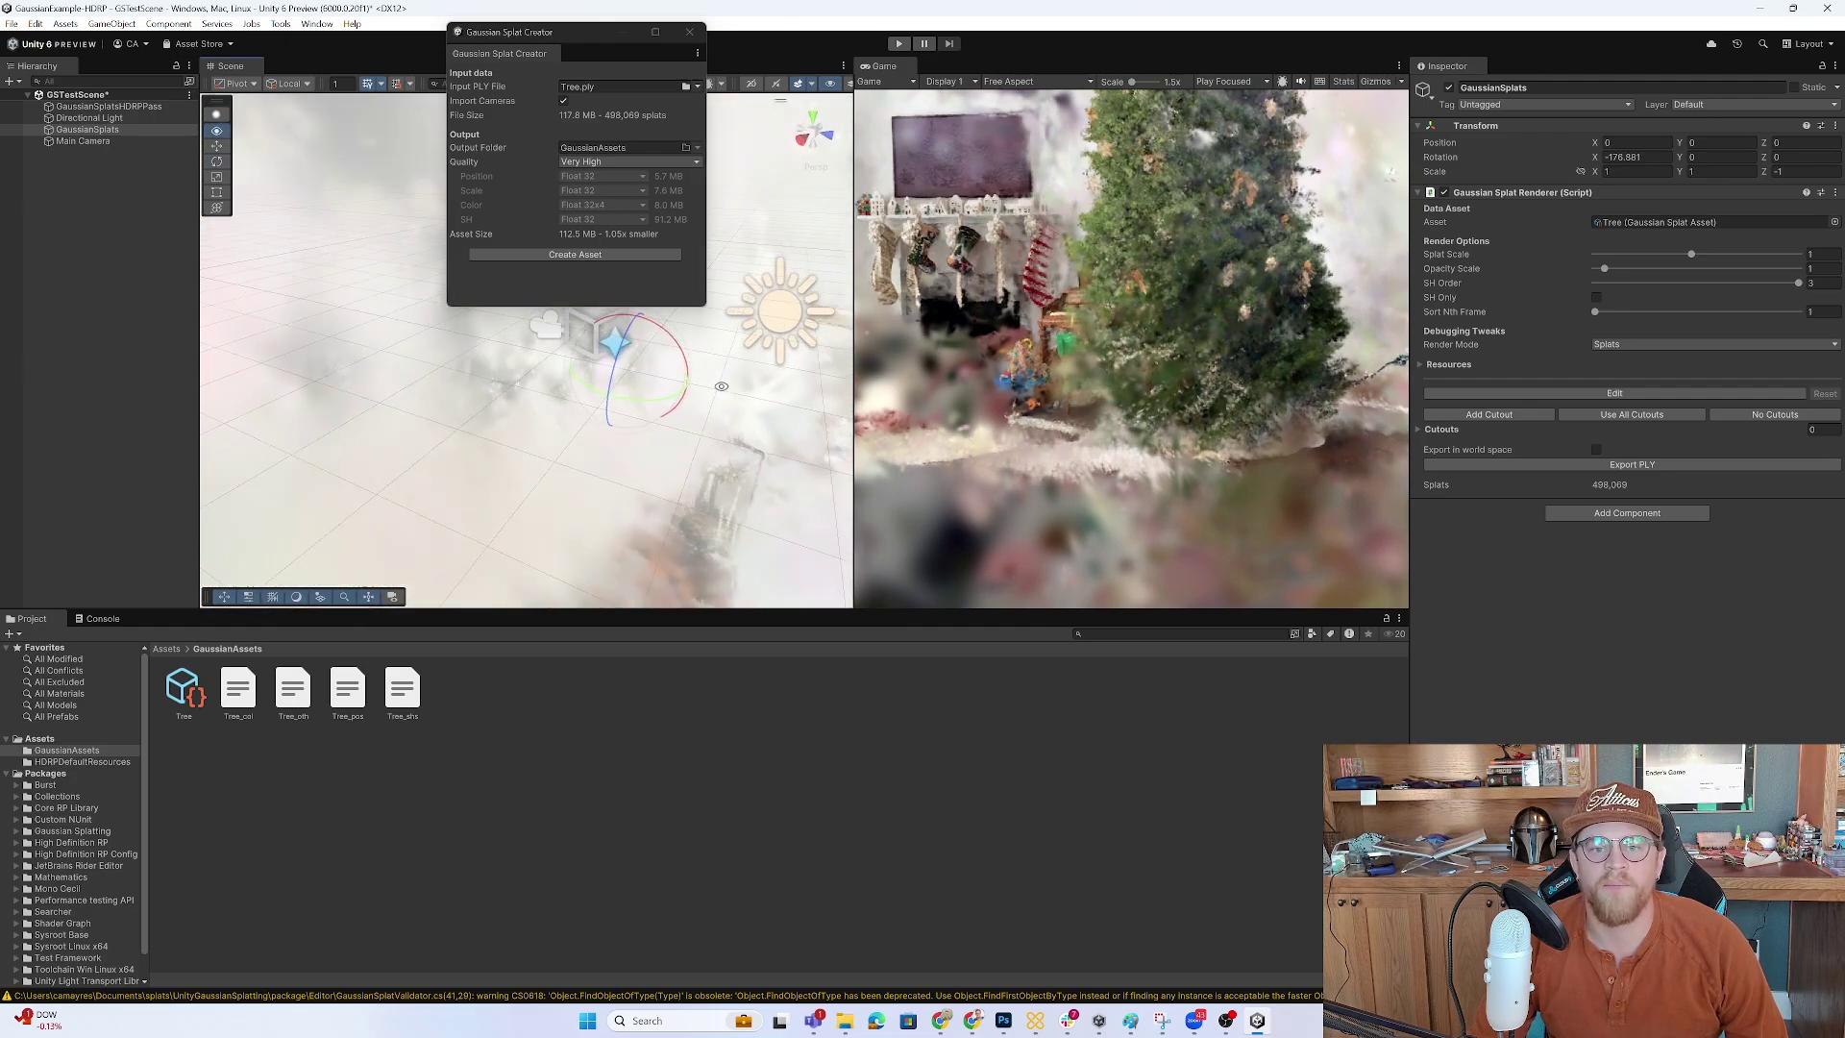
pyautogui.moveTo(728, 385); pyautogui.dragTo(1091, 259, button='right')
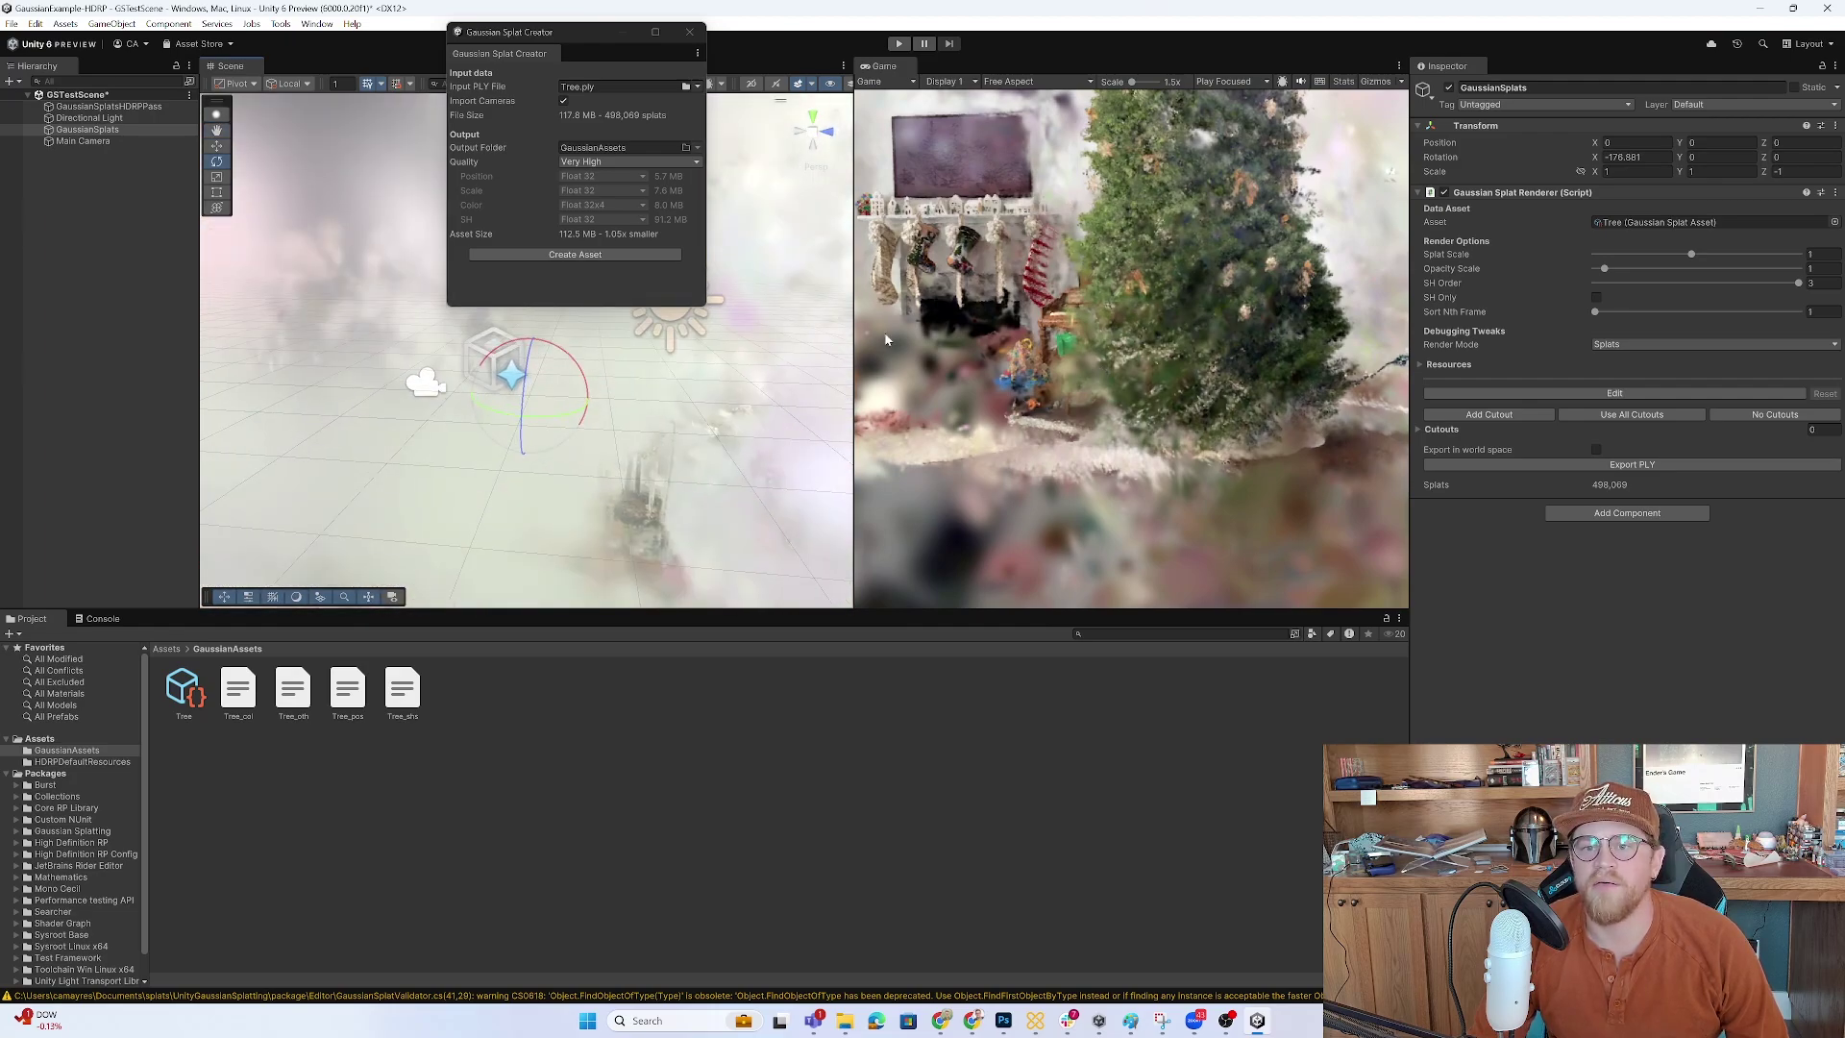
pyautogui.click(686, 34)
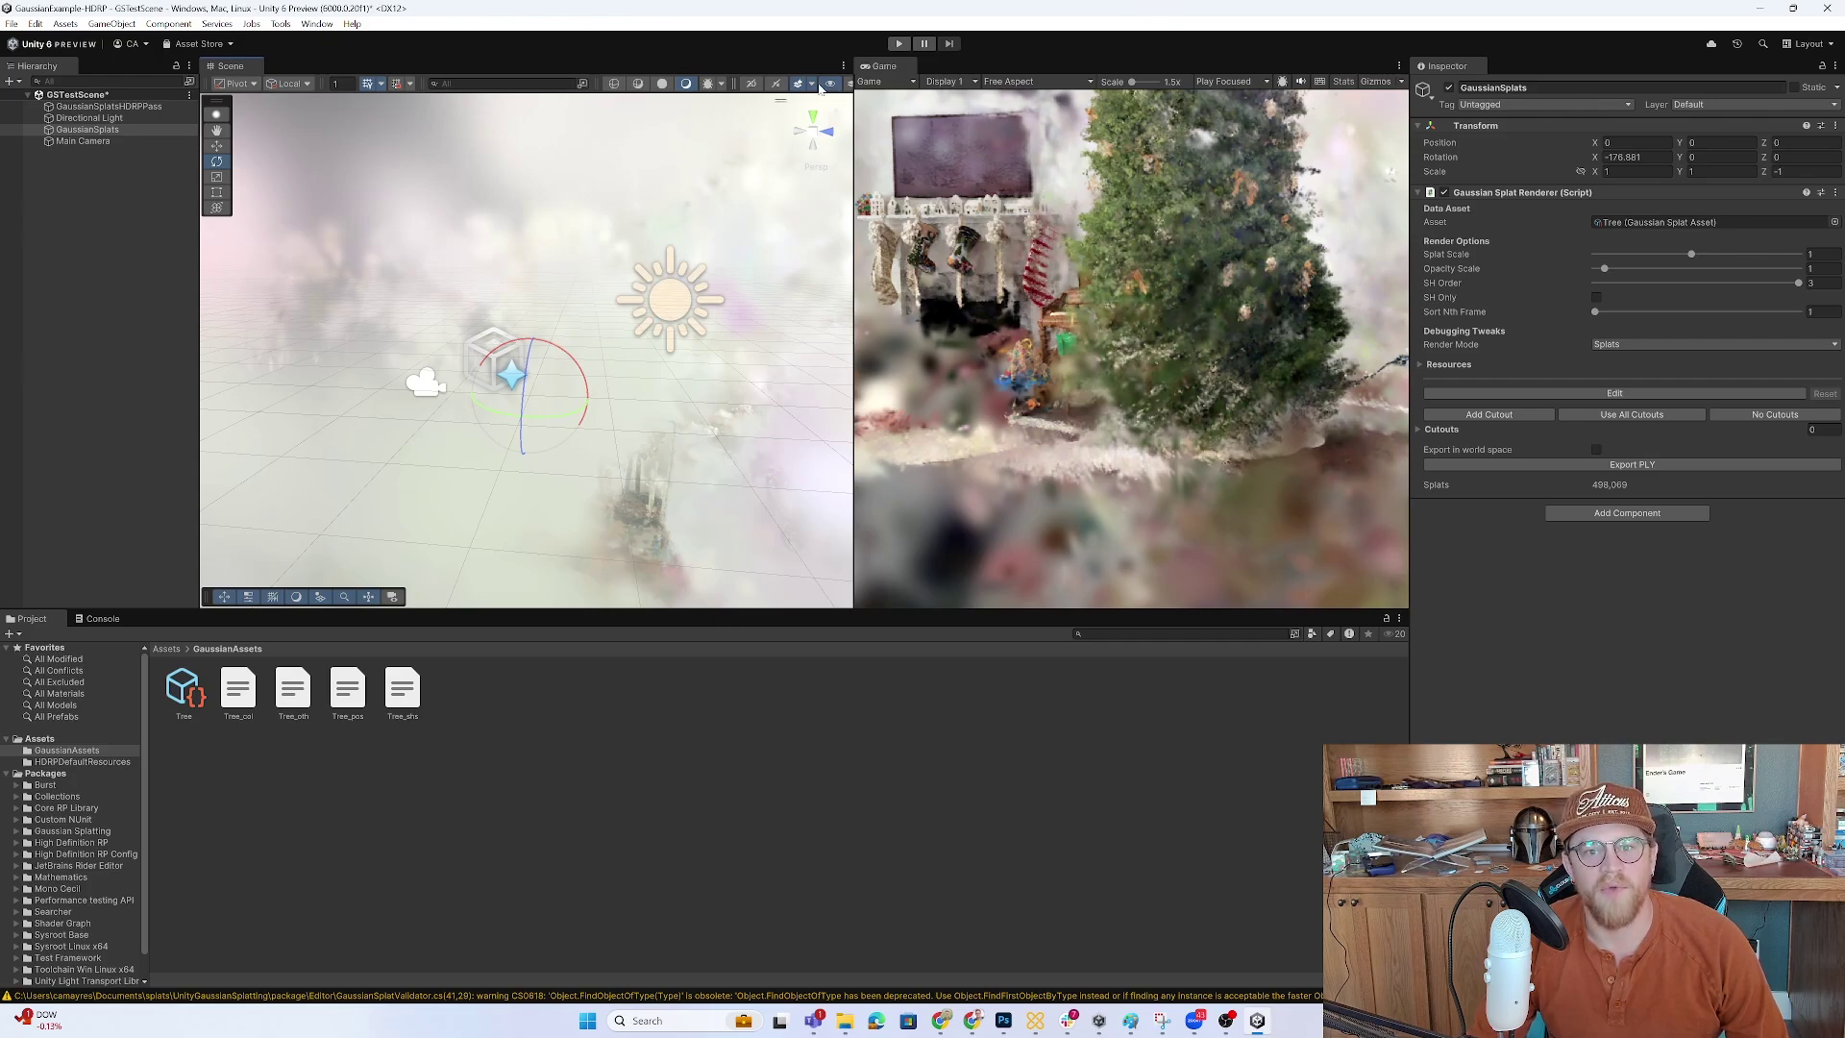
# Enlarge the Scene view, dock the Game view as a tab beside it, and bring the Scene view back to the front.
pyautogui.moveTo(854, 111); pyautogui.dragTo(1012, 116)
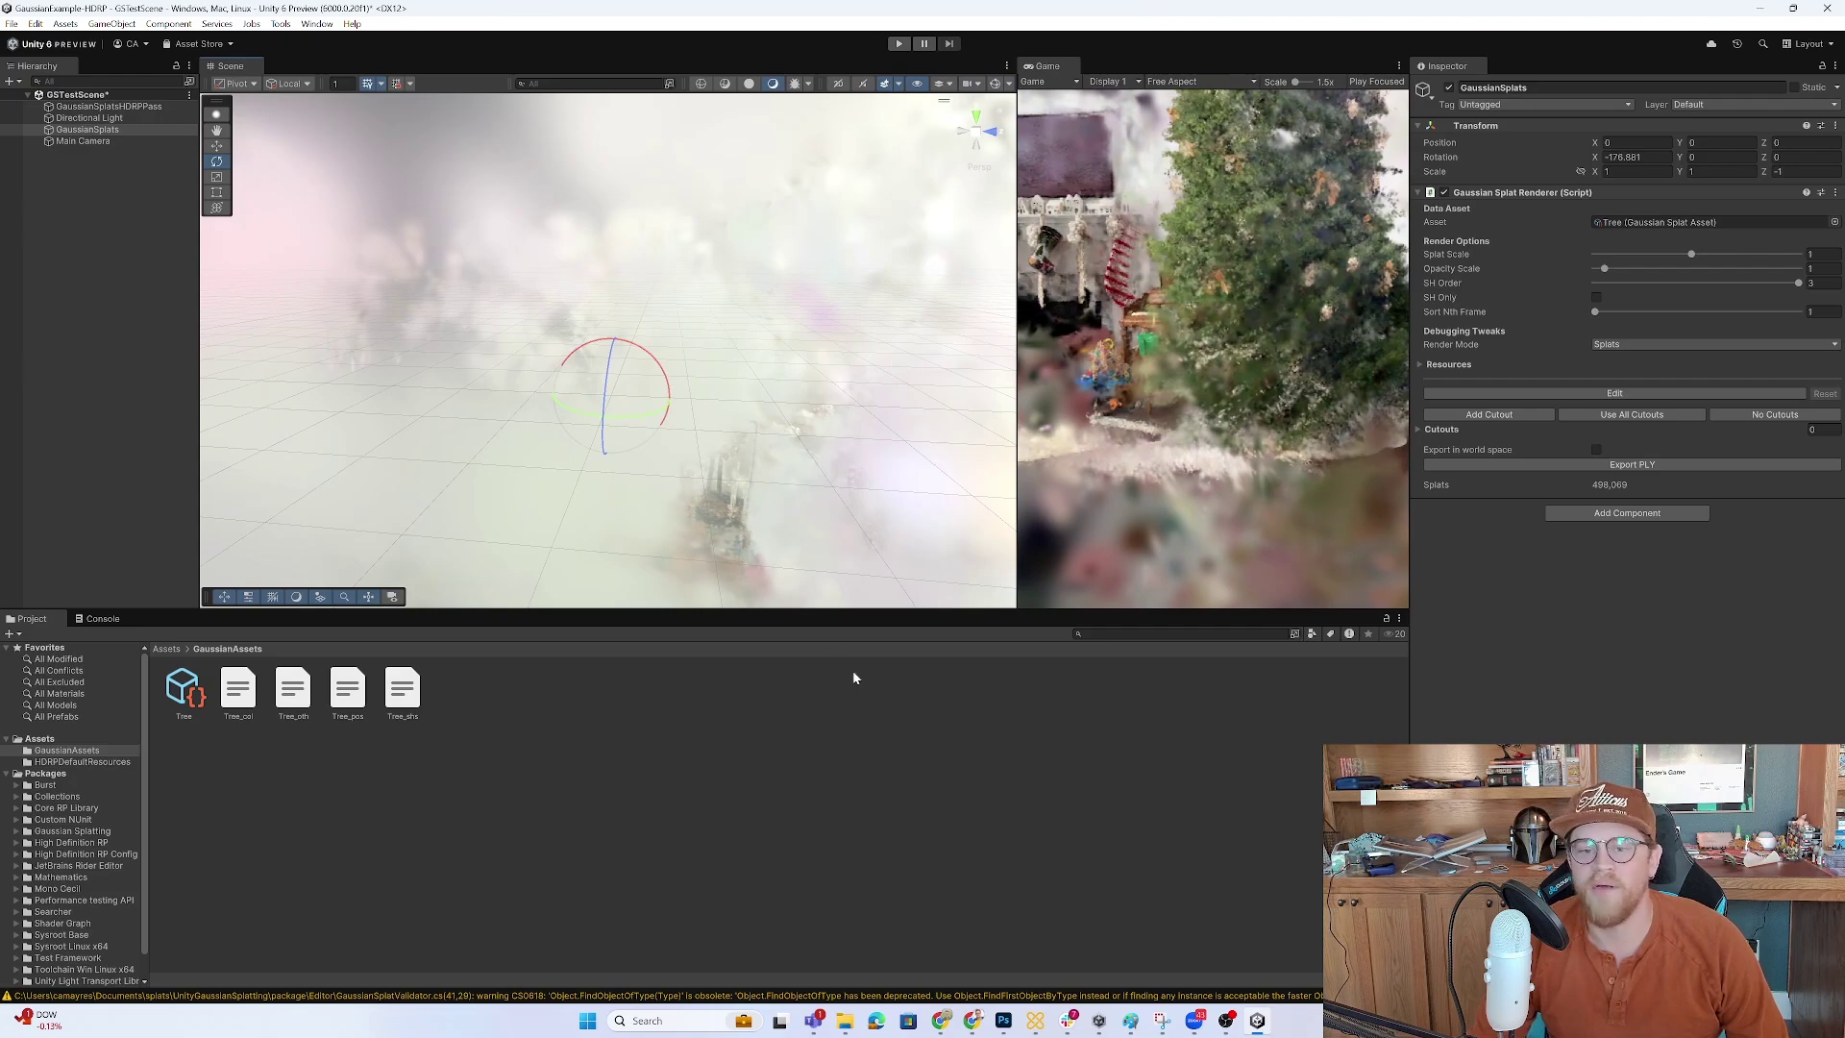
pyautogui.moveTo(879, 610); pyautogui.dragTo(879, 840)
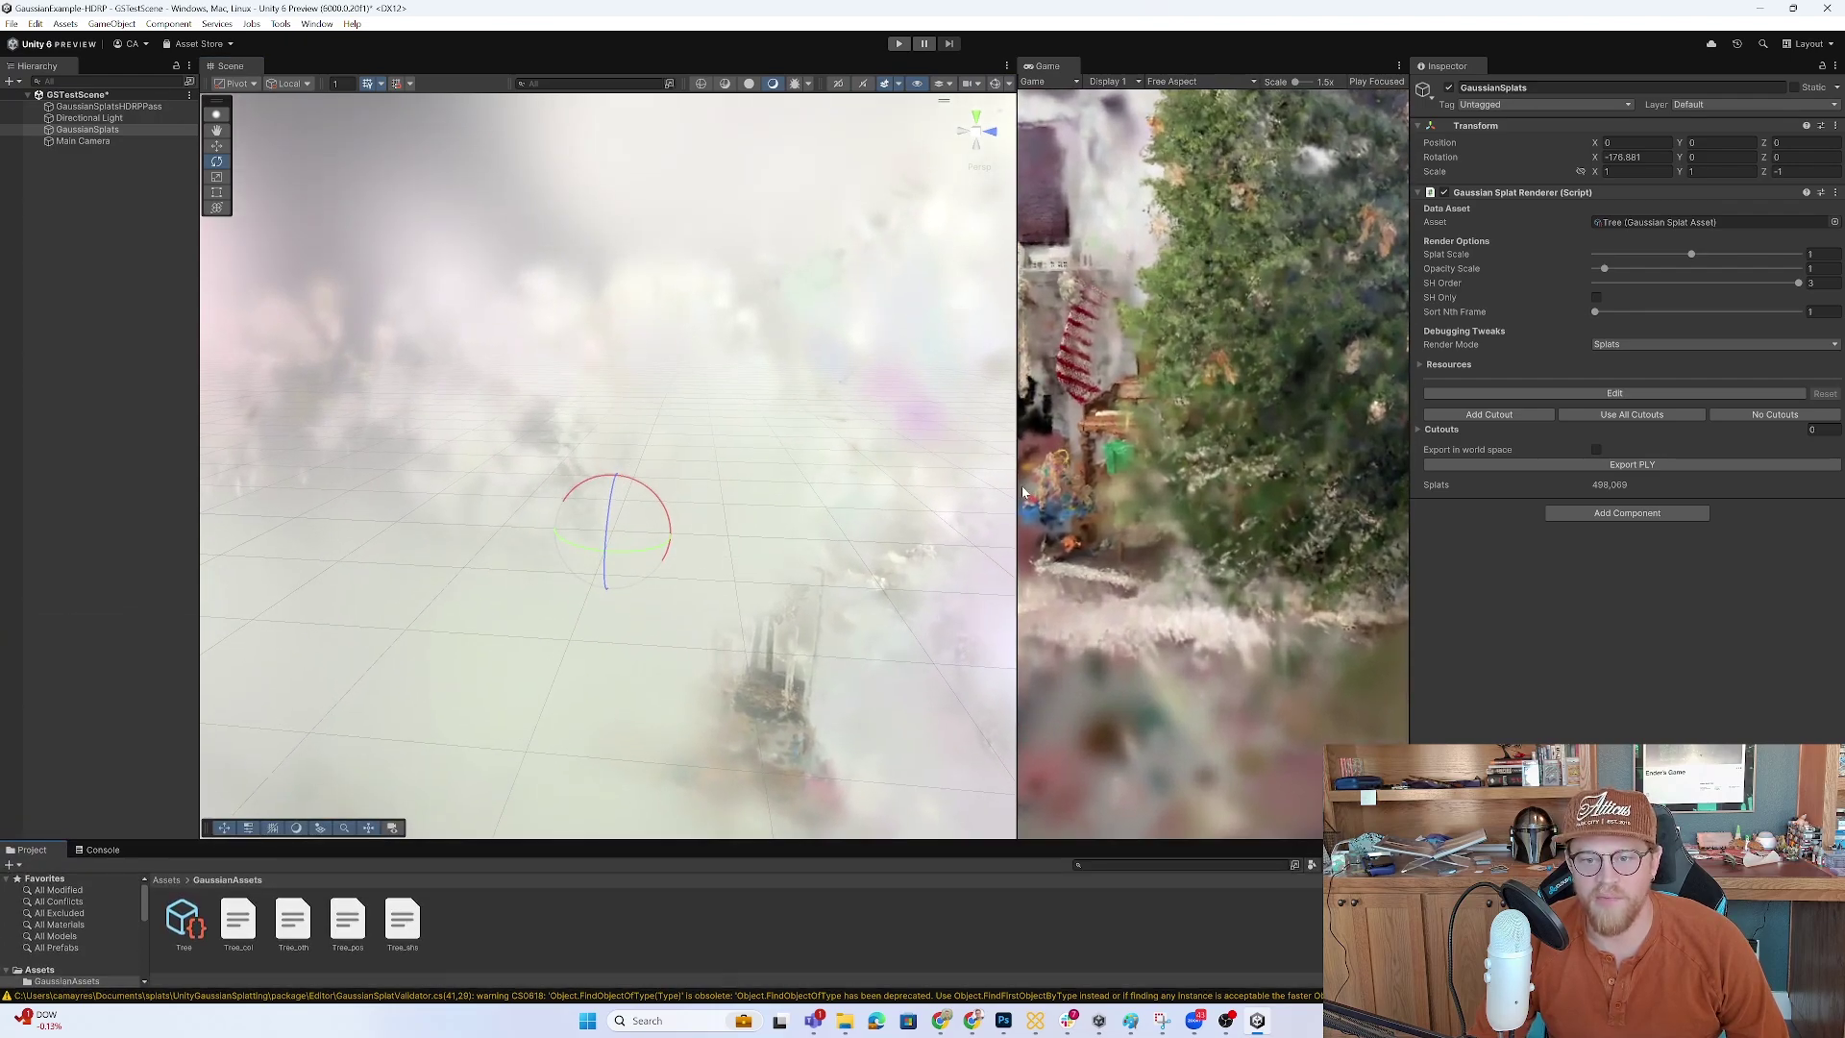
pyautogui.moveTo(631, 71); pyautogui.dragTo(634, 73)
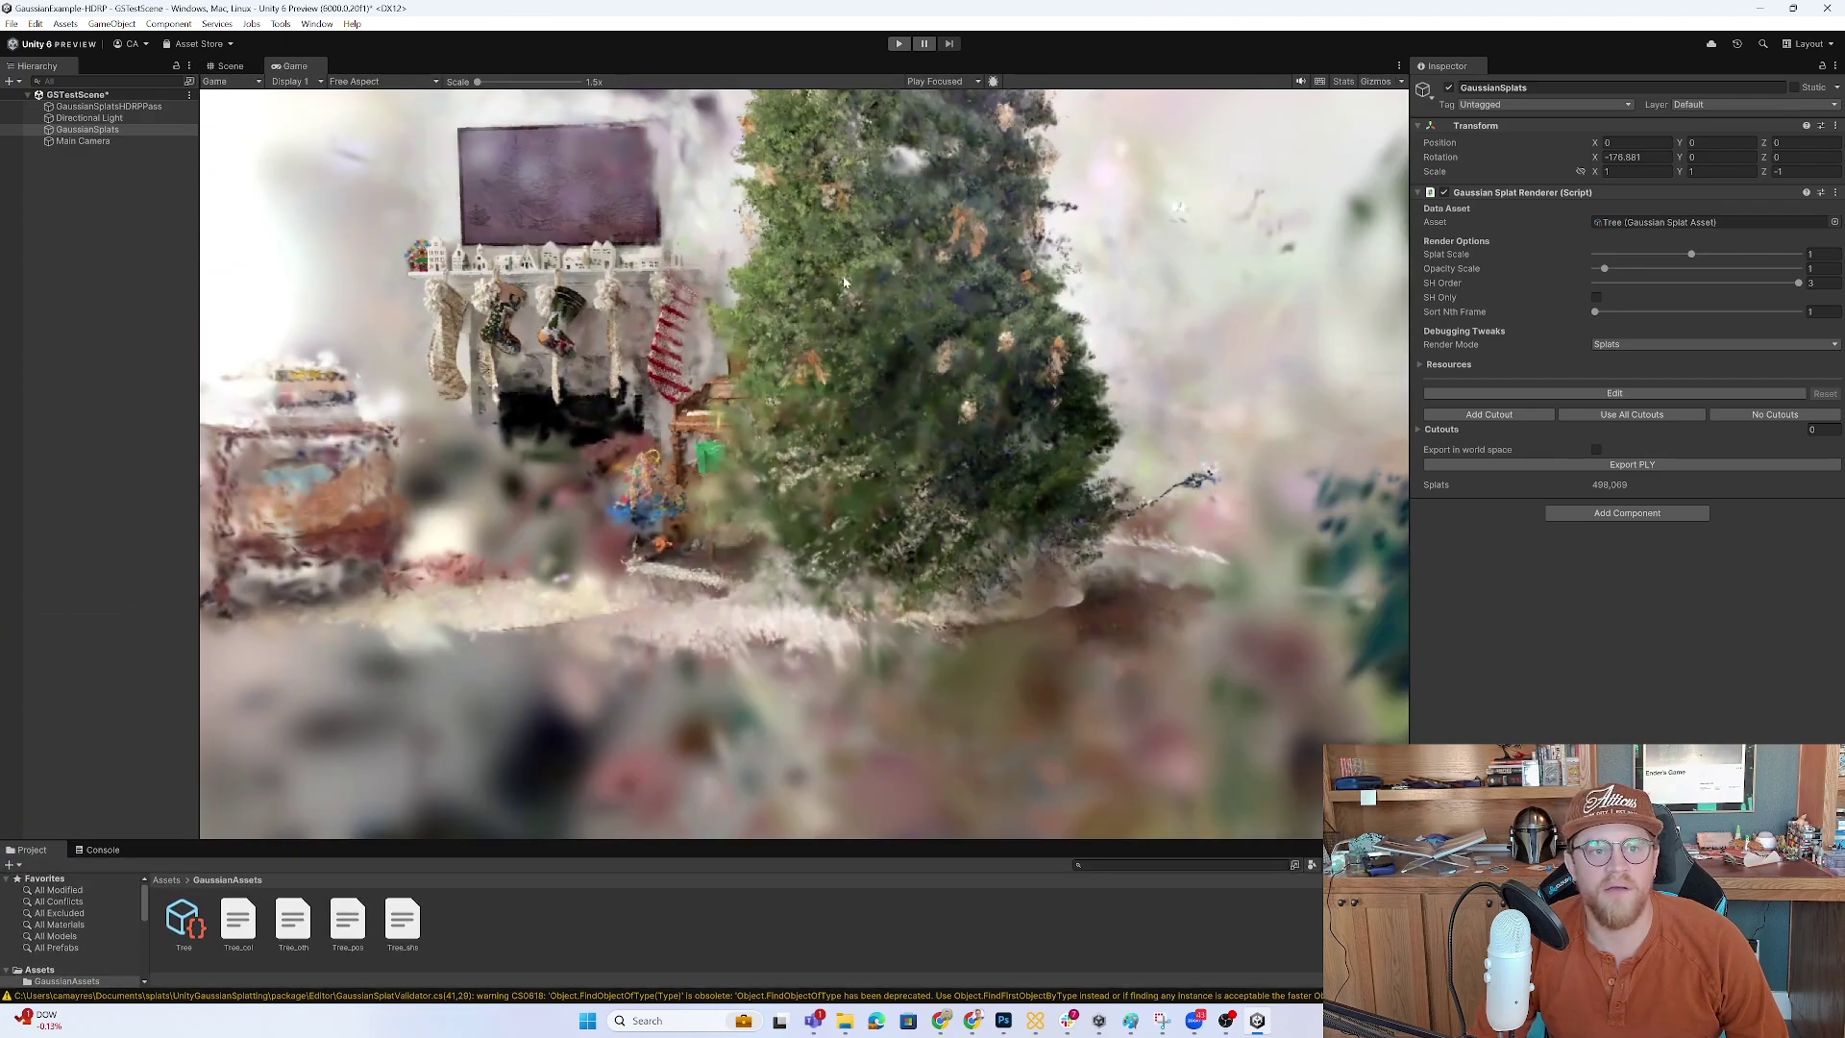
pyautogui.click(224, 68)
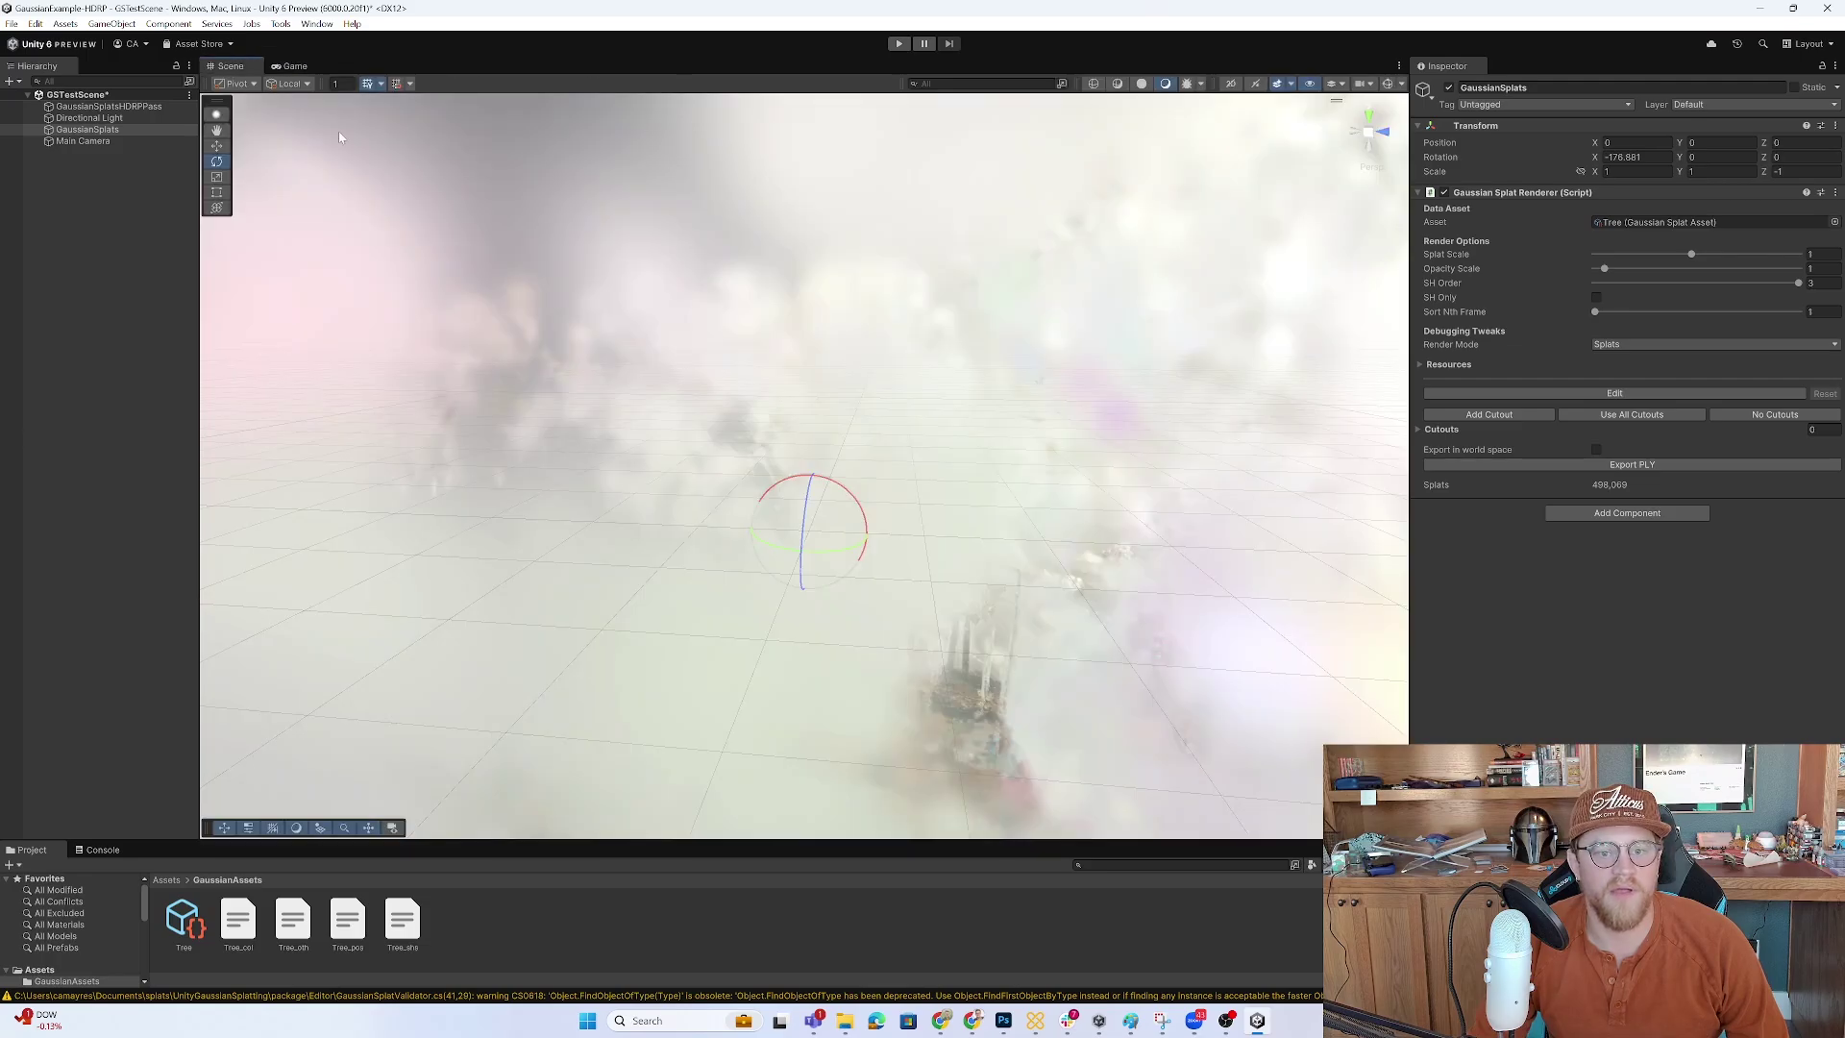
# Navigate through the splat to the fireplace and examine the picture above the mantel up close.
pyautogui.moveTo(920, 505); pyautogui.dragTo(808, 278, button='middle')
pyautogui.scroll(8, 1034, 499)
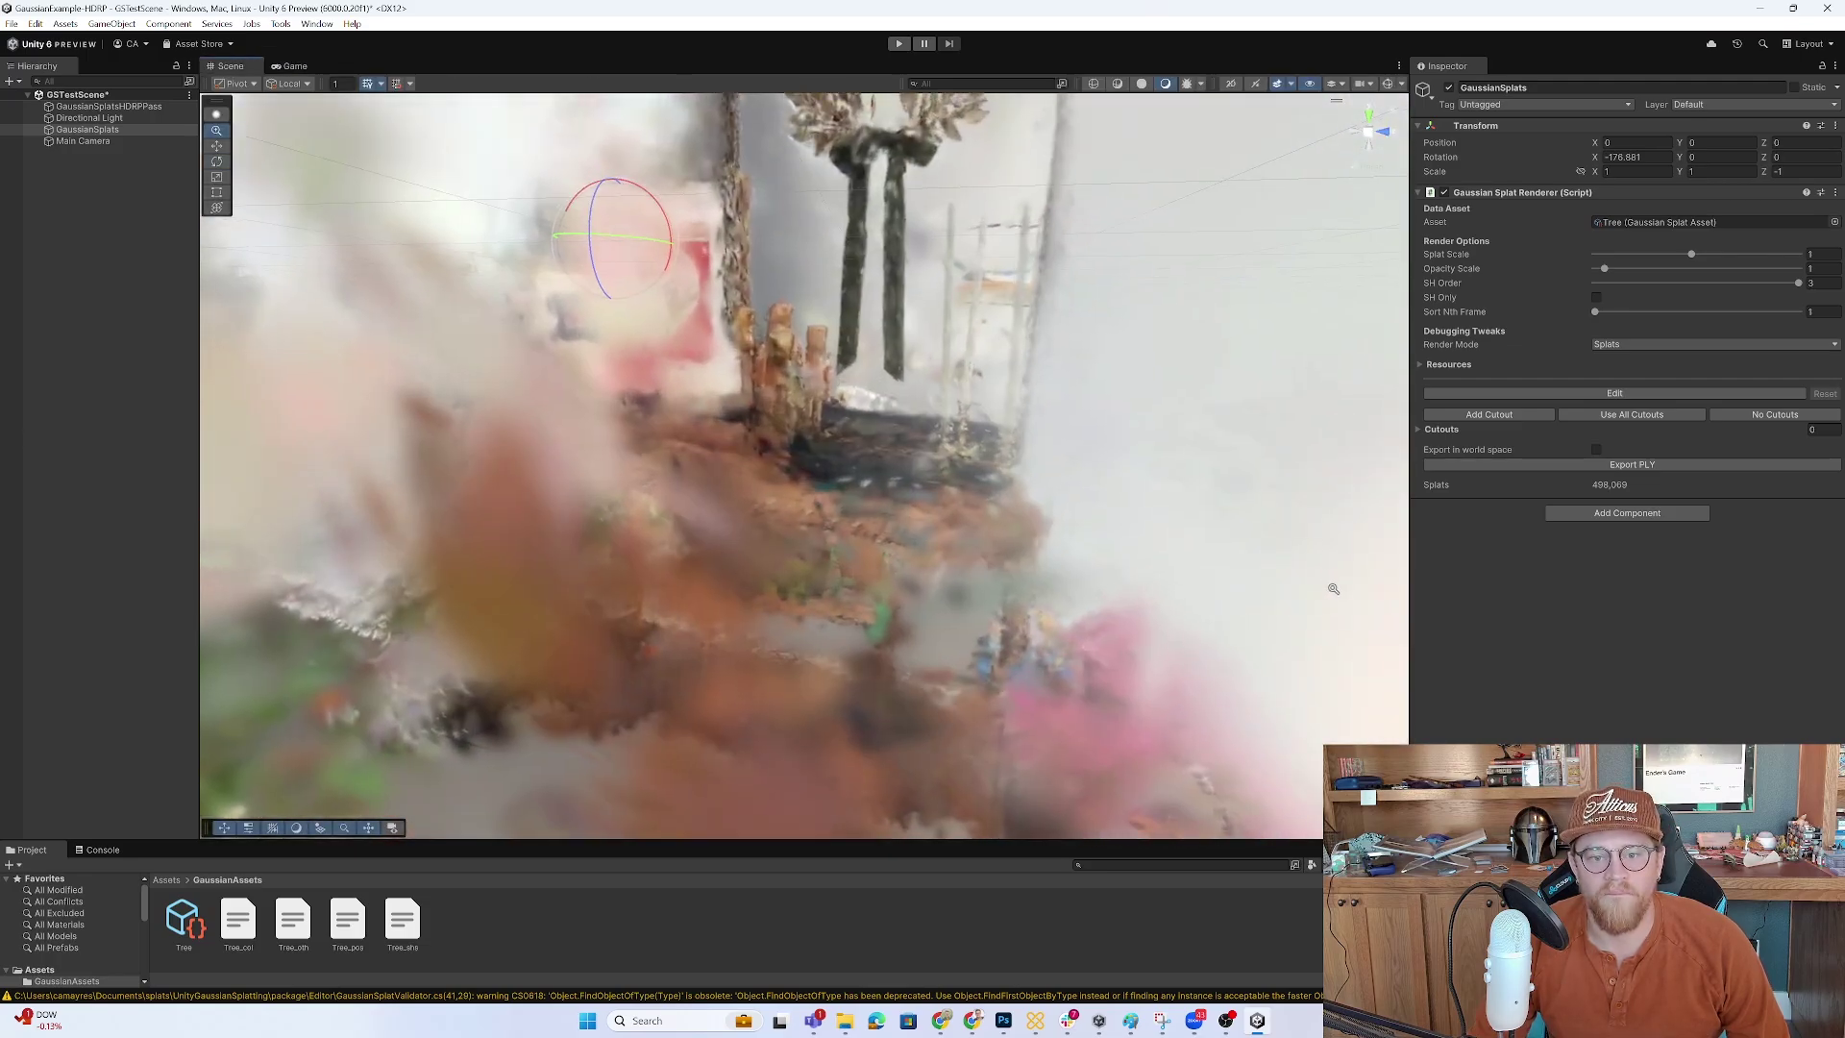
pyautogui.keyDown('alt'); pyautogui.moveTo(1000, 489); pyautogui.dragTo(1092, 481); pyautogui.keyUp('alt')
pyautogui.moveTo(1091, 481); pyautogui.dragTo(1113, 444, button='right')
pyautogui.keyDown('alt'); pyautogui.moveTo(938, 470); pyautogui.dragTo(817, 461); pyautogui.keyUp('alt')
pyautogui.keyDown('alt'); pyautogui.moveTo(817, 461); pyautogui.dragTo(757, 416, button='right'); pyautogui.keyUp('alt')
pyautogui.moveTo(755, 414)
pyautogui.mouseDown(button='middle')
pyautogui.moveTo(1001, 517)
pyautogui.moveTo(999, 500)
pyautogui.moveTo(750, 471)
pyautogui.moveTo(812, 480)
pyautogui.moveTo(1001, 700)
pyautogui.moveTo(1035, 691)
pyautogui.mouseUp(button='middle')
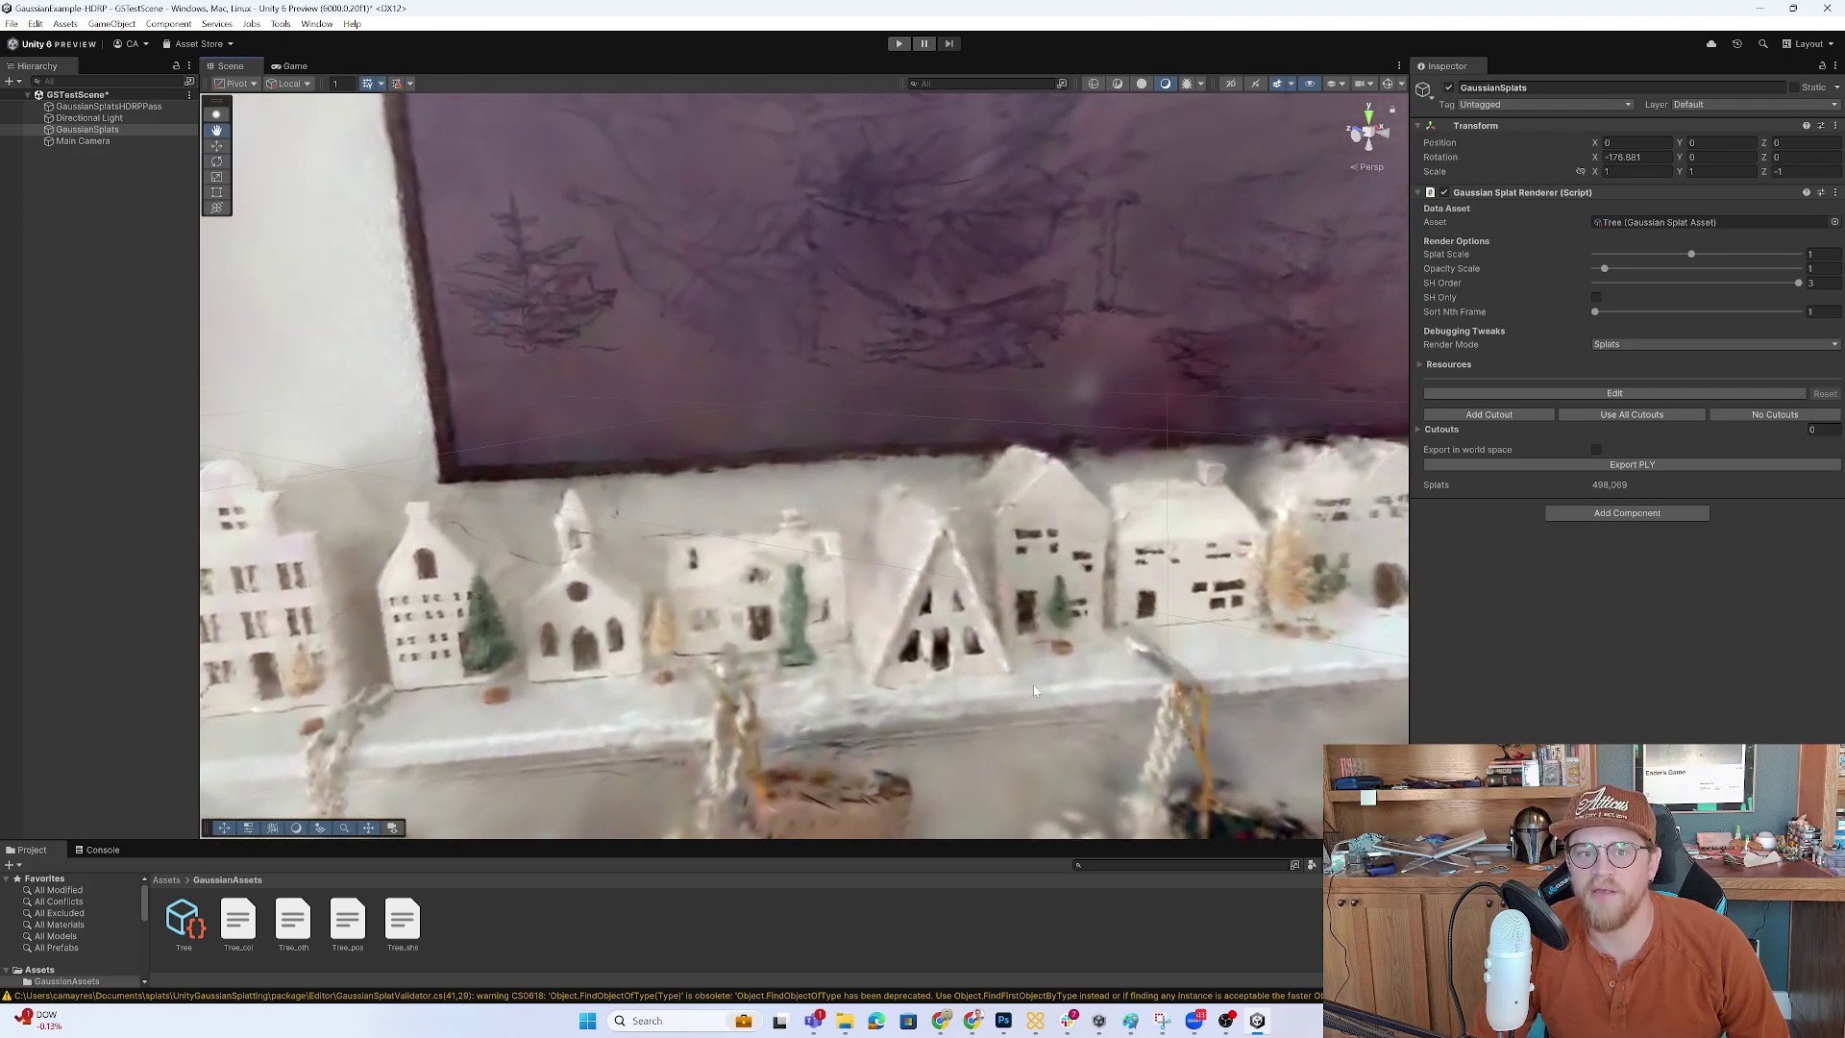
pyautogui.moveTo(1035, 691)
pyautogui.mouseDown(button='right')
pyautogui.moveTo(1009, 536)
pyautogui.moveTo(1083, 519)
pyautogui.moveTo(931, 334)
pyautogui.moveTo(795, 465)
pyautogui.moveTo(886, 249)
pyautogui.mouseUp(button='right')
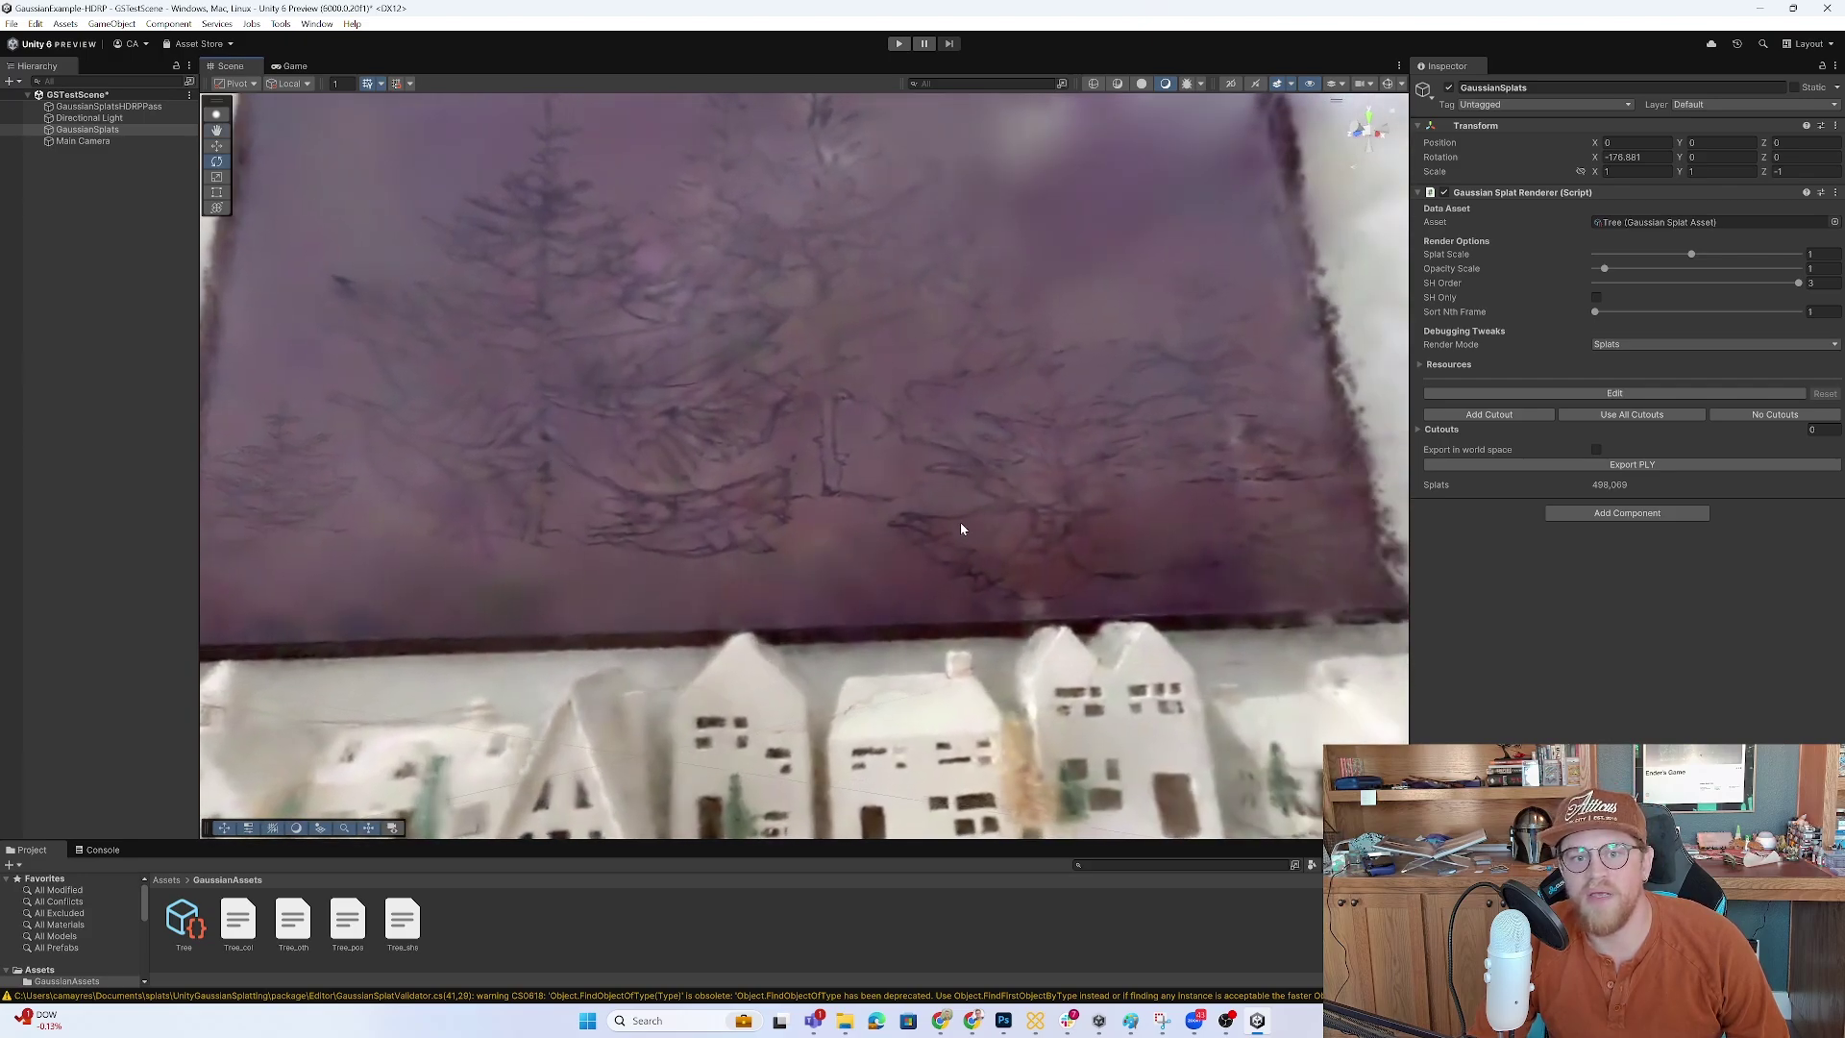
# Examine the miniature houses on the mantel and the hanging stockings in the splat.
pyautogui.moveTo(958, 530); pyautogui.dragTo(942, 486, button='middle')
pyautogui.moveTo(942, 486); pyautogui.dragTo(1008, 560, button='right')
pyautogui.moveTo(1008, 559); pyautogui.dragTo(980, 423, button='middle')
pyautogui.scroll(-5, 981, 480)
pyautogui.moveTo(980, 610); pyautogui.dragTo(848, 481, button='middle')
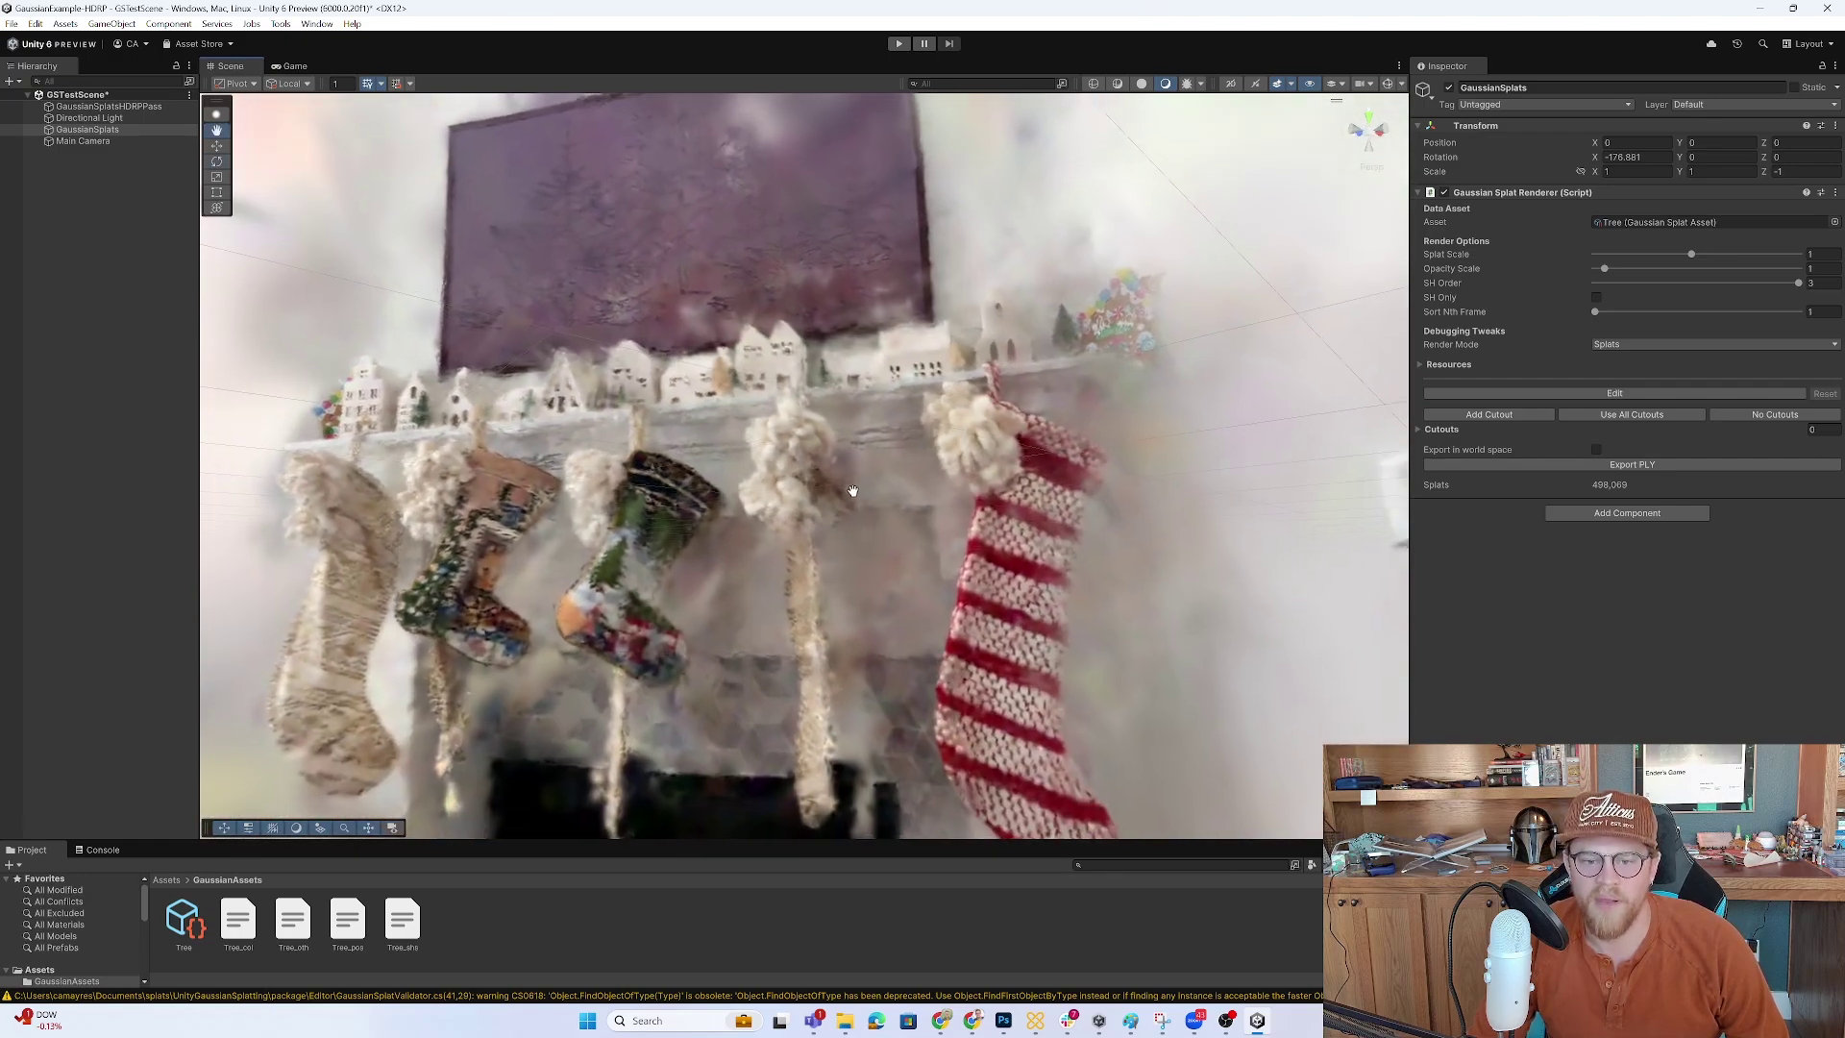
pyautogui.moveTo(848, 482); pyautogui.dragTo(902, 451, button='right')
pyautogui.keyDown('alt'); pyautogui.moveTo(901, 450); pyautogui.dragTo(853, 485); pyautogui.keyUp('alt')
pyautogui.moveTo(853, 485); pyautogui.dragTo(751, 706, button='middle')
pyautogui.scroll(10, 705, 580)
pyautogui.scroll(-10, 705, 580)
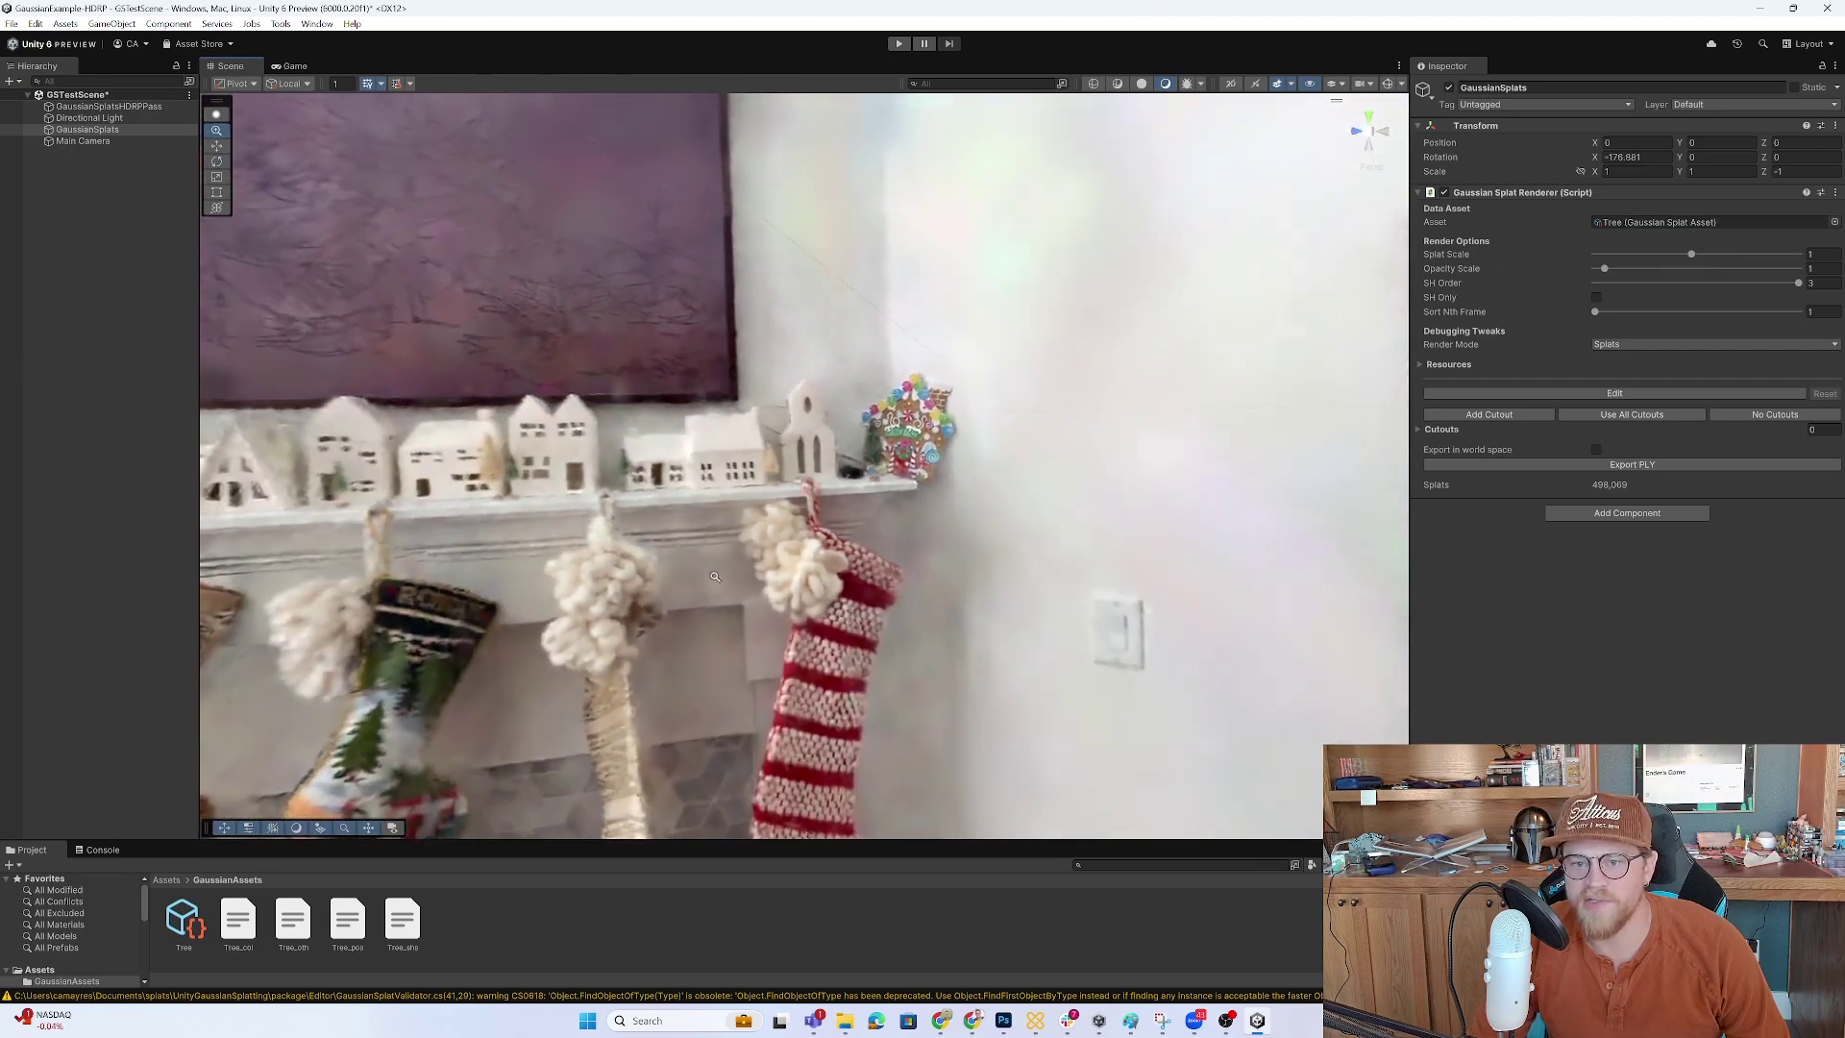
# Examine the toy pile, the piano and its bench beside the fireplace in the splat.
pyautogui.moveTo(834, 510); pyautogui.dragTo(988, 567, button='right')
pyautogui.keyDown('alt'); pyautogui.moveTo(988, 567); pyautogui.dragTo(1046, 540); pyautogui.keyUp('alt')
pyautogui.moveTo(1045, 540); pyautogui.dragTo(969, 429, button='middle')
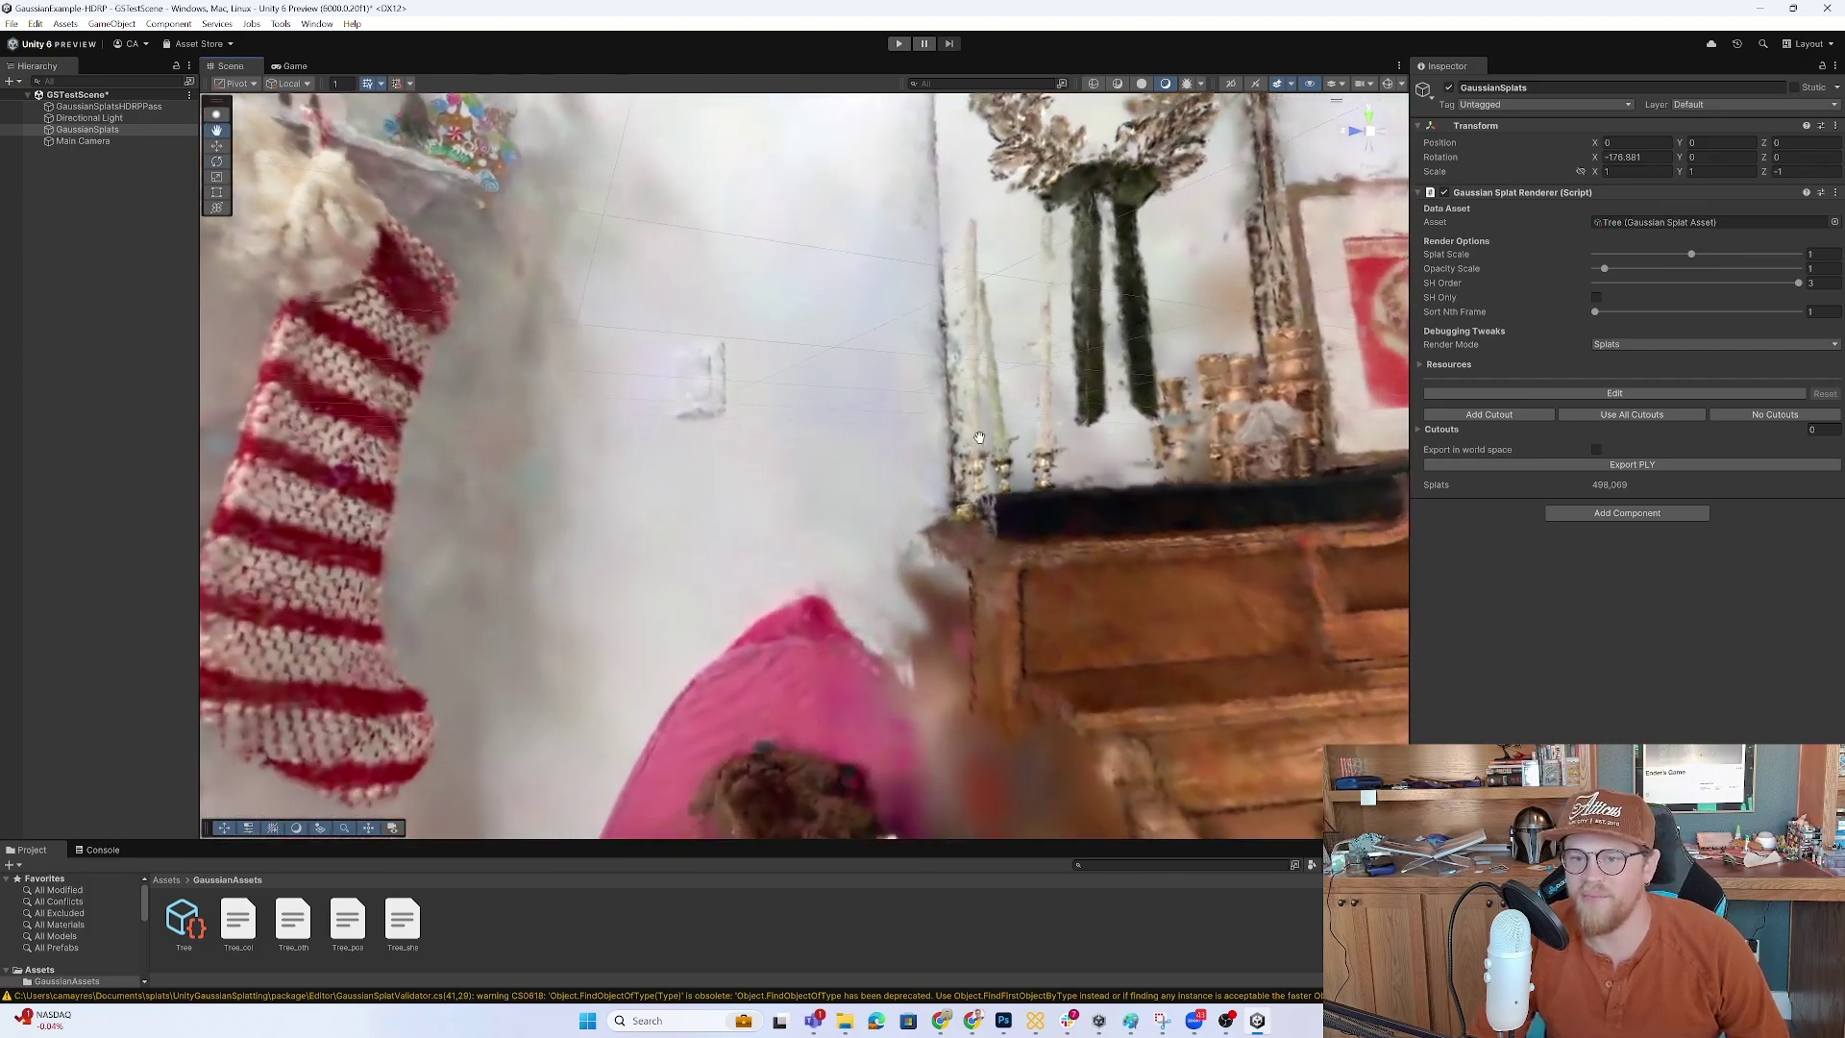
pyautogui.scroll(-8, 968, 429)
pyautogui.keyDown('alt'); pyautogui.moveTo(969, 430); pyautogui.dragTo(893, 616); pyautogui.keyUp('alt')
pyautogui.moveTo(893, 664); pyautogui.dragTo(882, 488, button='middle')
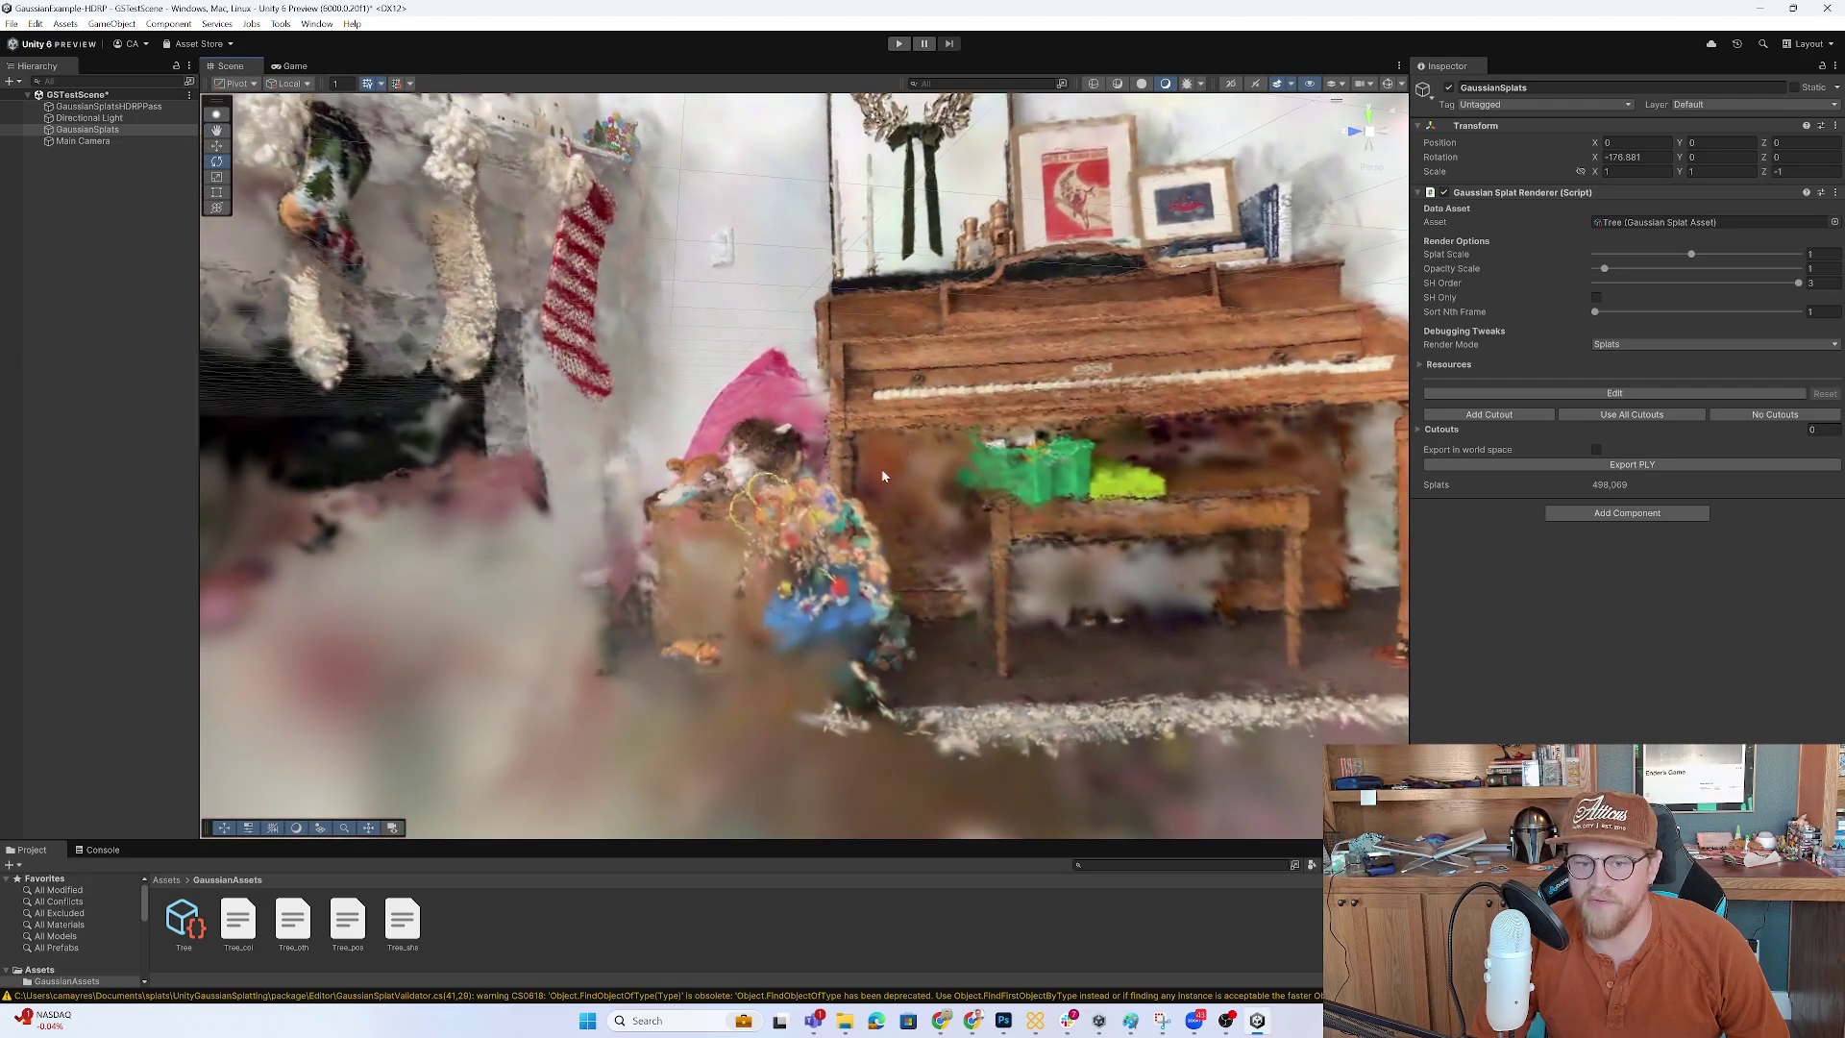
pyautogui.moveTo(882, 488); pyautogui.dragTo(863, 560, button='right')
pyautogui.moveTo(900, 473); pyautogui.dragTo(938, 528, button='middle')
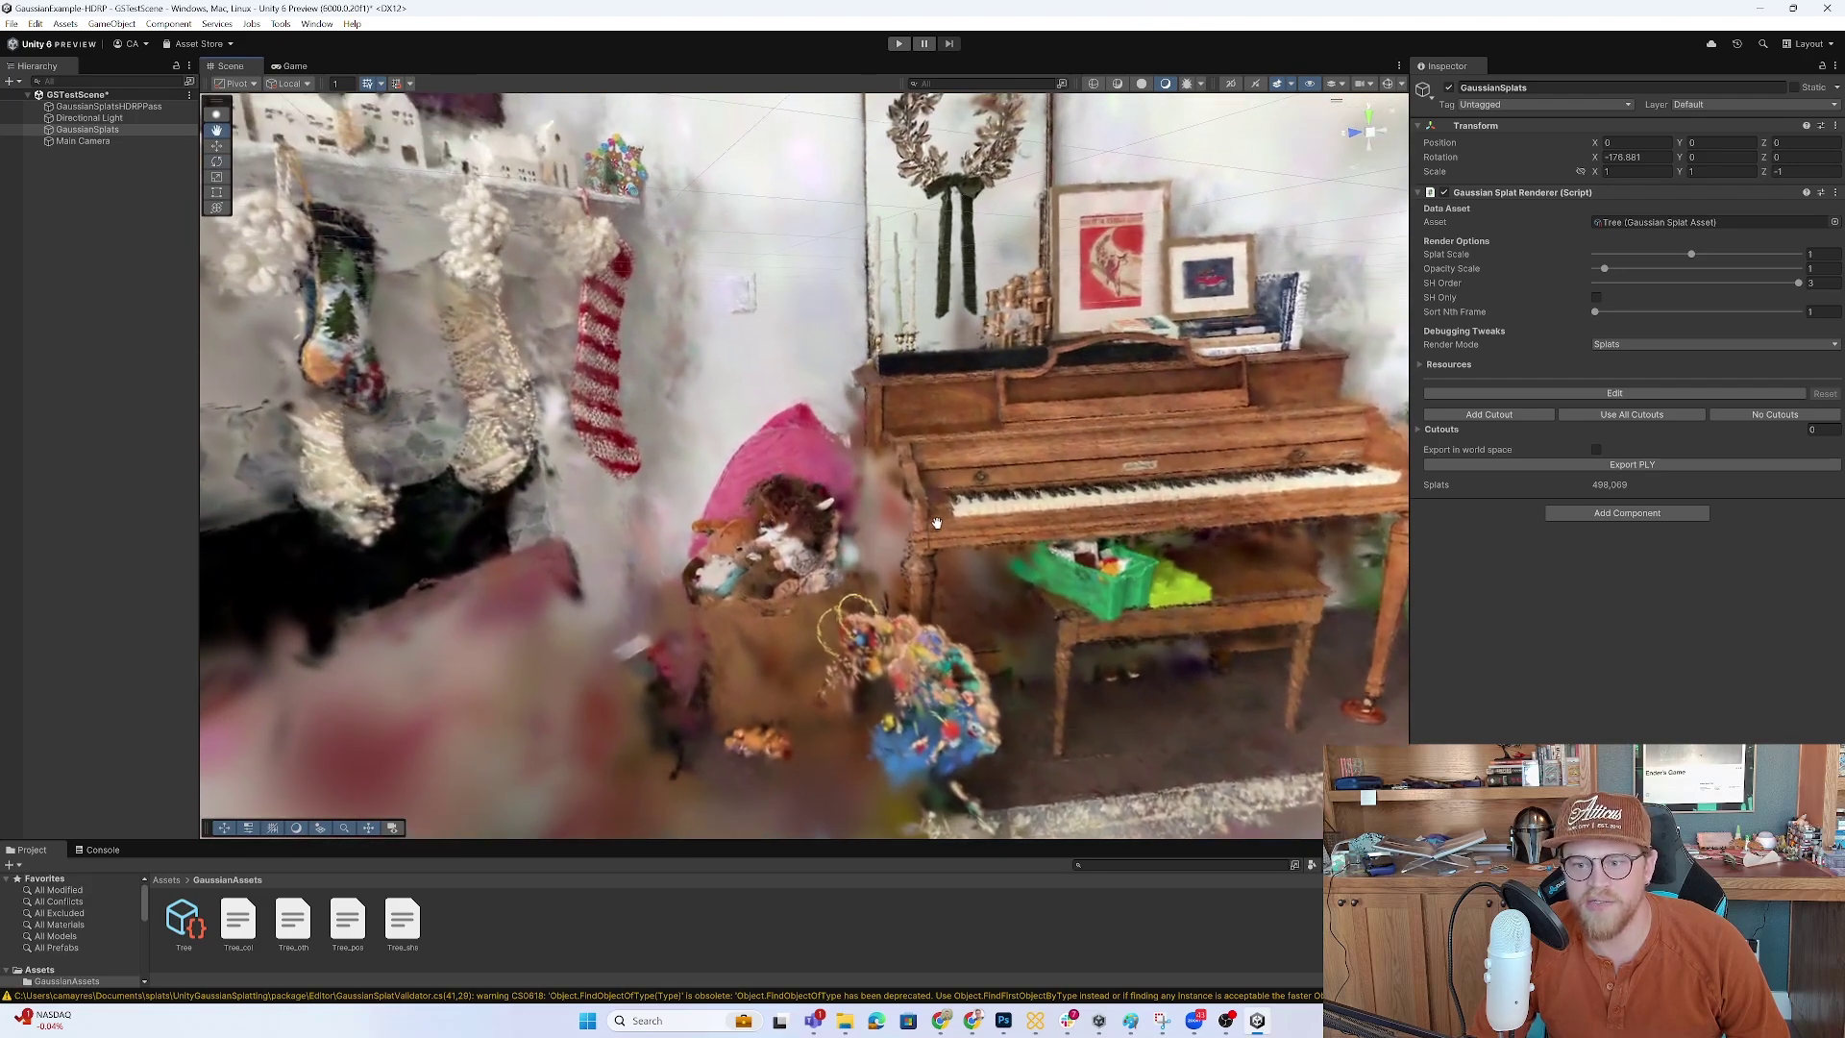
pyautogui.scroll(6, 964, 510)
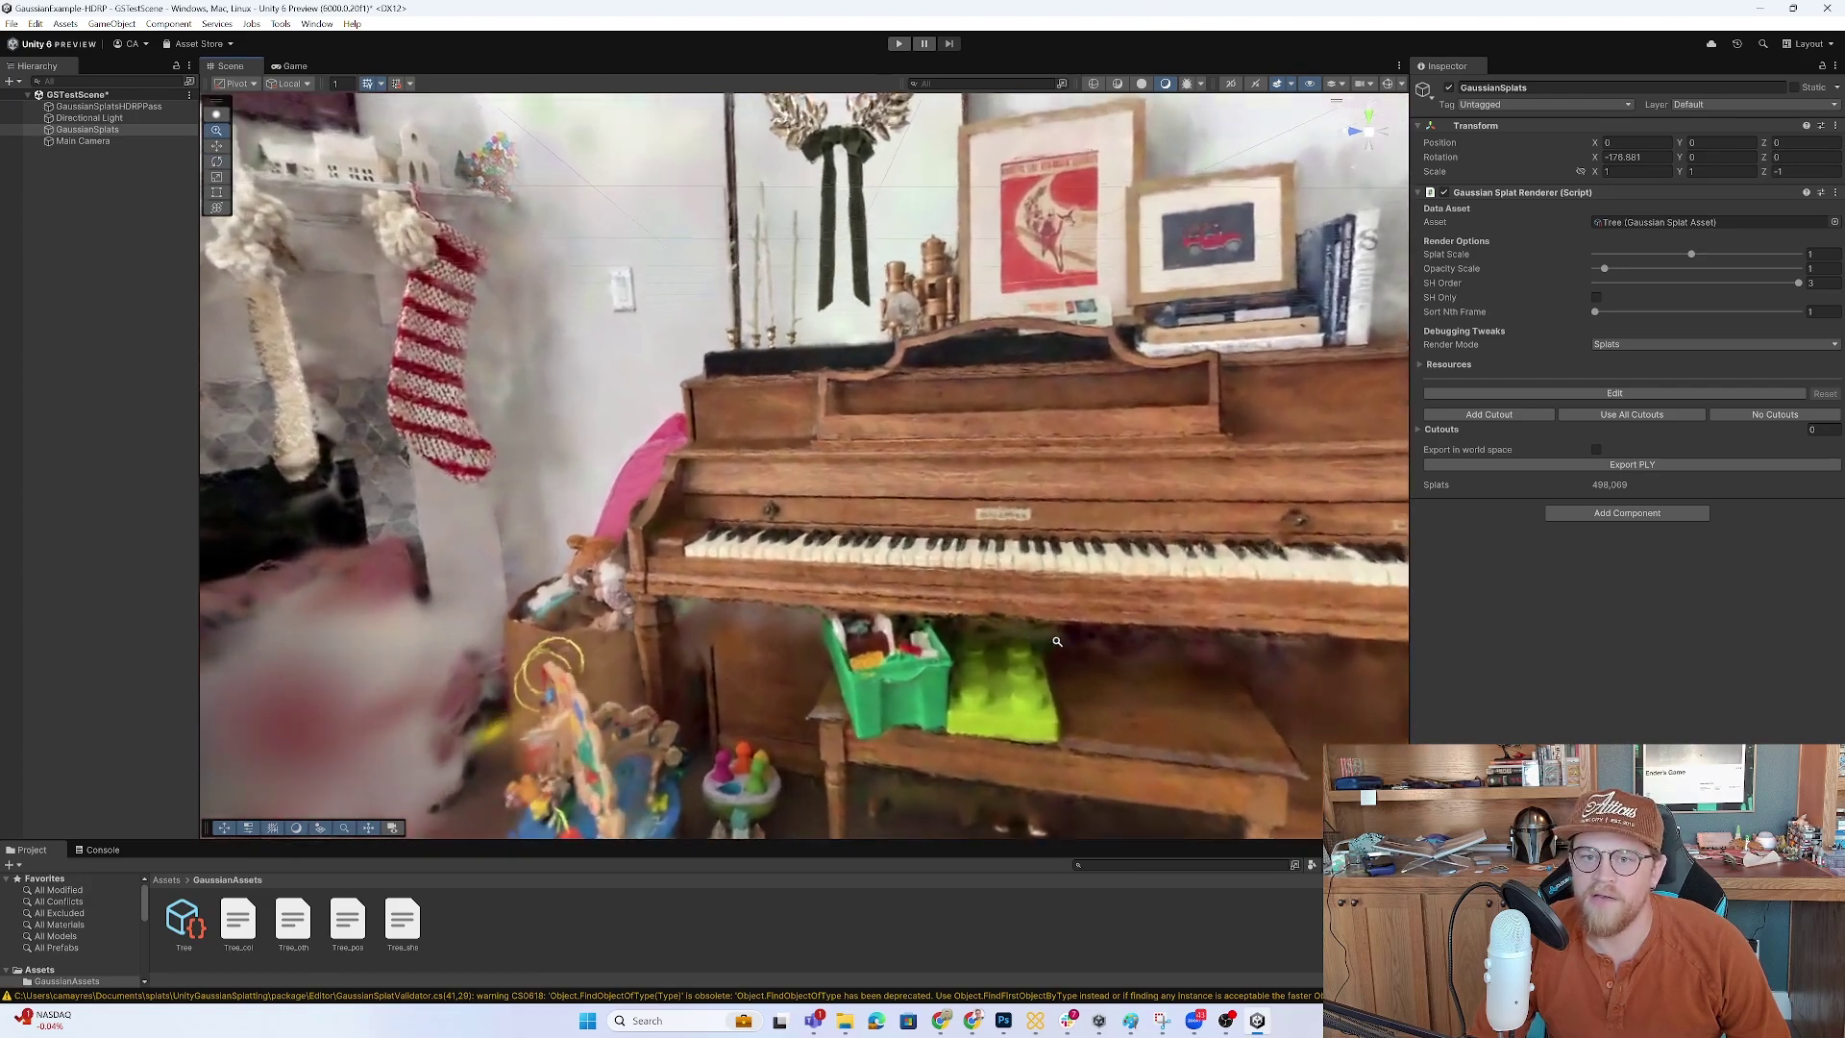
pyautogui.keyDown('alt'); pyautogui.moveTo(1057, 642); pyautogui.dragTo(1188, 654, button='right'); pyautogui.keyUp('alt')
pyautogui.moveTo(1103, 519); pyautogui.dragTo(1170, 785, button='middle')
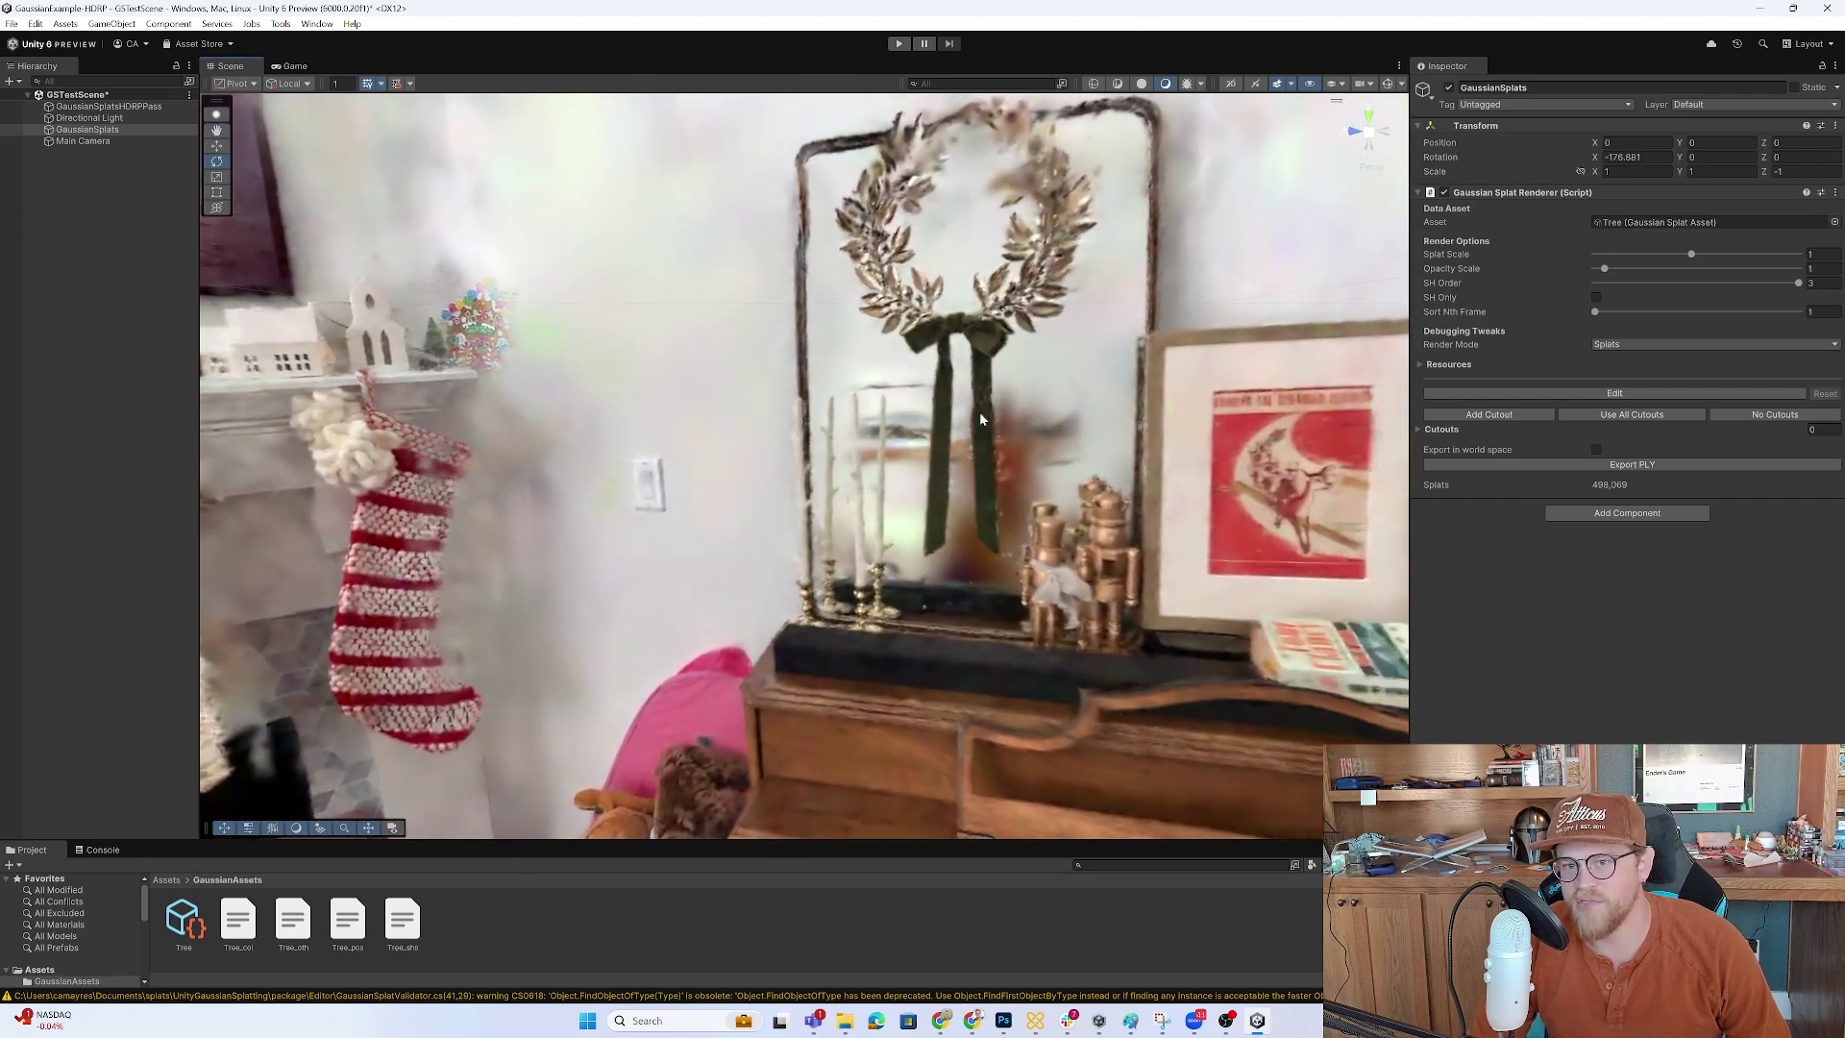
# Inspect the wreath, mirror, framed prints and books on top of the piano at close range.
pyautogui.keyDown('alt'); pyautogui.moveTo(980, 418); pyautogui.dragTo(1104, 477); pyautogui.keyUp('alt')
pyautogui.moveTo(1104, 477); pyautogui.dragTo(842, 499, button='middle')
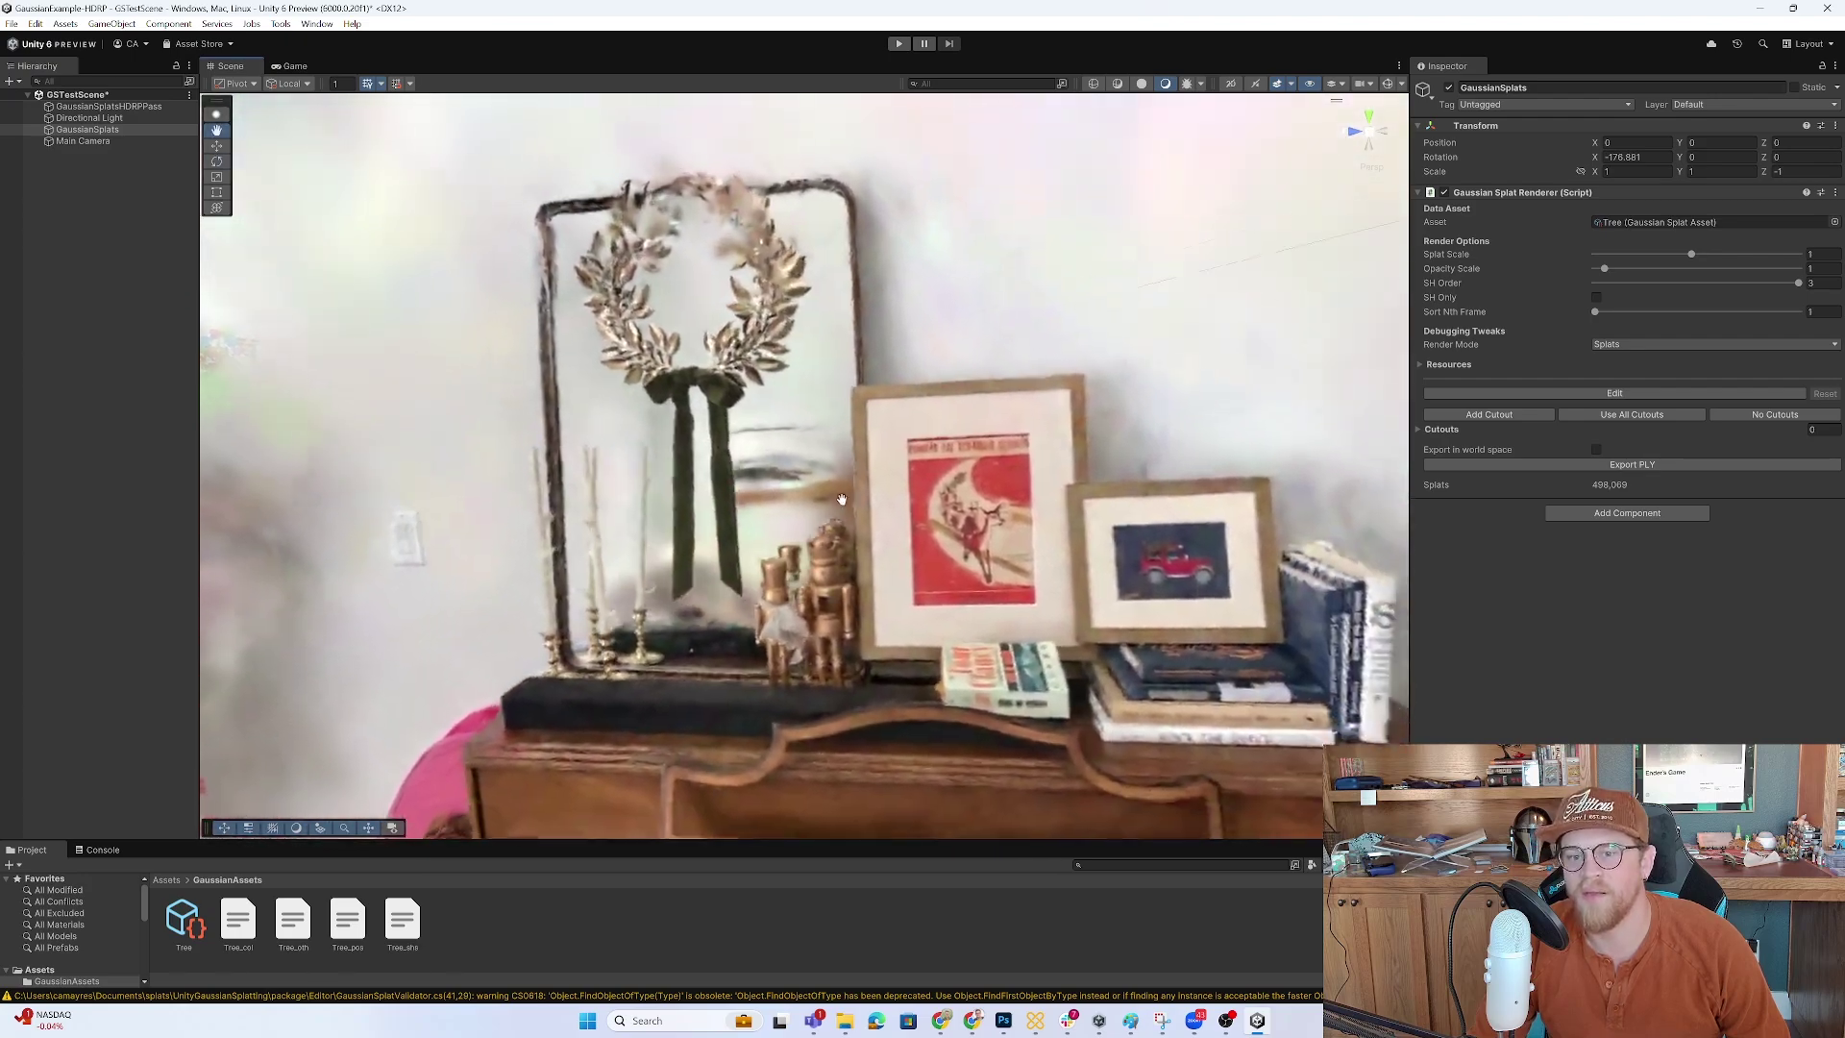
pyautogui.moveTo(842, 499)
pyautogui.keyDown('alt'); pyautogui.mouseDown()
pyautogui.moveTo(944, 556)
pyautogui.moveTo(739, 574)
pyautogui.moveTo(840, 486)
pyautogui.moveTo(816, 557)
pyautogui.moveTo(1044, 542)
pyautogui.moveTo(818, 500)
pyautogui.mouseUp(); pyautogui.keyUp('alt')
pyautogui.keyDown('alt'); pyautogui.moveTo(818, 498); pyautogui.dragTo(894, 562, button='right'); pyautogui.keyUp('alt')
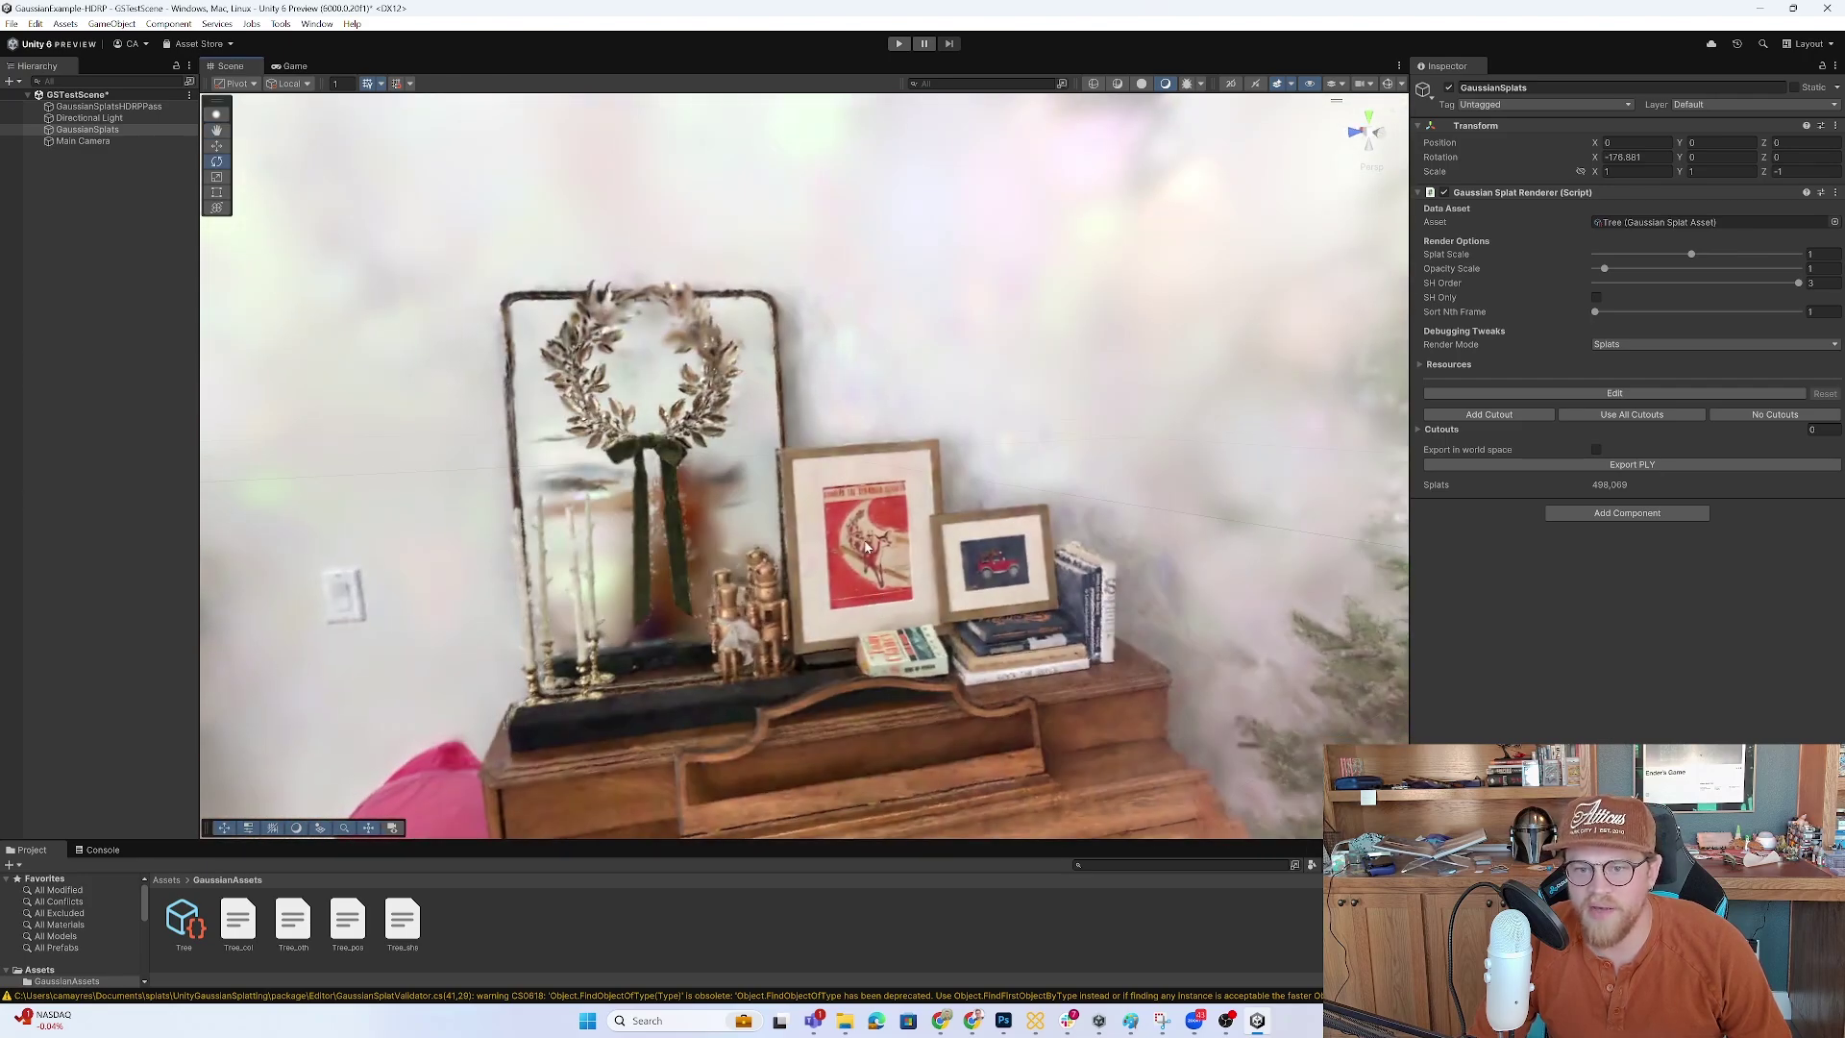
pyautogui.keyDown('alt'); pyautogui.moveTo(865, 546); pyautogui.dragTo(957, 581); pyautogui.keyUp('alt')
pyautogui.keyDown('alt'); pyautogui.moveTo(956, 580); pyautogui.dragTo(1017, 621, button='right'); pyautogui.keyUp('alt')
pyautogui.keyDown('alt'); pyautogui.moveTo(1017, 620); pyautogui.dragTo(1040, 630); pyautogui.keyUp('alt')
pyautogui.moveTo(1040, 631); pyautogui.dragTo(1095, 611, button='right')
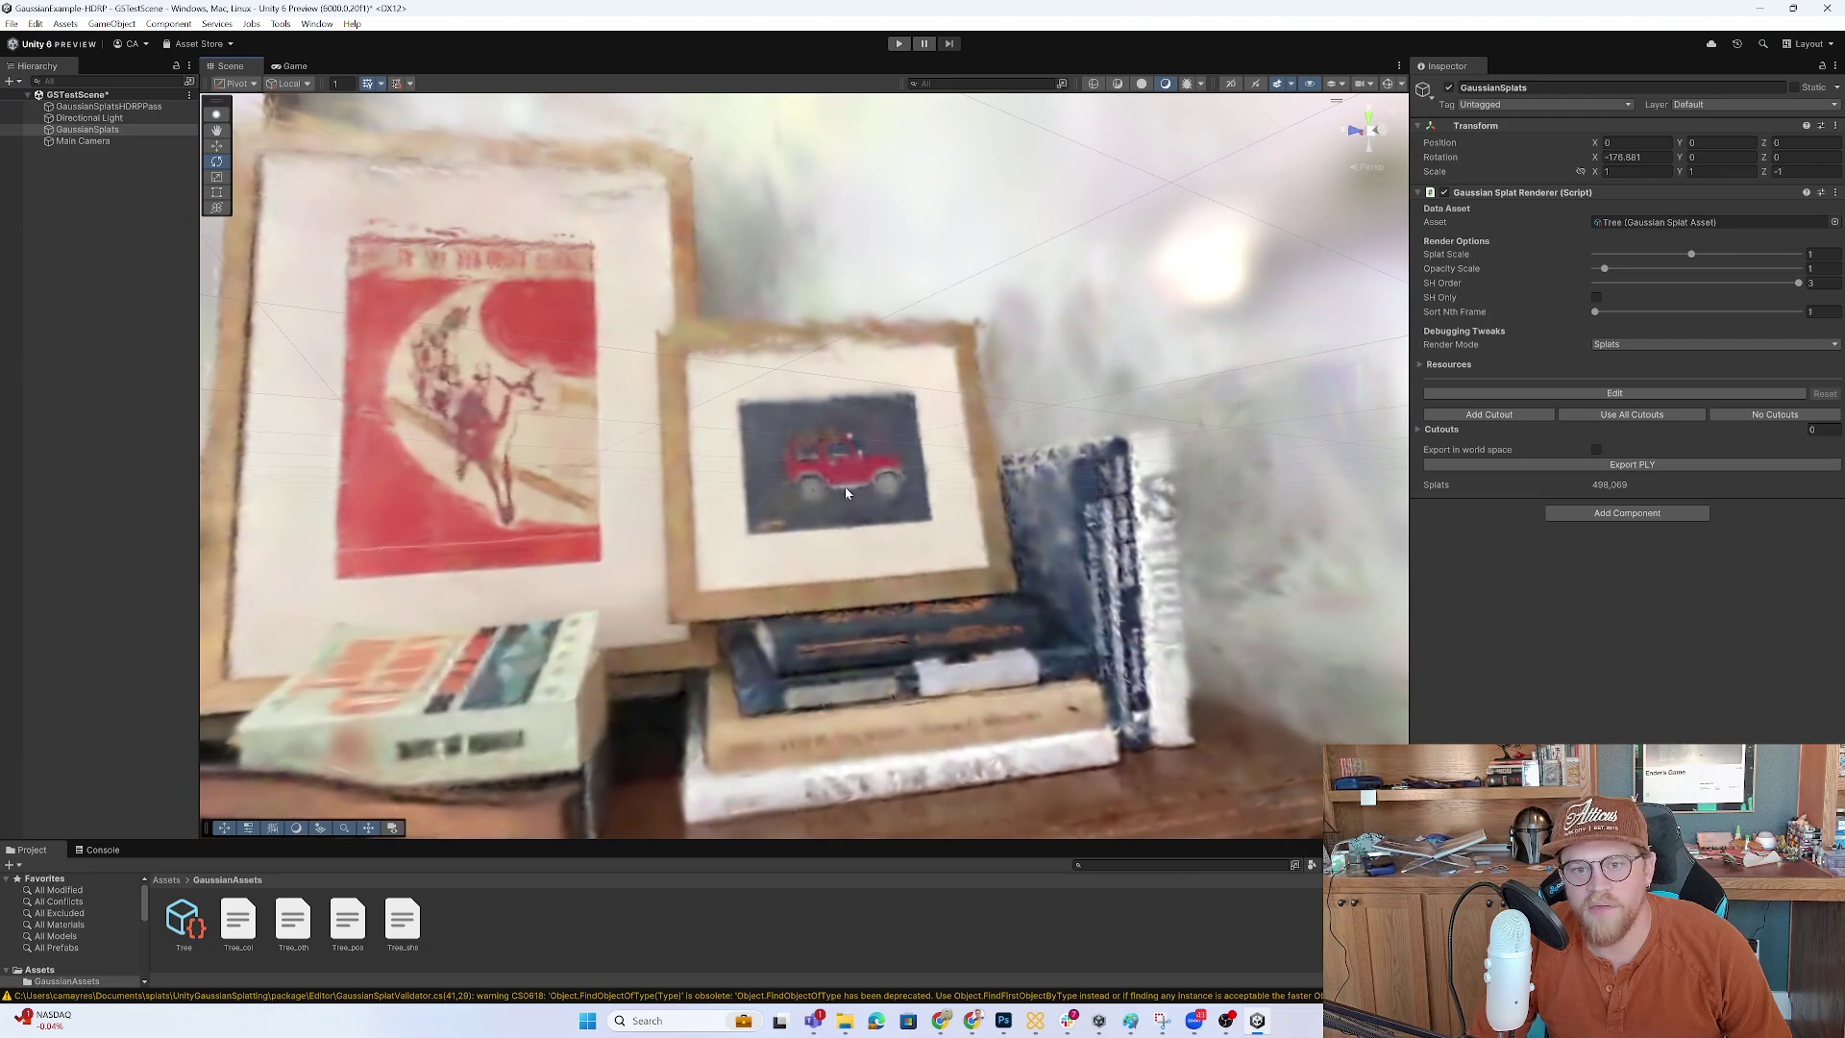
# Check the framed prints from several angles and pull back to frame the Christmas tree with the piano.
pyautogui.moveTo(846, 493)
pyautogui.keyDown('alt'); pyautogui.mouseDown()
pyautogui.moveTo(947, 485)
pyautogui.moveTo(815, 504)
pyautogui.mouseUp(); pyautogui.keyUp('alt')
pyautogui.moveTo(1008, 541); pyautogui.dragTo(916, 523, button='right')
pyautogui.moveTo(916, 524); pyautogui.dragTo(939, 769, button='middle')
pyautogui.keyDown('alt'); pyautogui.moveTo(928, 538); pyautogui.dragTo(1005, 526); pyautogui.keyUp('alt')
pyautogui.moveTo(1006, 525); pyautogui.dragTo(952, 340, button='right')
pyautogui.moveTo(942, 491); pyautogui.dragTo(945, 520, button='right')
pyautogui.keyDown('alt'); pyautogui.moveTo(945, 520); pyautogui.dragTo(815, 525); pyautogui.keyUp('alt')
pyautogui.moveTo(815, 525); pyautogui.dragTo(1033, 485, button='middle')
pyautogui.keyDown('alt'); pyautogui.moveTo(1033, 485); pyautogui.dragTo(777, 504); pyautogui.keyUp('alt')
pyautogui.moveTo(777, 504); pyautogui.dragTo(813, 455, button='middle')
pyautogui.keyDown('alt'); pyautogui.moveTo(813, 455); pyautogui.dragTo(956, 473); pyautogui.keyUp('alt')
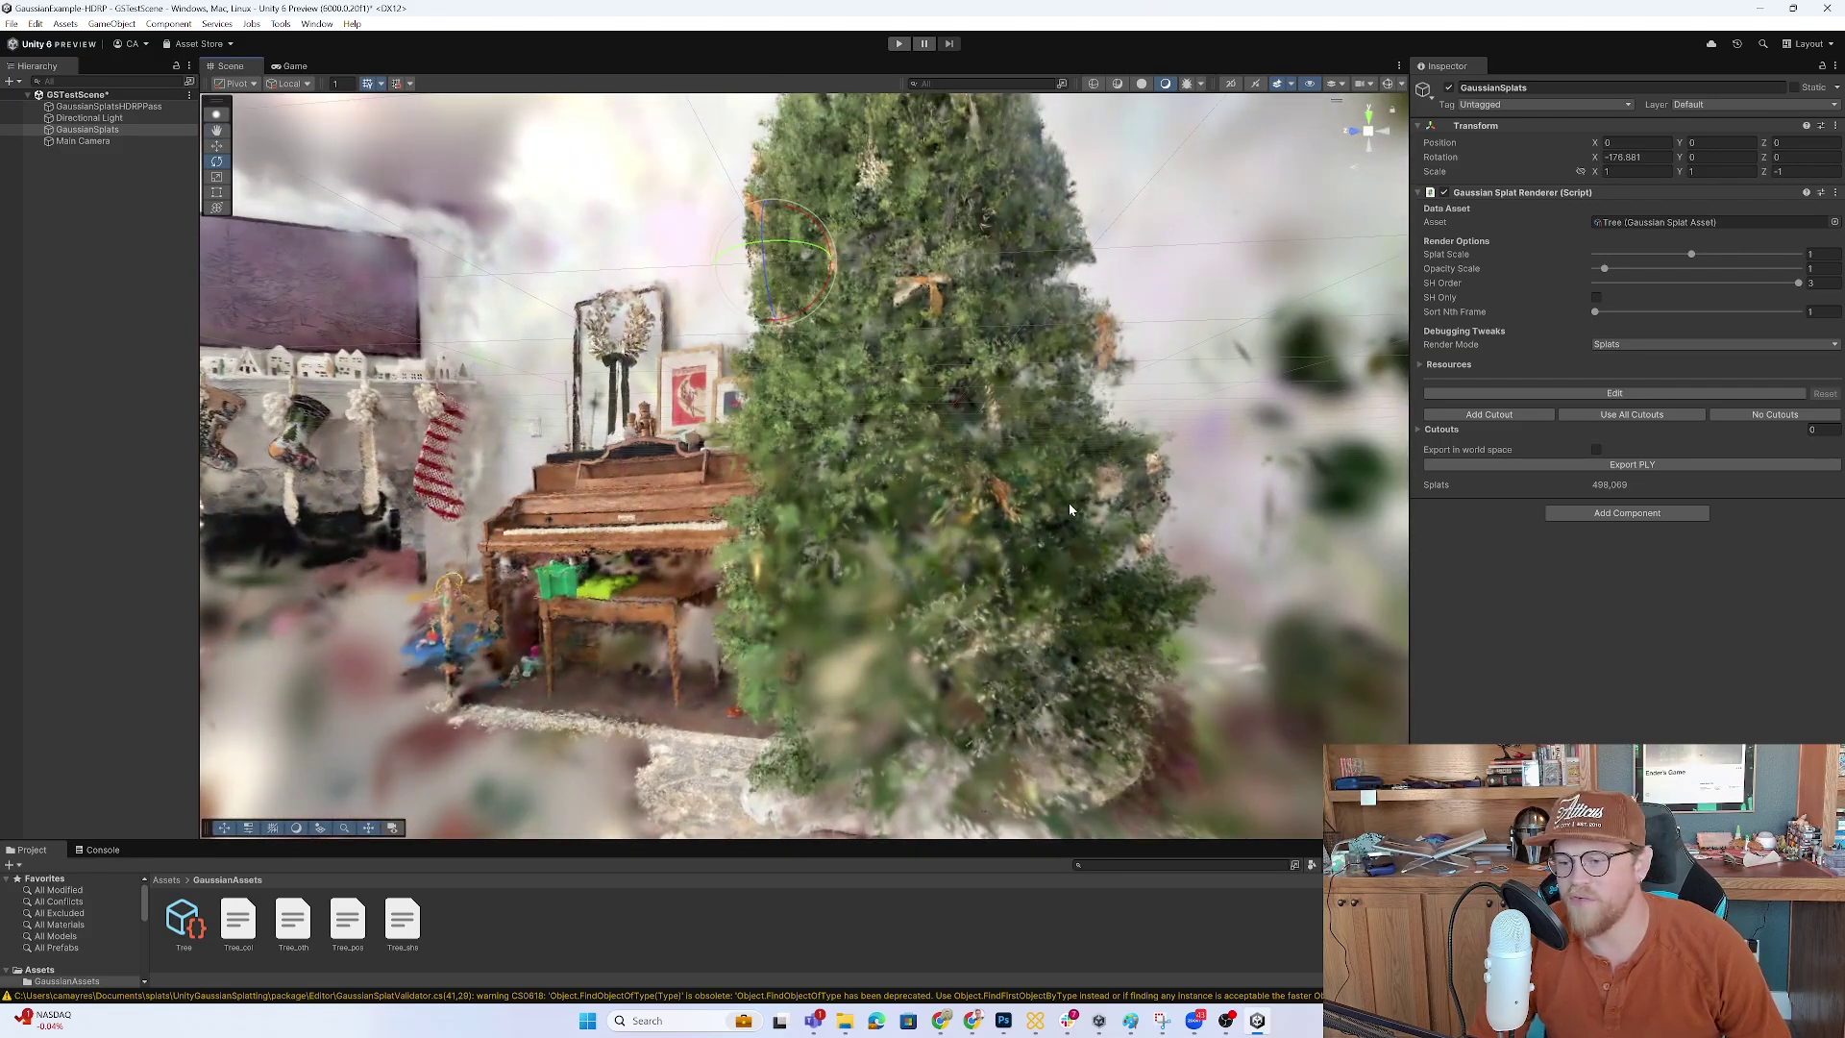
# Examine the Christmas tree, its ornaments and the star from different angles and heights.
pyautogui.keyDown('alt'); pyautogui.moveTo(1072, 513); pyautogui.dragTo(1192, 517); pyautogui.keyUp('alt')
pyautogui.moveTo(1192, 517); pyautogui.dragTo(1021, 513, button='middle')
pyautogui.moveTo(1022, 513); pyautogui.dragTo(1005, 495, button='right')
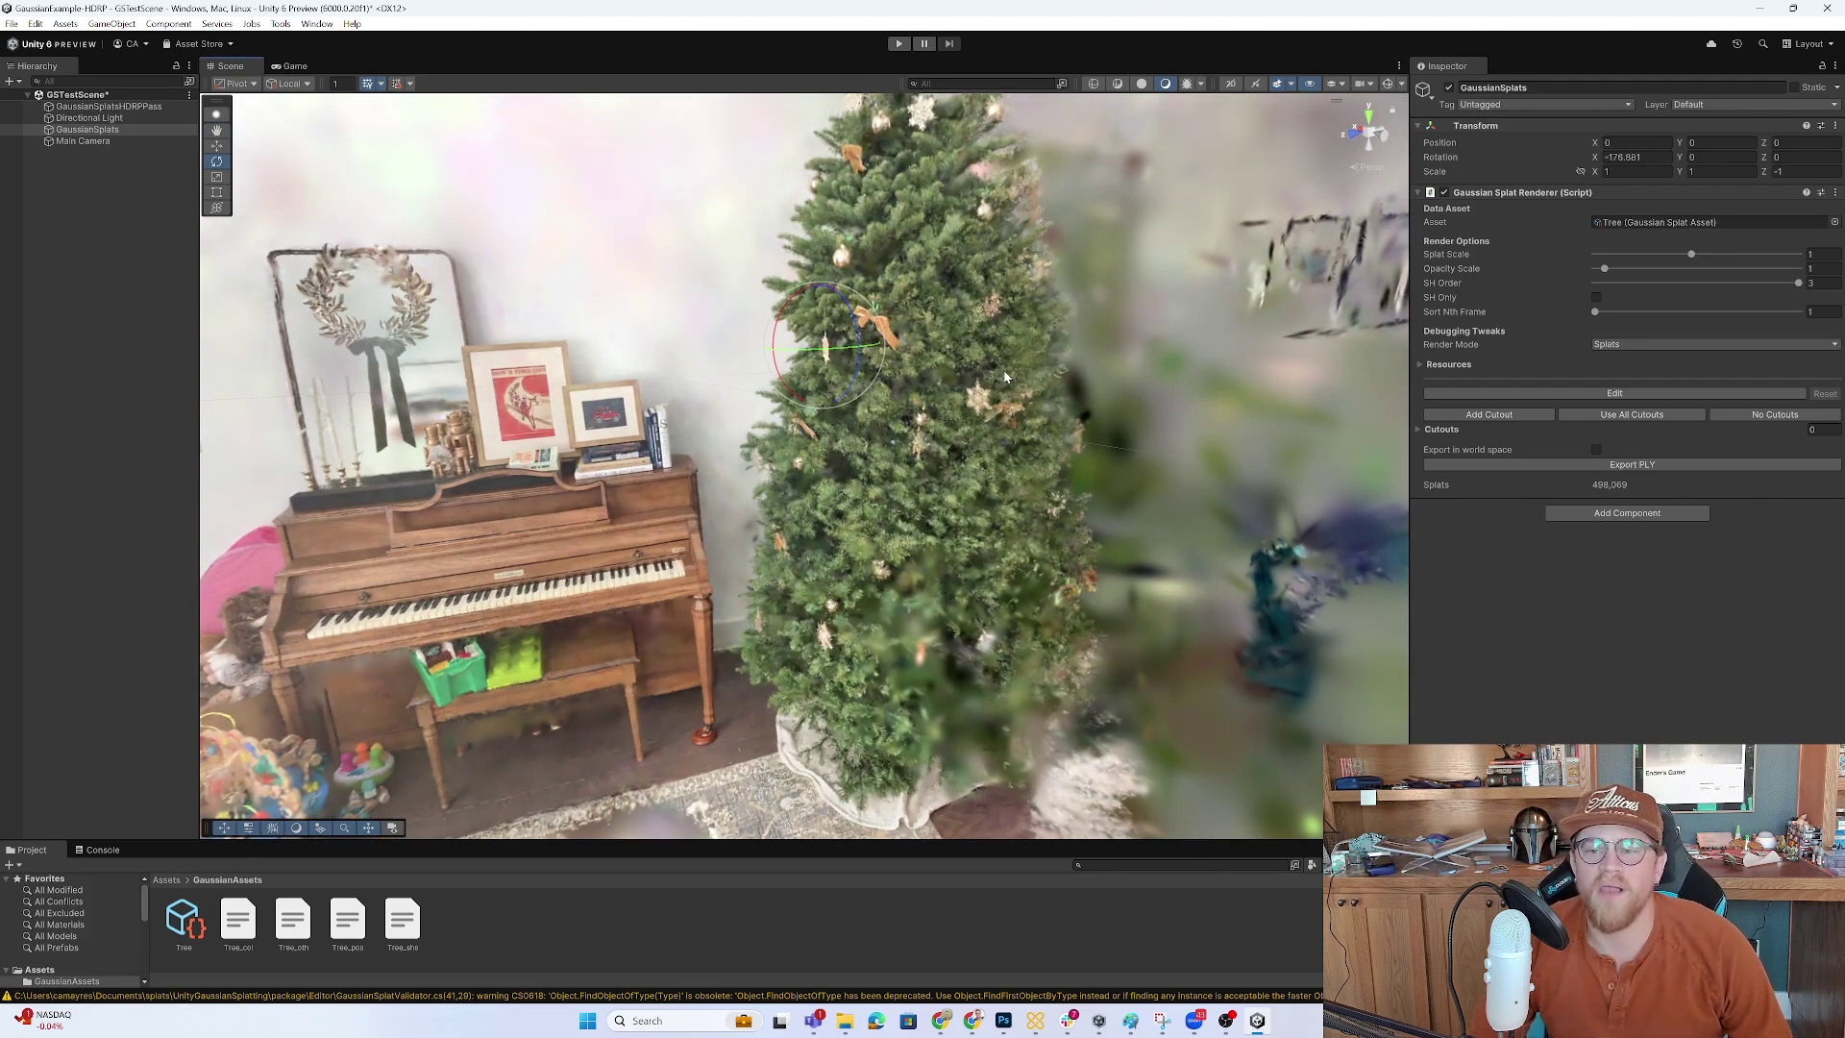
pyautogui.moveTo(1005, 372); pyautogui.dragTo(1046, 534, button='middle')
pyautogui.moveTo(1047, 535); pyautogui.dragTo(1049, 487, button='right')
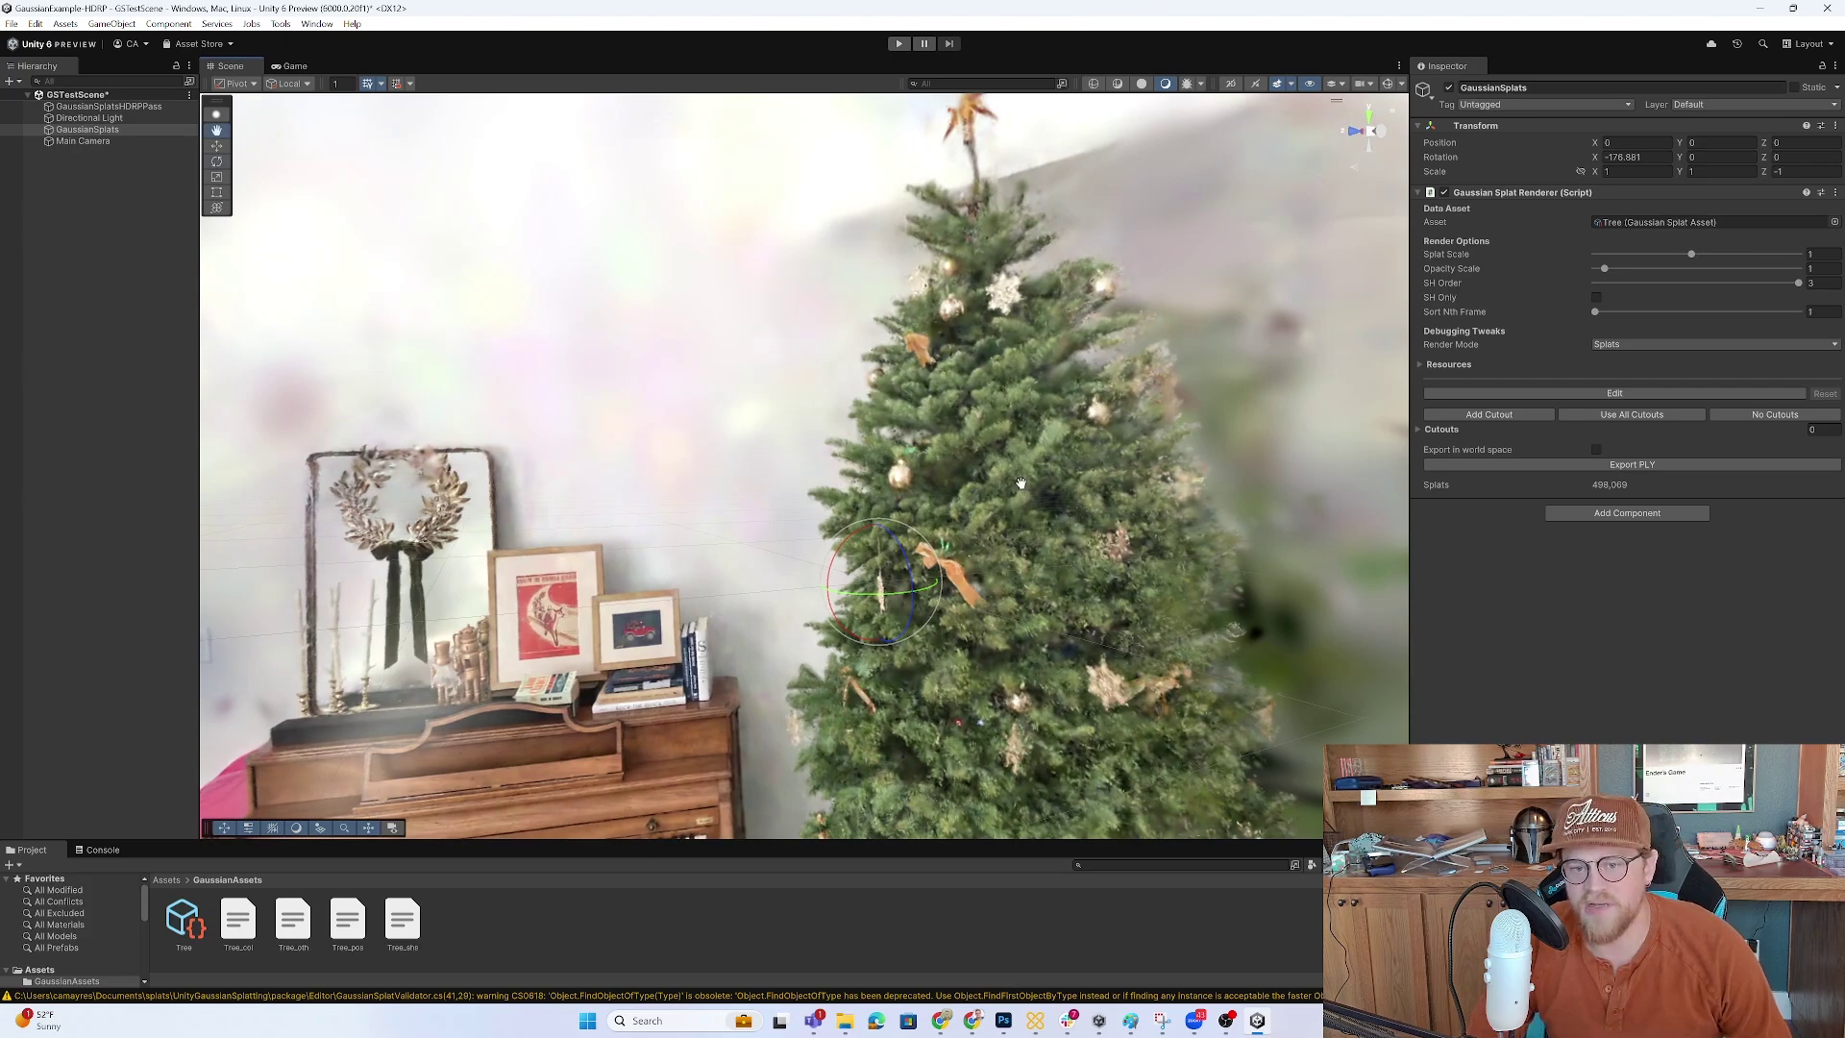
pyautogui.moveTo(1052, 487); pyautogui.dragTo(1089, 541, button='right')
pyautogui.moveTo(1088, 541); pyautogui.dragTo(1077, 545, button='middle')
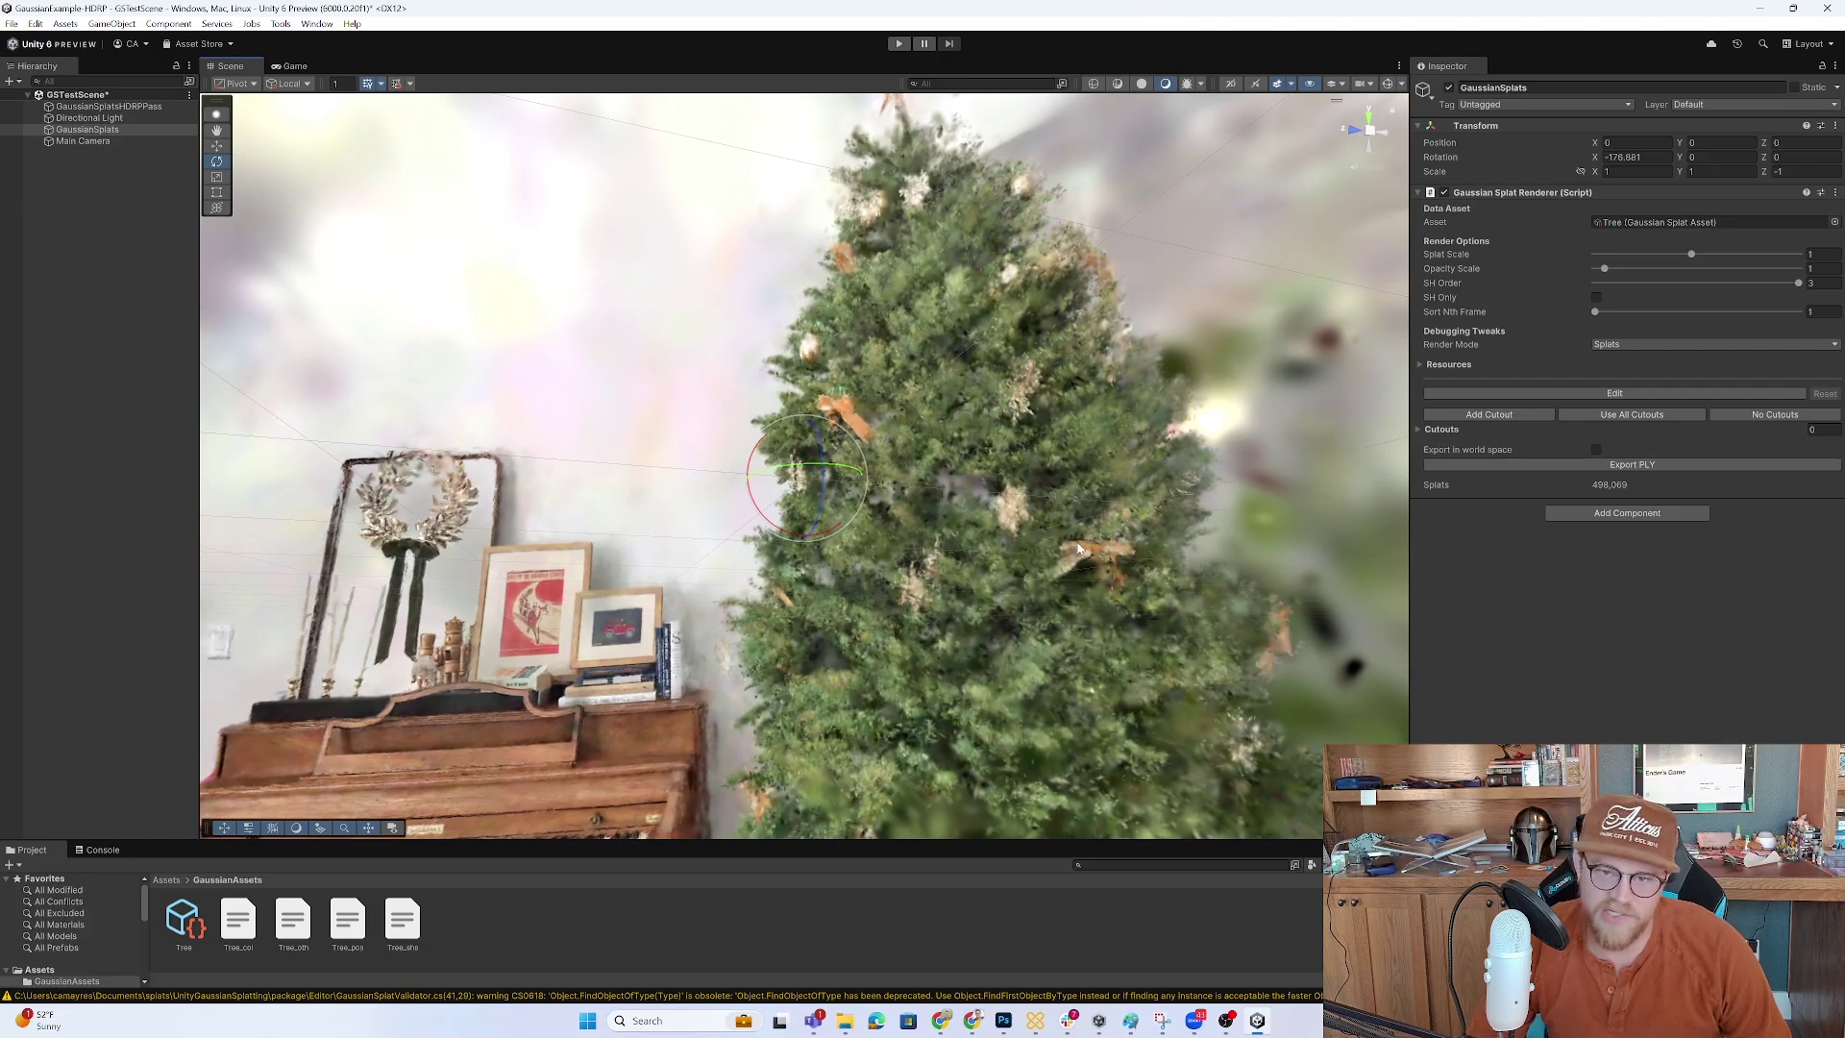
pyautogui.moveTo(1047, 546)
pyautogui.mouseDown(button='right')
pyautogui.moveTo(1135, 557)
pyautogui.moveTo(1027, 534)
pyautogui.mouseUp(button='right')
pyautogui.moveTo(1027, 535); pyautogui.dragTo(926, 572, button='middle')
pyautogui.moveTo(982, 548); pyautogui.dragTo(902, 578, button='right')
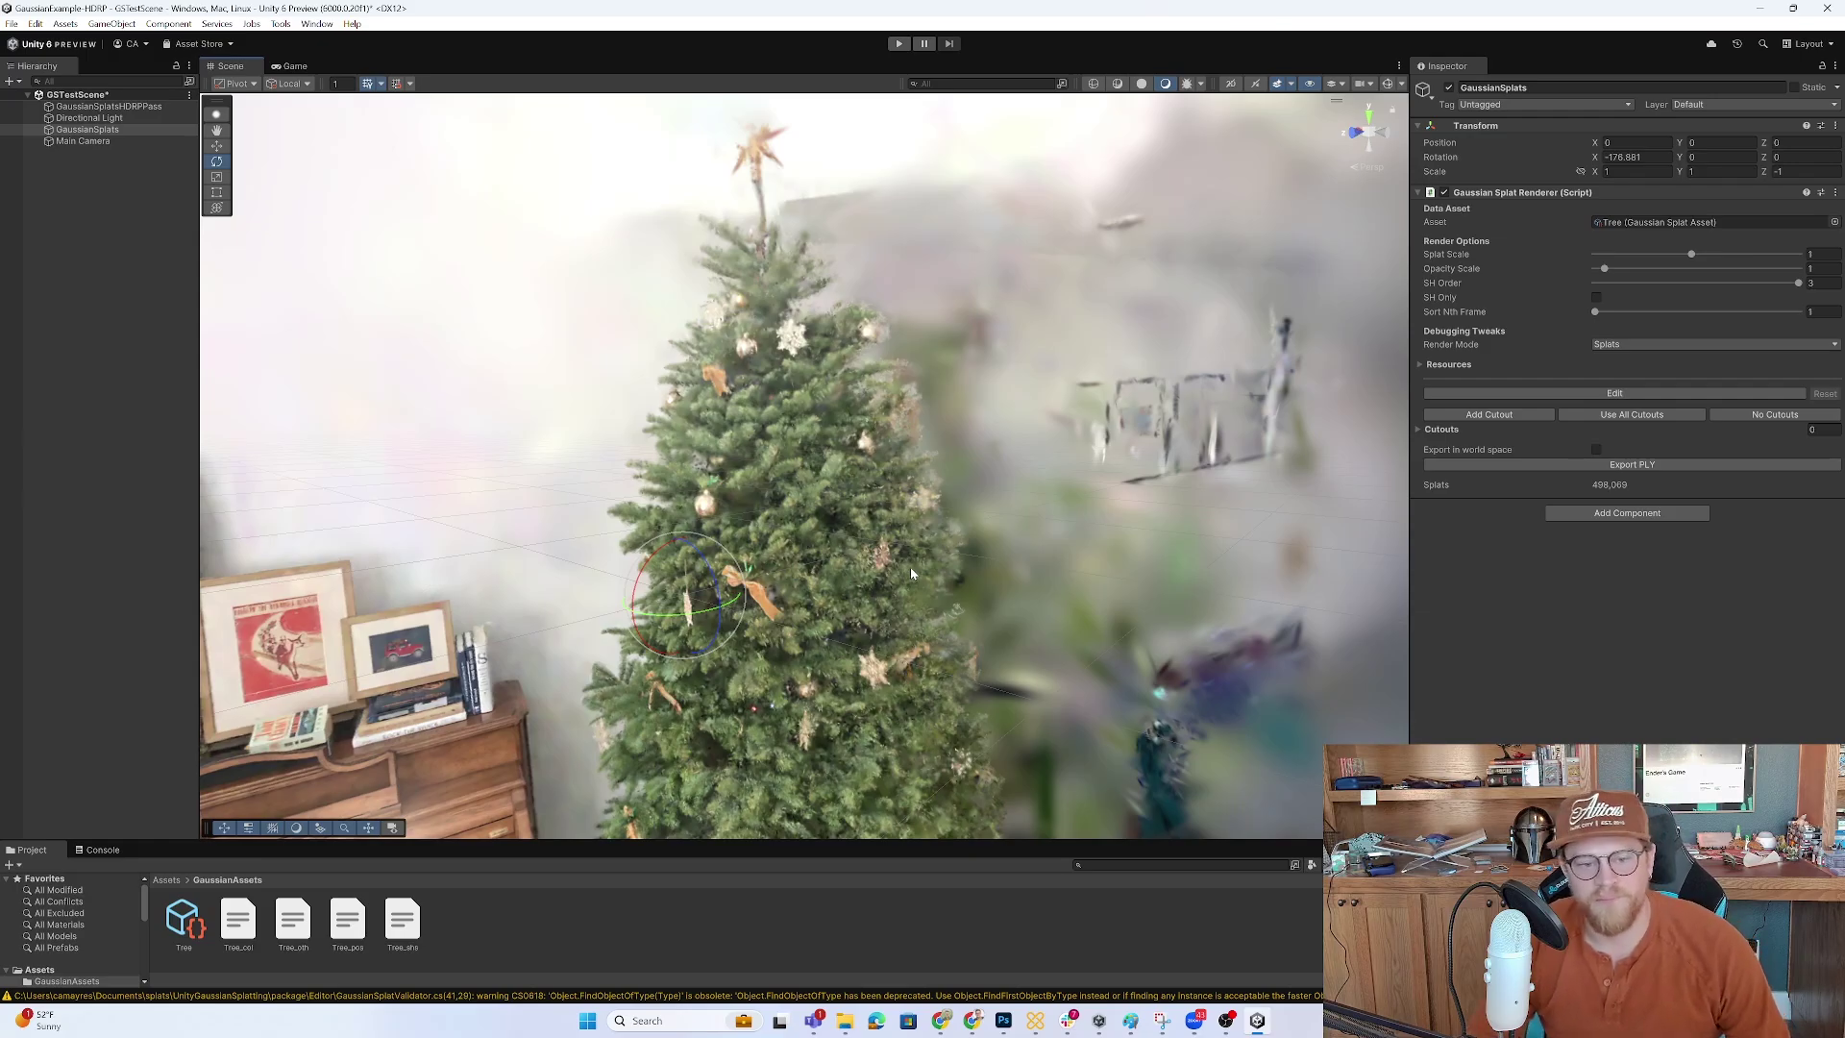
pyautogui.moveTo(852, 577); pyautogui.dragTo(694, 496, button='right')
pyautogui.keyDown('alt'); pyautogui.moveTo(694, 496); pyautogui.dragTo(576, 595); pyautogui.keyUp('alt')
pyautogui.keyDown('alt'); pyautogui.moveTo(788, 615); pyautogui.dragTo(1074, 670, button='right'); pyautogui.keyUp('alt')
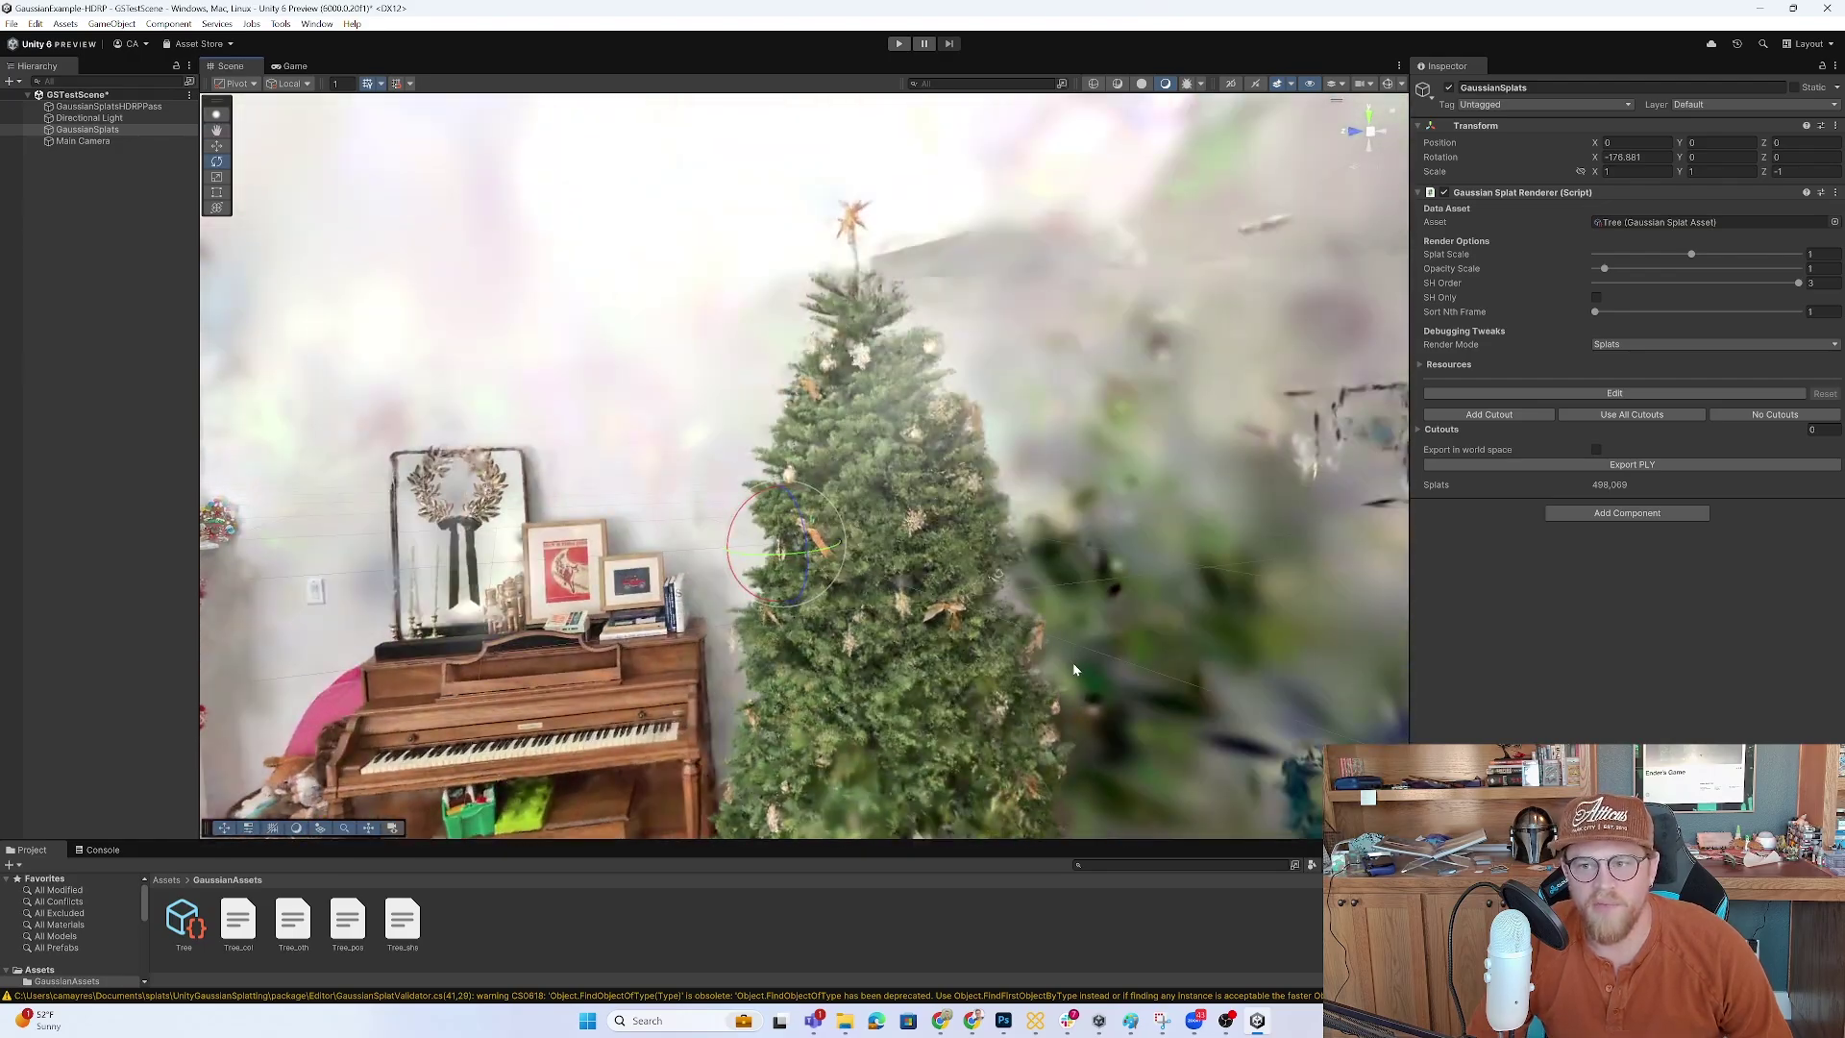
pyautogui.keyDown('alt'); pyautogui.moveTo(1075, 670); pyautogui.dragTo(1138, 651); pyautogui.keyUp('alt')
pyautogui.moveTo(1137, 651); pyautogui.dragTo(956, 653, button='right')
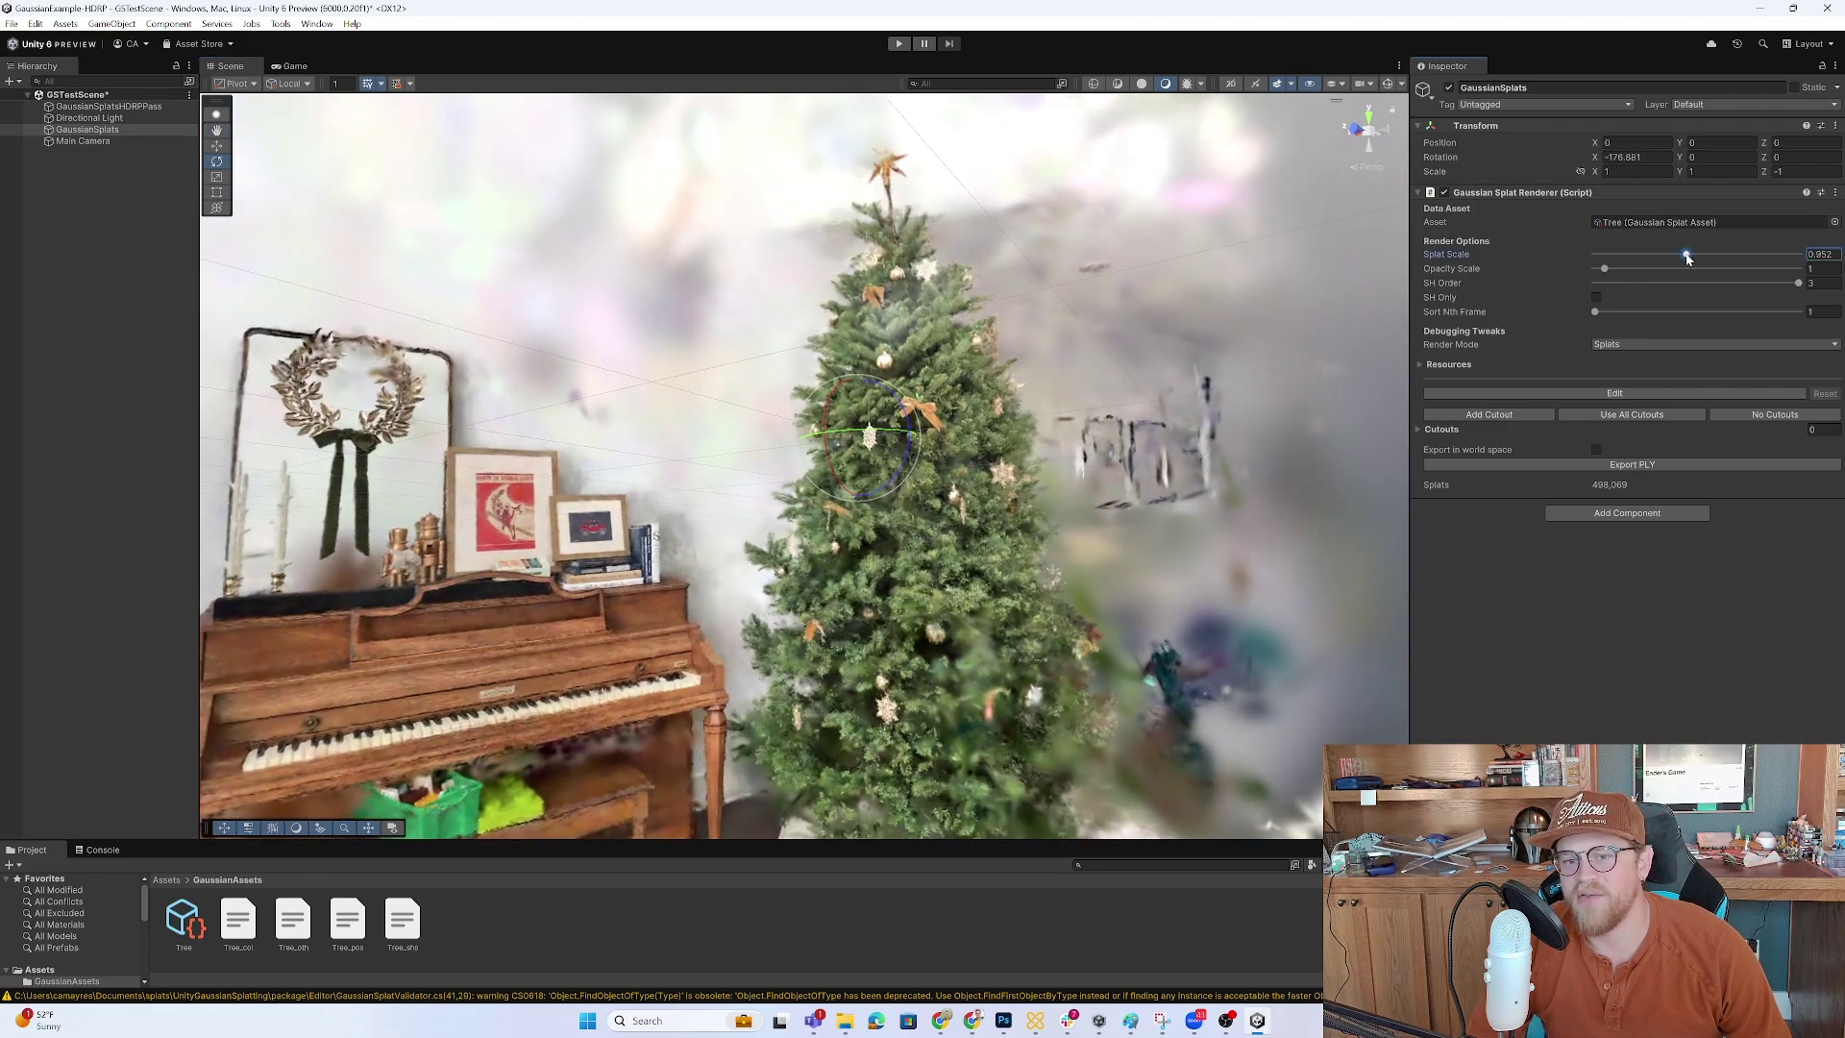
# Test the splat renderer with Splat Scale 2 and with Opacity Scale 20, returning each to 1.
pyautogui.moveTo(1662, 257); pyautogui.dragTo(1819, 264)
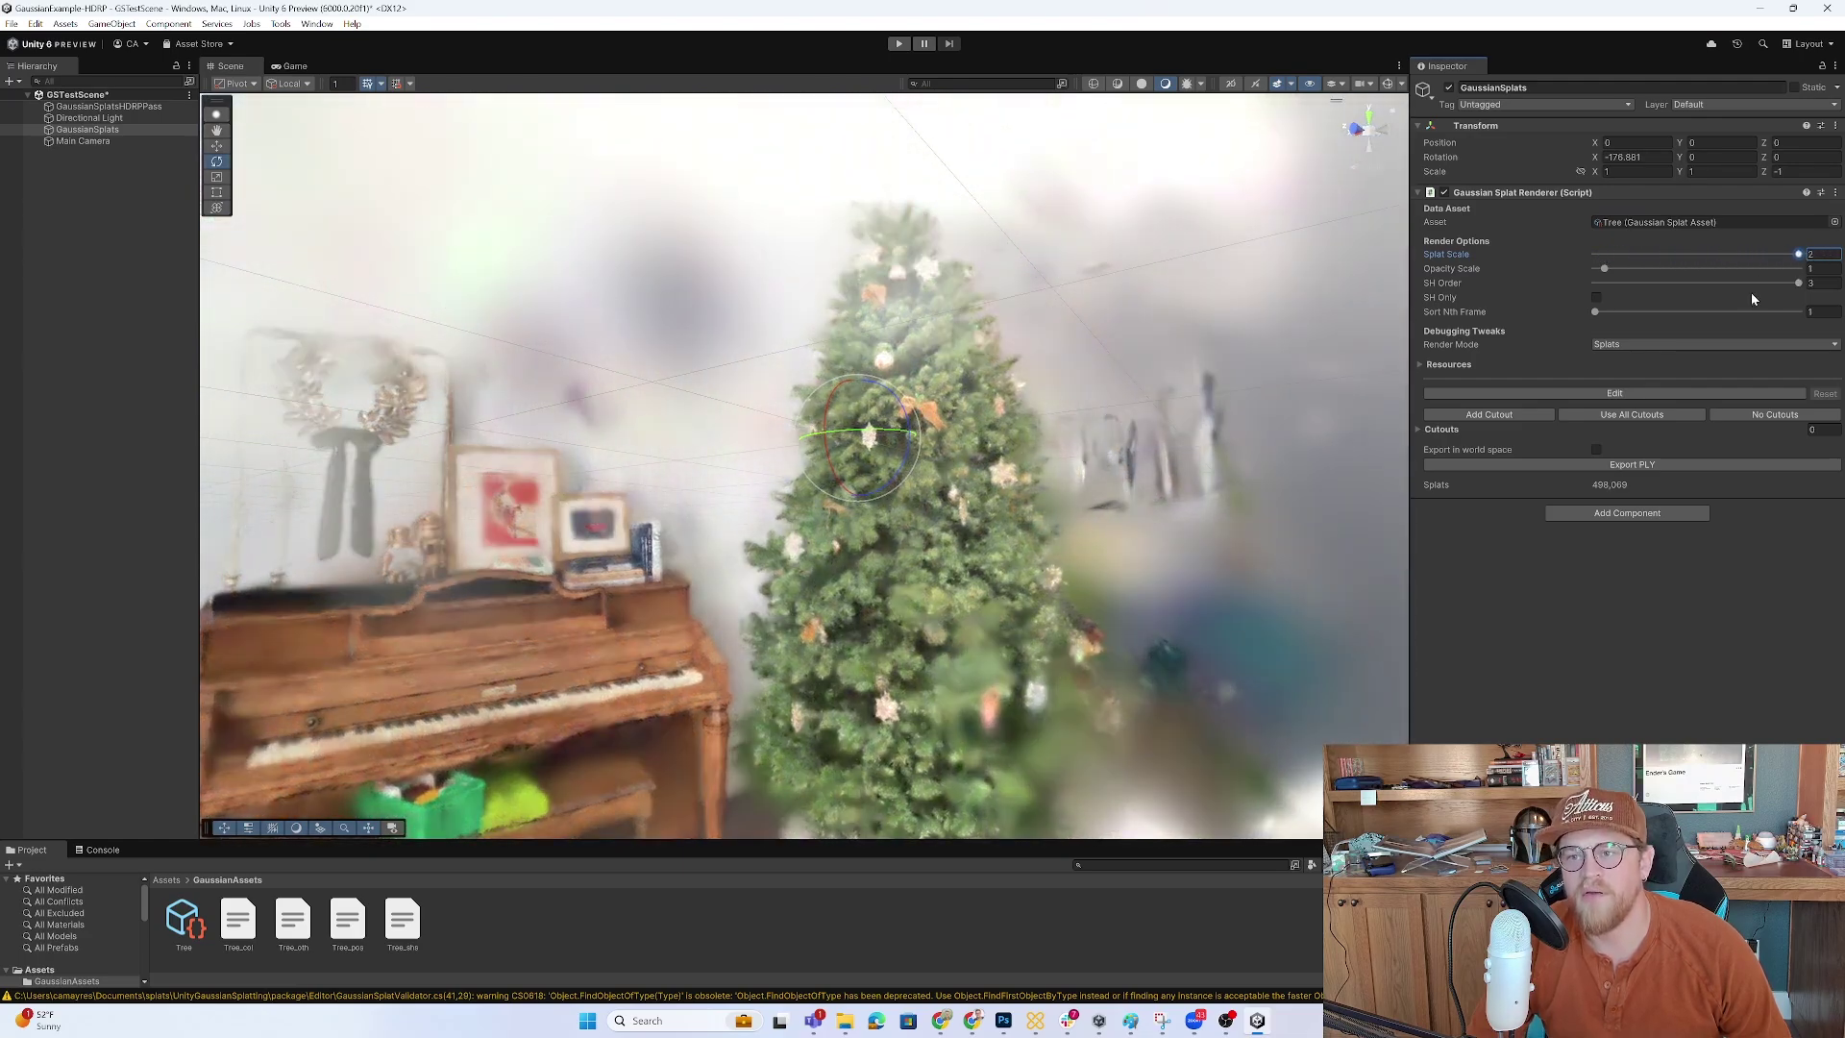
pyautogui.write('1')
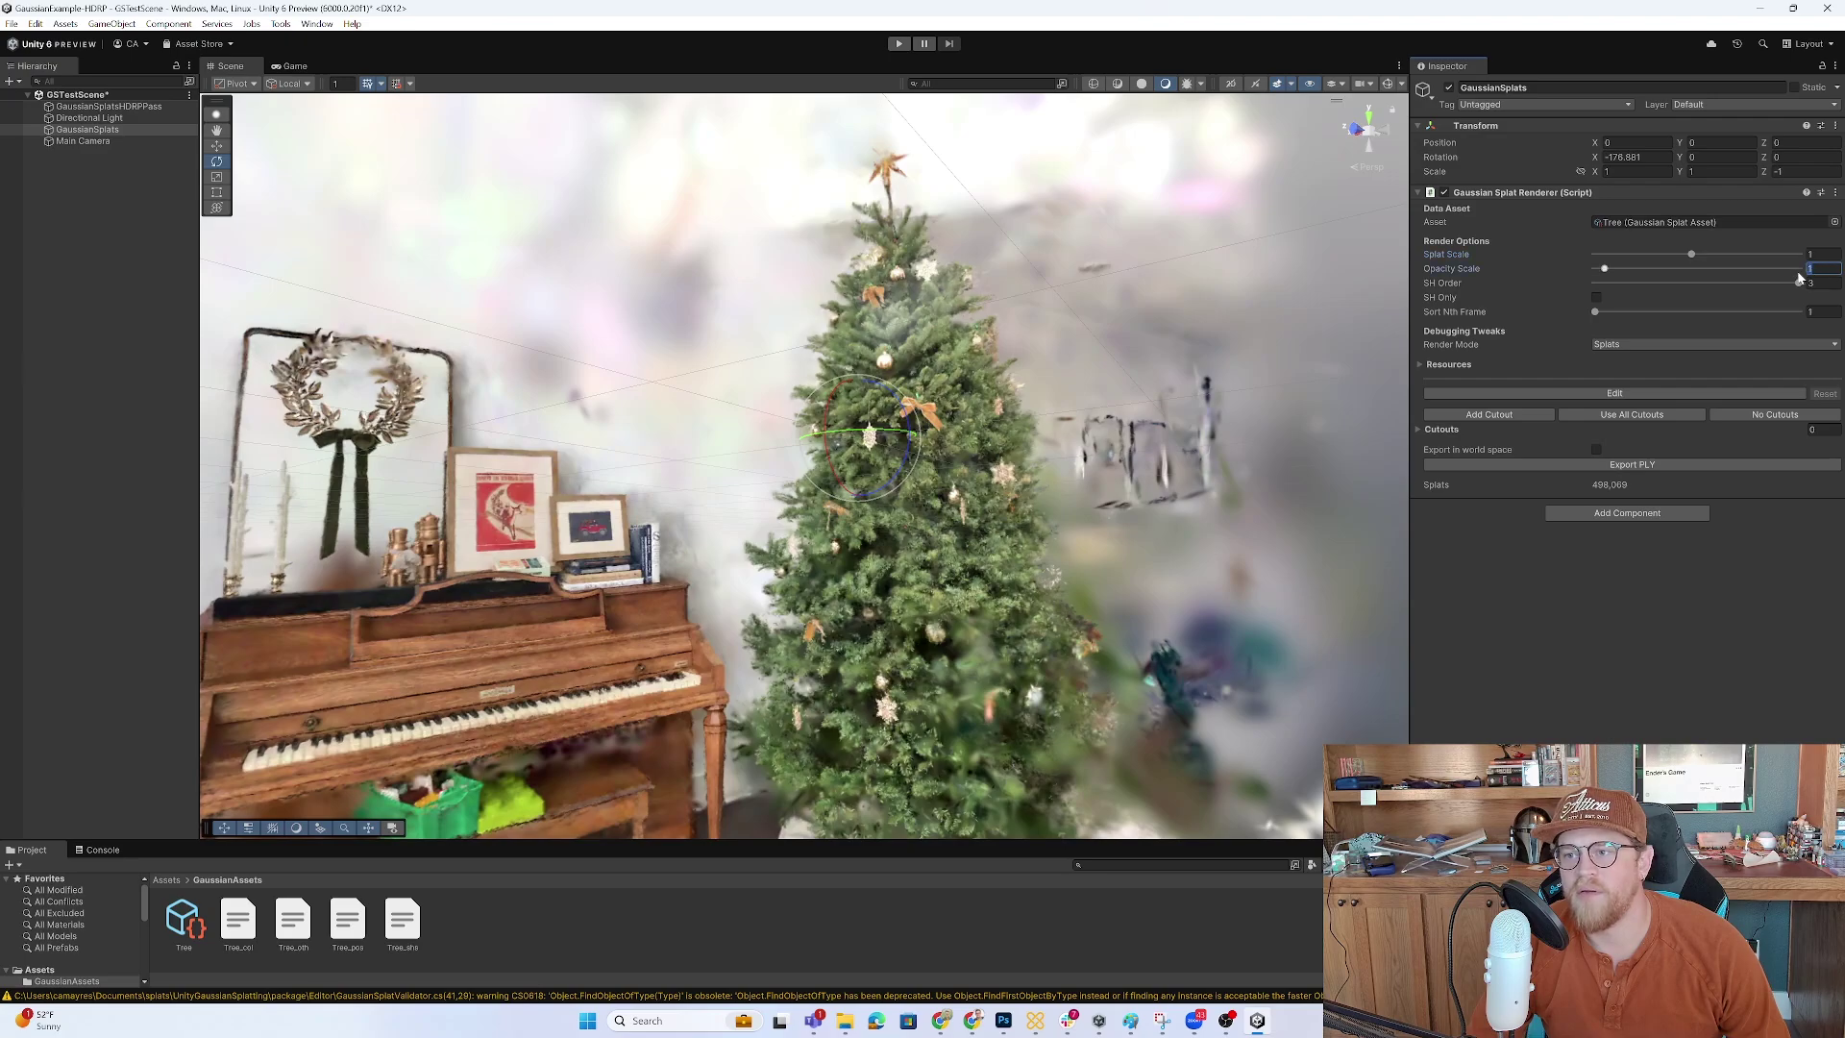
pyautogui.moveTo(1607, 268); pyautogui.dragTo(1802, 273)
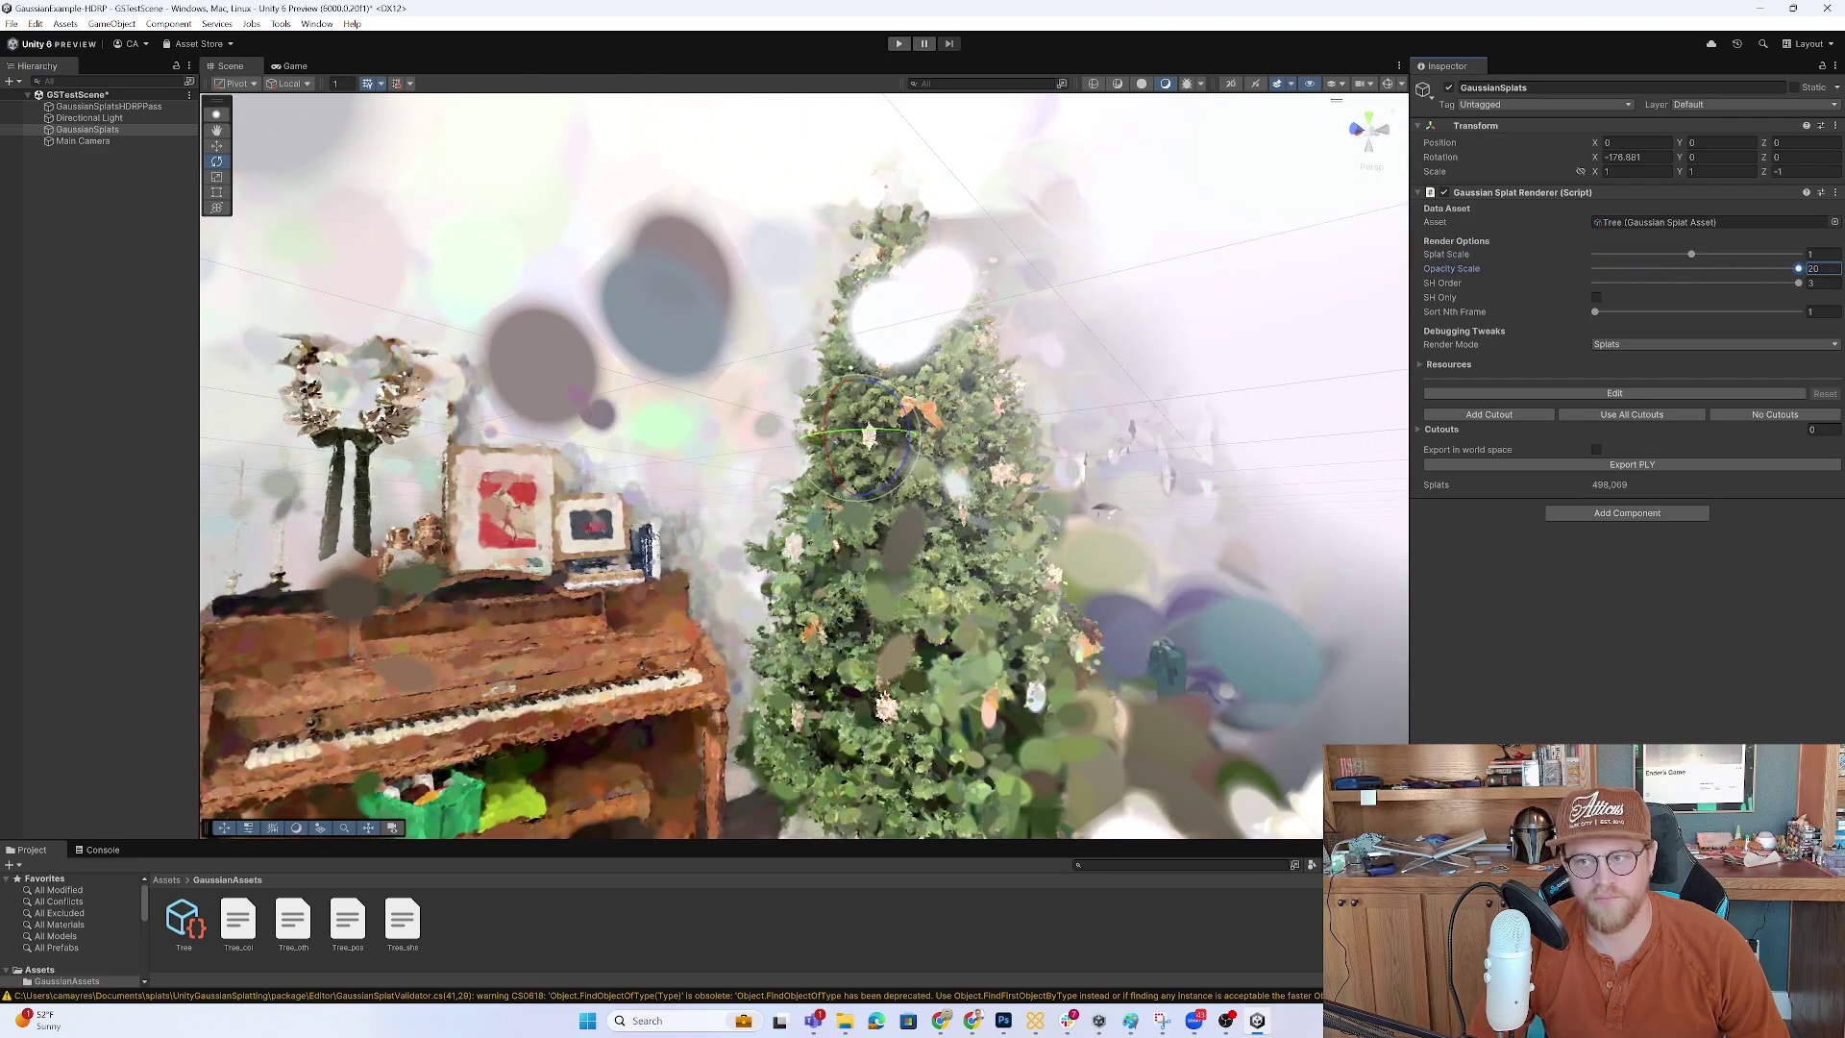
pyautogui.write('1')
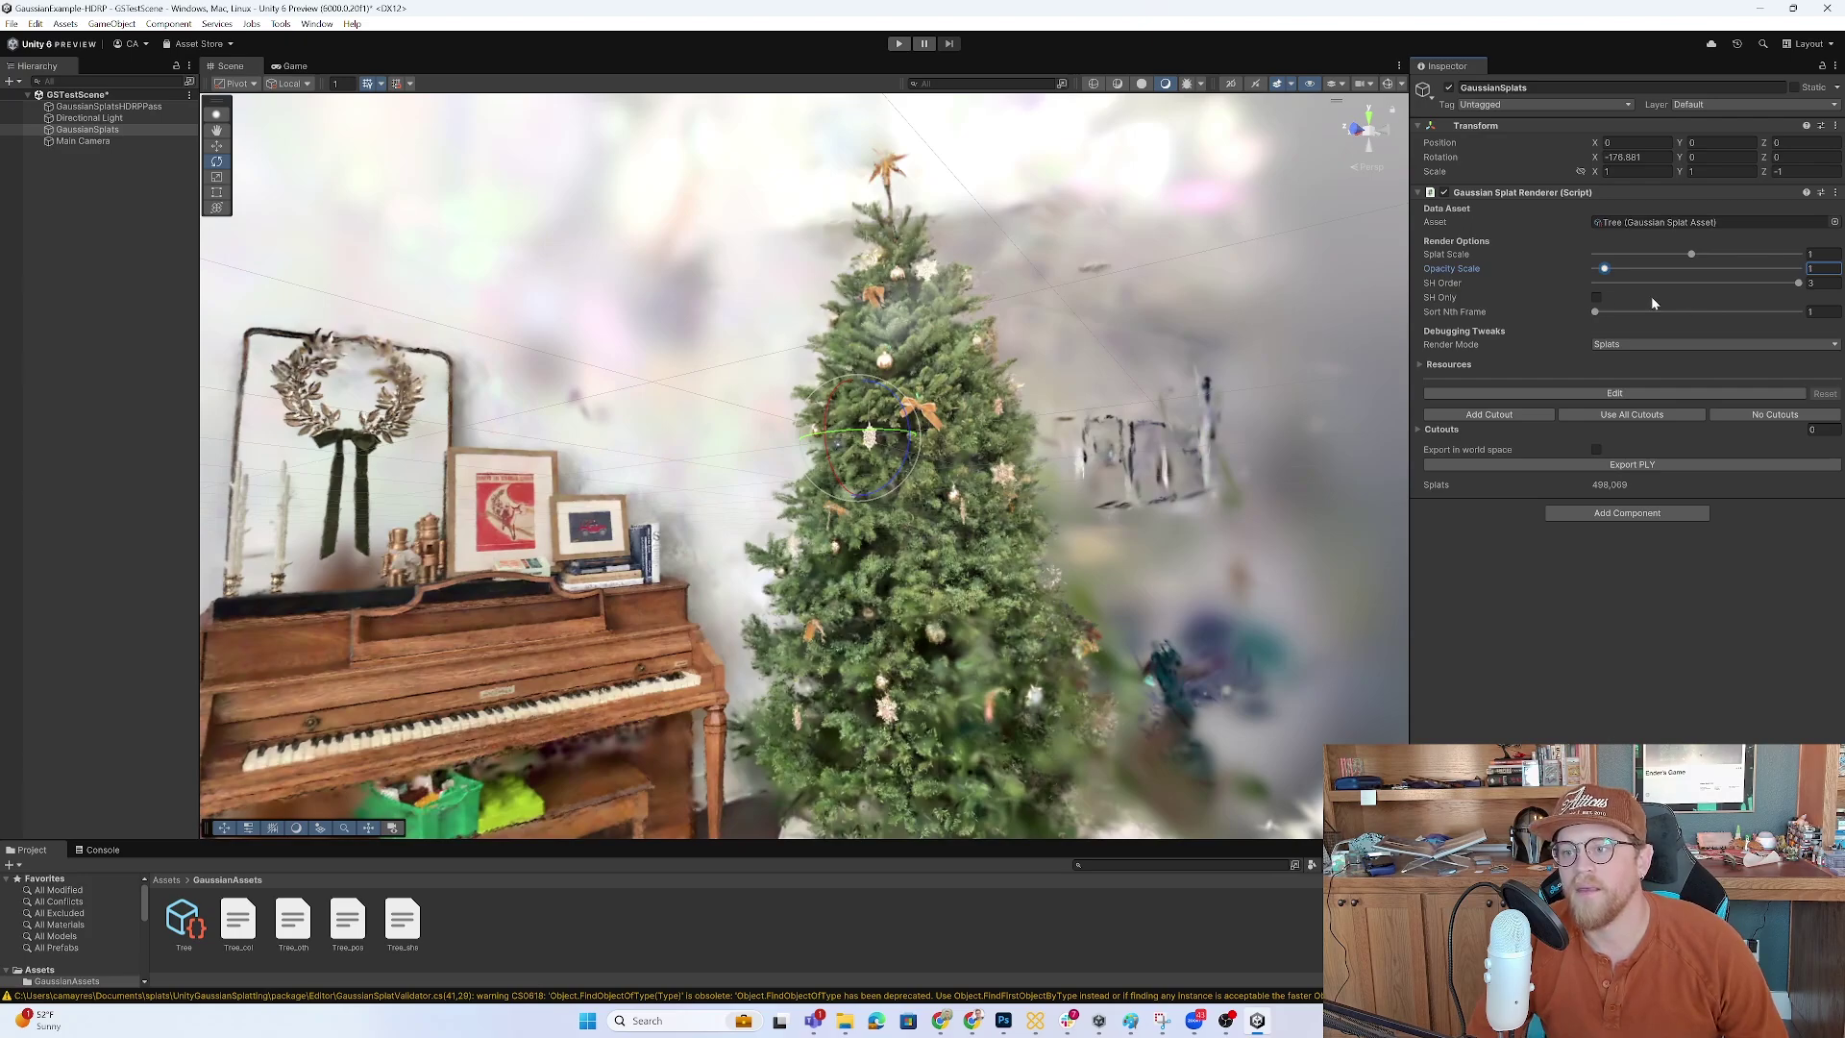
# Try the splat renderer's SH Order at 0, and return it to 3.
pyautogui.moveTo(1797, 285); pyautogui.dragTo(1693, 286)
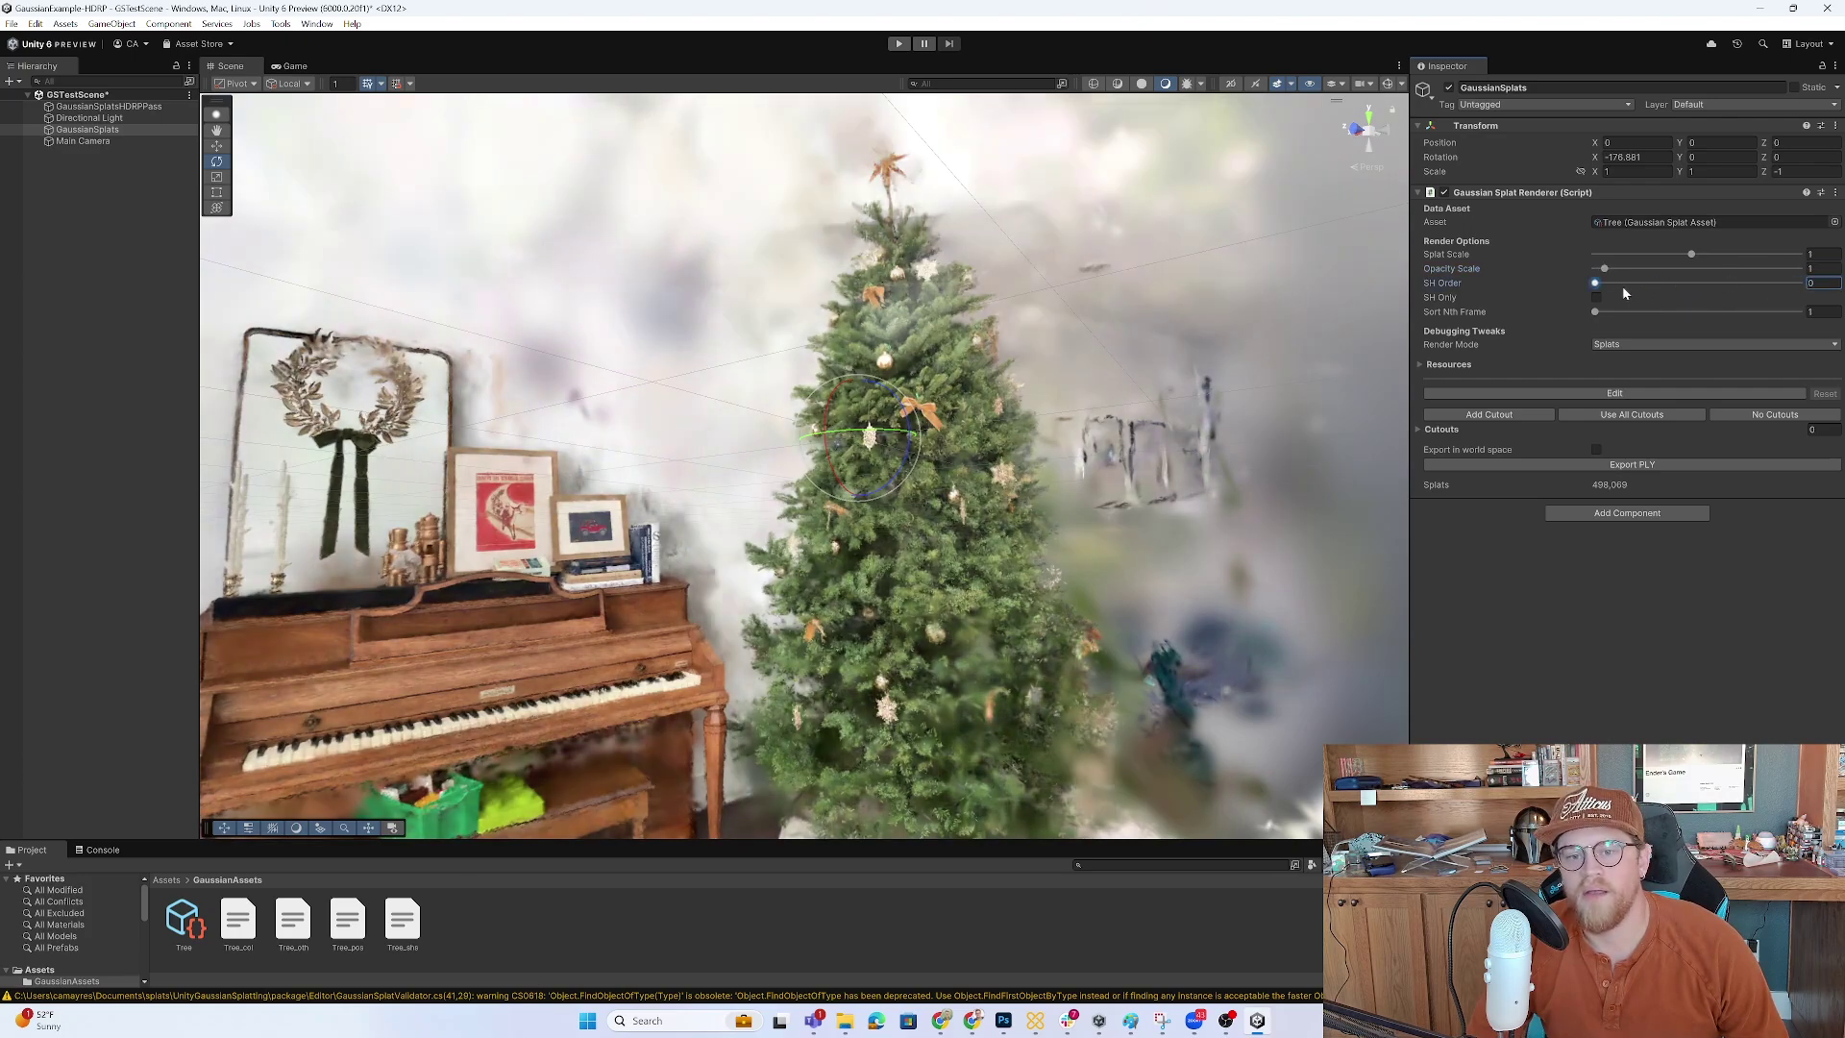
pyautogui.moveTo(1567, 290); pyautogui.dragTo(1799, 283)
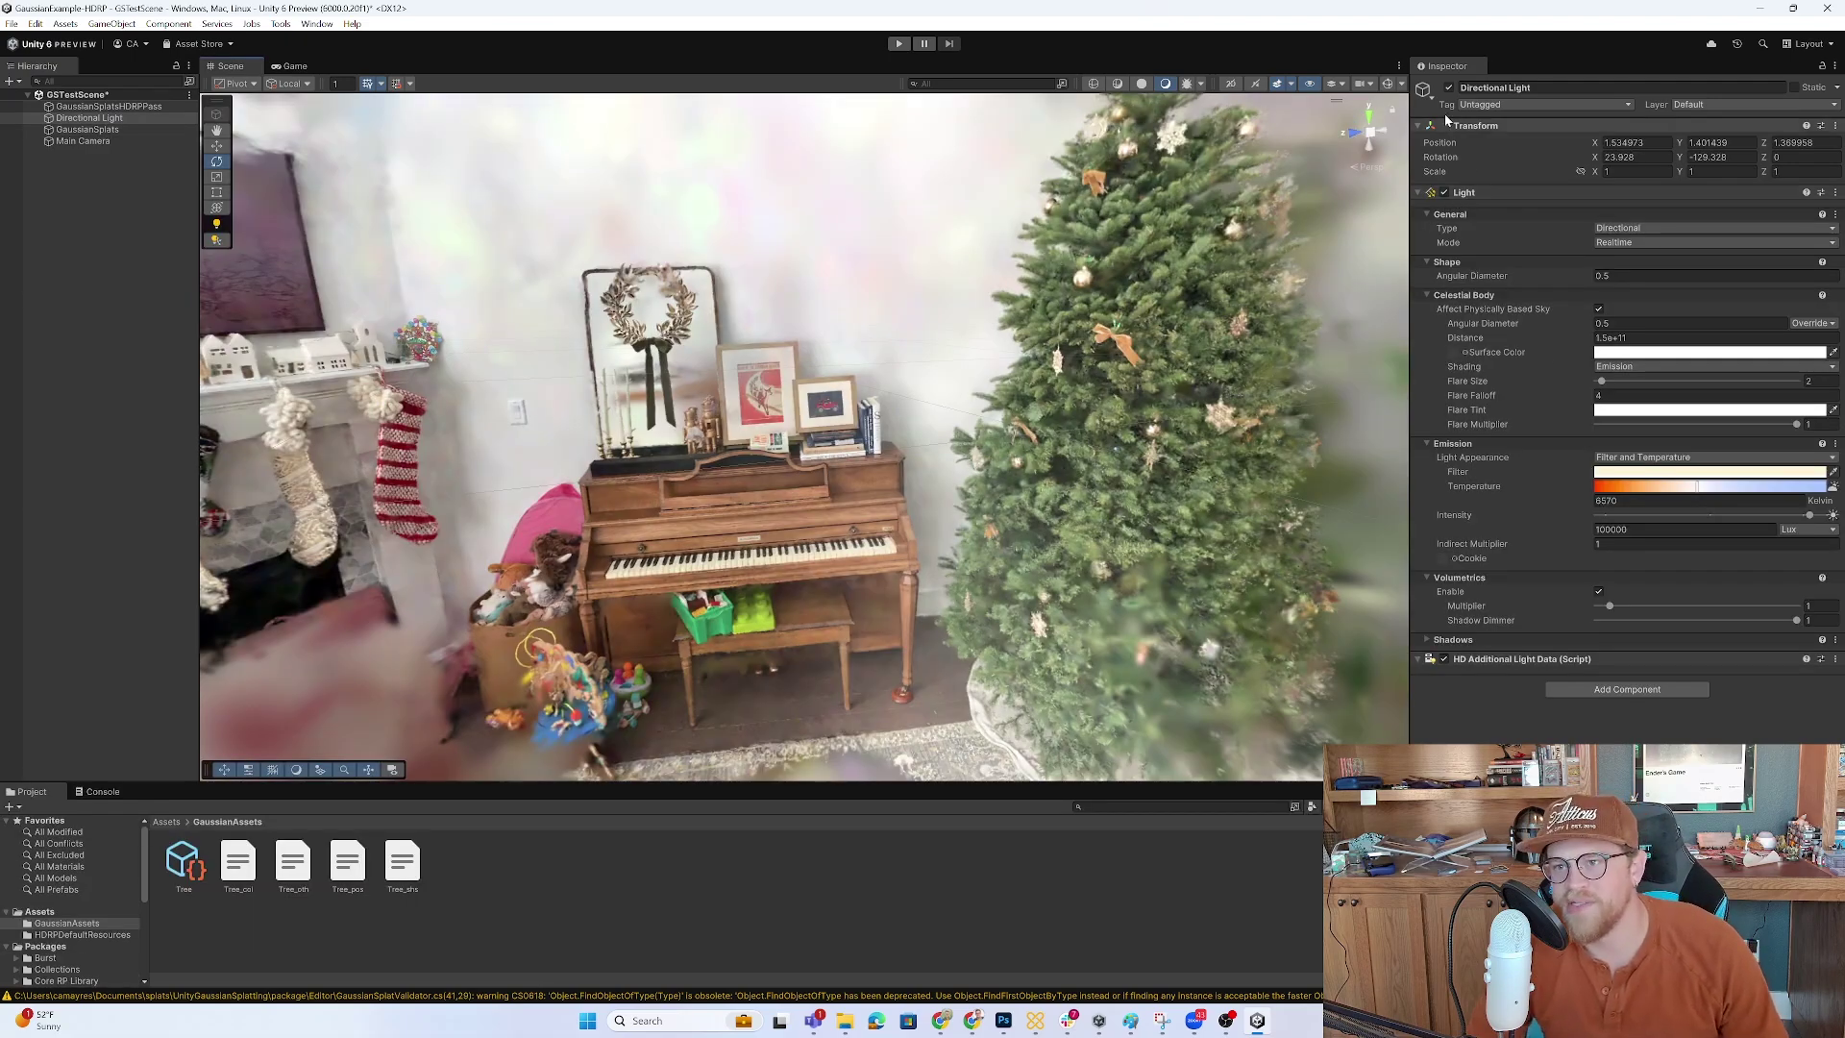
# Disable the Directional Light, and check the tree splat with the GaussianSplats object selected.
pyautogui.keyDown('alt'); pyautogui.moveTo(995, 329); pyautogui.dragTo(1134, 348); pyautogui.keyUp('alt')
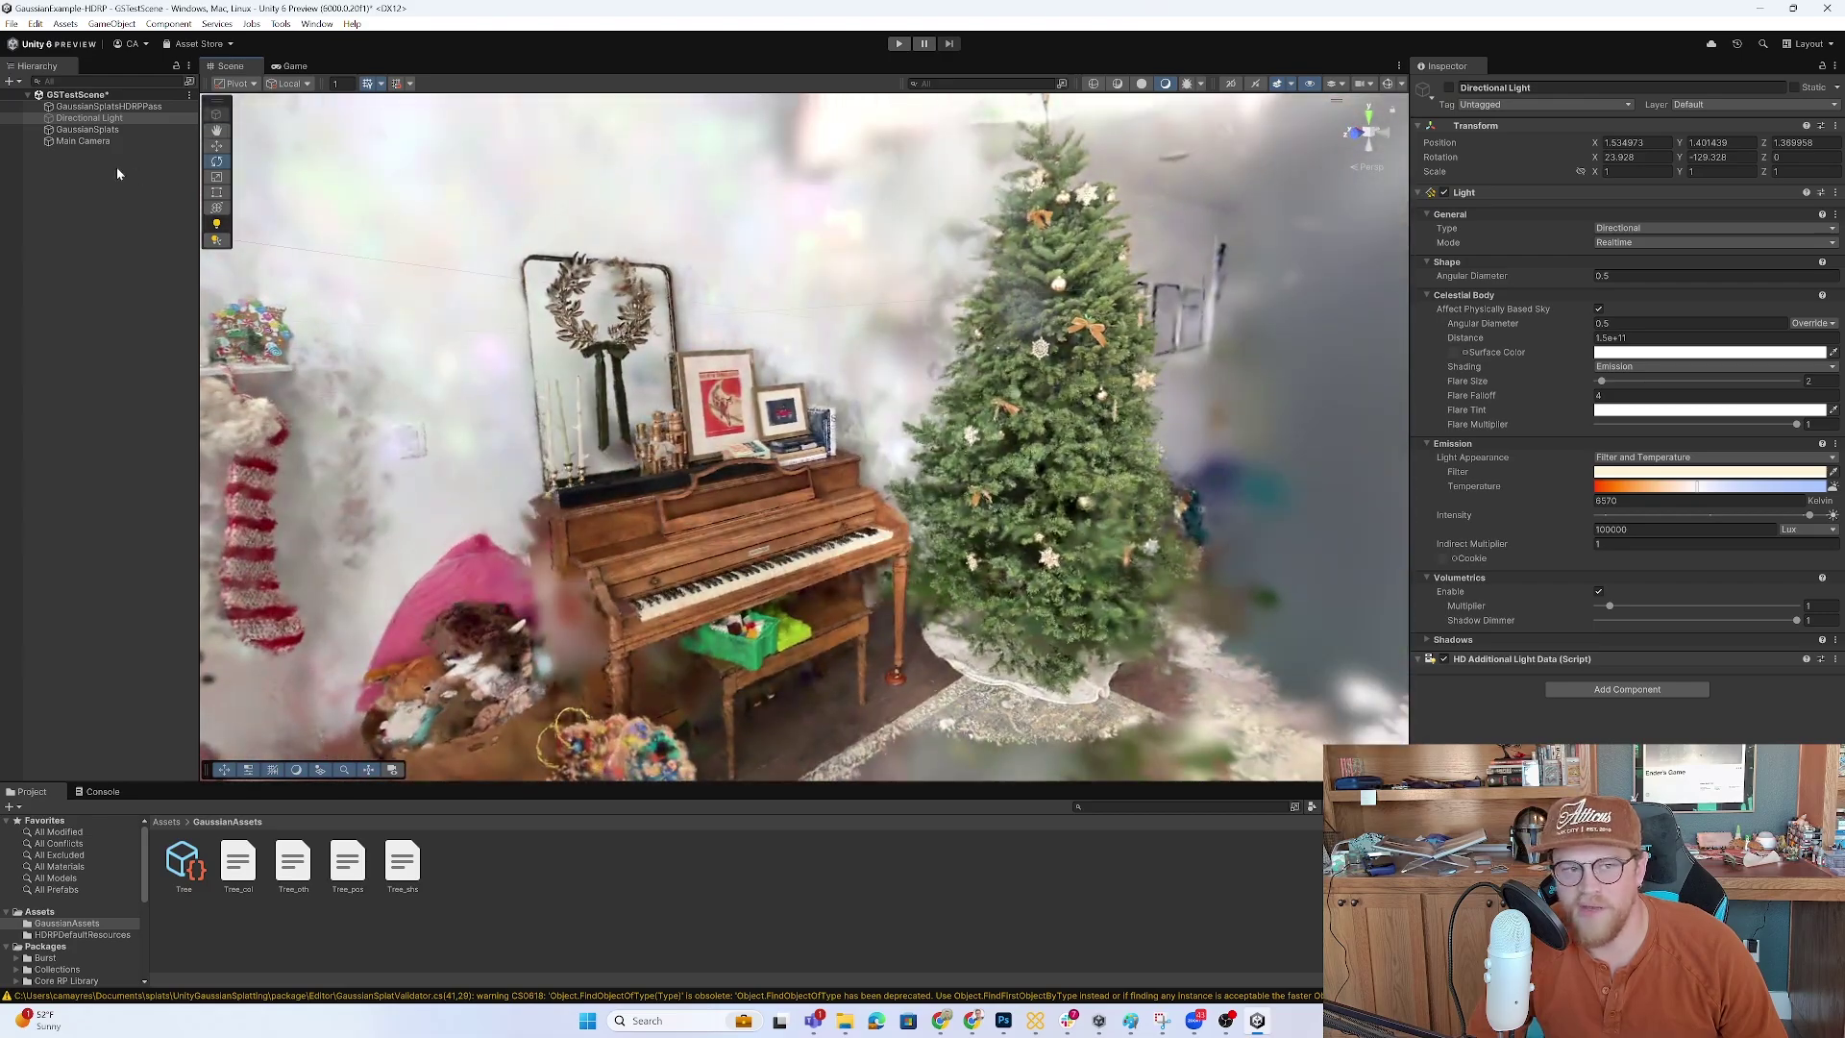
pyautogui.click(87, 128)
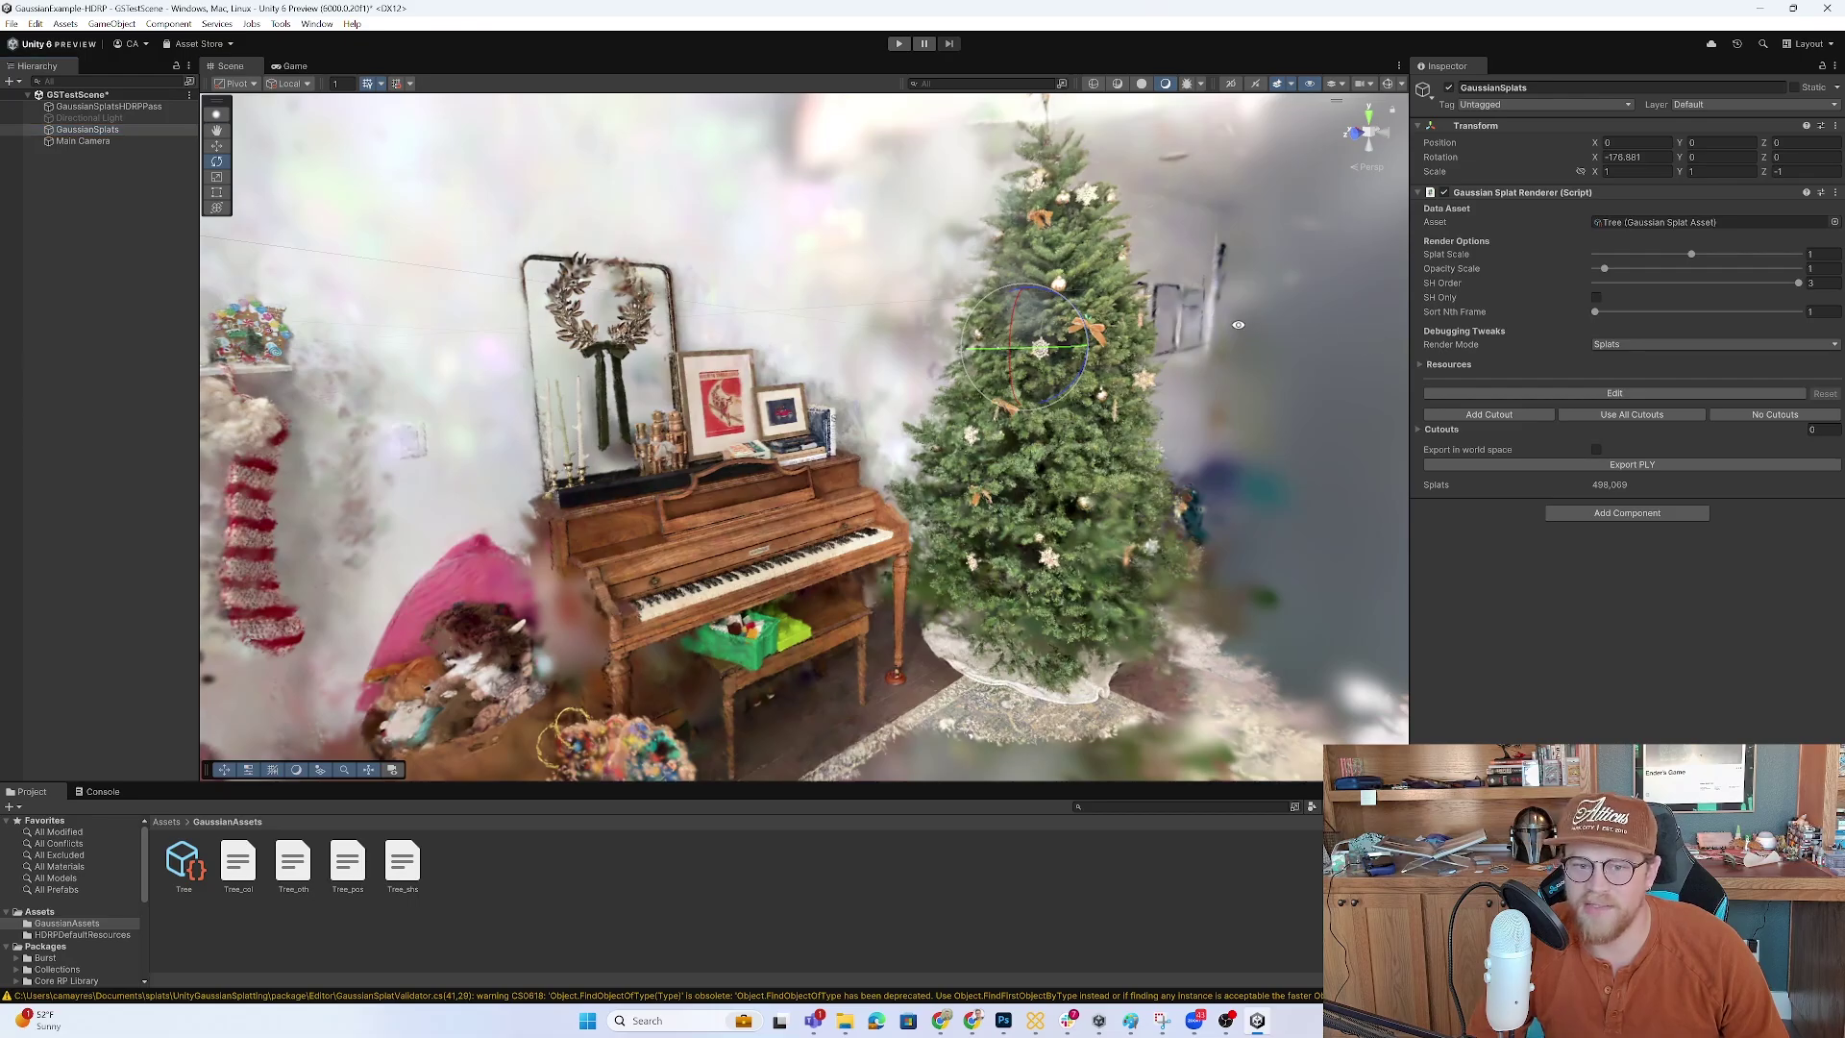
pyautogui.keyDown('alt'); pyautogui.moveTo(1235, 322); pyautogui.dragTo(1034, 280); pyautogui.keyUp('alt')
pyautogui.moveTo(1032, 278); pyautogui.dragTo(965, 322, button='right')
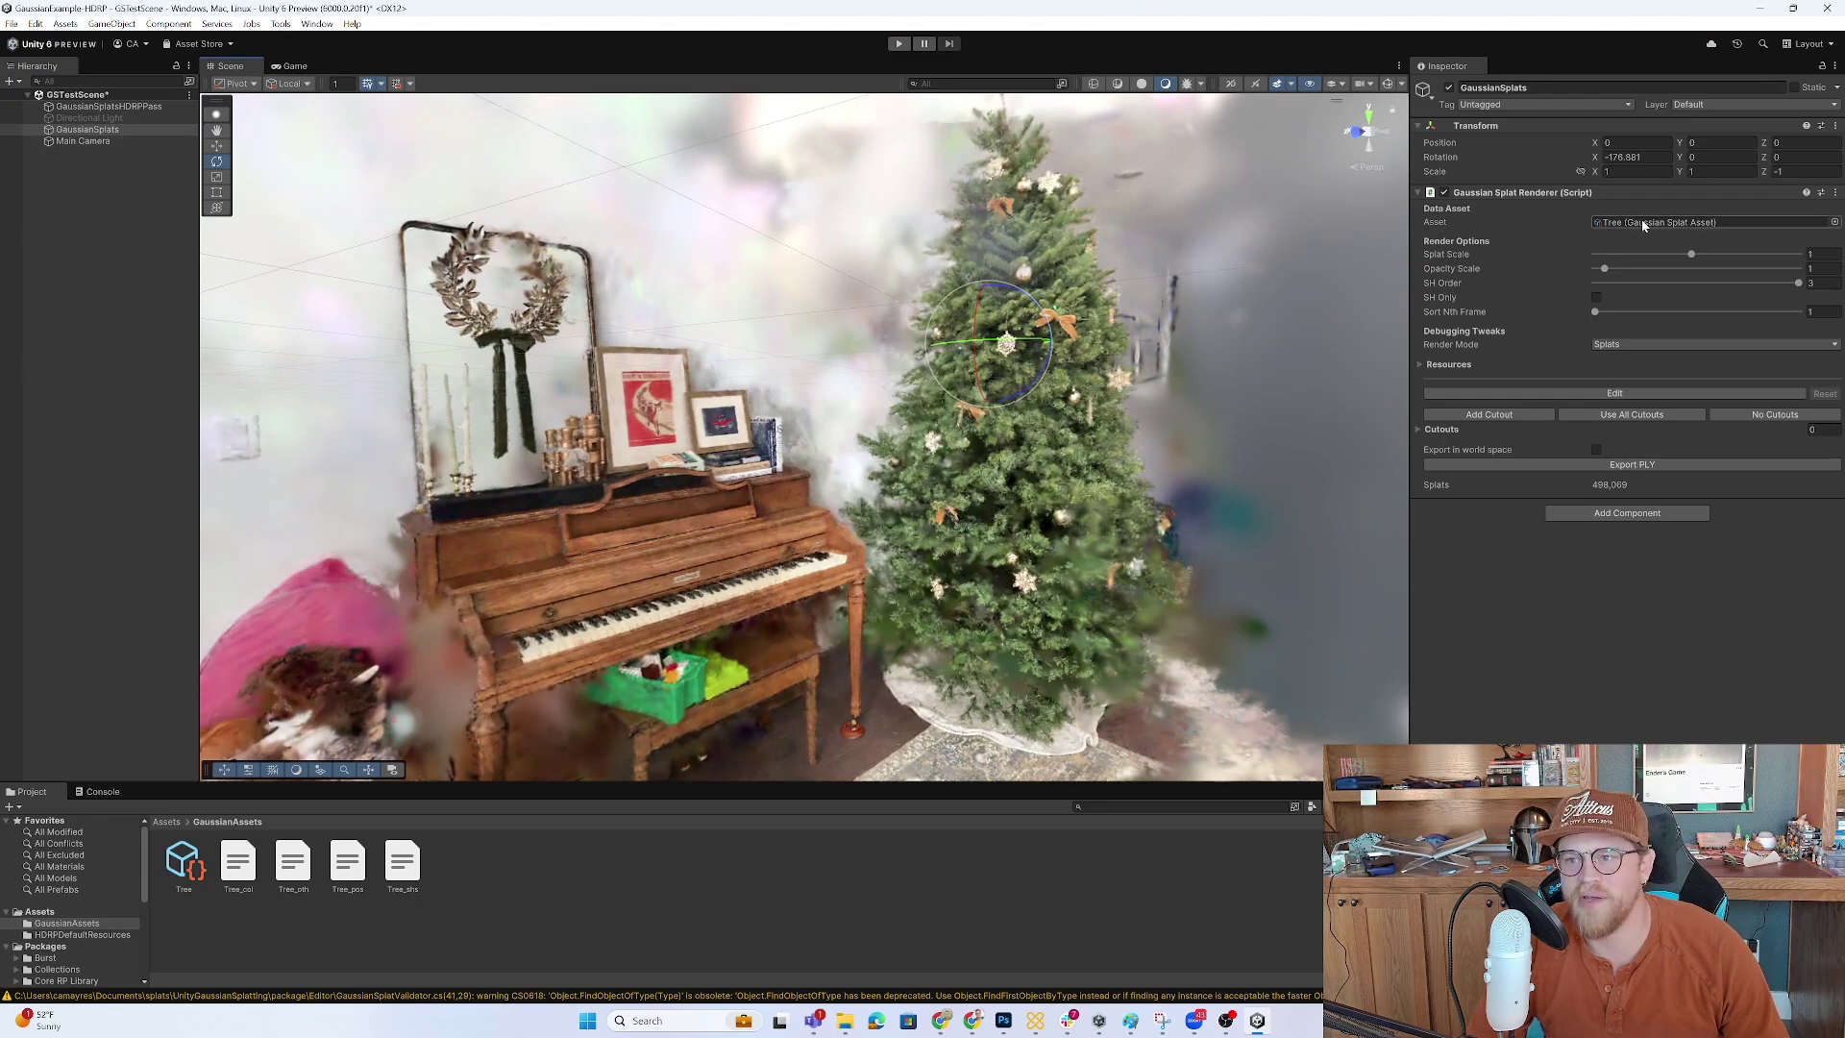
# Inspect the details of the Tree splat asset and its Tree_col, Tree_oth, Tree_pos and Tree_shs data files.
pyautogui.click(181, 862)
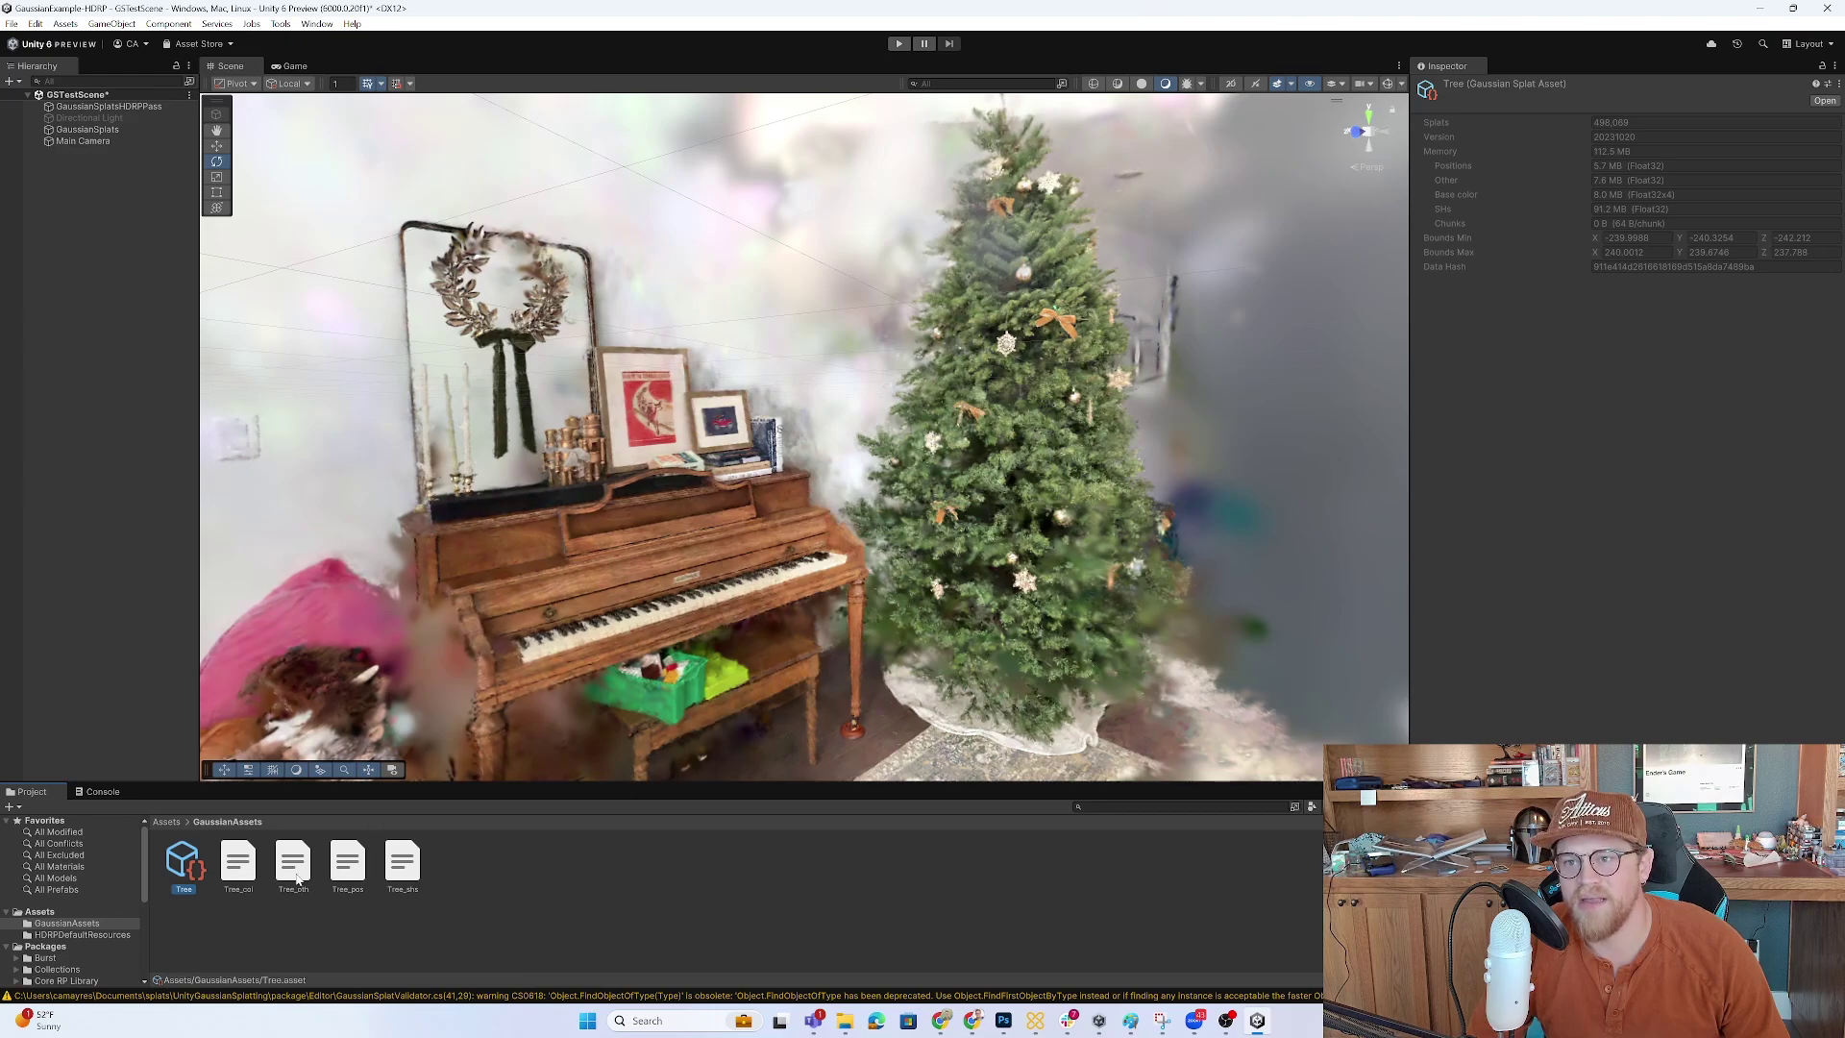
pyautogui.click(245, 889)
pyautogui.click(293, 870)
pyautogui.click(348, 870)
pyautogui.click(384, 879)
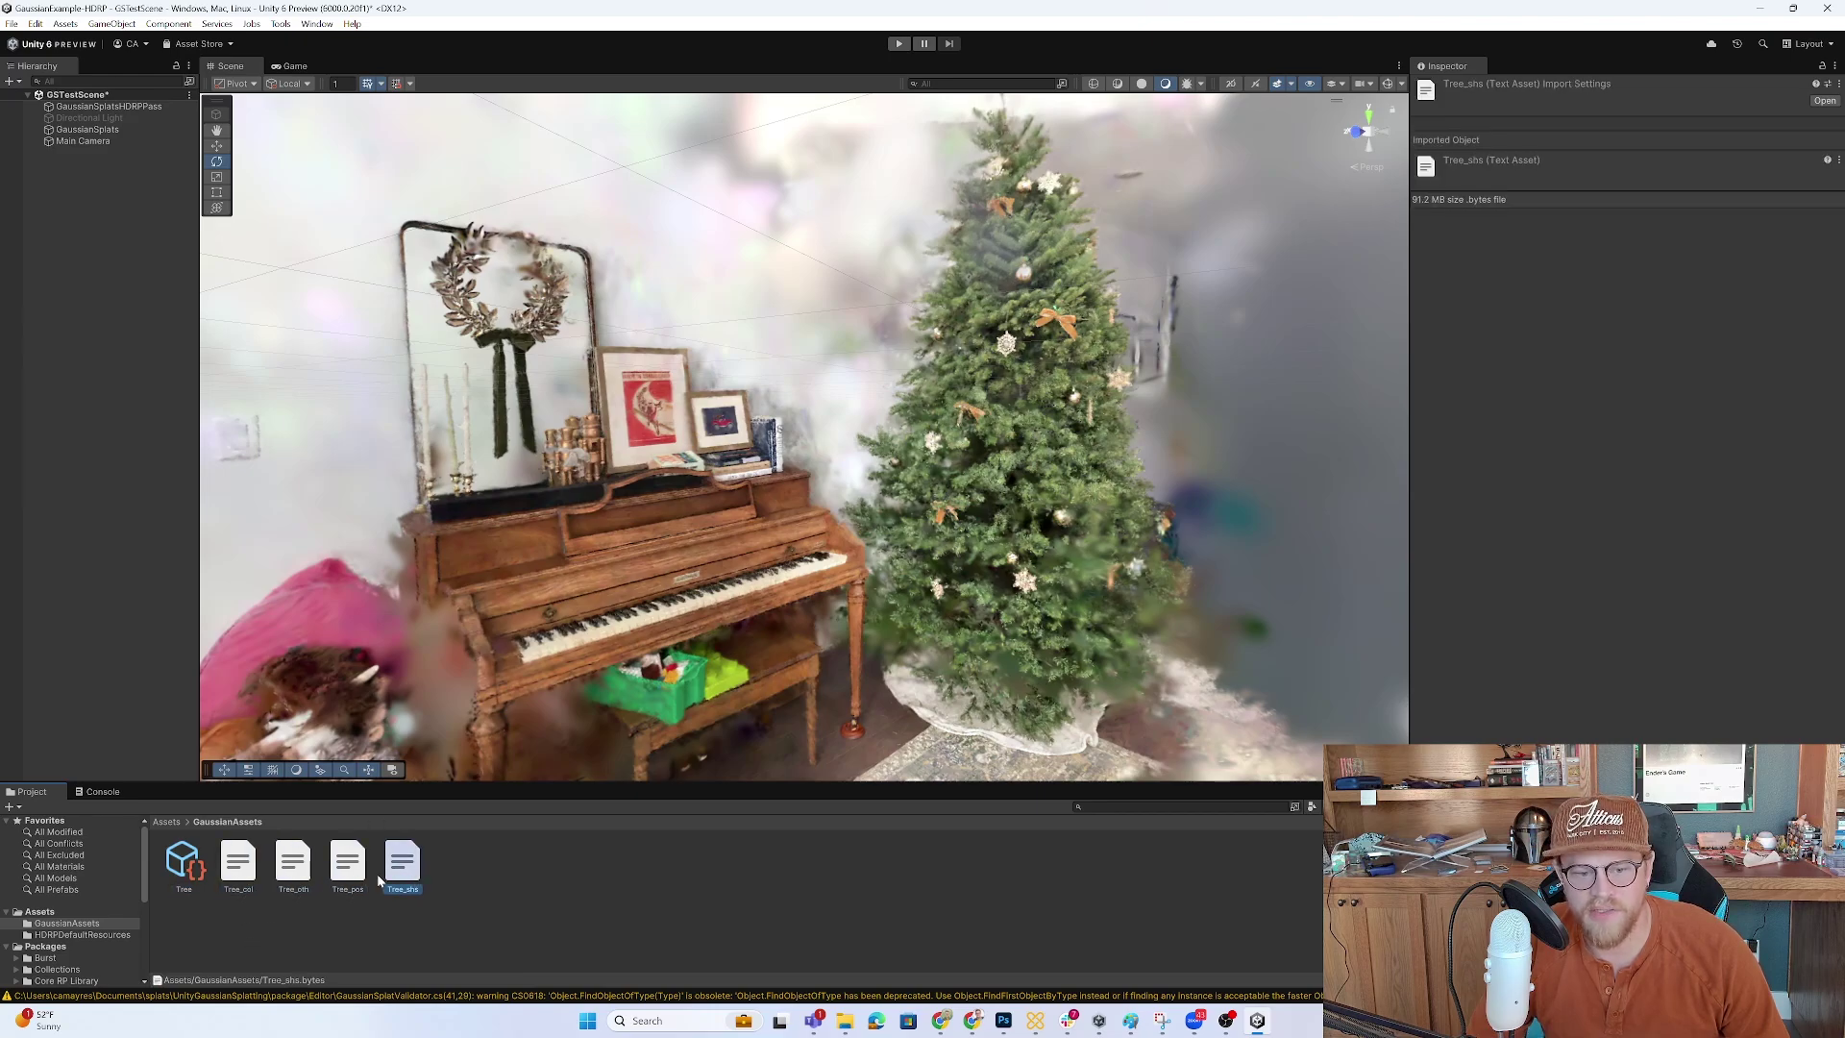
pyautogui.click(185, 875)
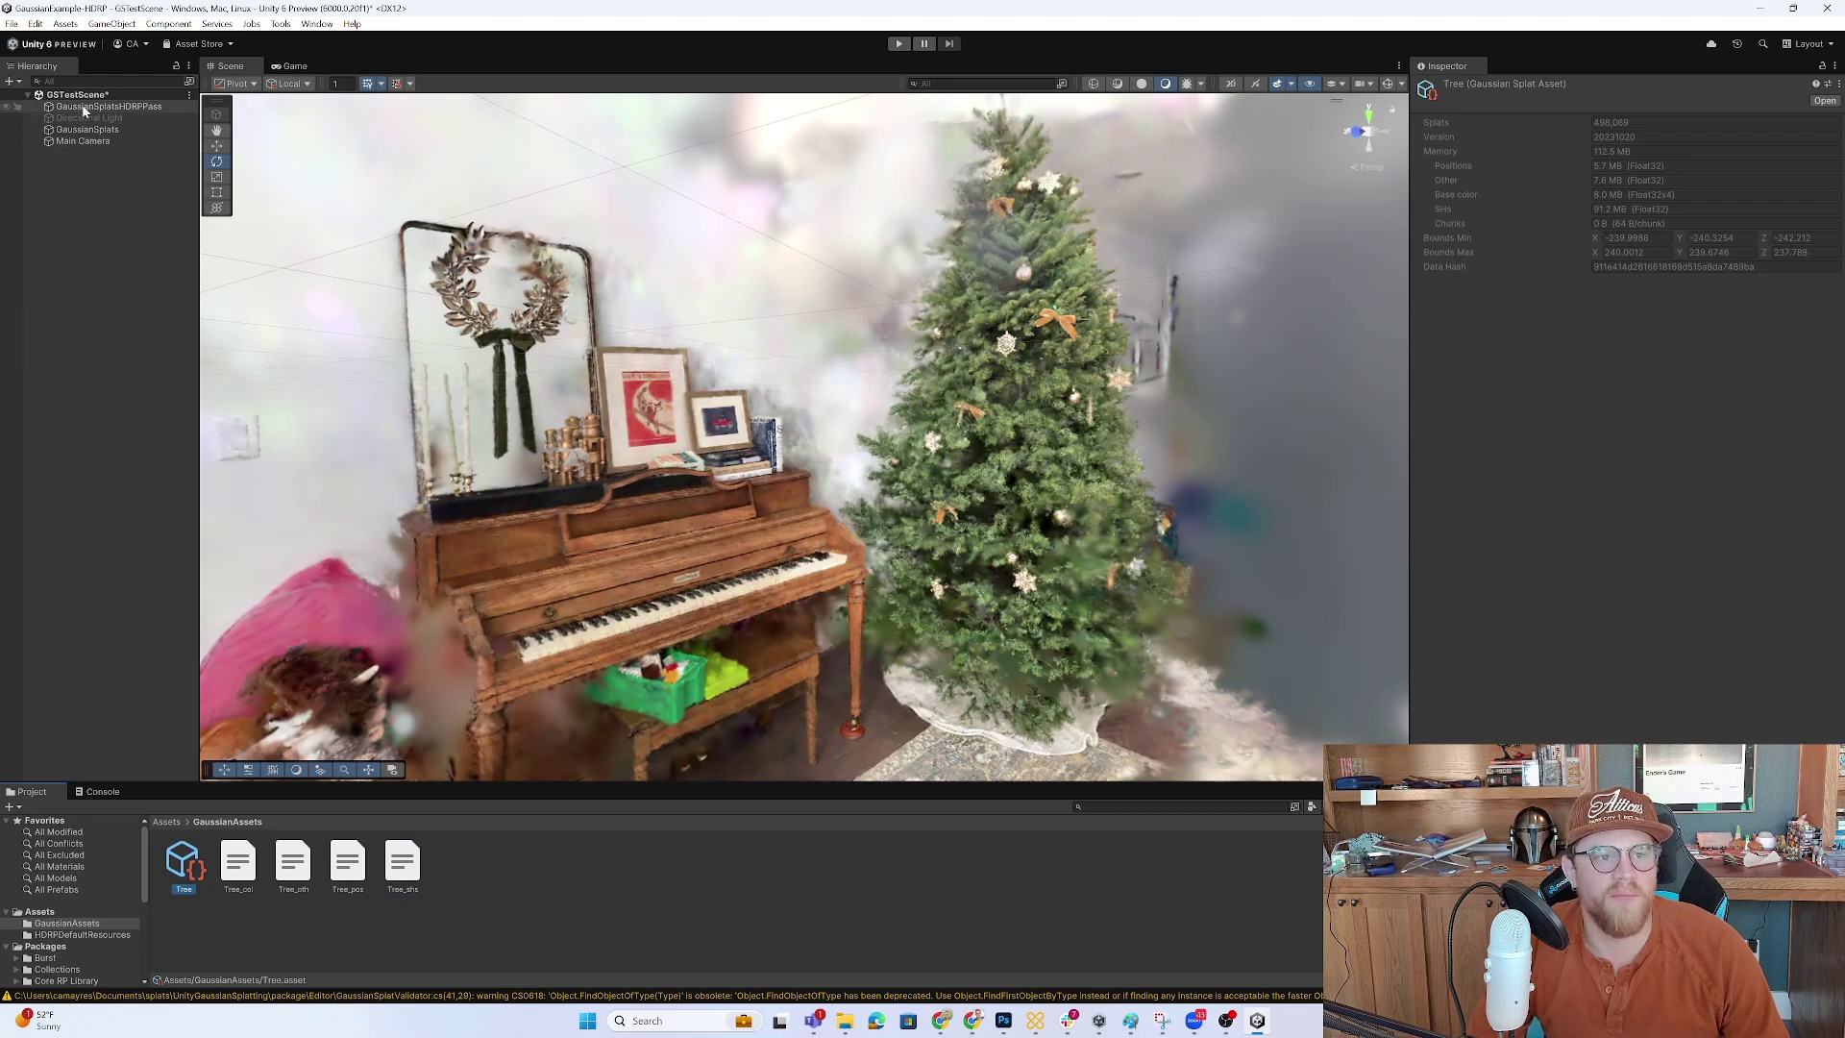
# Re-enable the Directional Light and view the piano and tree in the scene.
pyautogui.click(108, 118)
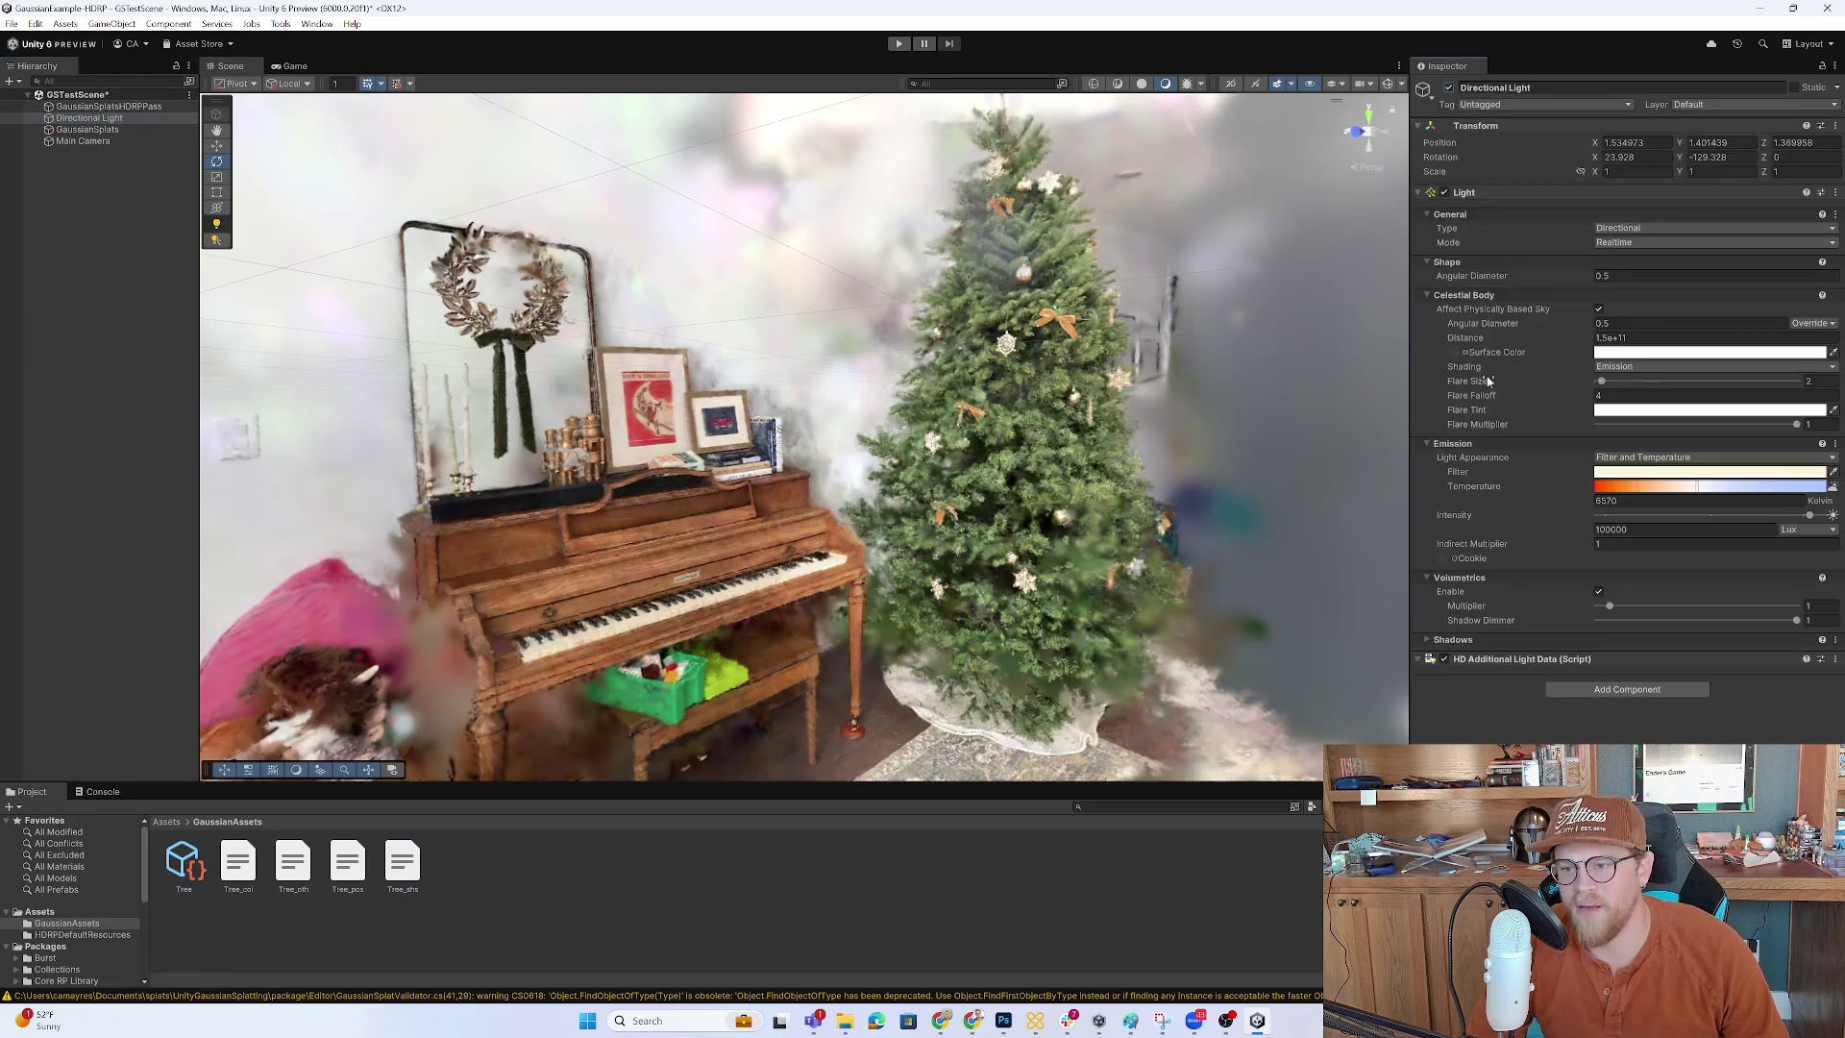
pyautogui.keyDown('alt'); pyautogui.moveTo(725, 464); pyautogui.dragTo(841, 413); pyautogui.keyUp('alt')
# Set the GaussianSplats object's Render Mode to Debug Points.
pyautogui.click(97, 141)
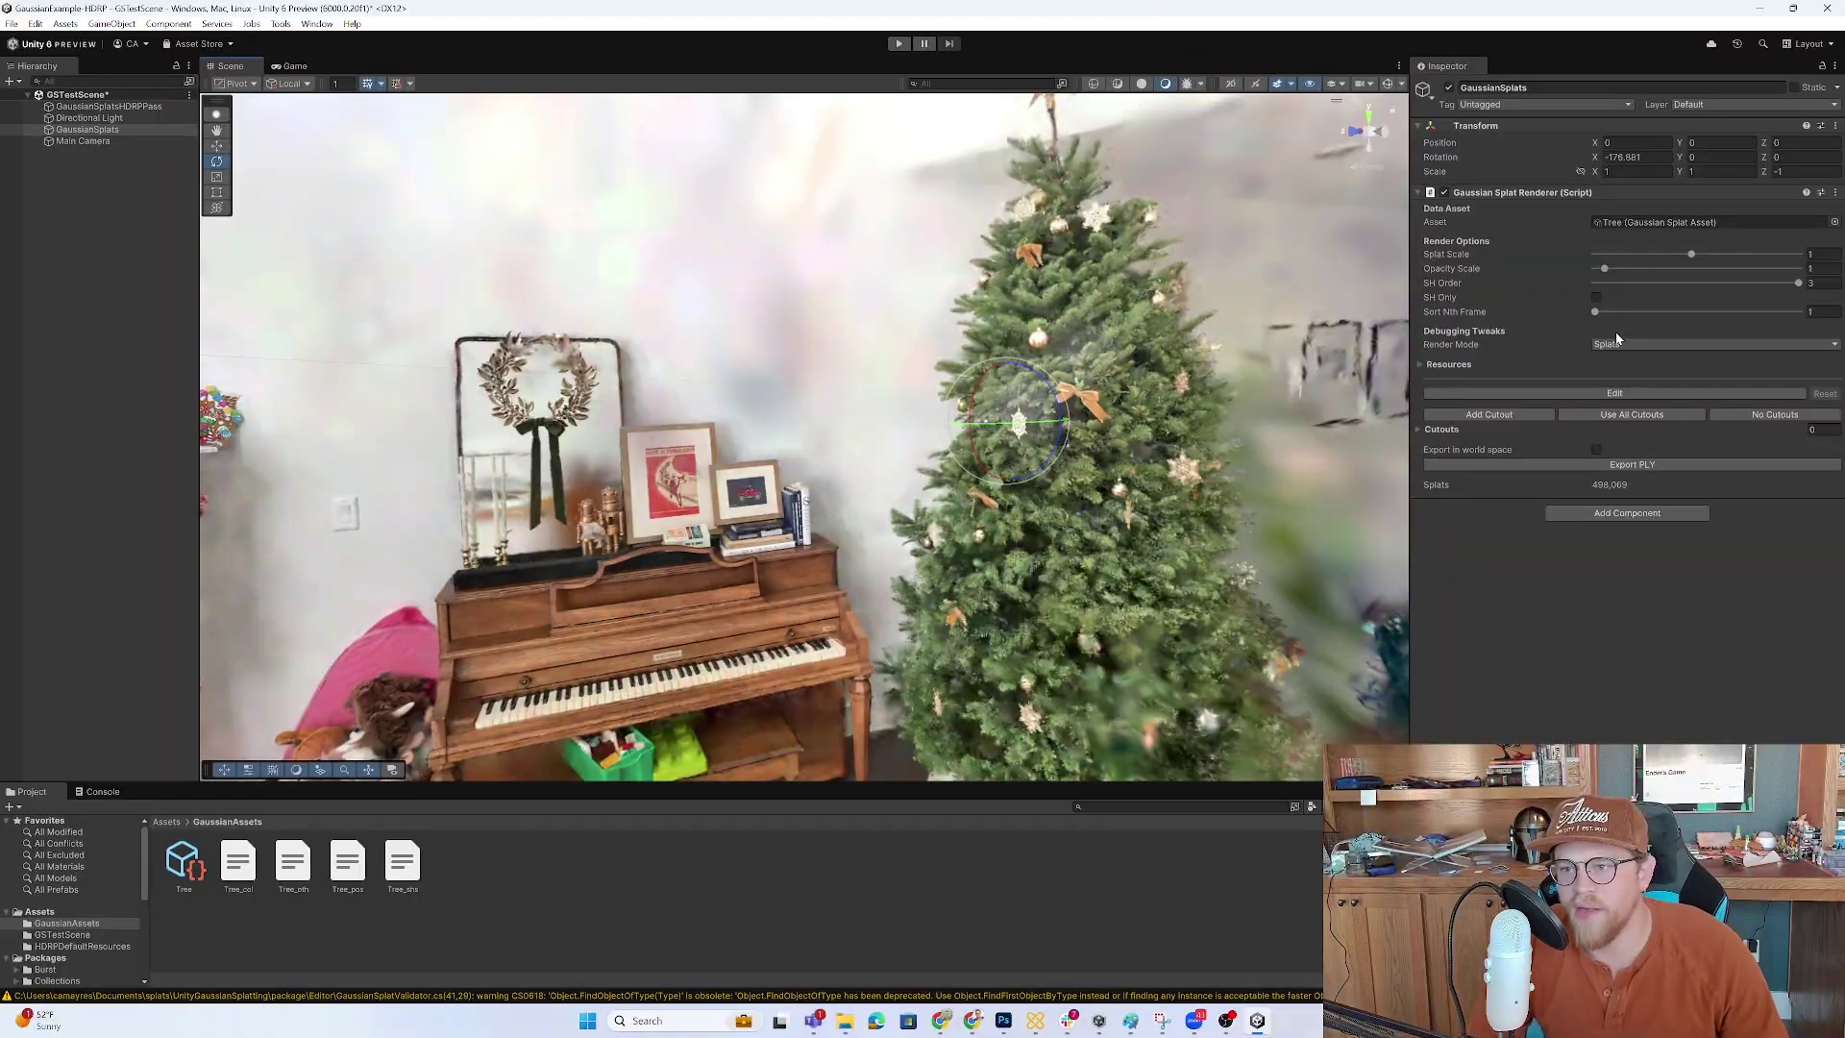
pyautogui.click(1617, 343)
pyautogui.click(1624, 376)
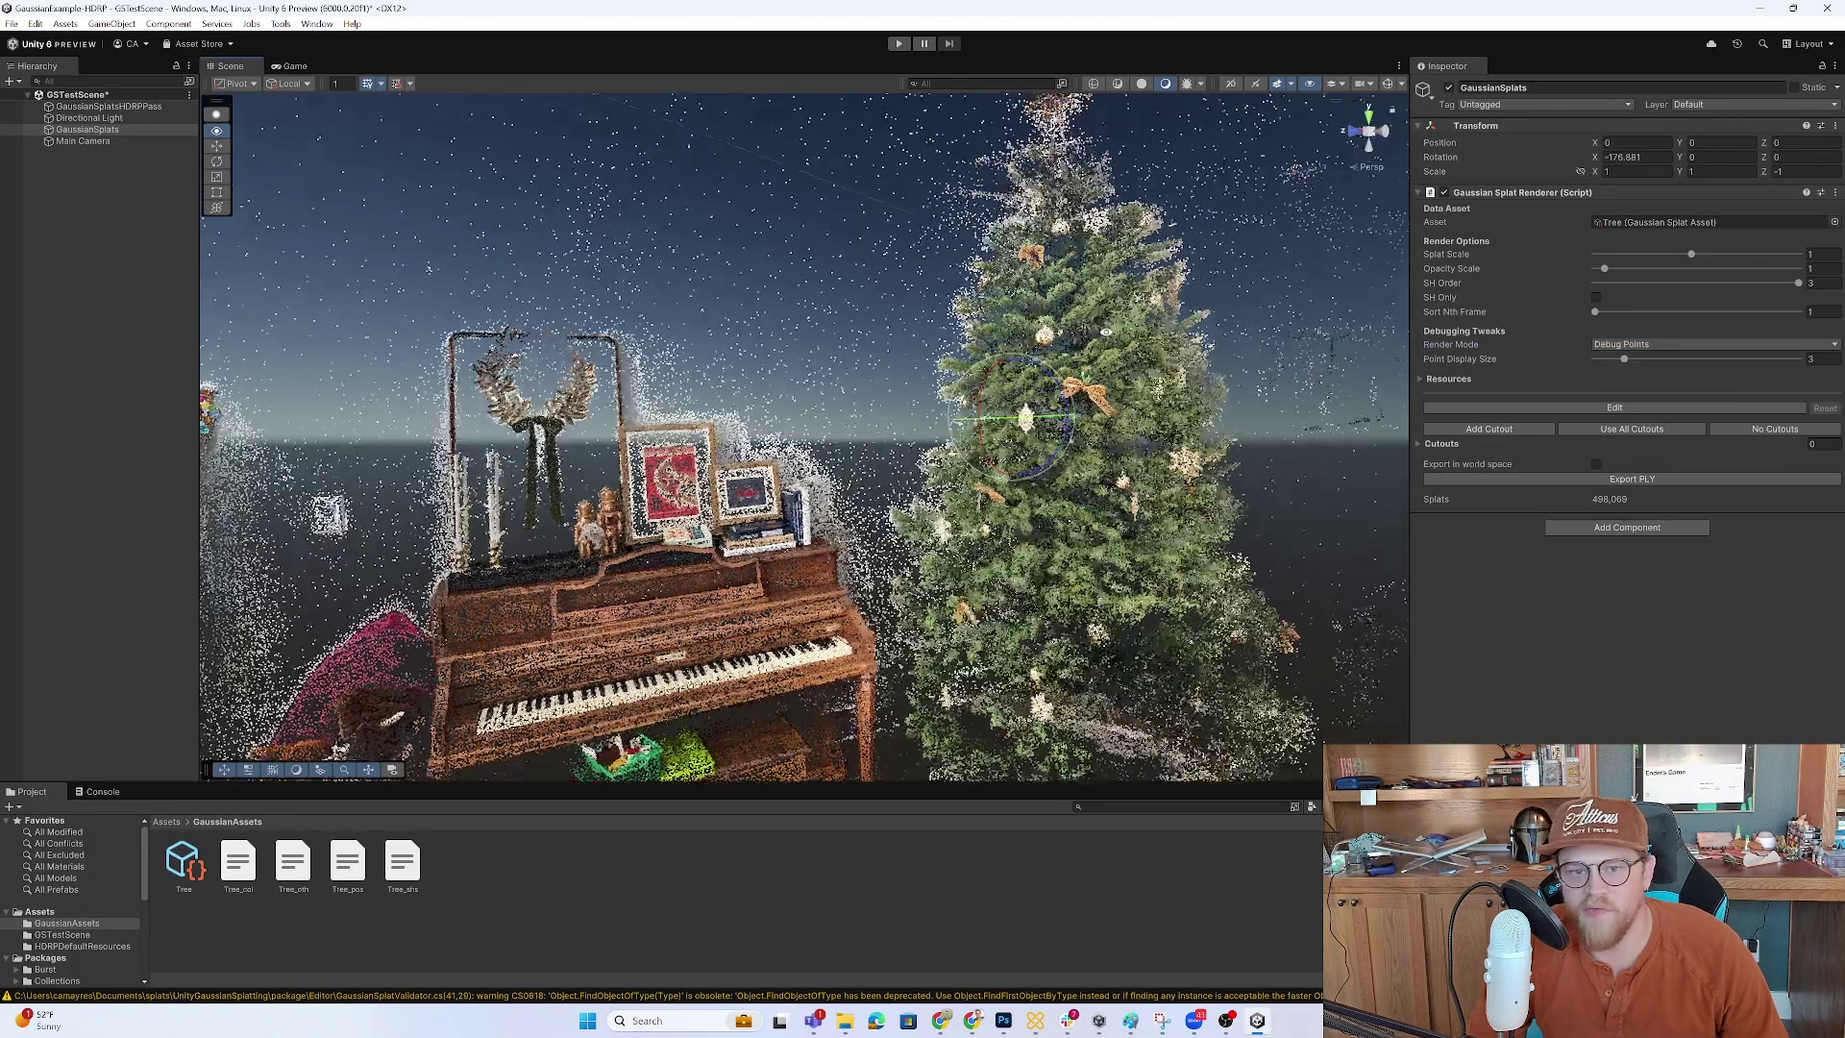
# Set the GaussianSplats object's Render Mode to Splats.
pyautogui.keyDown('alt'); pyautogui.moveTo(1112, 331); pyautogui.dragTo(1469, 400); pyautogui.keyUp('alt')
pyautogui.click(1651, 344)
pyautogui.click(1634, 364)
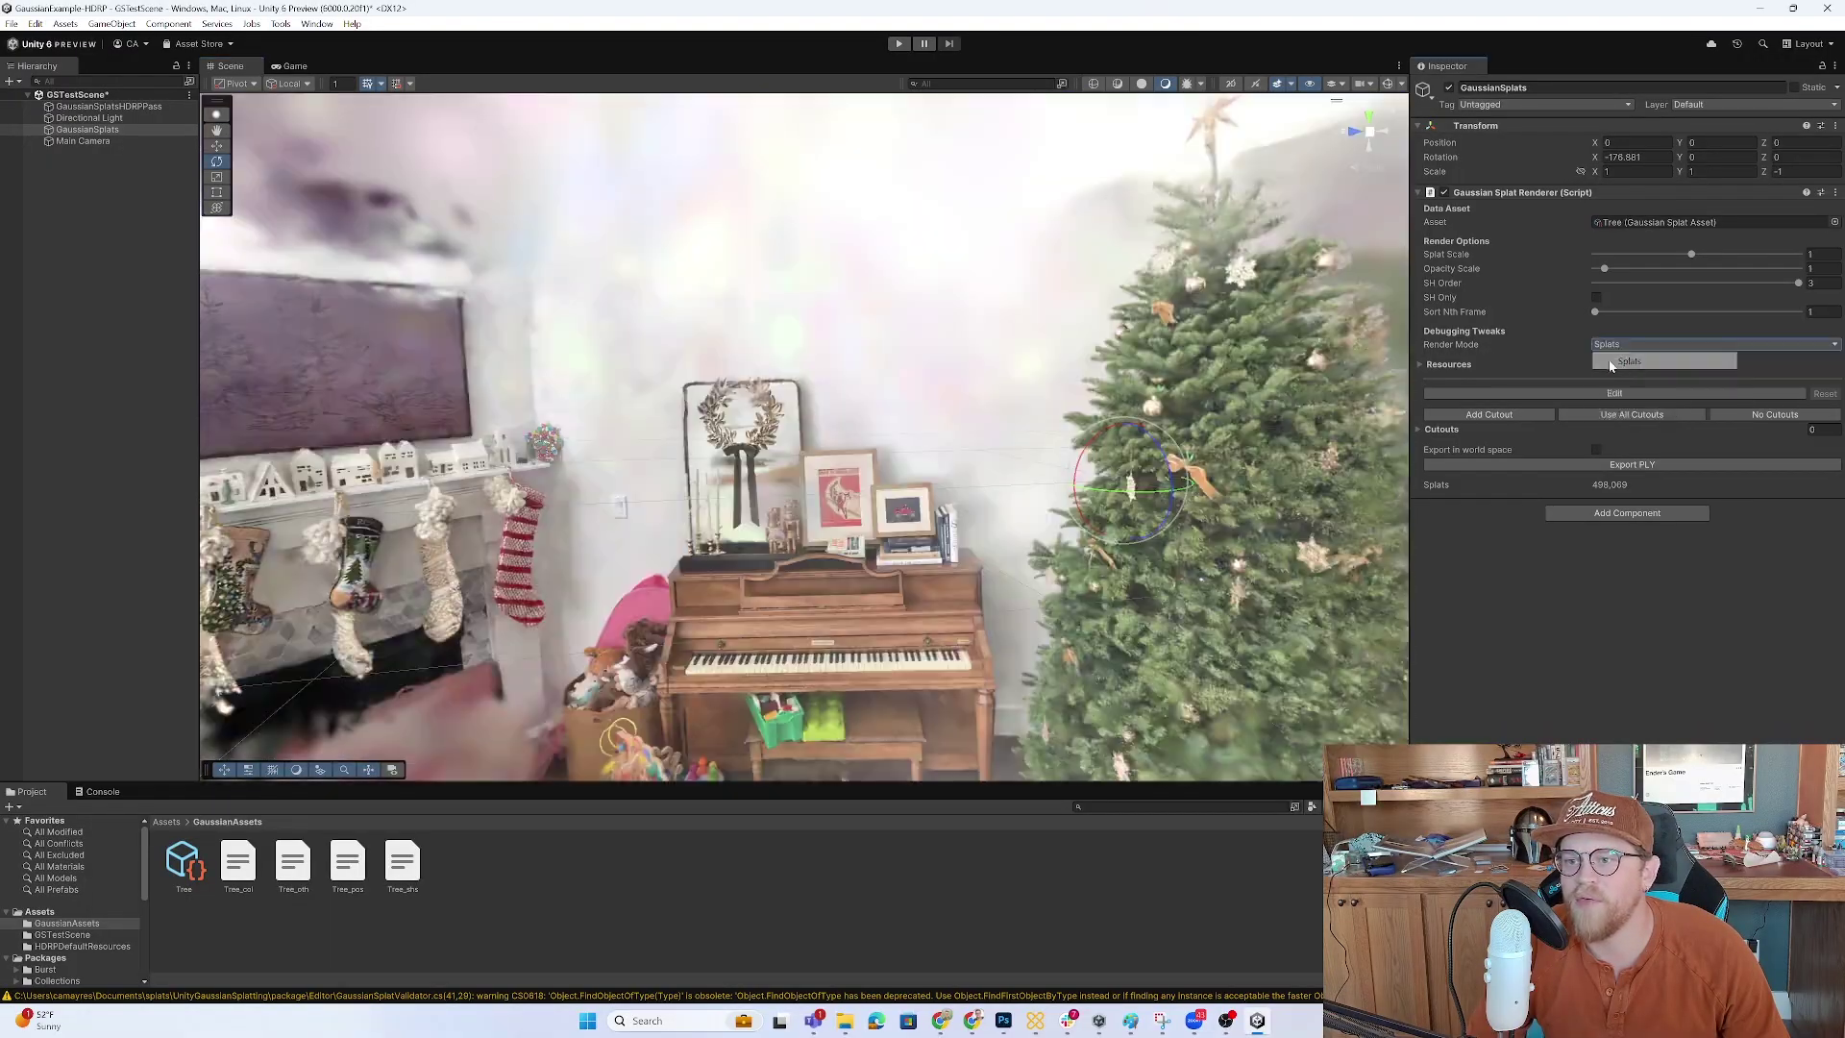
# Examine the rendered Christmas tree splat and its blurry surroundings from several viewing angles in the scene.
pyautogui.keyDown('alt'); pyautogui.moveTo(961, 384); pyautogui.dragTo(1153, 581, button='right'); pyautogui.keyUp('alt')
pyautogui.keyDown('alt'); pyautogui.moveTo(1154, 581); pyautogui.dragTo(1180, 511); pyautogui.keyUp('alt')
pyautogui.moveTo(1179, 512); pyautogui.dragTo(1156, 483, button='middle')
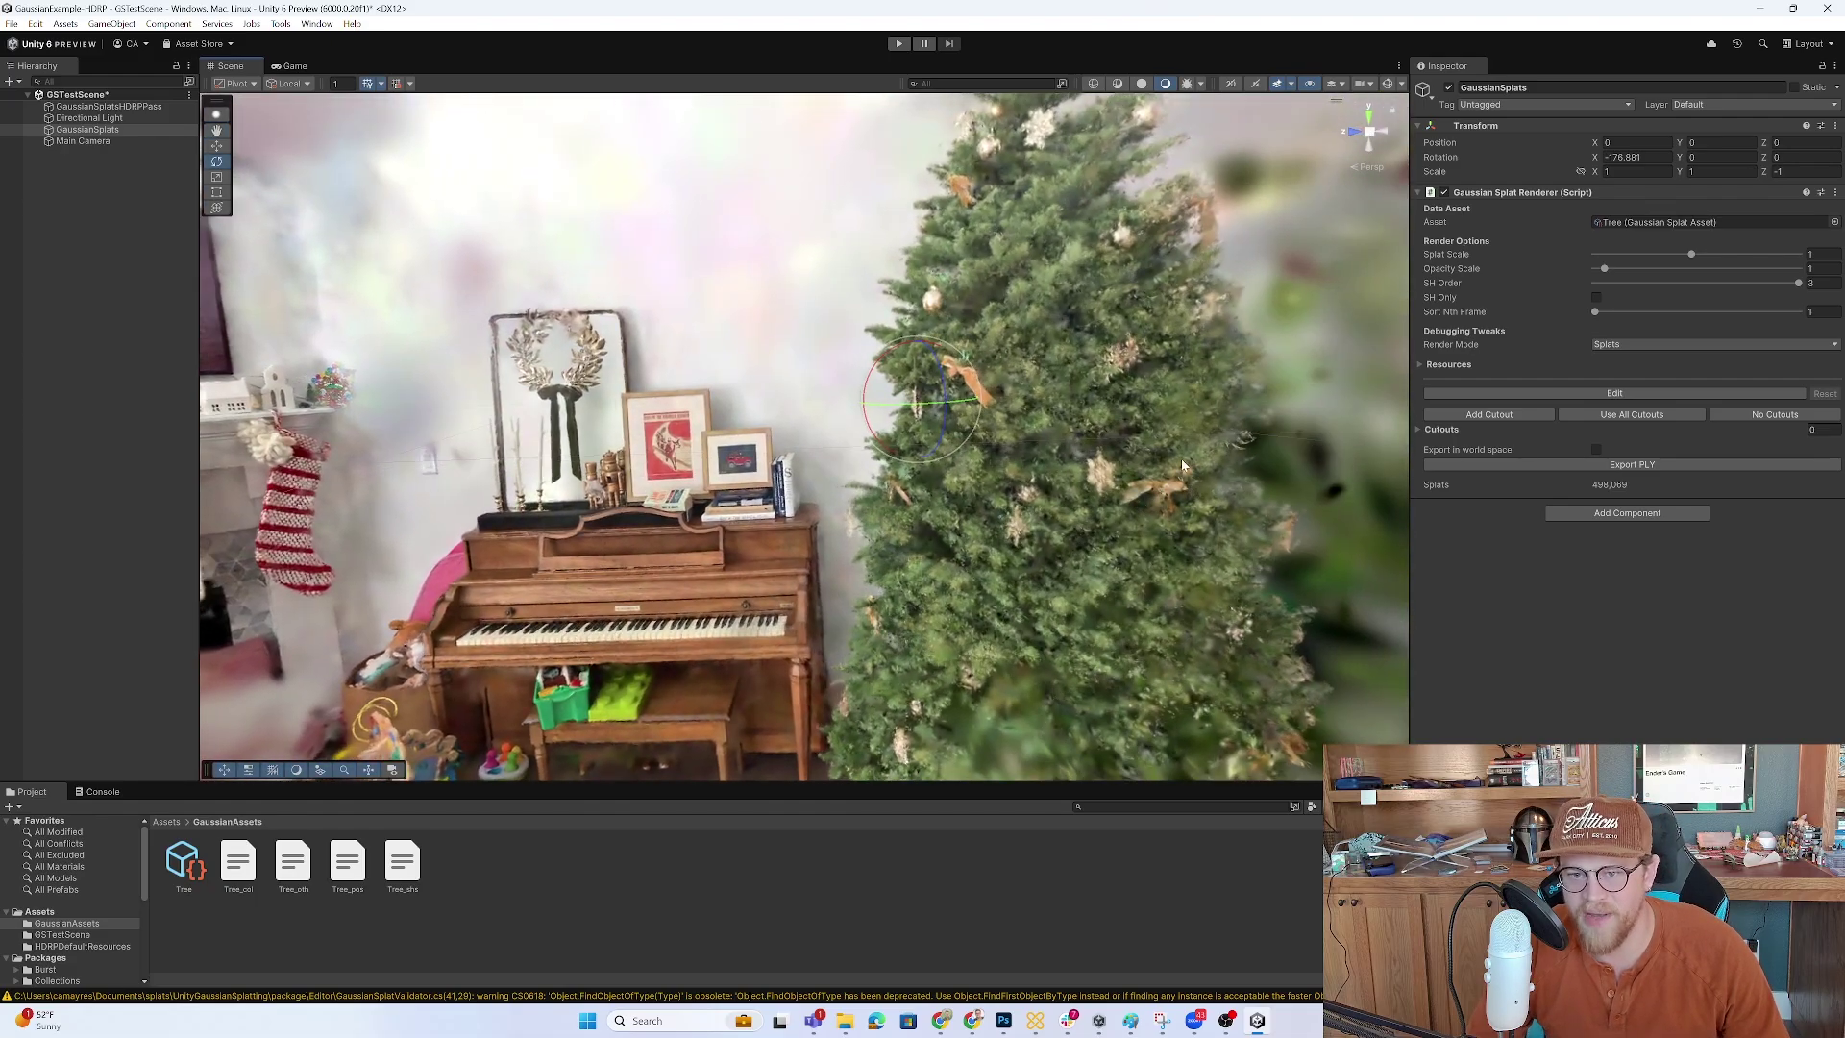
pyautogui.keyDown('alt'); pyautogui.moveTo(1185, 465); pyautogui.dragTo(1066, 461); pyautogui.keyUp('alt')
pyautogui.moveTo(1066, 462); pyautogui.dragTo(958, 534, button='middle')
pyautogui.keyDown('alt'); pyautogui.moveTo(957, 535); pyautogui.dragTo(1101, 497); pyautogui.keyUp('alt')
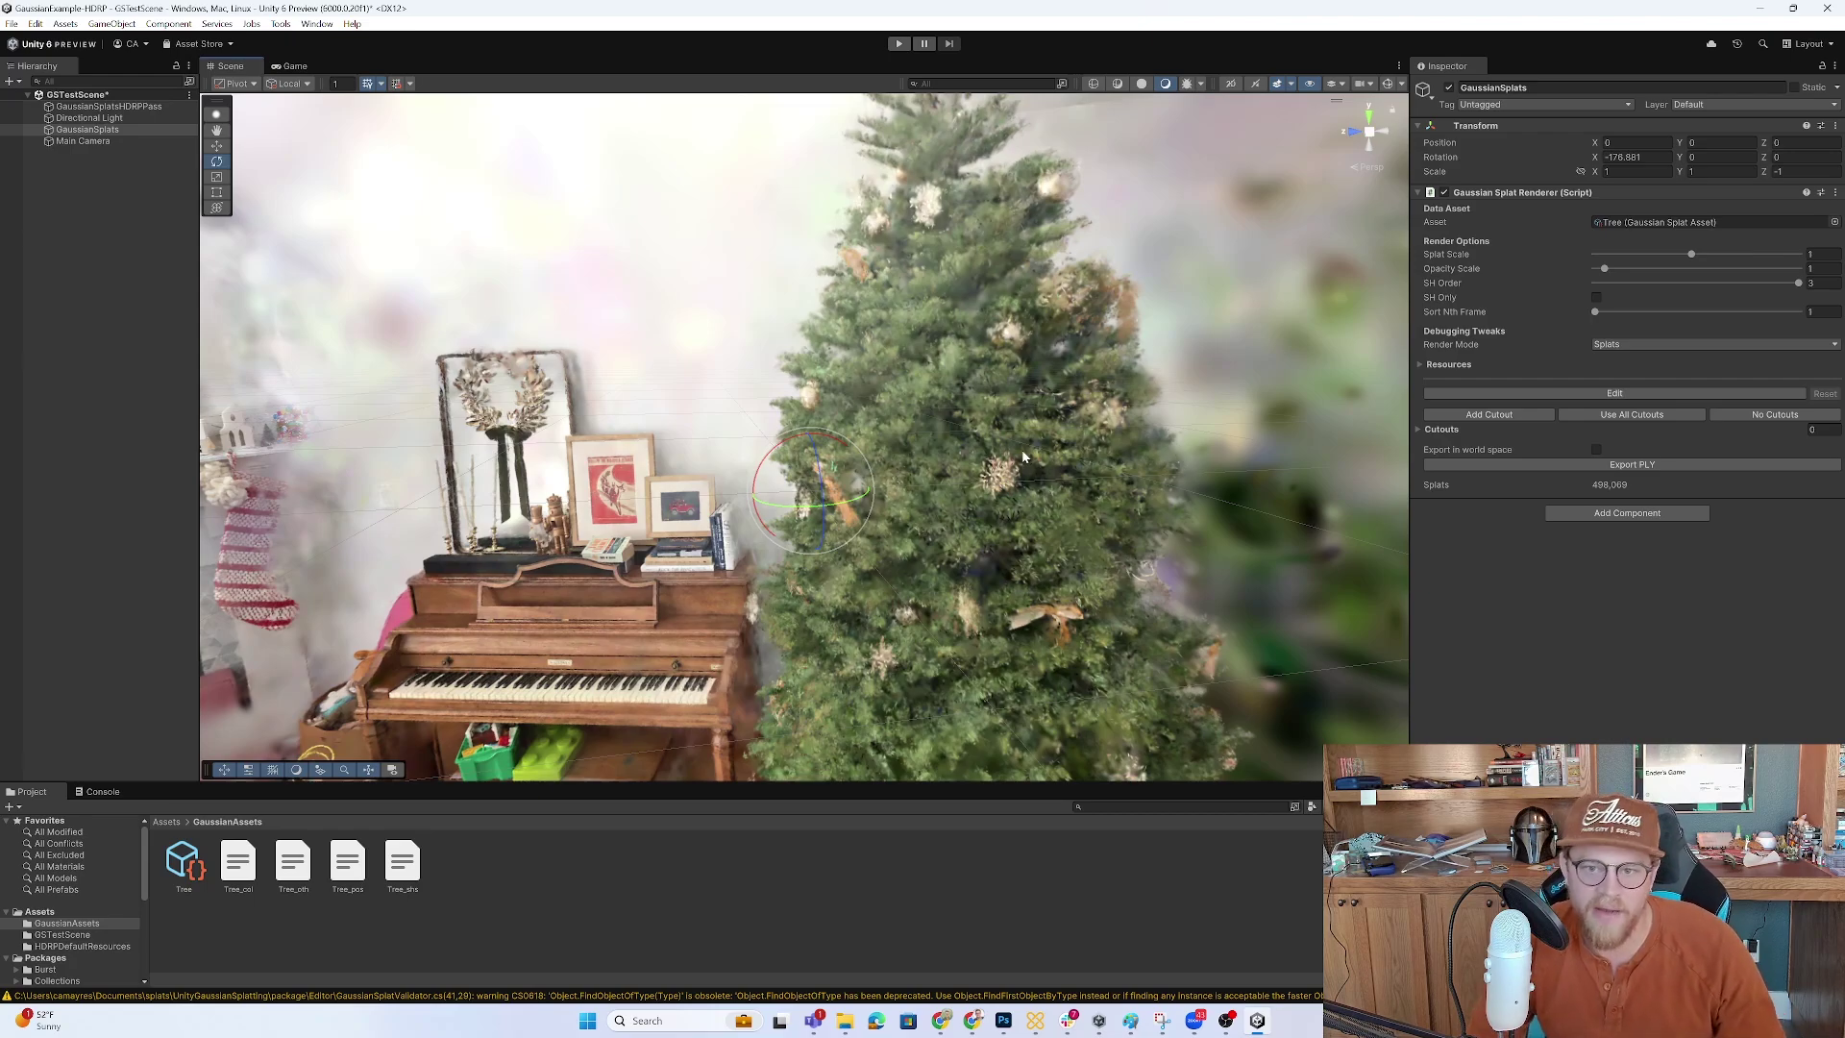
pyautogui.moveTo(939, 372); pyautogui.dragTo(1172, 298, button='middle')
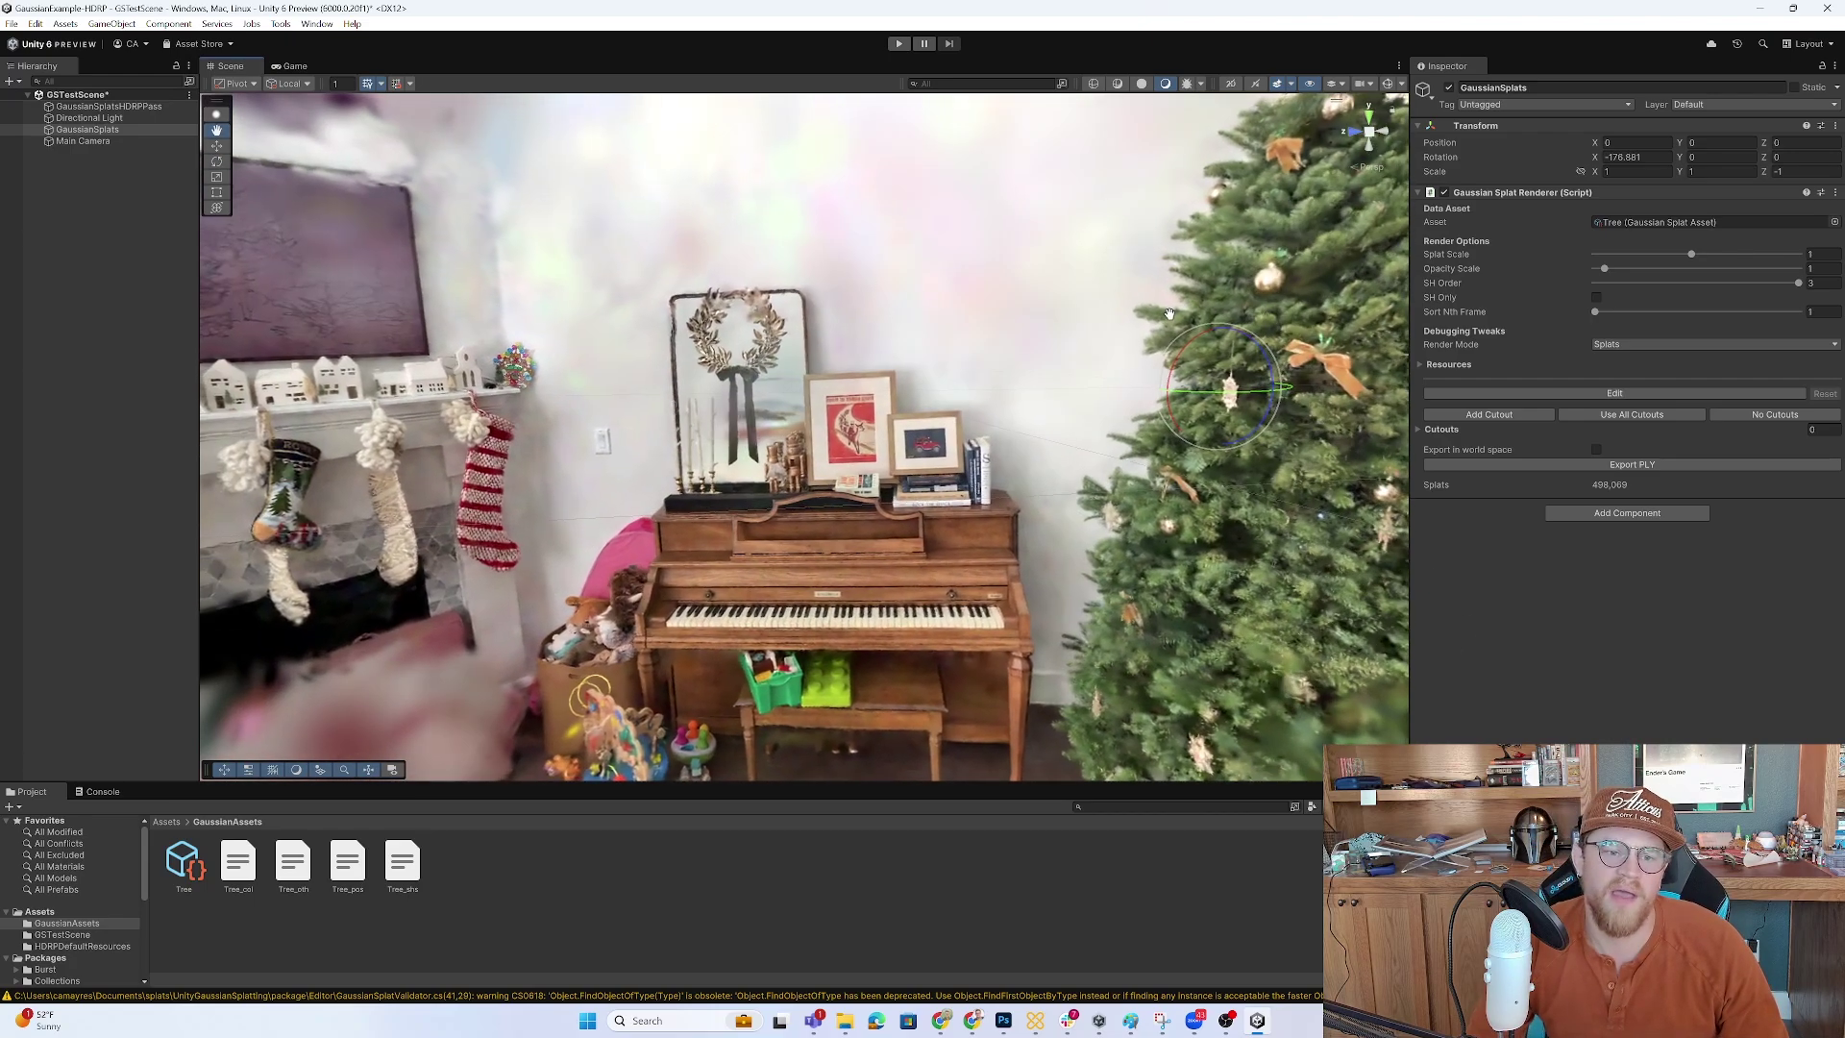
# Inspect the piano, the picture frames on it and the fireplace mantel with stockings up close and from a distance.
pyautogui.keyDown('alt'); pyautogui.moveTo(1173, 298); pyautogui.dragTo(1038, 356); pyautogui.keyUp('alt')
pyautogui.moveTo(1115, 370); pyautogui.dragTo(949, 435, button='middle')
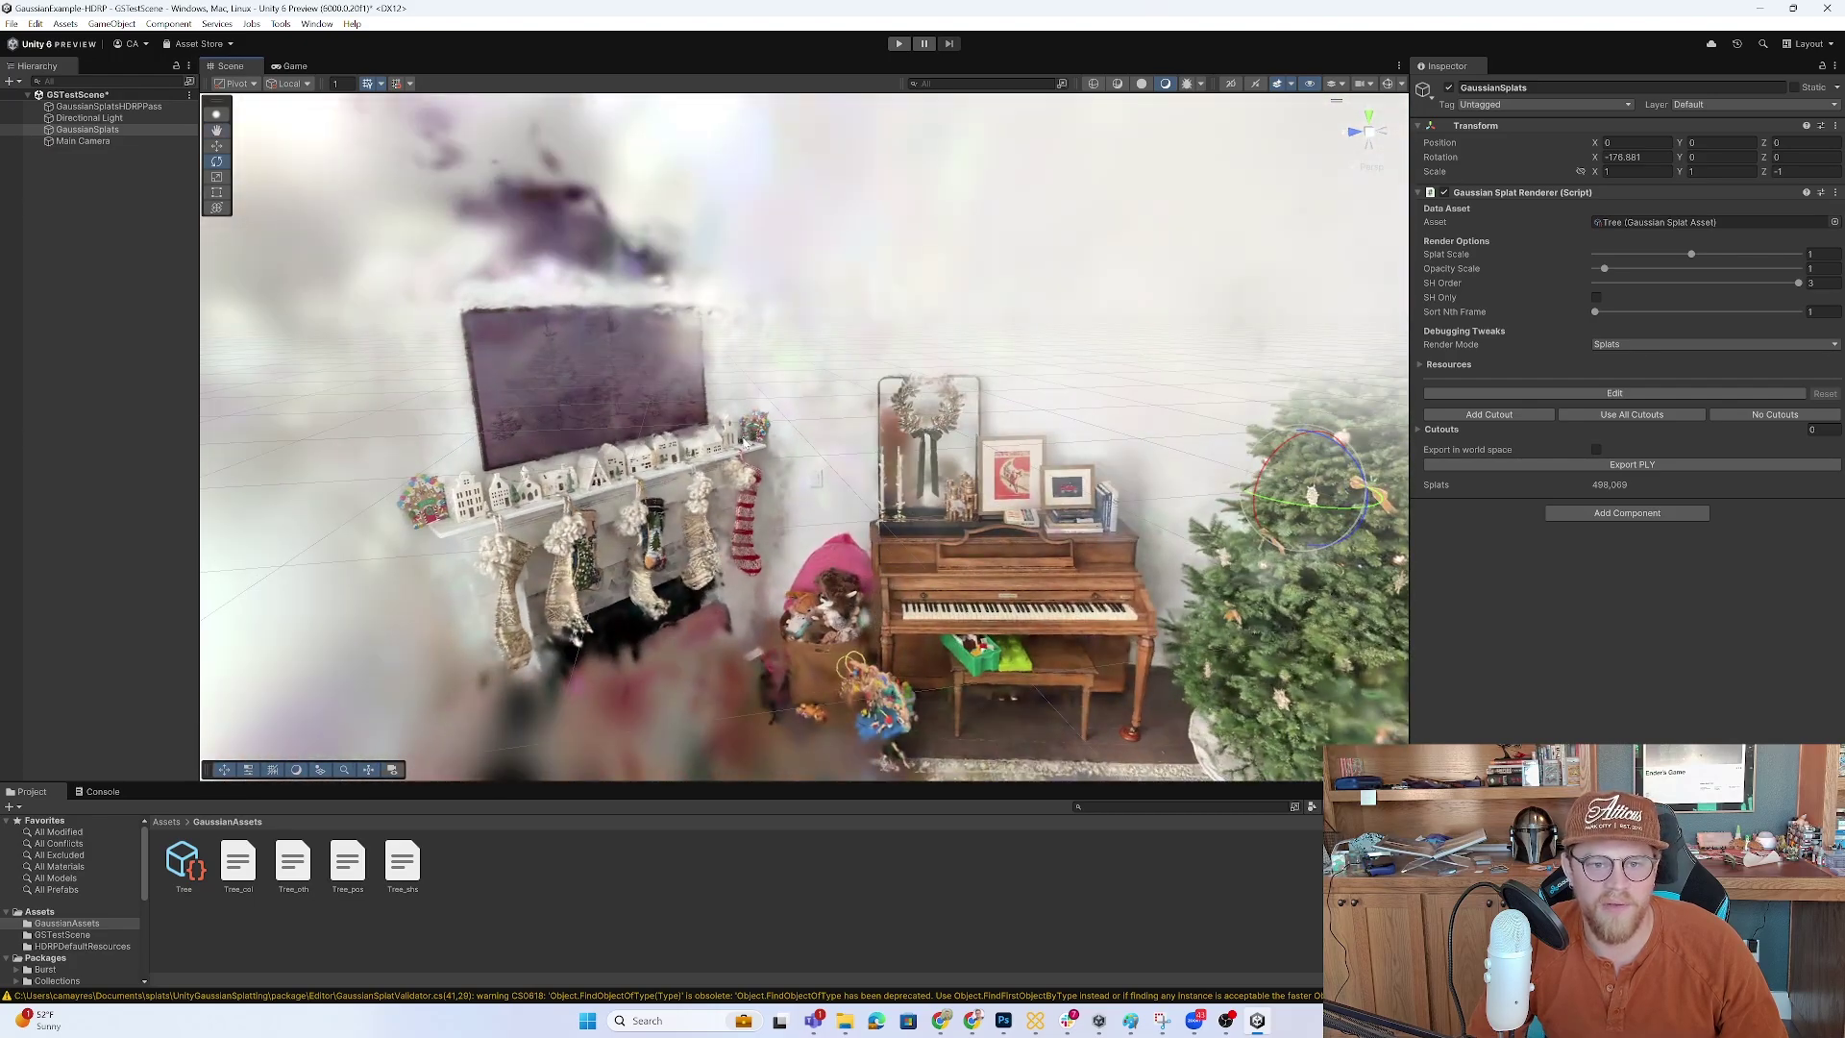
pyautogui.keyDown('alt'); pyautogui.moveTo(950, 435); pyautogui.dragTo(604, 430); pyautogui.keyUp('alt')
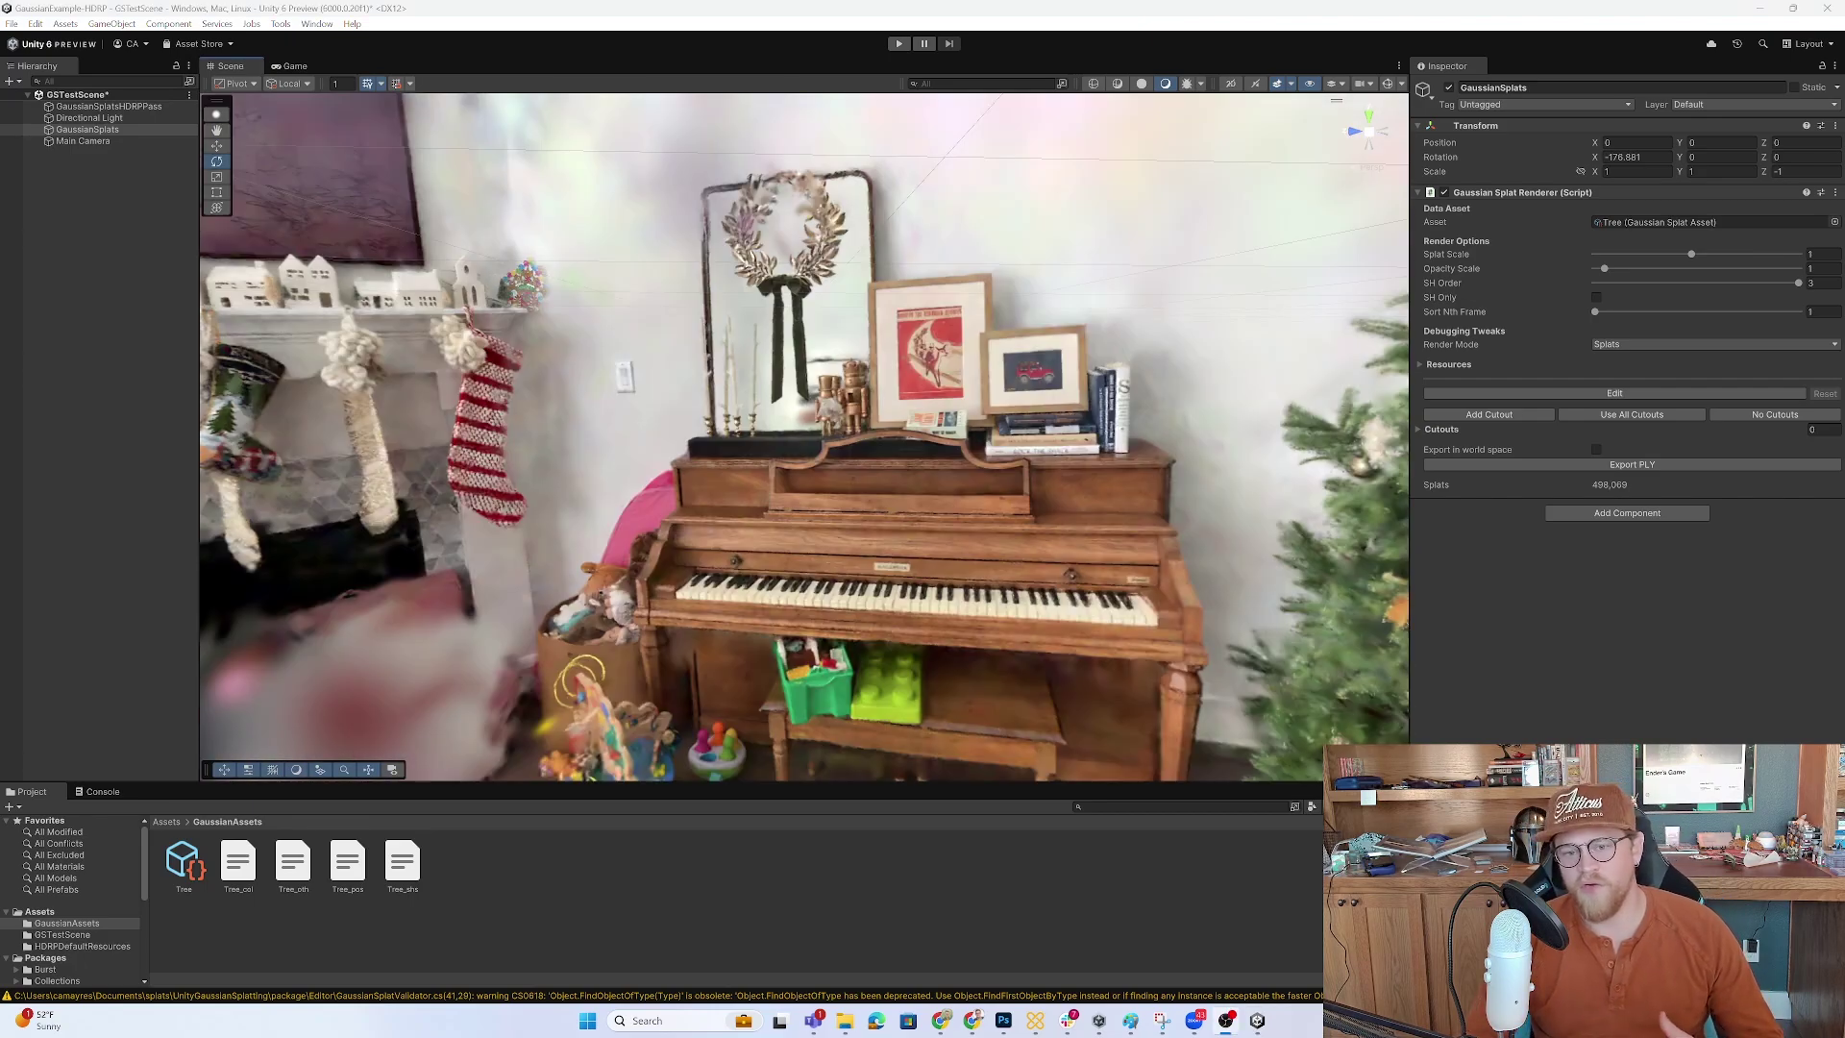
pyautogui.keyDown('alt'); pyautogui.moveTo(851, 366); pyautogui.dragTo(865, 310); pyautogui.keyUp('alt')
pyautogui.keyDown('alt'); pyautogui.moveTo(865, 309); pyautogui.dragTo(965, 402, button='right'); pyautogui.keyUp('alt')
pyautogui.keyDown('alt'); pyautogui.moveTo(965, 402); pyautogui.dragTo(1028, 363); pyautogui.keyUp('alt')
pyautogui.moveTo(1028, 363); pyautogui.dragTo(955, 383, button='middle')
pyautogui.keyDown('alt'); pyautogui.moveTo(955, 383); pyautogui.dragTo(846, 509); pyautogui.keyUp('alt')
pyautogui.moveTo(845, 509); pyautogui.dragTo(1105, 558, button='middle')
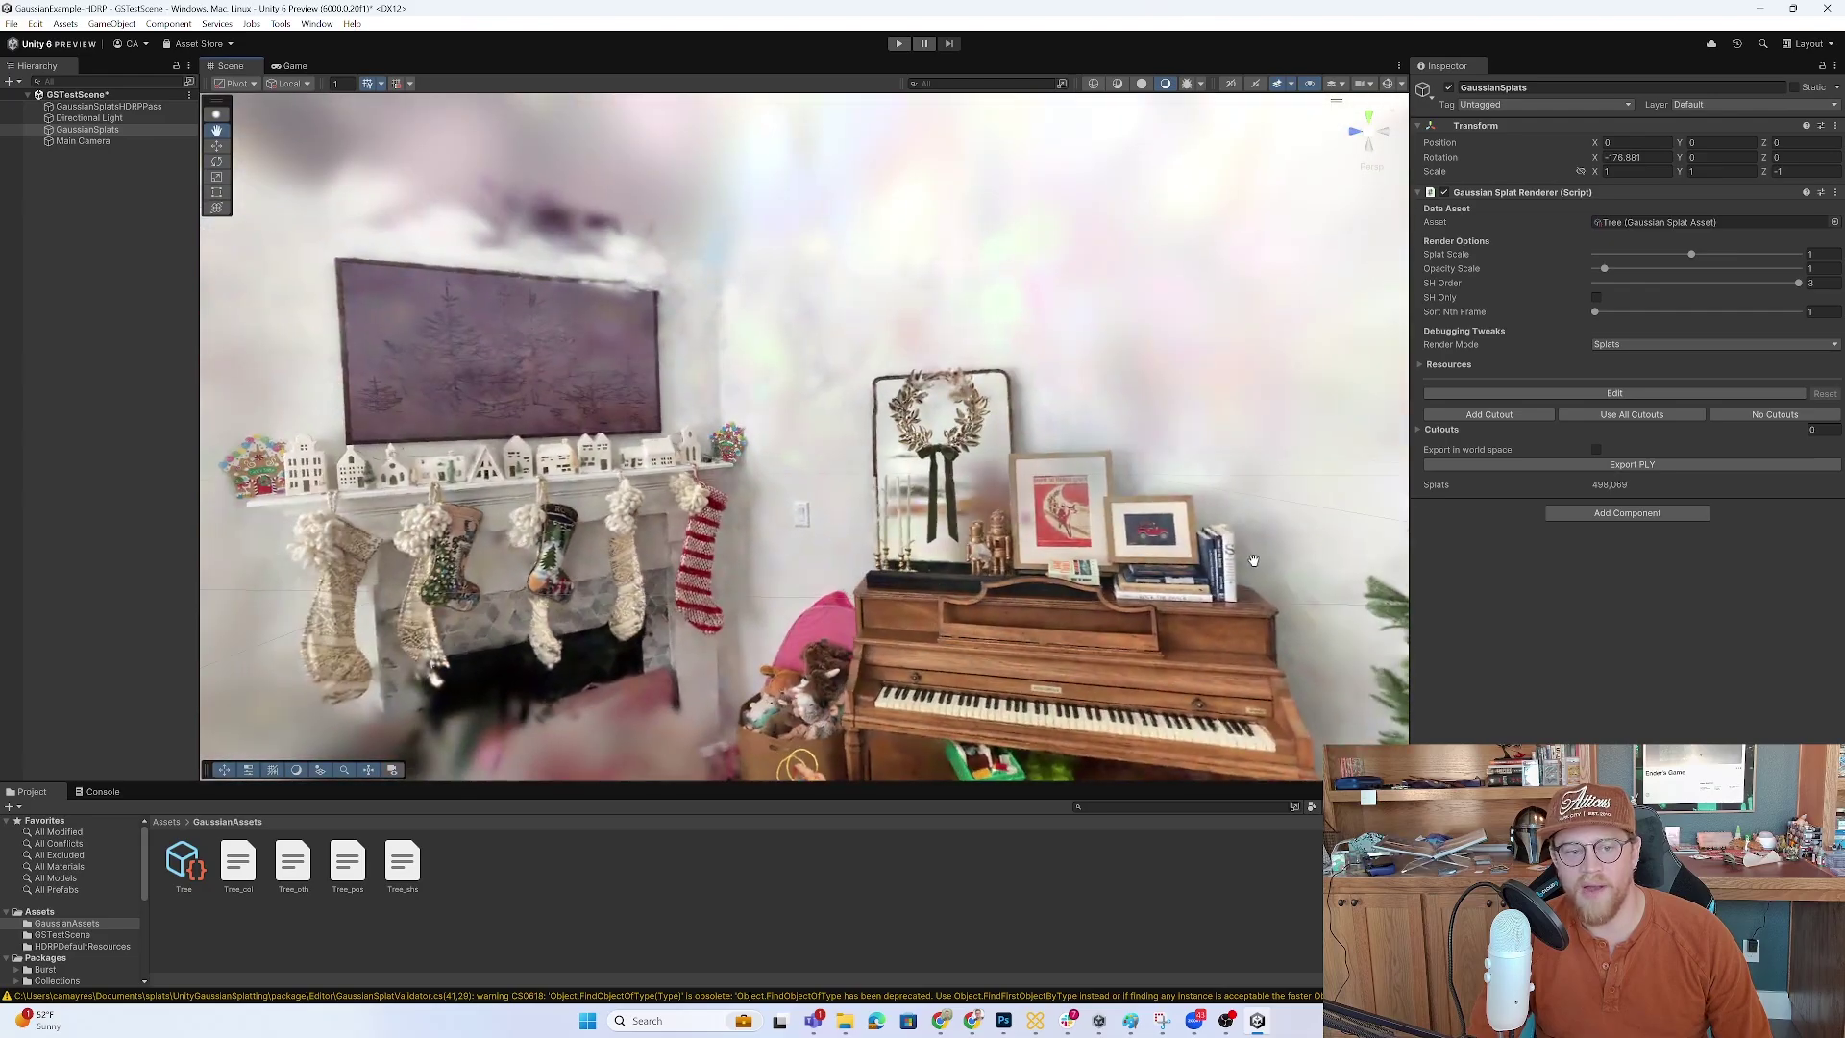
pyautogui.keyDown('alt'); pyautogui.moveTo(1106, 557); pyautogui.dragTo(846, 494); pyautogui.keyUp('alt')
pyautogui.moveTo(845, 494); pyautogui.dragTo(781, 404, button='middle')
pyautogui.keyDown('alt'); pyautogui.moveTo(781, 408); pyautogui.dragTo(943, 415); pyautogui.keyUp('alt')
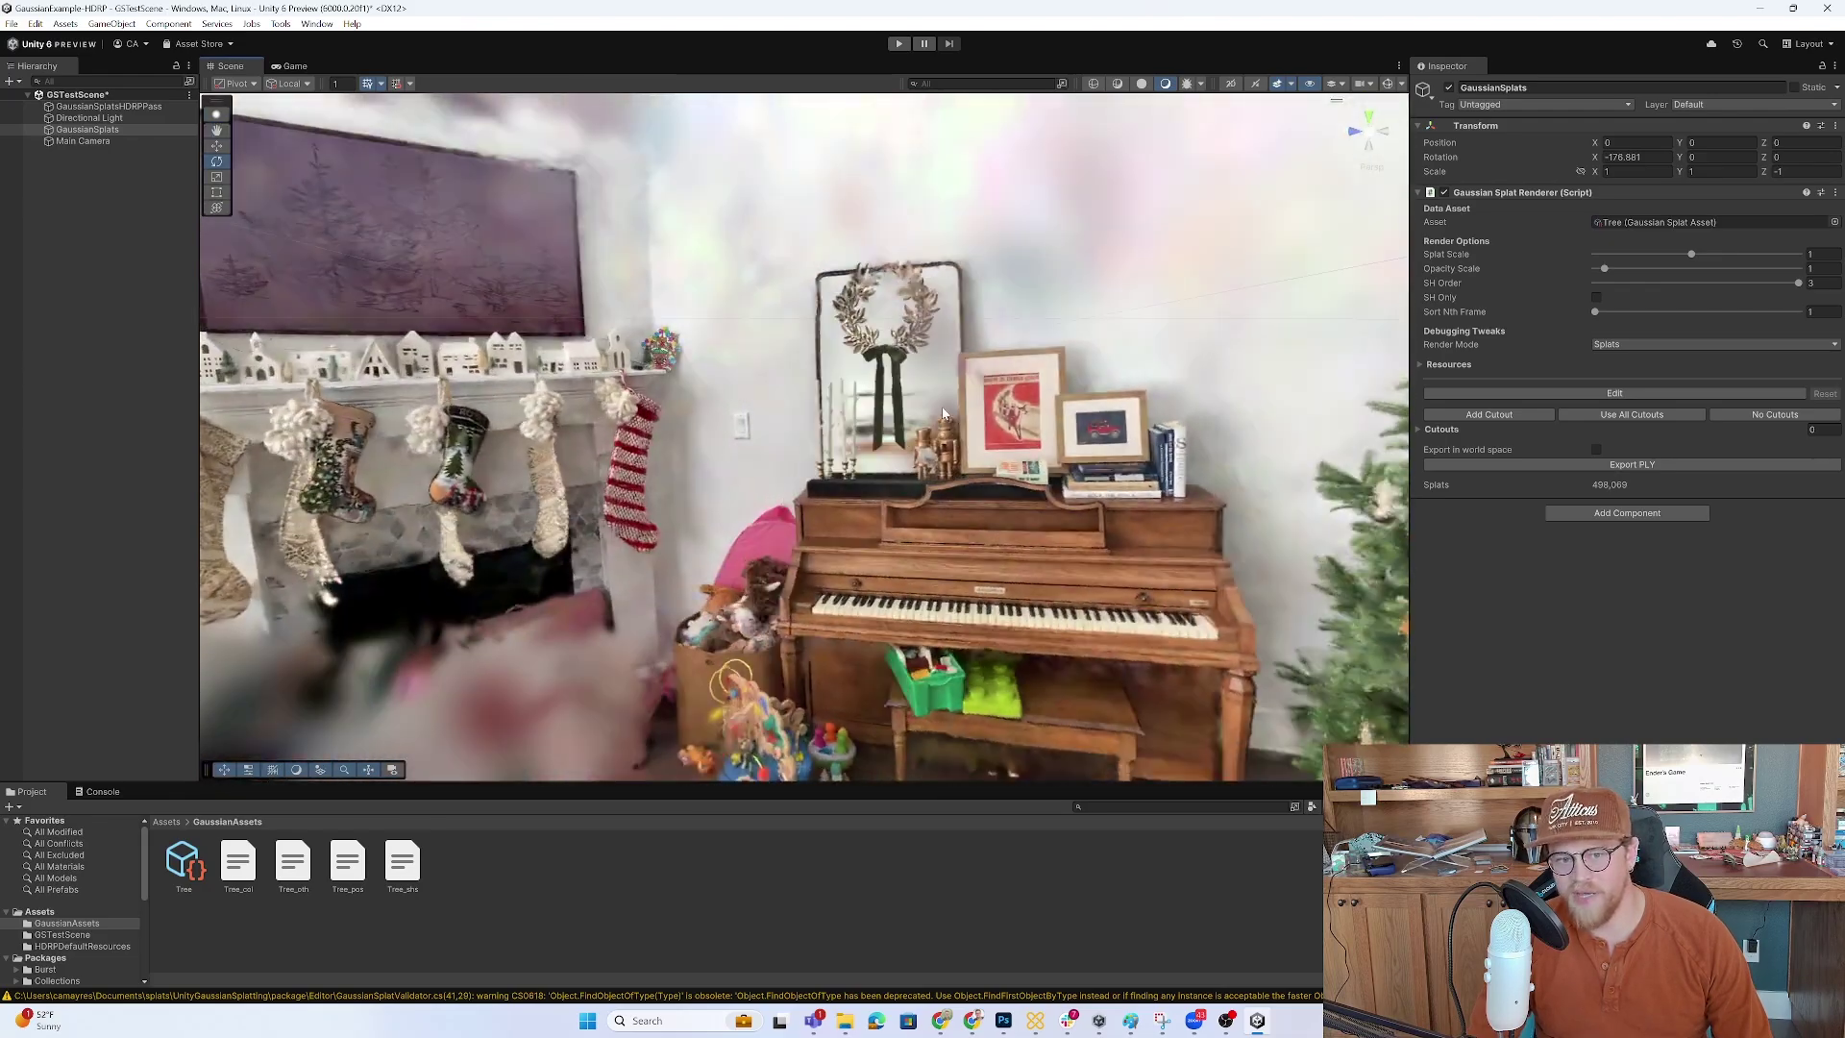
pyautogui.moveTo(839, 412); pyautogui.dragTo(1002, 488, button='middle')
pyautogui.moveTo(779, 413); pyautogui.dragTo(1071, 400, button='right')
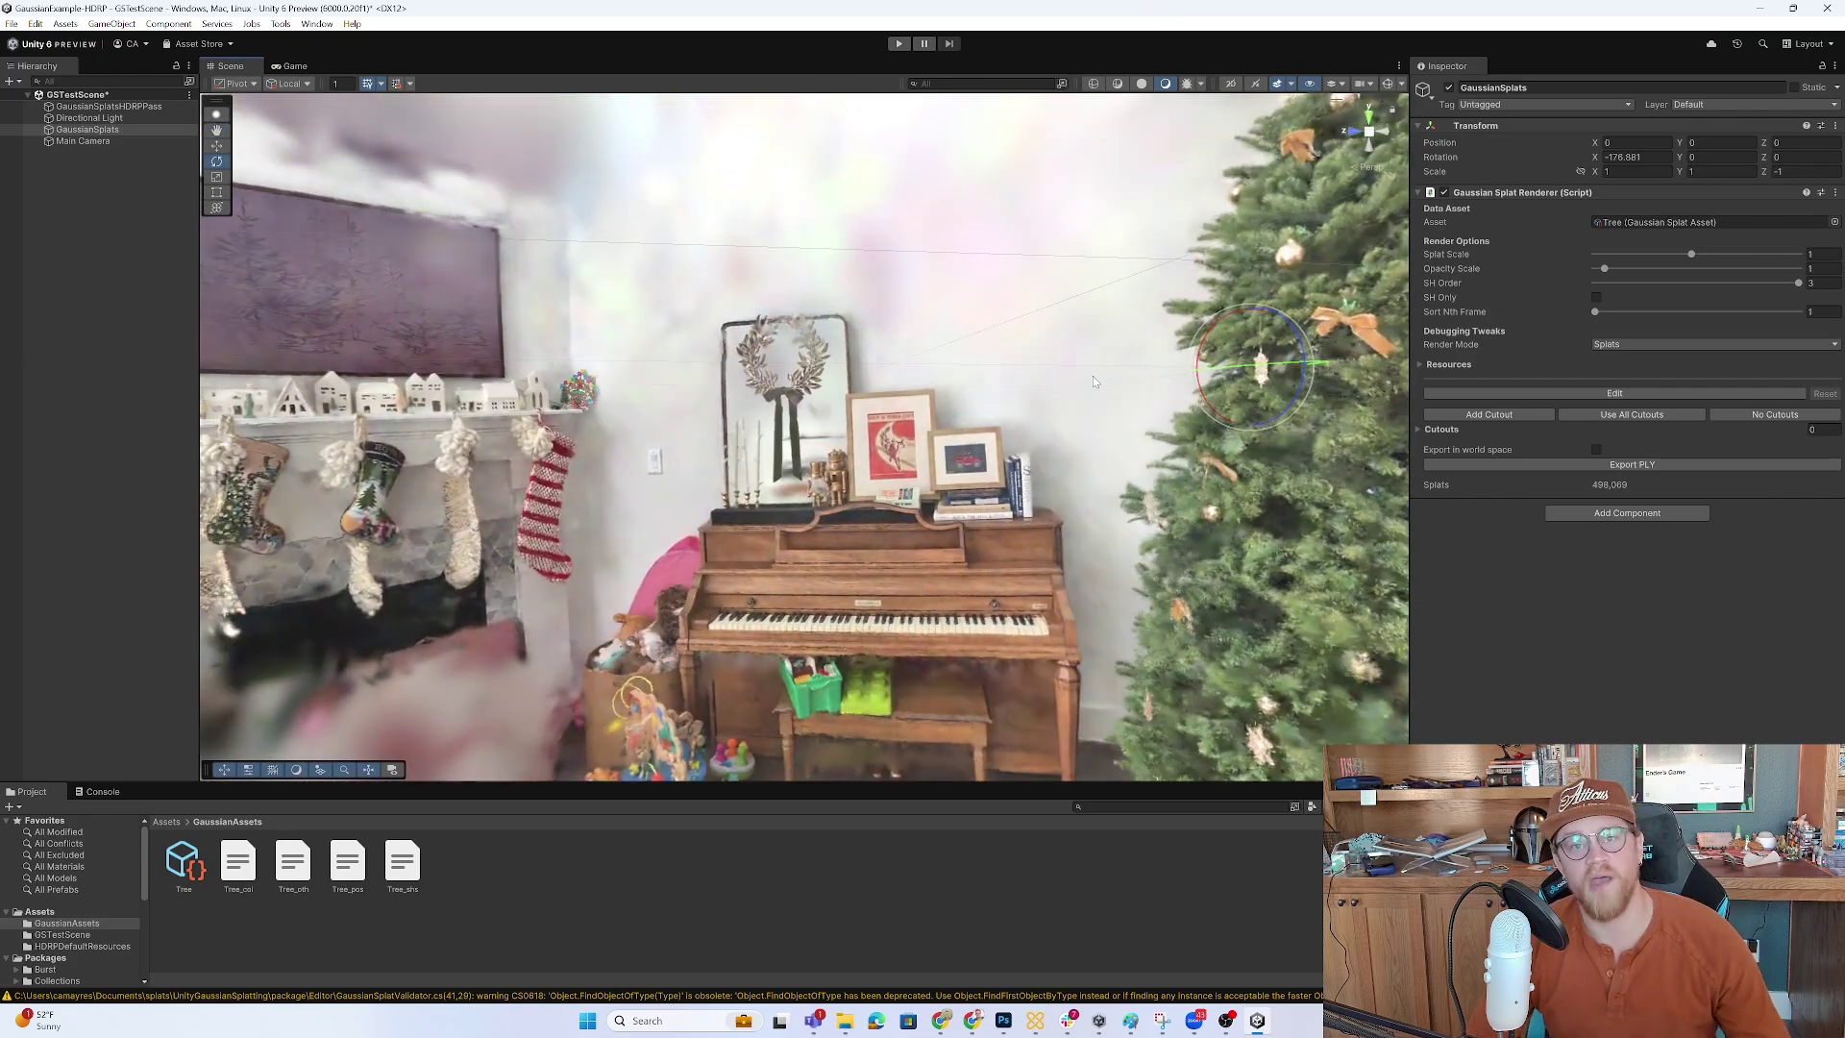